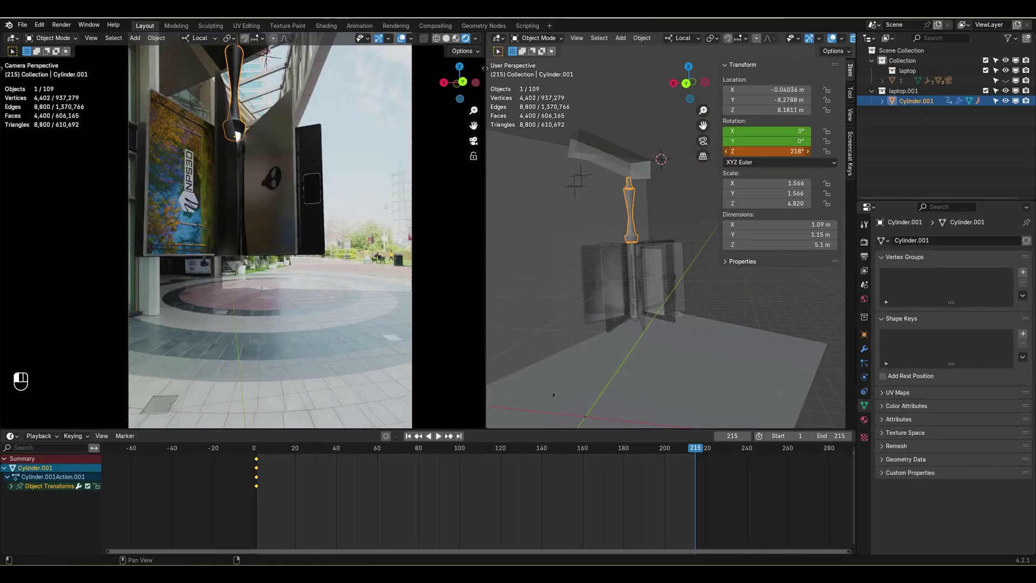
{"action": "left_click", "coordinate": [786, 152]}
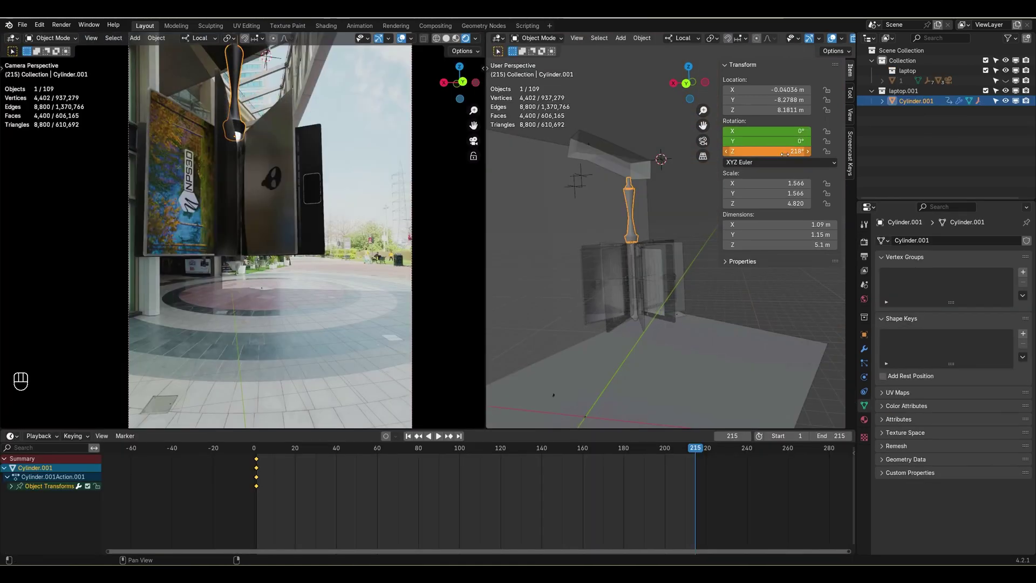
{"action": "key", "text": "Return"}
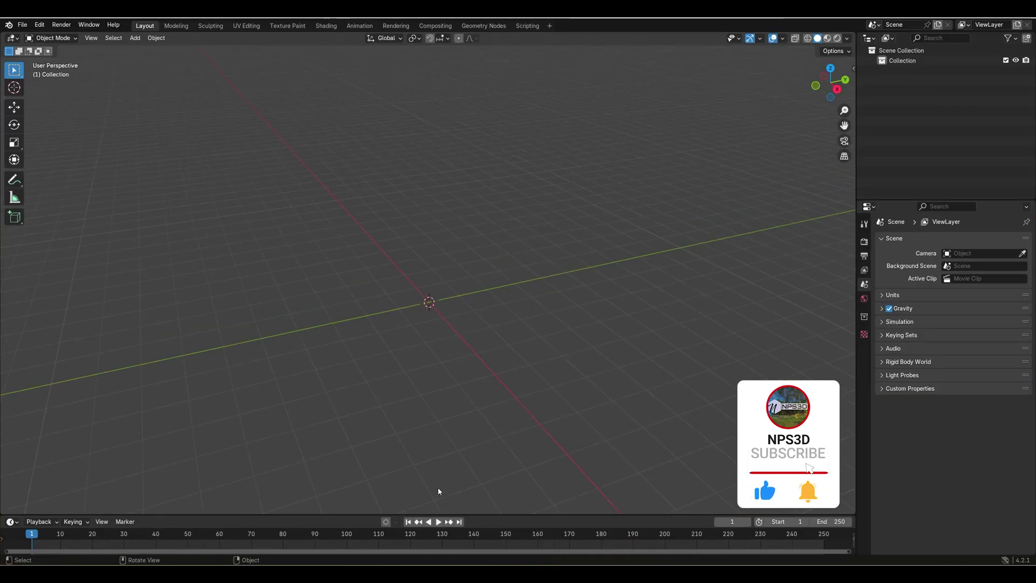
Switch to File Explorer, select the path of the Hanging CGI folder, and return to Blender.
{"action": "key", "text": "alt+Tab"}
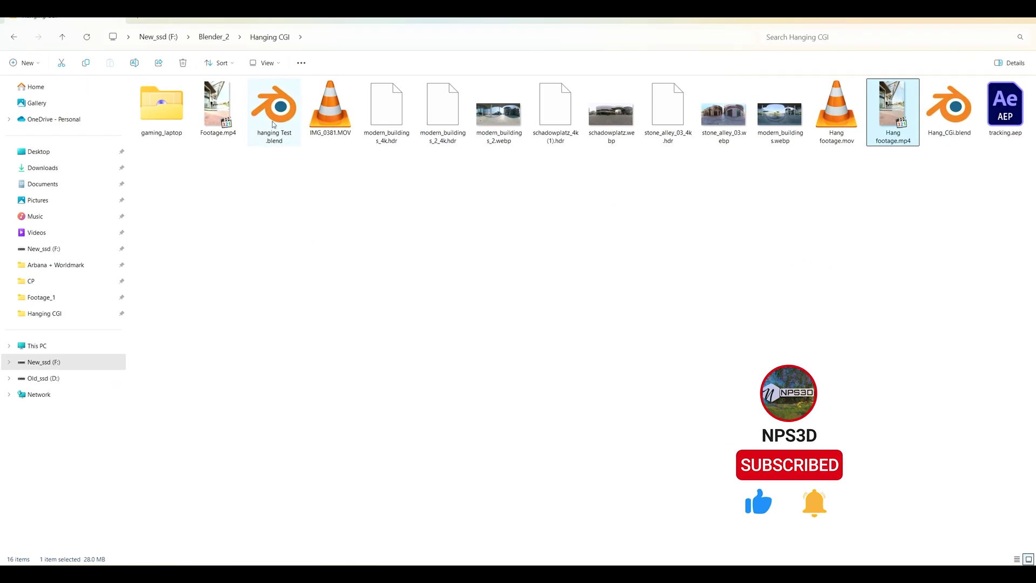
{"action": "left_click", "coordinate": [352, 41]}
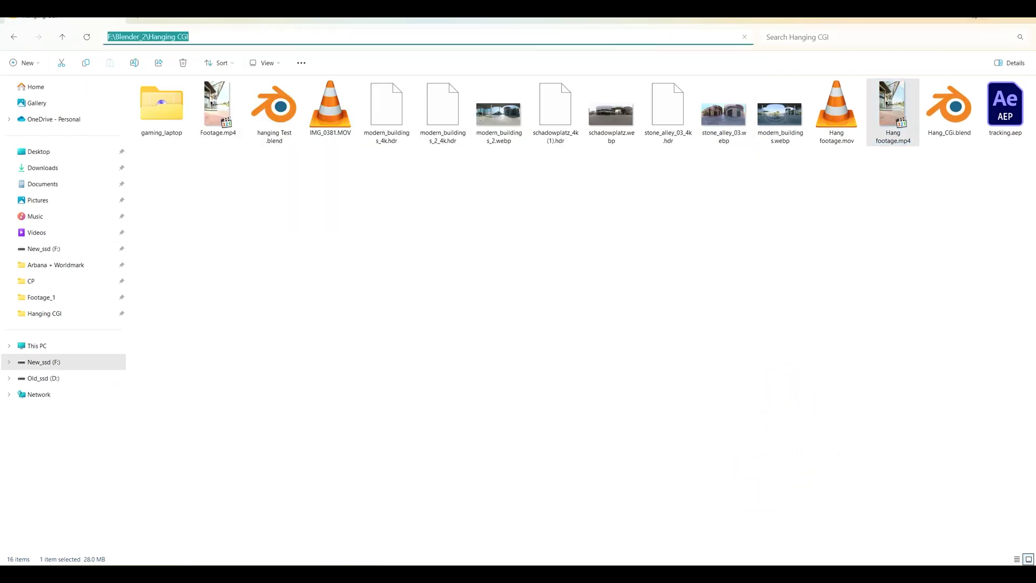
{"action": "key", "text": "alt+Tab"}
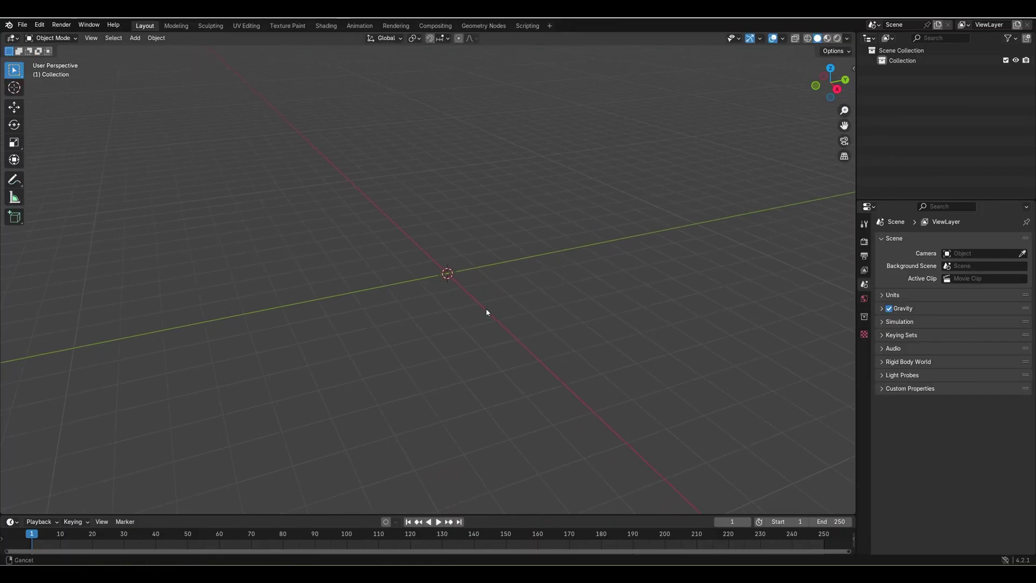
Import the glTF file scene.gltf from the gaming_laptop folder inside Hanging CGI.
{"action": "middle_click_drag", "start_coordinate": [486, 312], "coordinate": [463, 301], "text": "shift"}
{"action": "left_click", "coordinate": [22, 25]}
{"action": "mouse_move", "coordinate": [55, 170]}
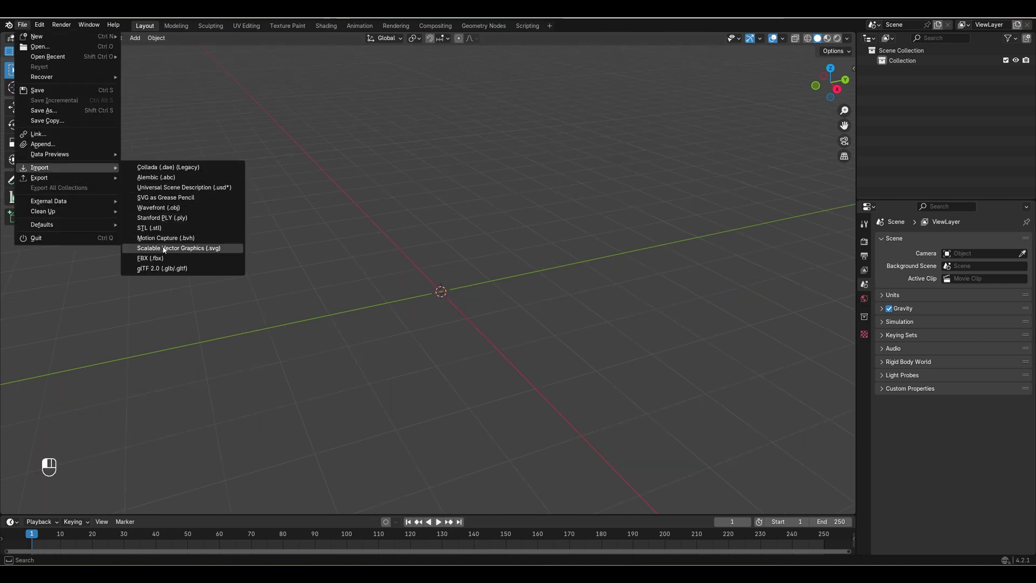
{"action": "left_click", "coordinate": [157, 269]}
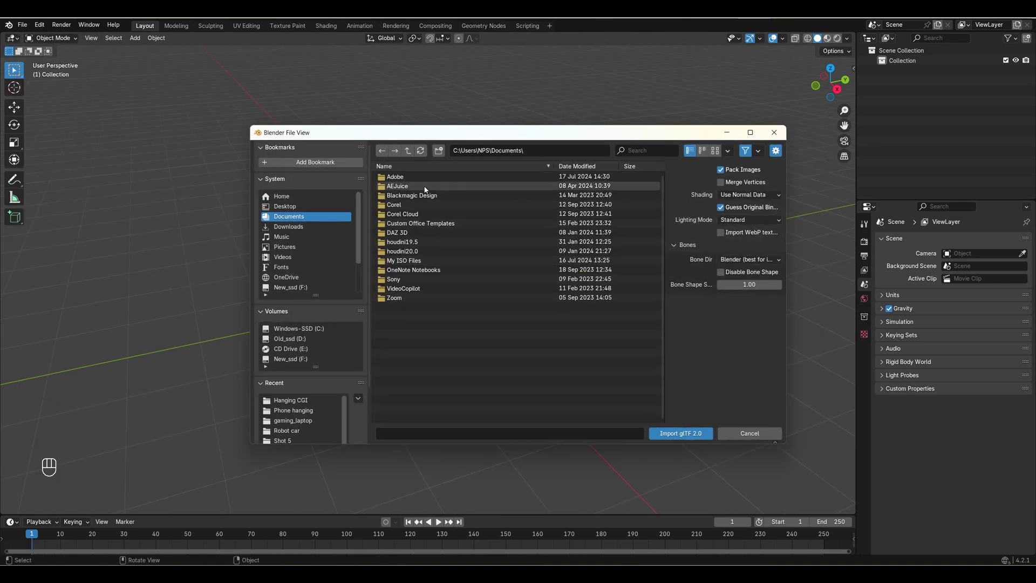
{"action": "left_click", "coordinate": [291, 400]}
{"action": "left_click", "coordinate": [411, 177]}
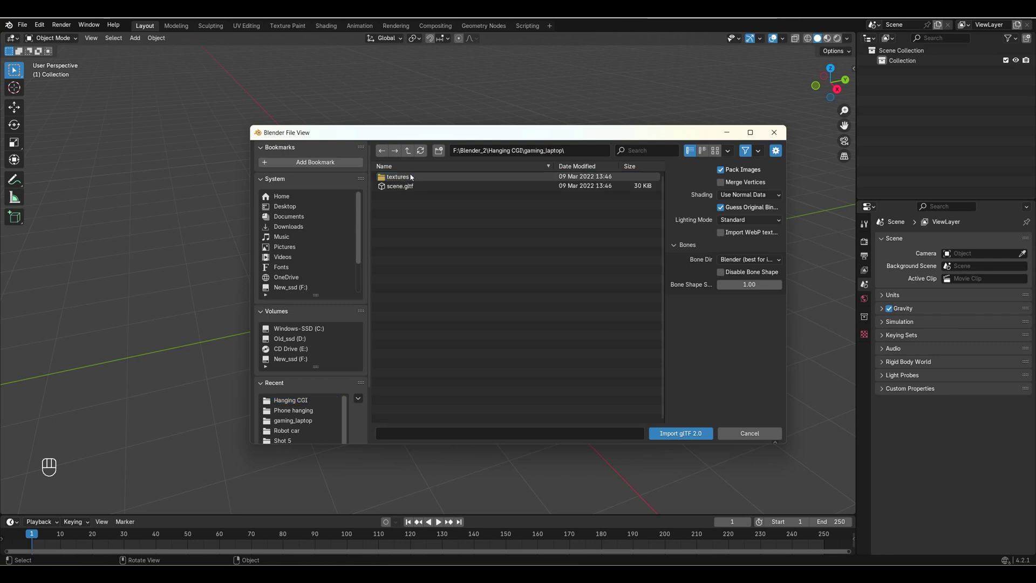
{"action": "left_click", "coordinate": [421, 186]}
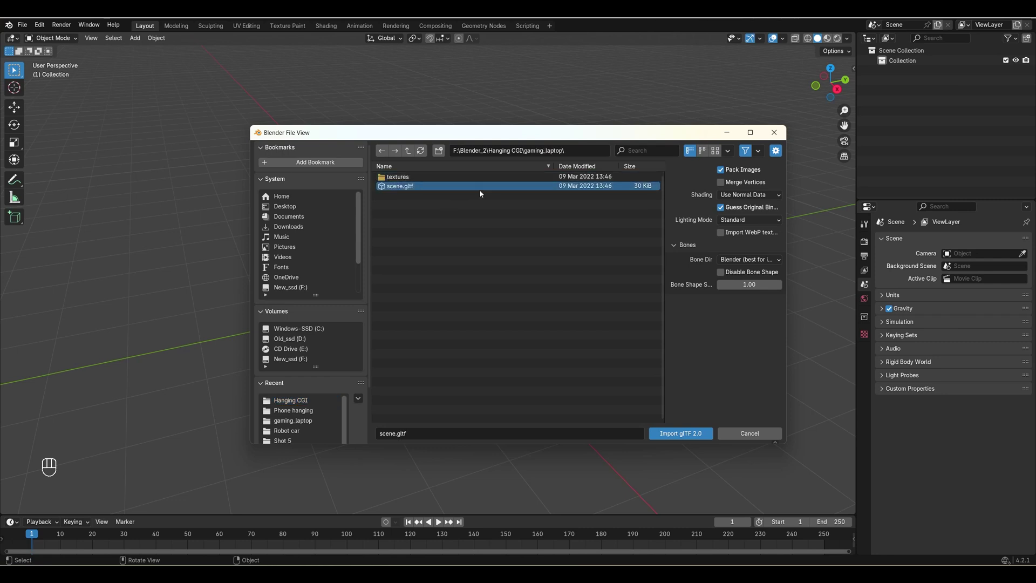
{"action": "left_click", "coordinate": [681, 433]}
Display the laptop in rendered viewport shading with Scene World turned off.
{"action": "middle_click_drag", "start_coordinate": [487, 352], "coordinate": [542, 336]}
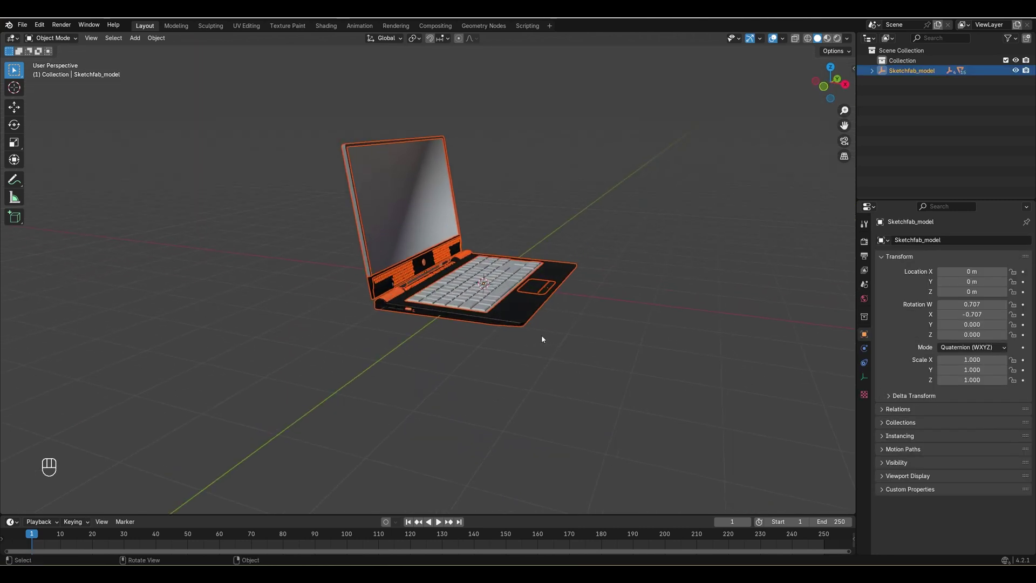
{"action": "middle_click_drag", "start_coordinate": [575, 296], "coordinate": [557, 321], "text": "shift"}
{"action": "left_click", "coordinate": [865, 242]}
{"action": "left_click", "coordinate": [837, 39]}
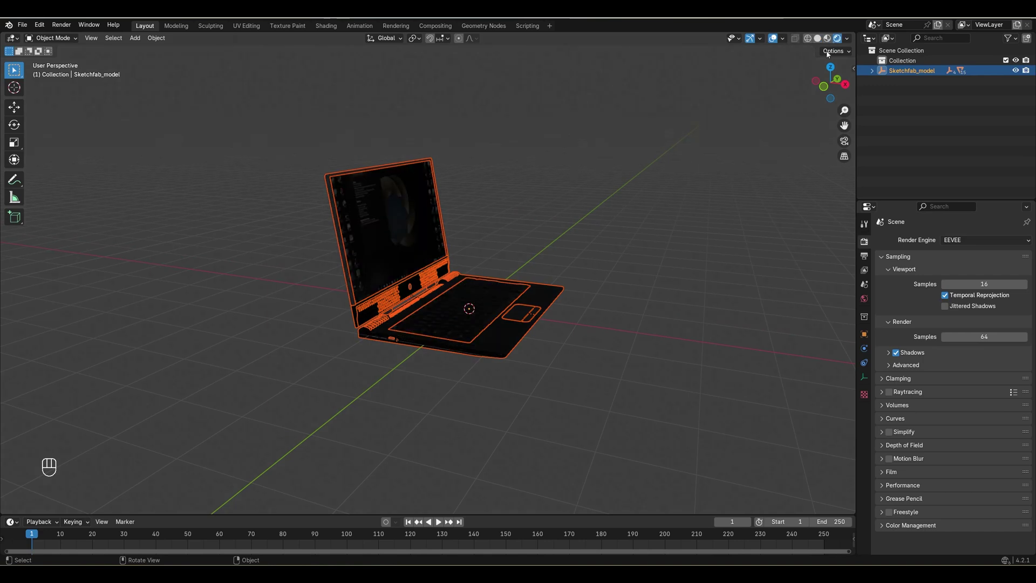
{"action": "left_click", "coordinate": [847, 38]}
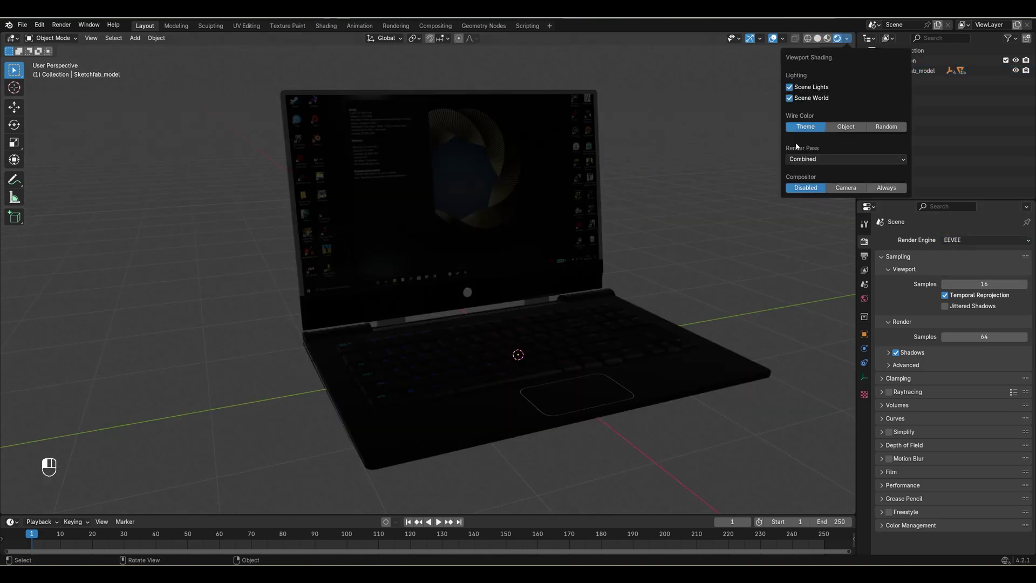
{"action": "left_click", "coordinate": [790, 98]}
Select the laptop's screen, then enlarge the timeline area and turn it into a Shader Editor.
{"action": "mouse_move", "coordinate": [610, 219]}
{"action": "middle_mouse_down"}
{"action": "mouse_move", "coordinate": [581, 235]}
{"action": "mouse_move", "coordinate": [482, 220]}
{"action": "mouse_move", "coordinate": [535, 222]}
{"action": "middle_mouse_up"}
{"action": "middle_click_drag", "start_coordinate": [728, 164], "coordinate": [380, 219]}
{"action": "left_click", "coordinate": [380, 219]}
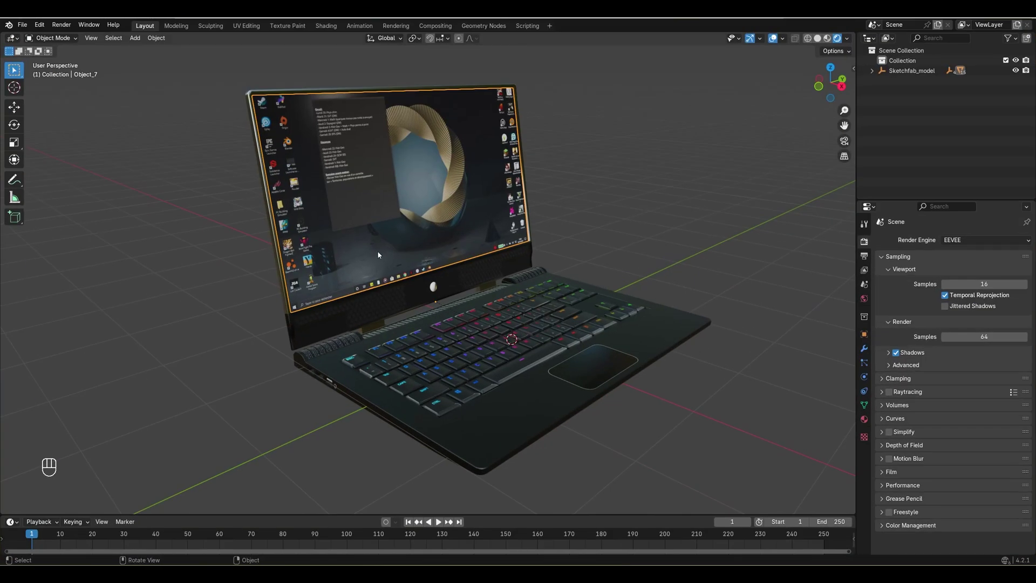
{"action": "left_click_drag", "start_coordinate": [121, 521], "coordinate": [120, 410]}
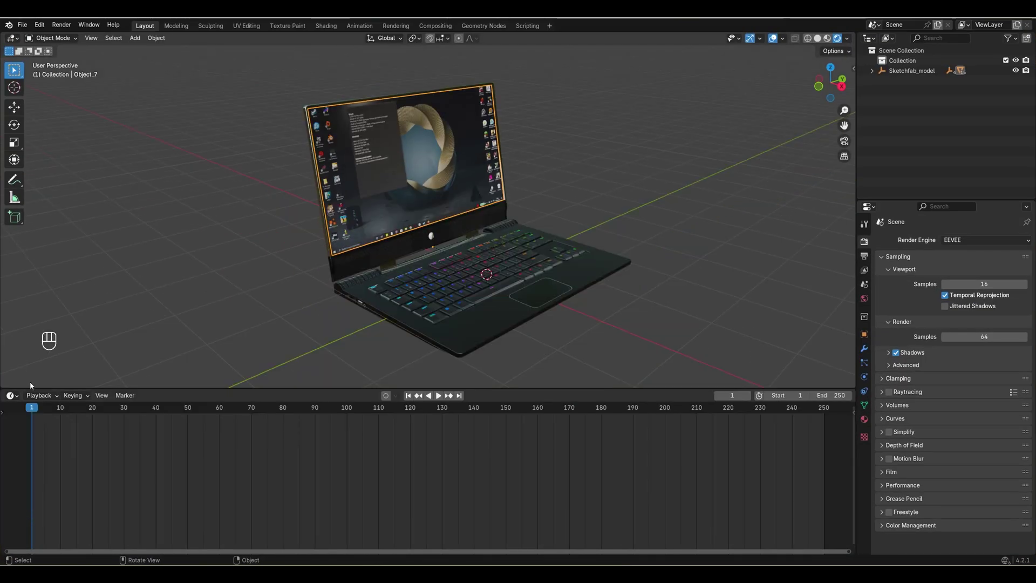
{"action": "left_click", "coordinate": [101, 417]}
{"action": "left_click", "coordinate": [39, 487]}
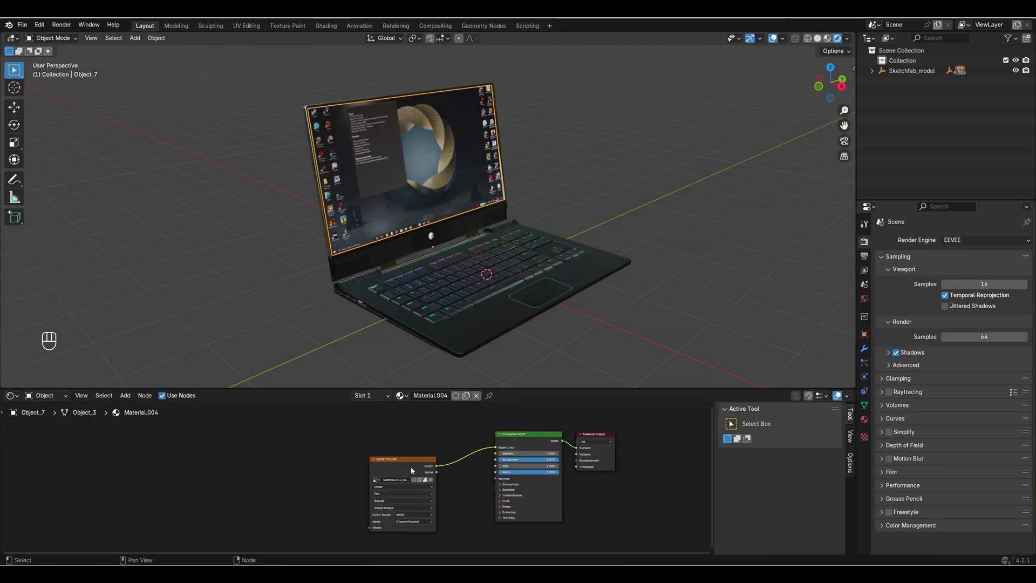
Delete the Base Color image texture node from the laptop screen's material.
{"action": "left_click_drag", "start_coordinate": [411, 468], "coordinate": [446, 459]}
{"action": "right_click_drag", "start_coordinate": [480, 440], "coordinate": [481, 467], "text": "ctrl"}
{"action": "left_click_drag", "start_coordinate": [436, 456], "coordinate": [412, 455]}
{"action": "key", "text": "Delete"}
{"action": "scroll", "coordinate": [409, 440], "scroll_direction": "up", "scroll_amount": 1}
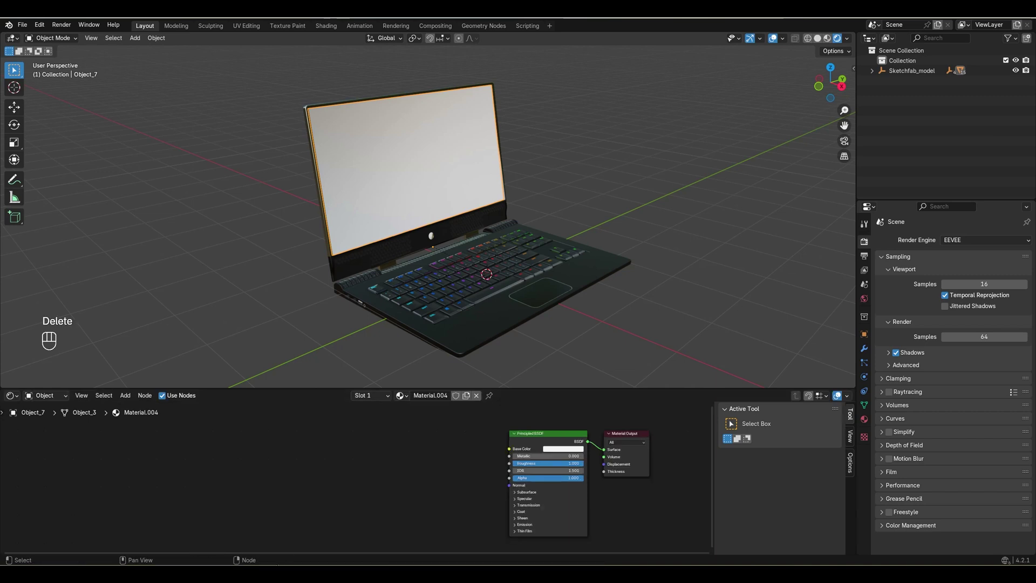
Bring the NPS3D screenshot PNG into the screen material and connect its Color output to the Principled BSDF's Base Color.
{"action": "key", "text": "alt+Tab"}
{"action": "left_click_drag", "start_coordinate": [659, 290], "coordinate": [377, 483]}
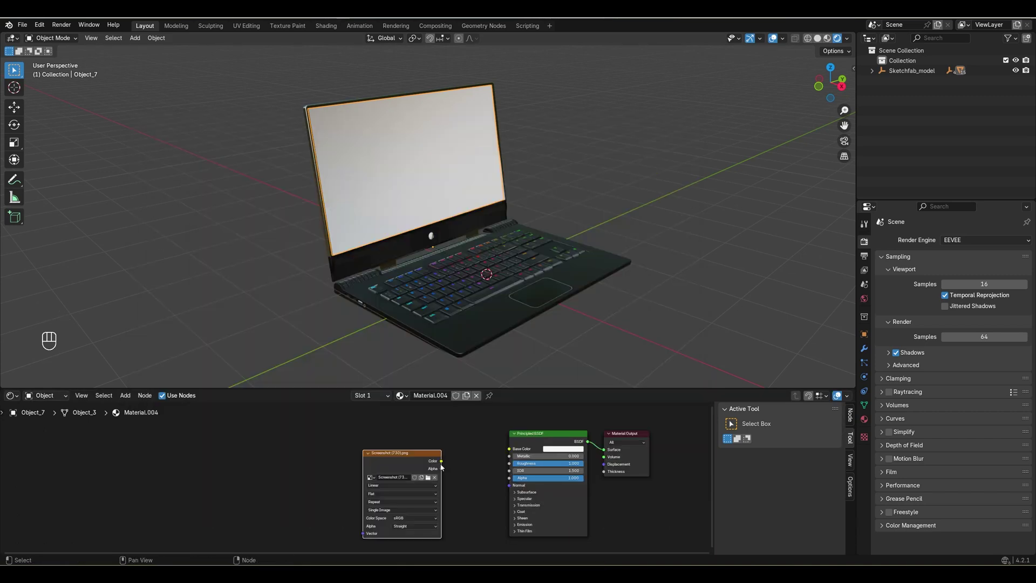
{"action": "left_click_drag", "start_coordinate": [442, 462], "coordinate": [509, 450]}
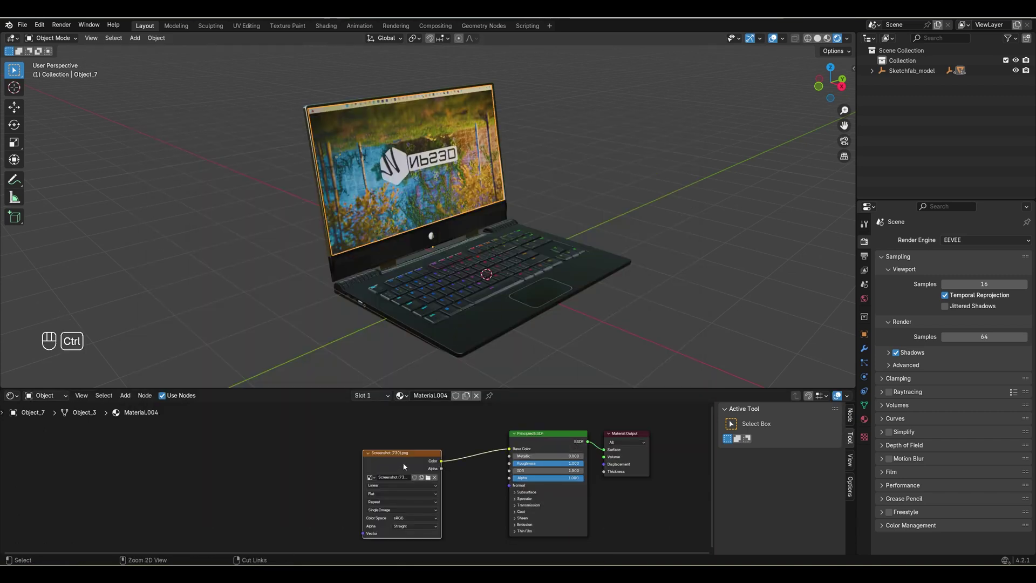
{"action": "middle_click_drag", "start_coordinate": [279, 467], "coordinate": [321, 458]}
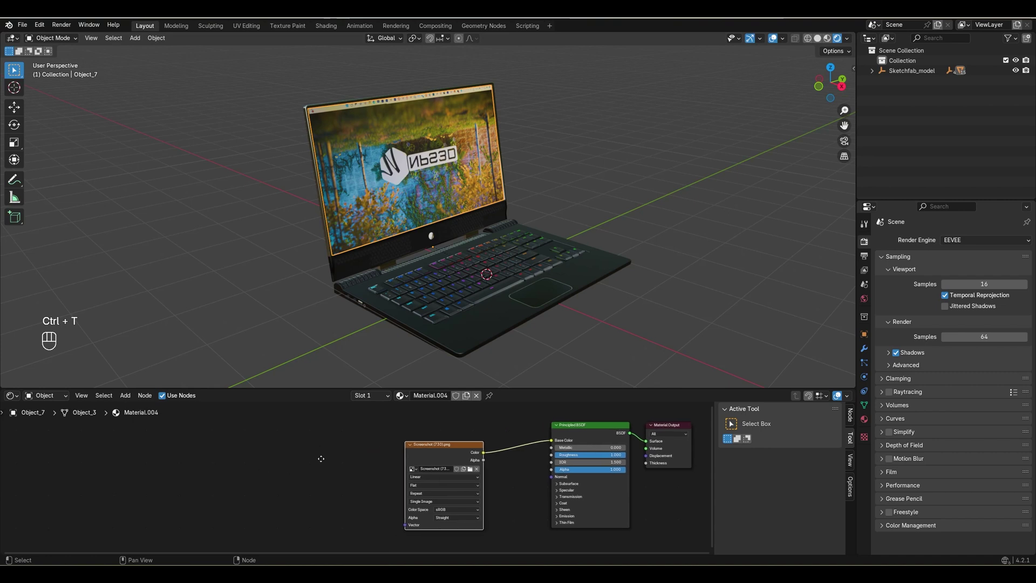
Enable the Node Wrangler add-on and save the preferences.
{"action": "left_click", "coordinate": [38, 25]}
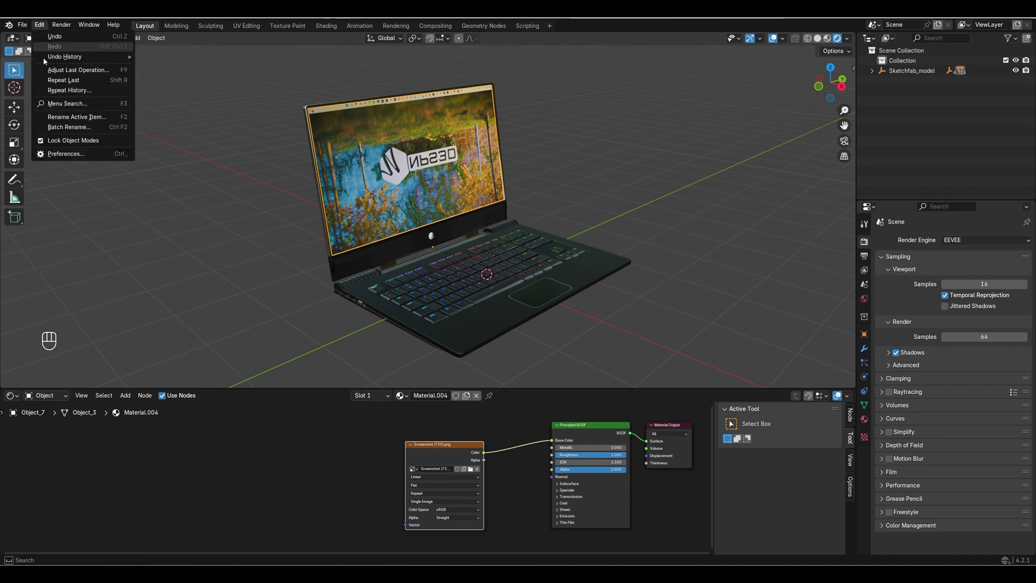
{"action": "left_click", "coordinate": [65, 155]}
{"action": "left_click", "coordinate": [134, 30]}
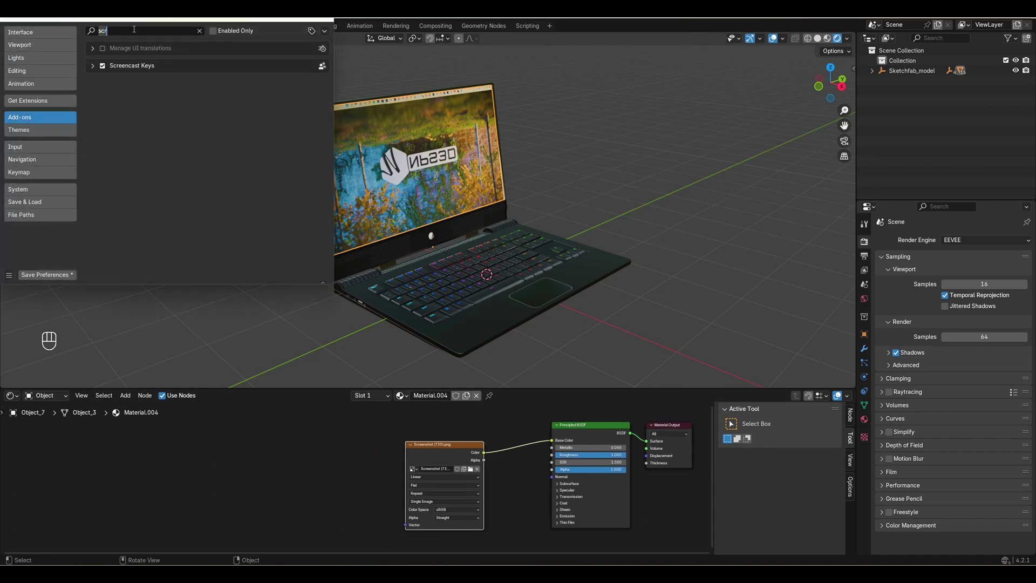
{"action": "type", "text": "node"}
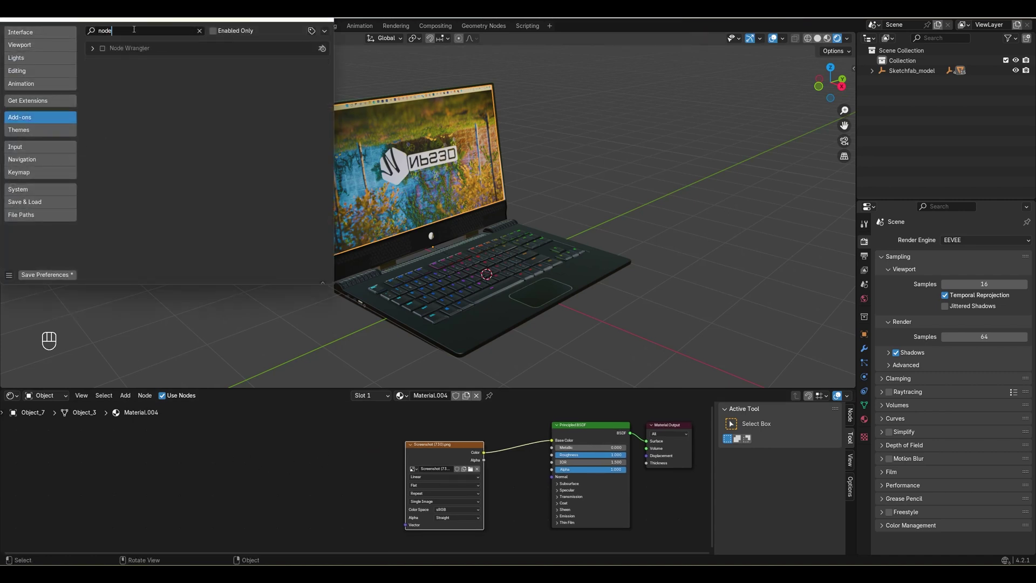
{"action": "left_click", "coordinate": [103, 48]}
{"action": "left_click", "coordinate": [47, 275]}
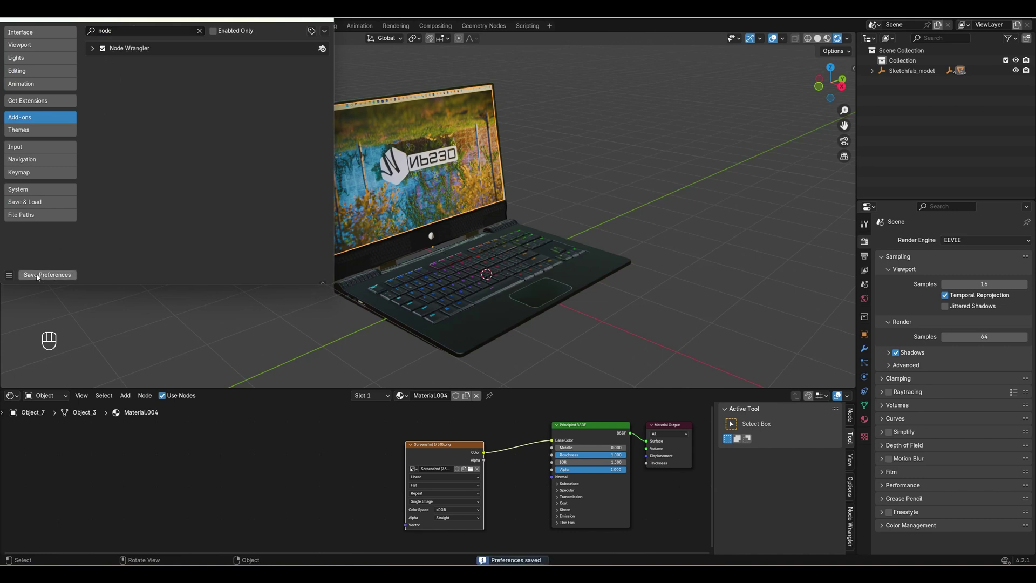
{"action": "left_click", "coordinate": [323, 20]}
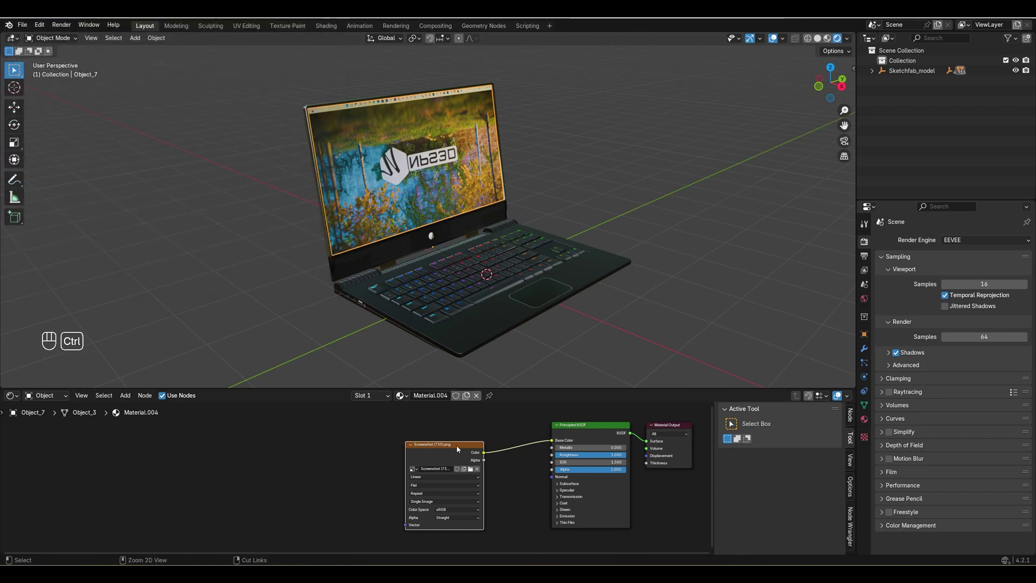
Add Texture Coordinate and Mapping nodes to the screenshot texture and set the Mapping's Y scale to -1.
{"action": "key", "text": "ctrl+t"}
{"action": "scroll", "coordinate": [381, 536], "scroll_direction": "up", "scroll_amount": 2}
{"action": "middle_click_drag", "start_coordinate": [381, 537], "coordinate": [367, 485]}
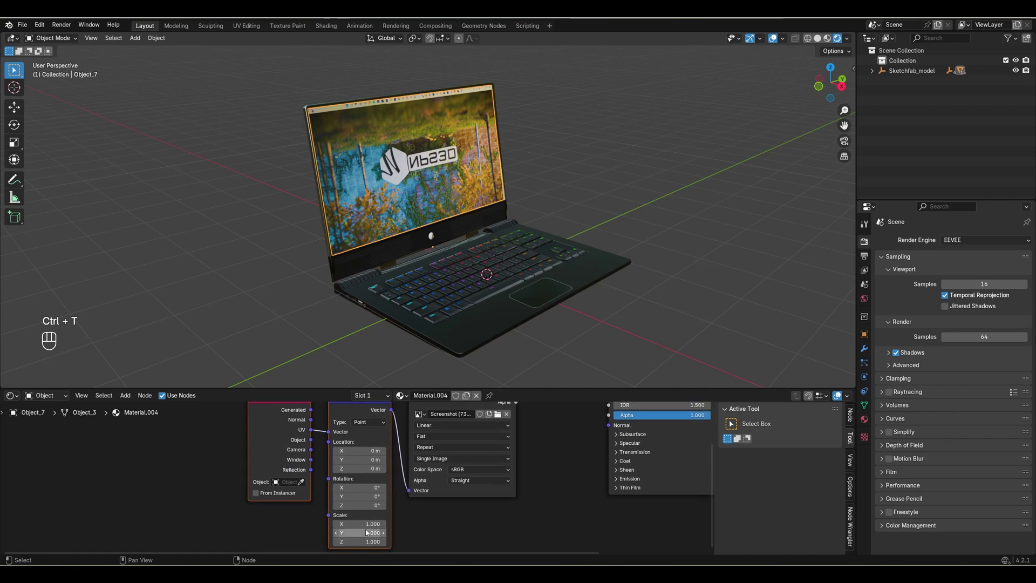
{"action": "left_click", "coordinate": [370, 532]}
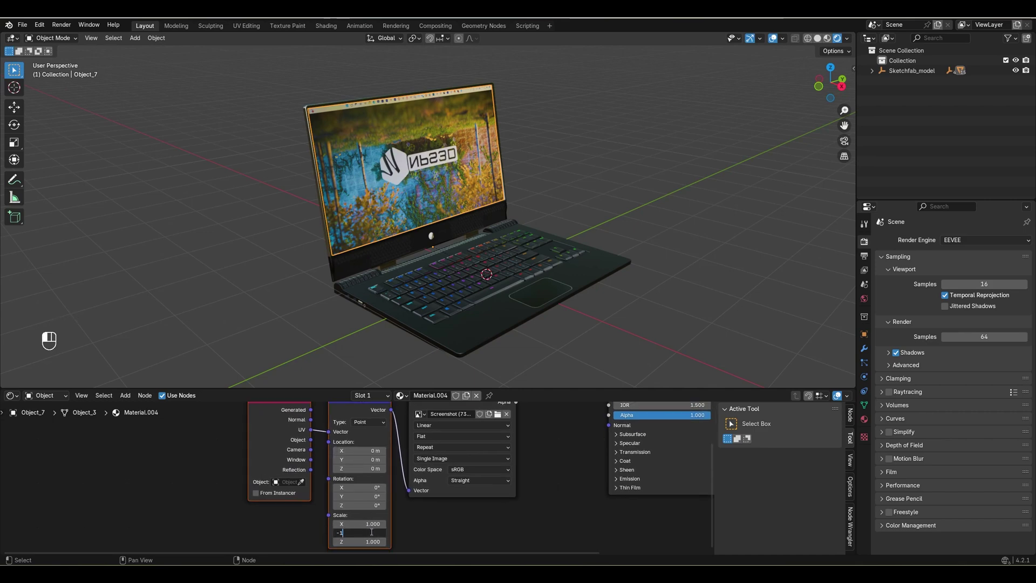
{"action": "type", "text": "-1"}
{"action": "key", "text": "Return"}
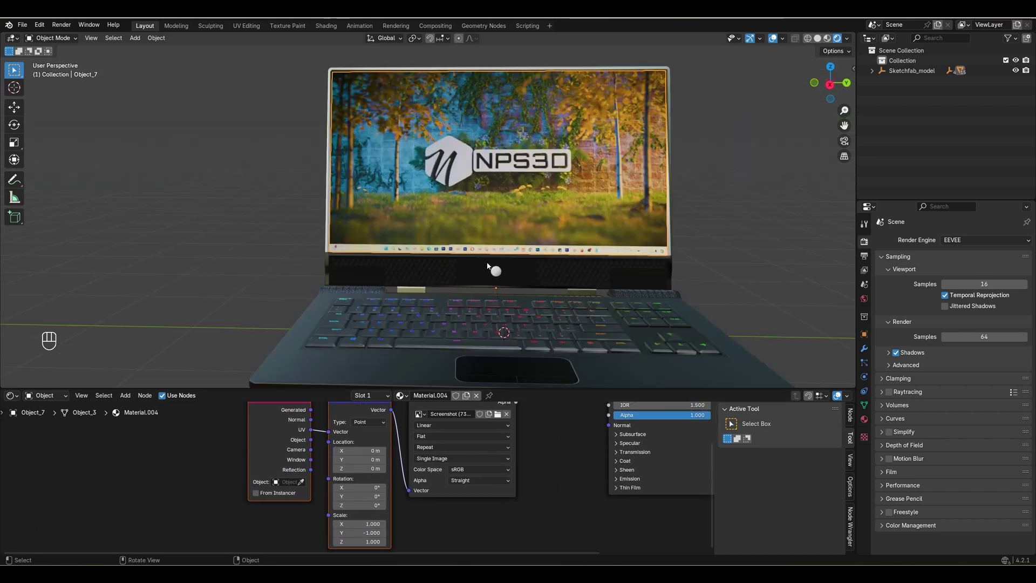
{"action": "scroll", "coordinate": [521, 273], "scroll_direction": "up", "scroll_amount": 3}
{"action": "middle_click_drag", "start_coordinate": [520, 273], "coordinate": [556, 275]}
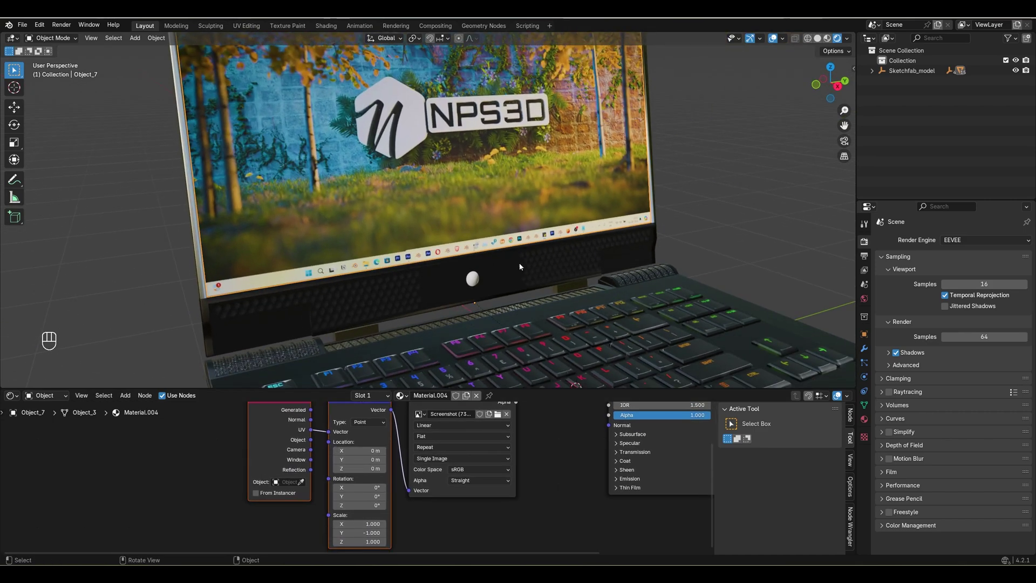
In the front view, draw annotation strokes fanning out from the laptop's hinge to illustrate several lid opening positions.
{"action": "scroll", "coordinate": [437, 271], "scroll_direction": "down", "scroll_amount": 3}
{"action": "middle_click_drag", "start_coordinate": [378, 278], "coordinate": [464, 261]}
{"action": "key", "text": "KP_1"}
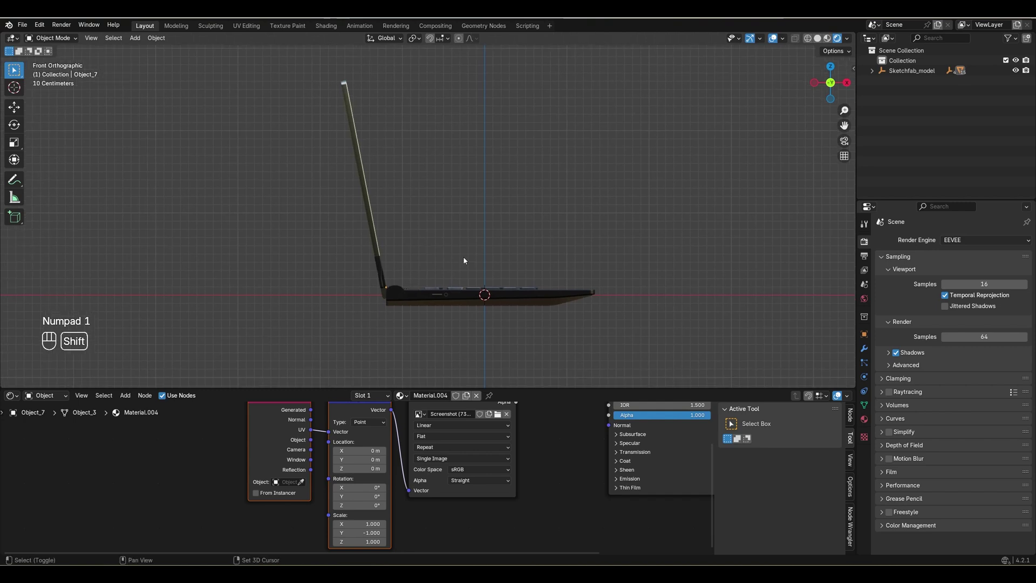
{"action": "left_click", "coordinate": [12, 180]}
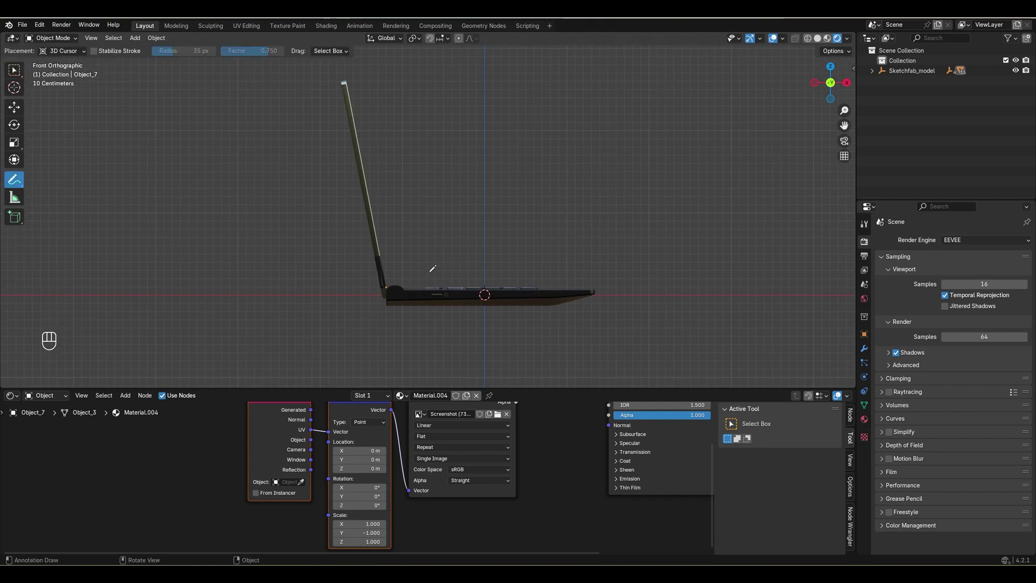
{"action": "left_click_drag", "start_coordinate": [386, 286], "coordinate": [537, 151]}
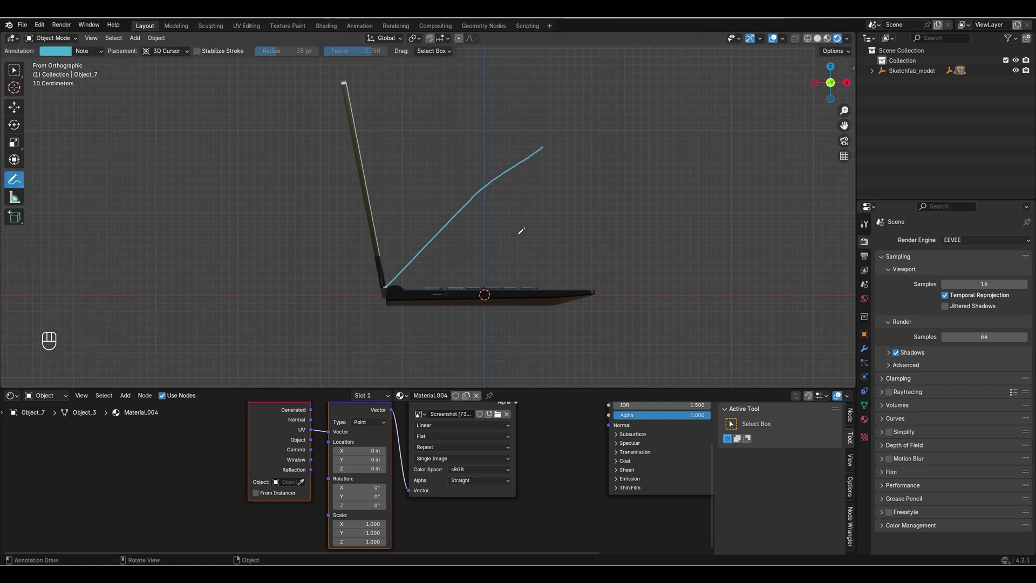
{"action": "scroll", "coordinate": [427, 260], "scroll_direction": "down", "scroll_amount": 2}
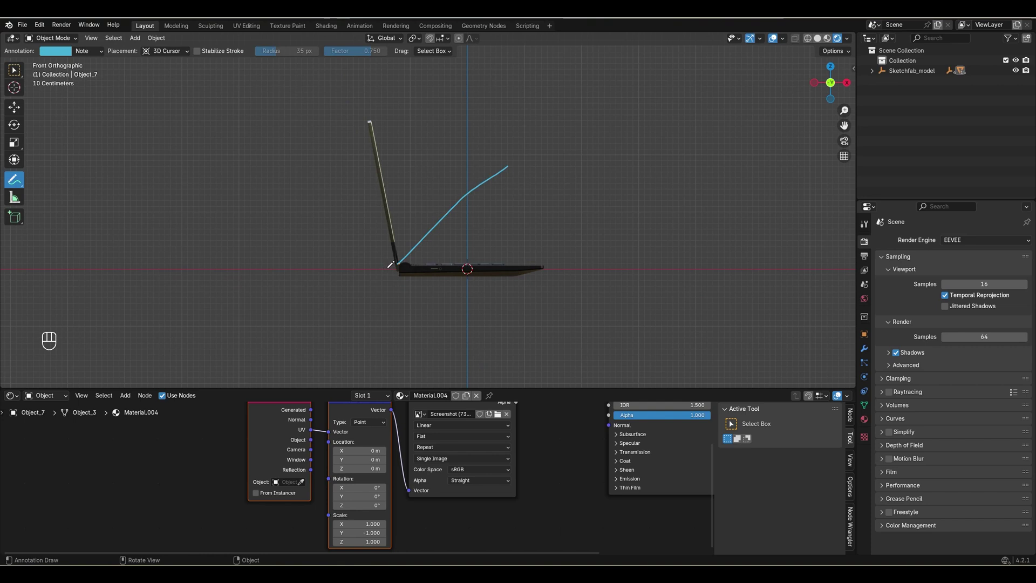
{"action": "left_click_drag", "start_coordinate": [346, 166], "coordinate": [342, 160]}
{"action": "left_click_drag", "start_coordinate": [381, 264], "coordinate": [278, 216]}
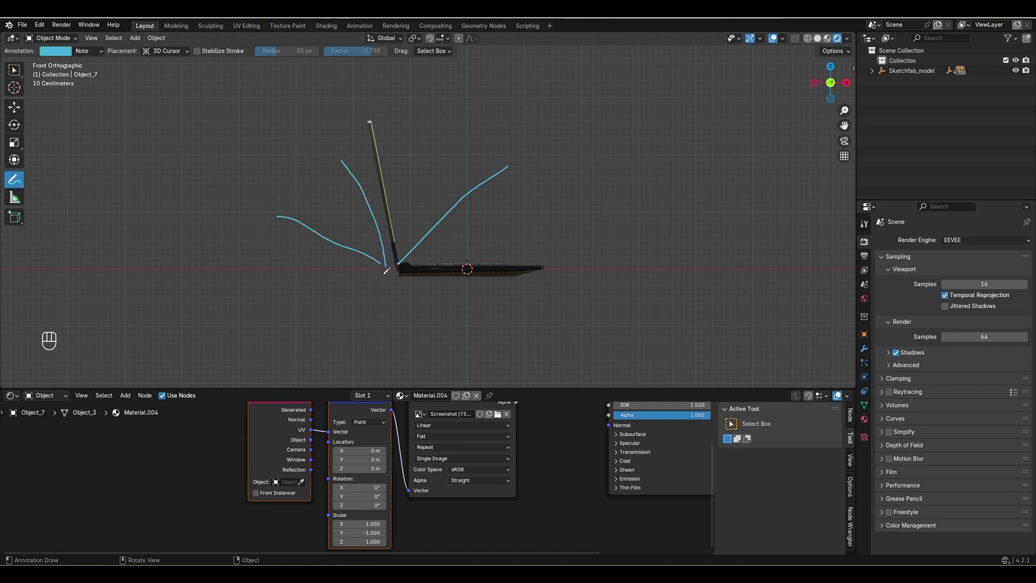
{"action": "left_click_drag", "start_coordinate": [381, 280], "coordinate": [266, 250]}
{"action": "left_click_drag", "start_coordinate": [381, 282], "coordinate": [301, 332]}
{"action": "left_click_drag", "start_coordinate": [393, 298], "coordinate": [356, 365]}
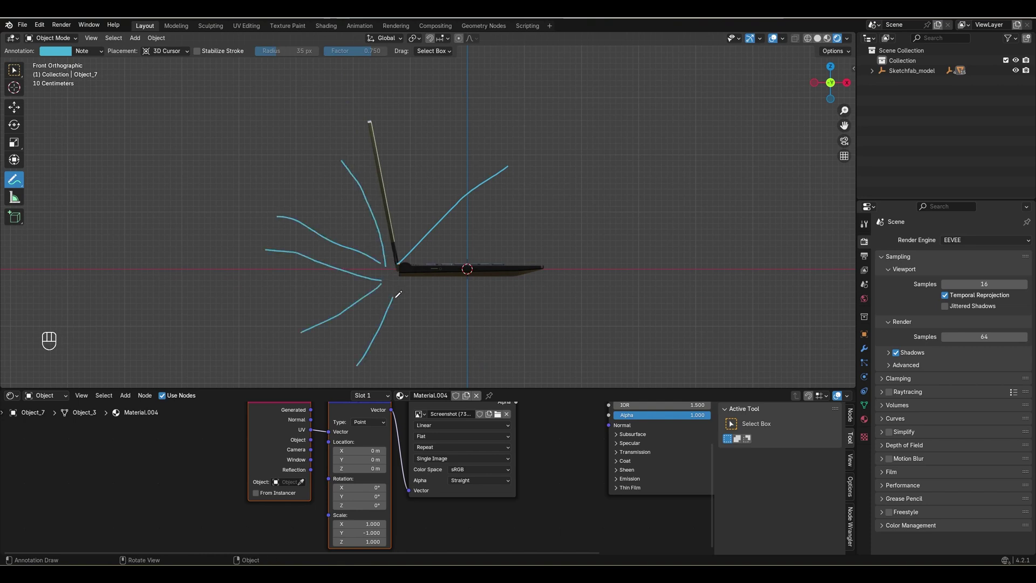
{"action": "left_click_drag", "start_coordinate": [412, 300], "coordinate": [436, 365]}
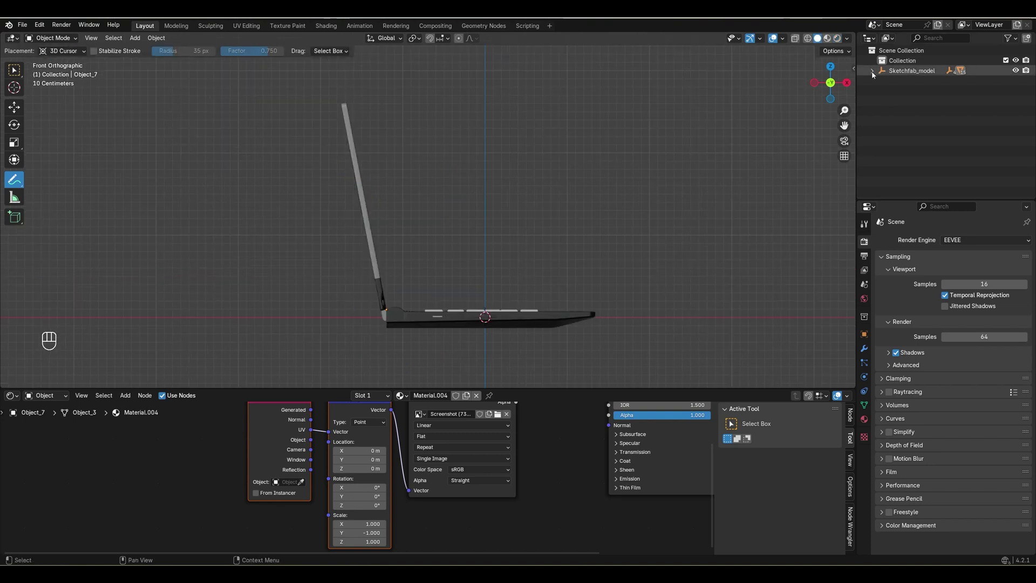
Expand the laptop's hierarchy and rotate the lid group Cube.001_1 about its hinge until it stands about 40° above the keyboard.
{"action": "left_click", "coordinate": [872, 70]}
{"action": "left_click", "coordinate": [902, 80]}
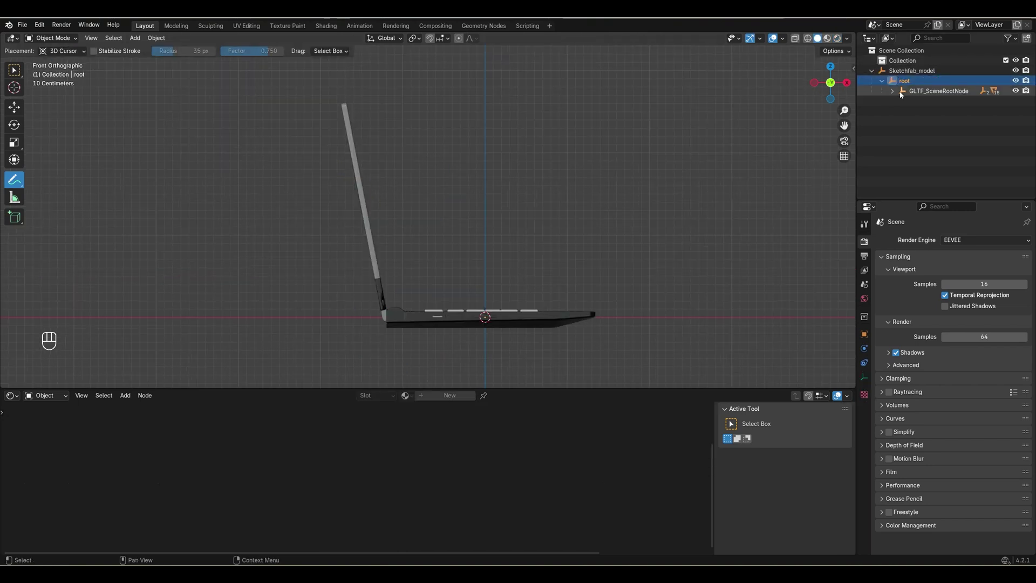
{"action": "left_click", "coordinate": [893, 91]}
{"action": "left_click", "coordinate": [925, 102]}
{"action": "key", "text": "r"}
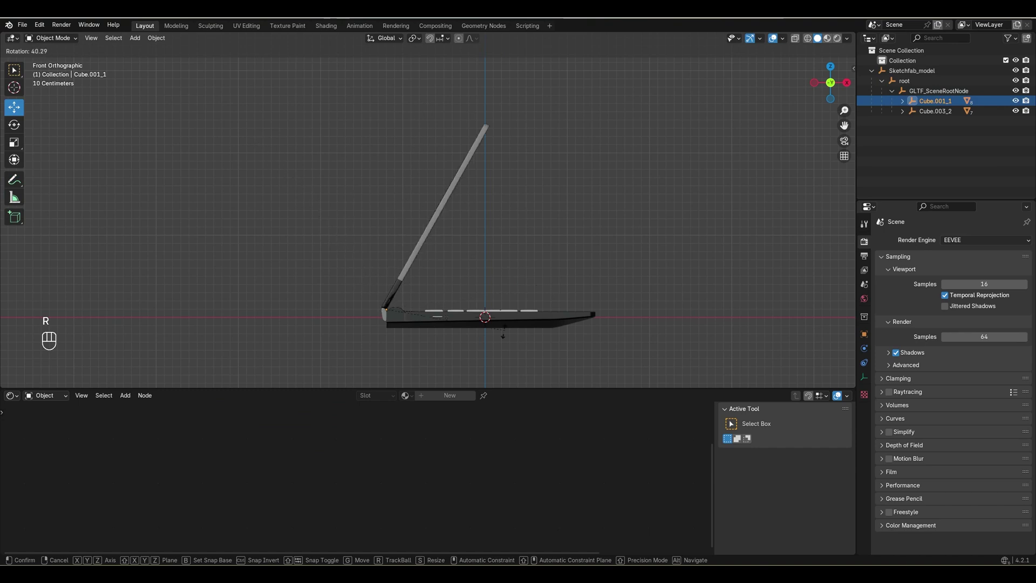
{"action": "left_click", "coordinate": [477, 229]}
{"action": "key", "text": "ctrl+z"}
{"action": "key", "text": "r"}
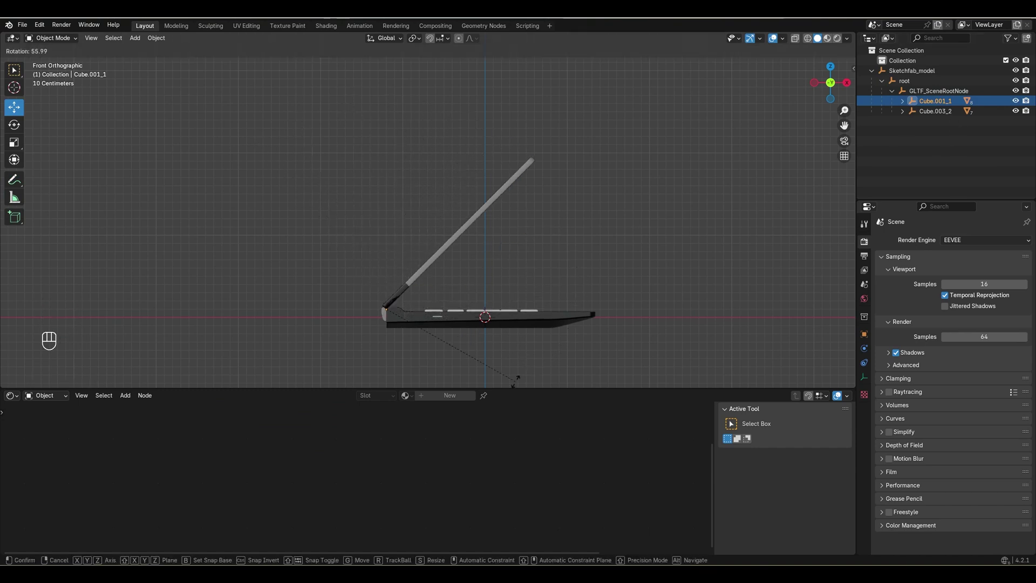
{"action": "left_click", "coordinate": [489, 43]}
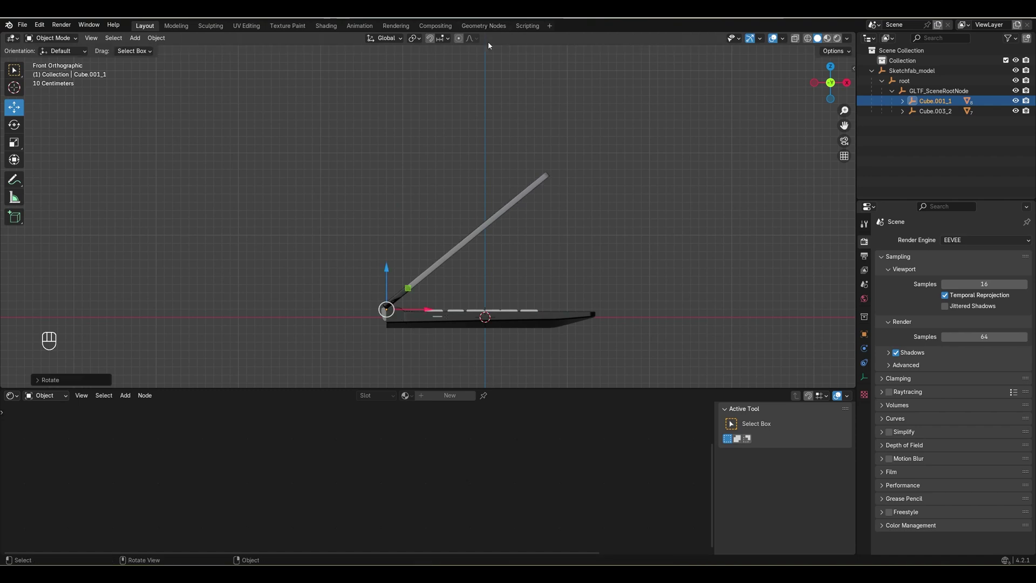
Move the laptop's root object along X so its hinge sits just beyond the world origin on the positive X side.
{"action": "scroll", "coordinate": [529, 185], "scroll_direction": "down", "scroll_amount": 7}
{"action": "scroll", "coordinate": [530, 185], "scroll_direction": "up", "scroll_amount": 6}
{"action": "middle_click_drag", "start_coordinate": [600, 222], "coordinate": [575, 215], "text": "shift"}
{"action": "left_click", "coordinate": [904, 82]}
{"action": "left_click_drag", "start_coordinate": [485, 290], "coordinate": [588, 301]}
{"action": "left_click", "coordinate": [883, 81]}
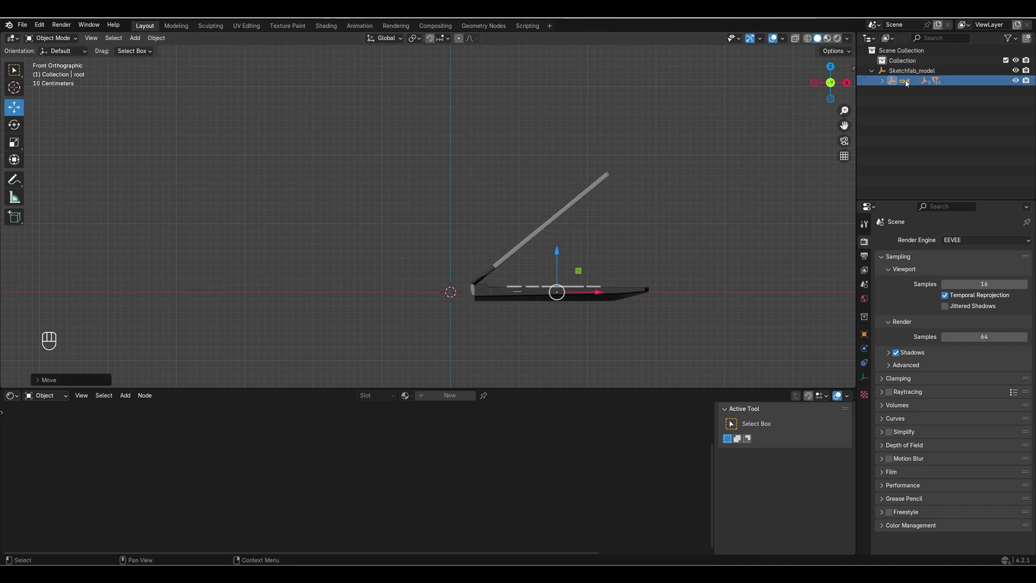
Select the root's entire hierarchy and duplicate the laptop in place.
{"action": "right_click", "coordinate": [907, 82]}
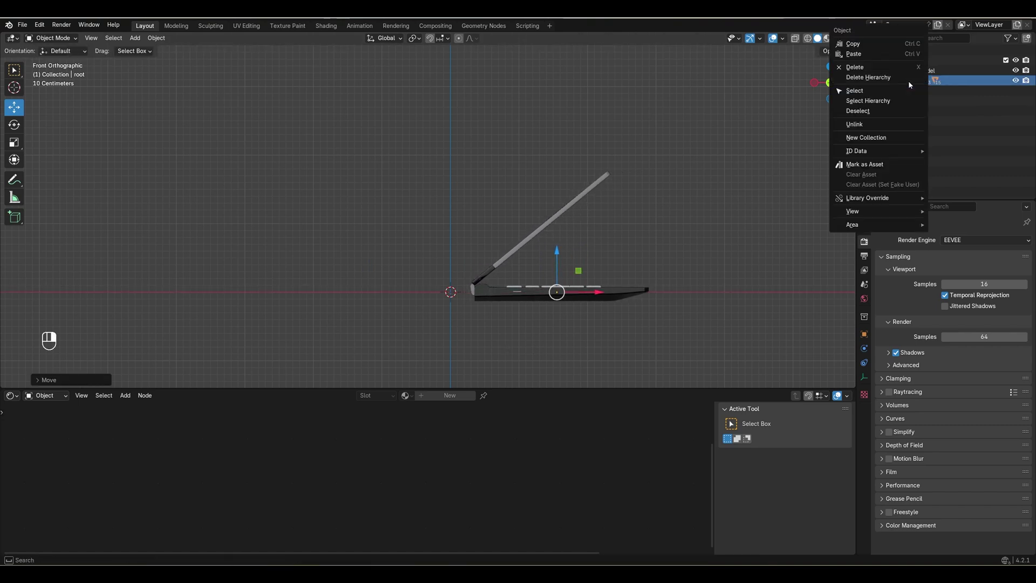
{"action": "left_click", "coordinate": [886, 101]}
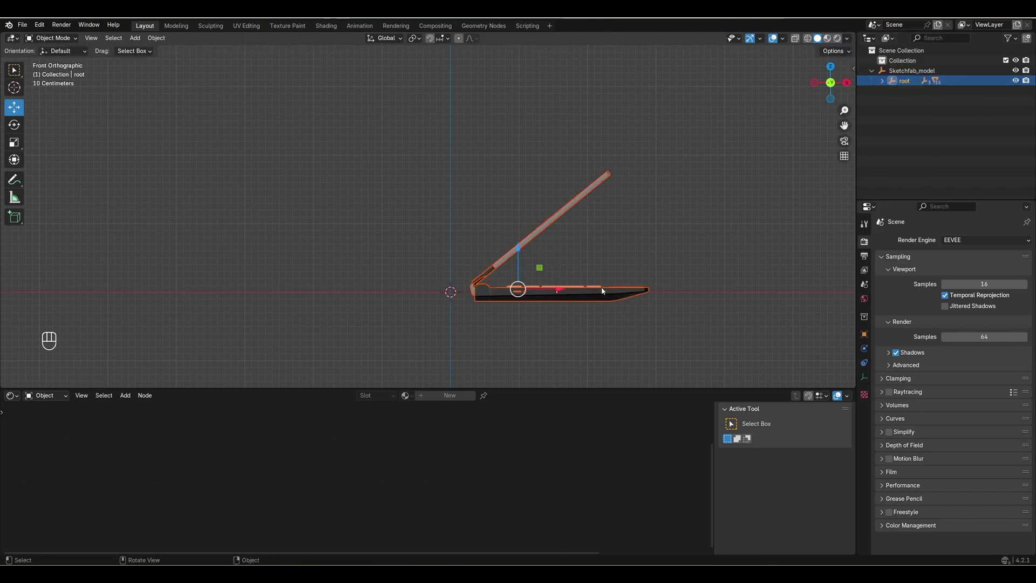
{"action": "key", "text": "shift+d"}
{"action": "right_click", "coordinate": [621, 262]}
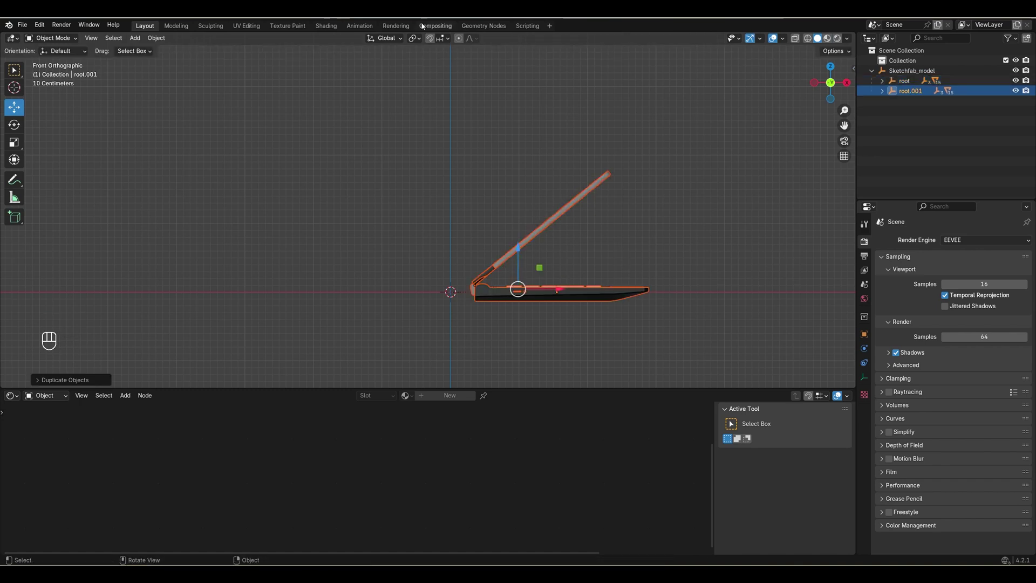
Set the transform pivot point to 3D Cursor and rotate the duplicated laptop about 68° counterclockwise around the origin.
{"action": "left_click", "coordinate": [415, 39]}
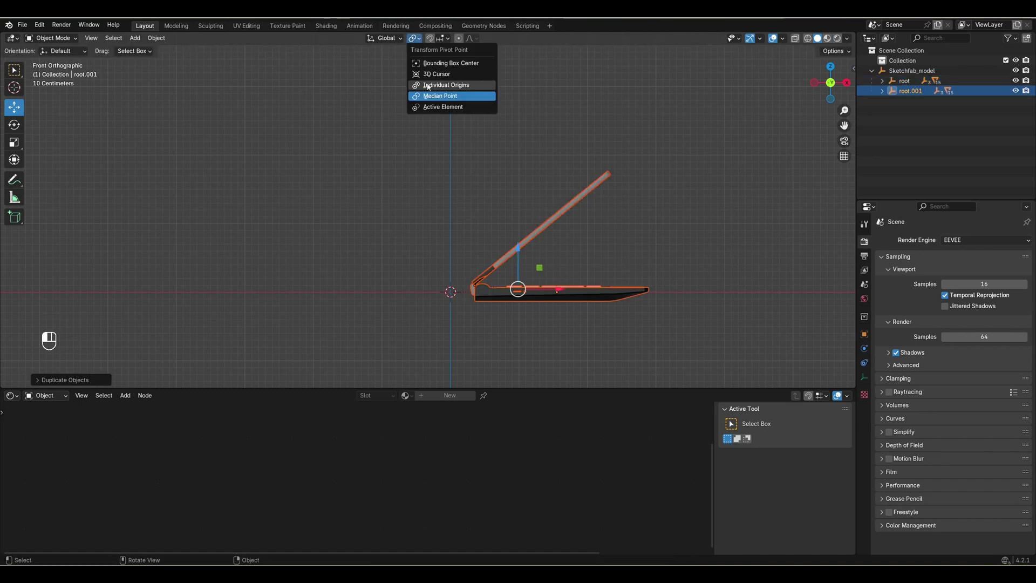
{"action": "left_click", "coordinate": [457, 76]}
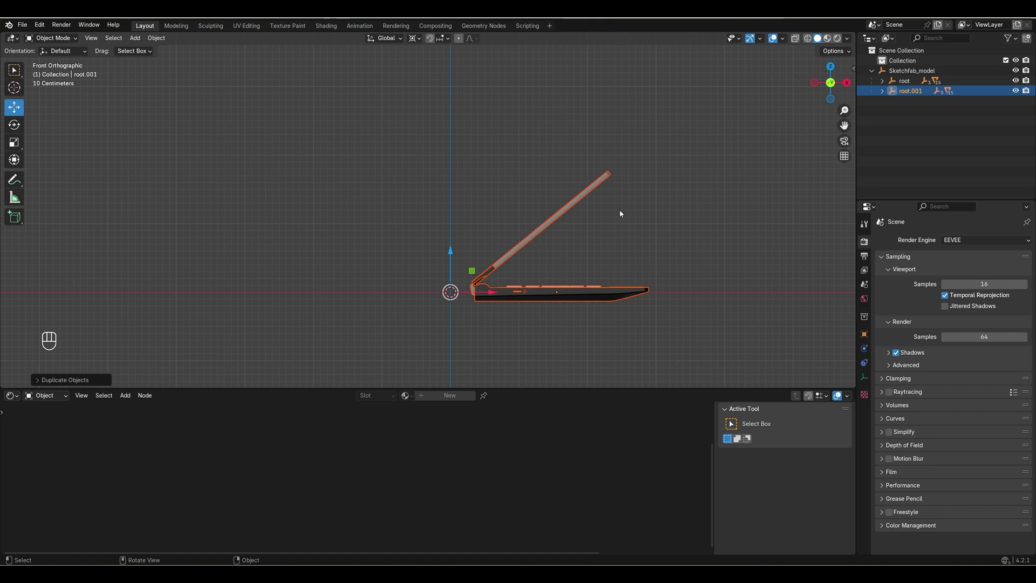
{"action": "key", "text": "r"}
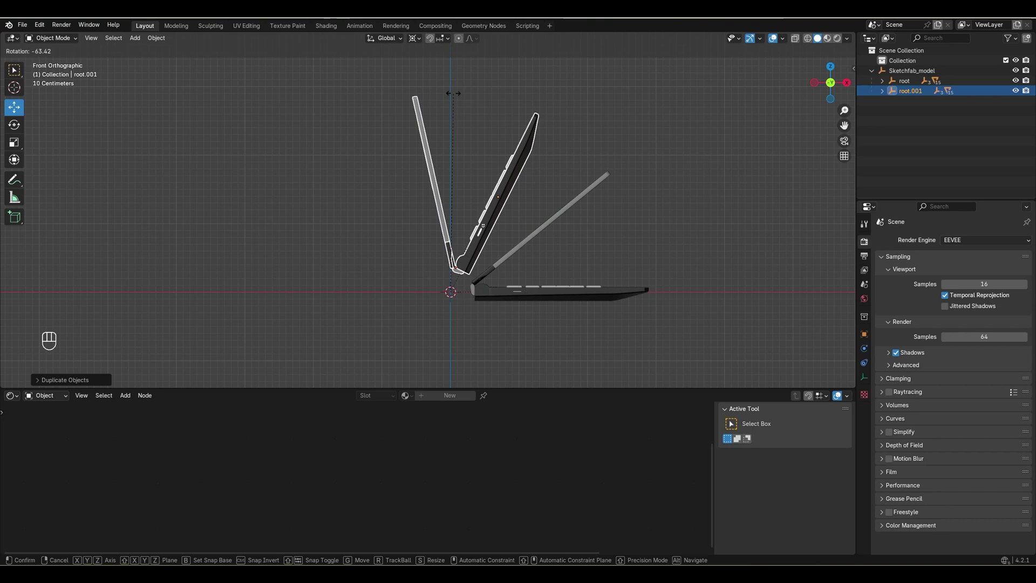
{"action": "left_click", "coordinate": [469, 162]}
{"action": "middle_click_drag", "start_coordinate": [476, 176], "coordinate": [507, 155], "text": "shift"}
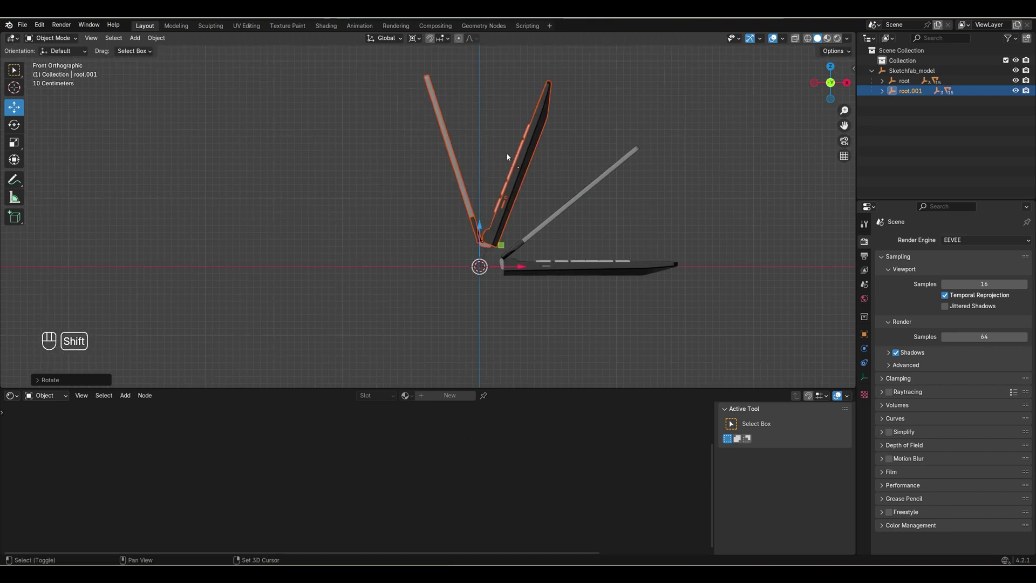
Repeat duplicating and rotating the laptop around the 3D cursor to build a ring of five laptops.
{"action": "key", "text": "shift+d"}
{"action": "left_click", "coordinate": [506, 154]}
{"action": "key", "text": "ctrl+z"}
{"action": "key", "text": "r"}
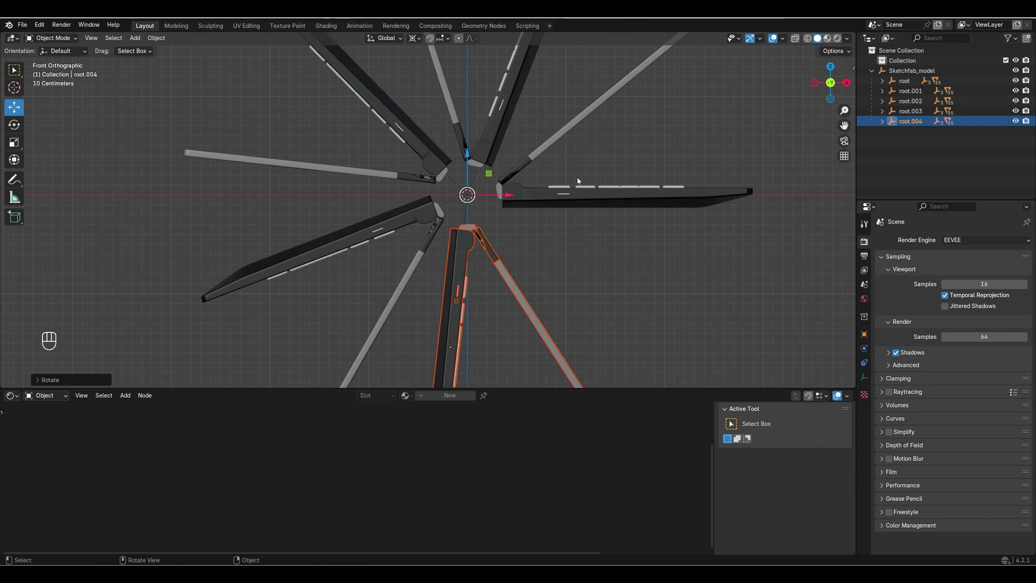
Even out the ring's spacing by slightly rotating the individual laptops around the 3D cursor, turning the original root about 12.5° clockwise.
{"action": "scroll", "coordinate": [506, 267], "scroll_direction": "up", "scroll_amount": 2}
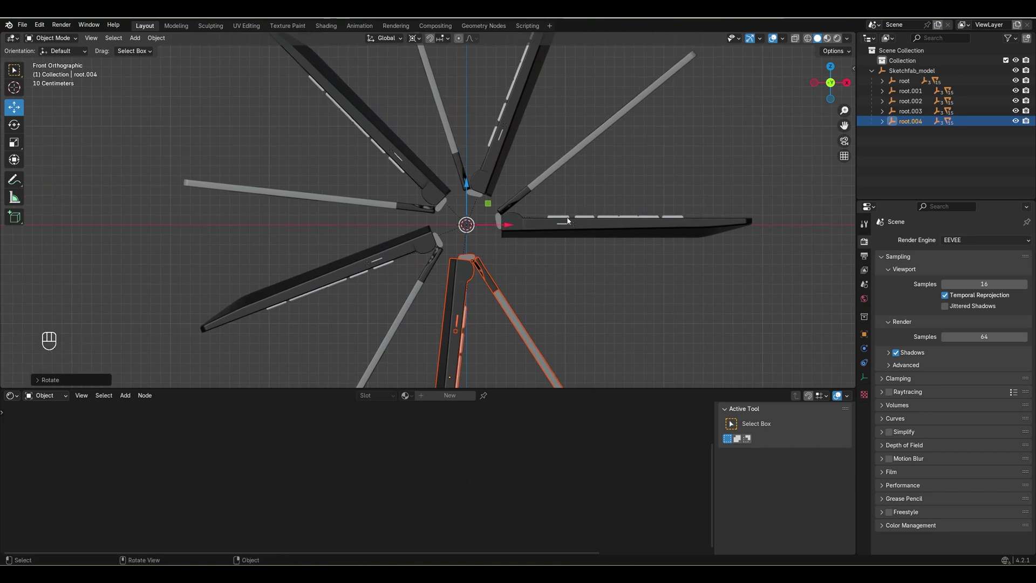
{"action": "scroll", "coordinate": [567, 220], "scroll_direction": "up", "scroll_amount": 1}
{"action": "key", "text": "r"}
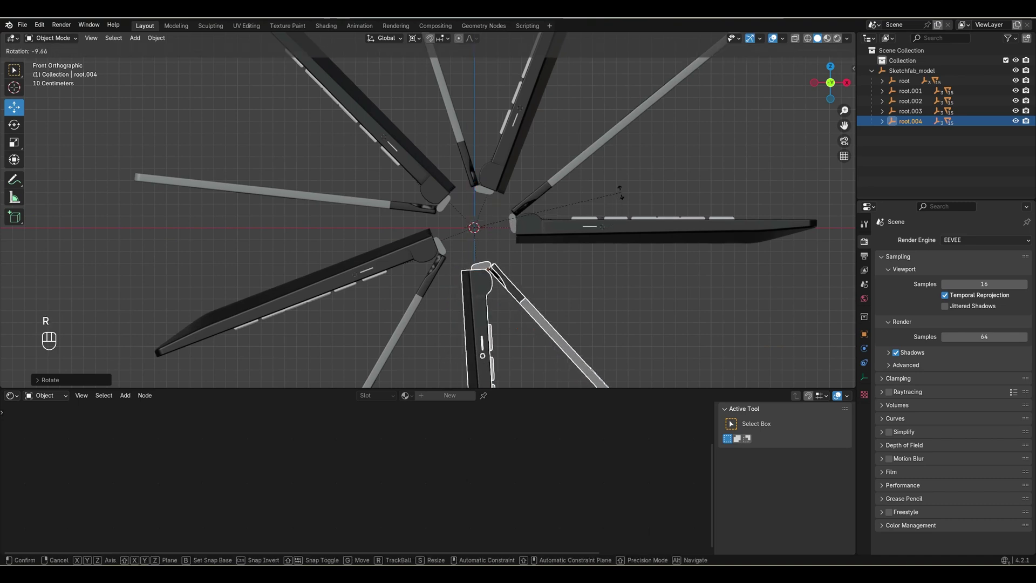
{"action": "left_click", "coordinate": [607, 194]}
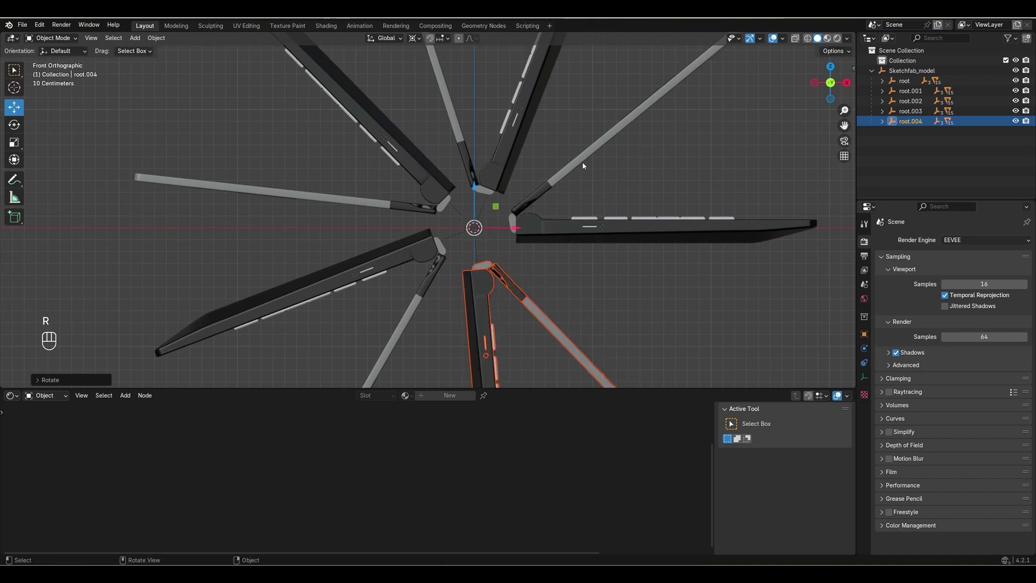
{"action": "left_click", "coordinate": [905, 81]}
{"action": "key", "text": "r"}
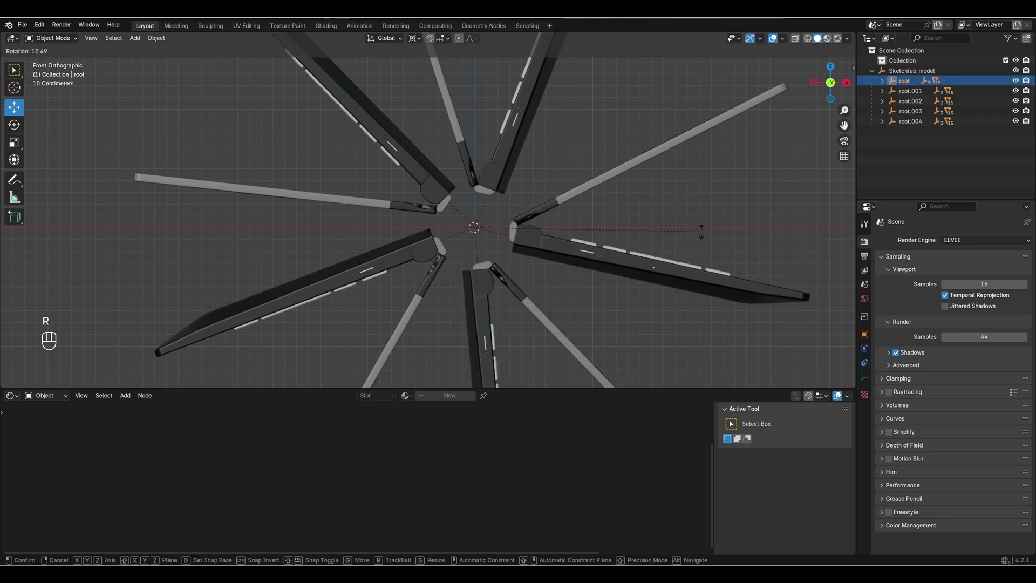
{"action": "left_click", "coordinate": [702, 233]}
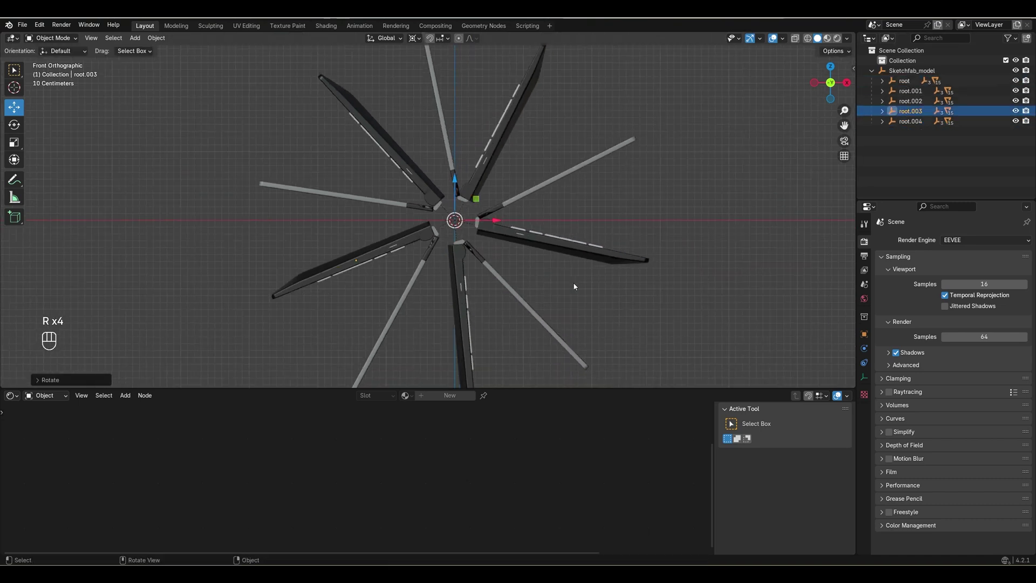
{"action": "scroll", "coordinate": [574, 278], "scroll_direction": "up", "scroll_amount": 3}
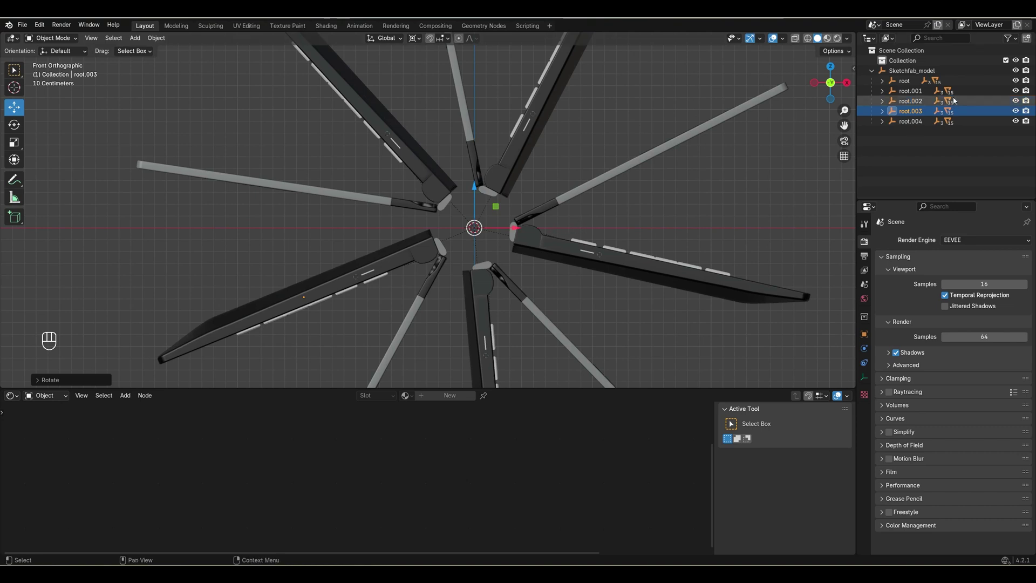
{"action": "middle_click_drag", "start_coordinate": [500, 213], "coordinate": [512, 214], "text": "shift"}
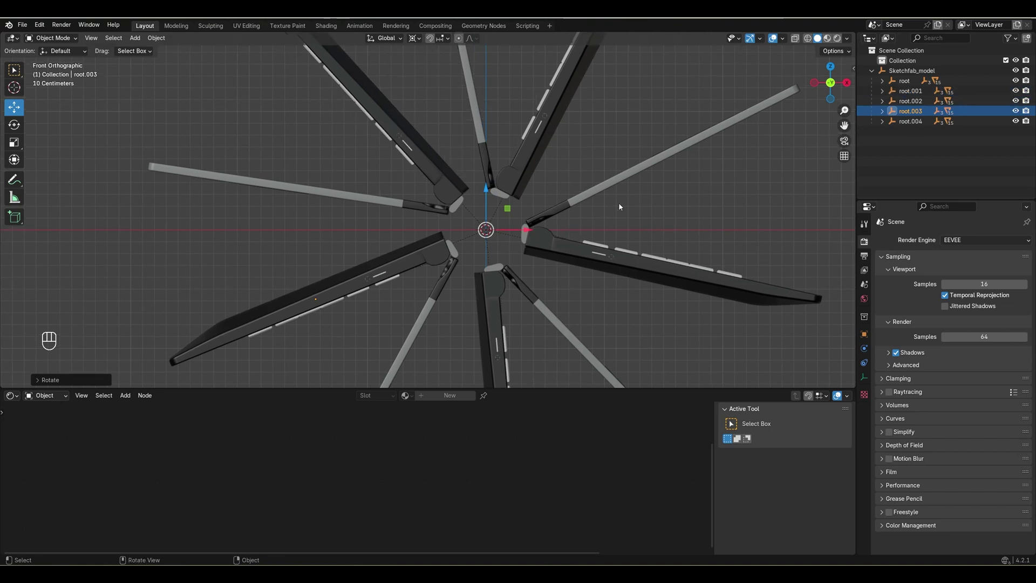
Compare the laptop ring's orientation in the front and top views.
{"action": "key", "text": "shift+a"}
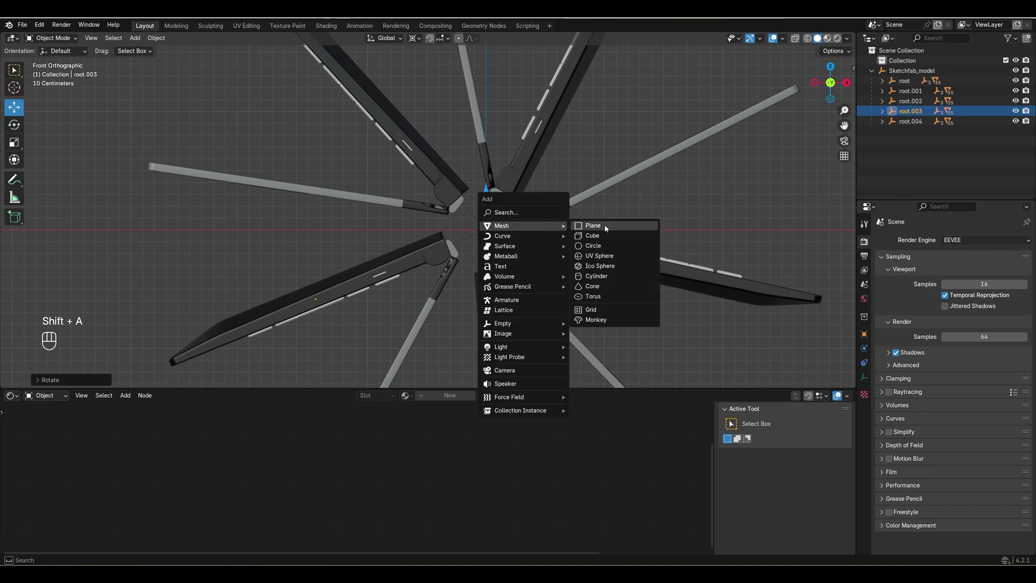
{"action": "key", "text": "Escape"}
{"action": "middle_click_drag", "start_coordinate": [594, 227], "coordinate": [516, 200]}
{"action": "scroll", "coordinate": [516, 200], "scroll_direction": "down", "scroll_amount": 5}
{"action": "key", "text": "KP_1"}
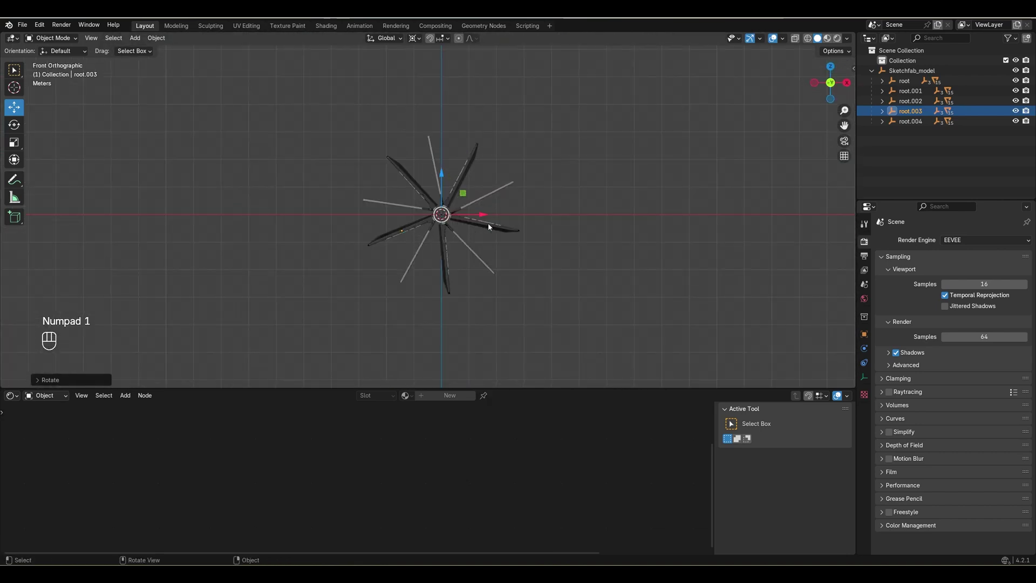
{"action": "key", "text": "KP_7"}
{"action": "key", "text": "KP_7"}
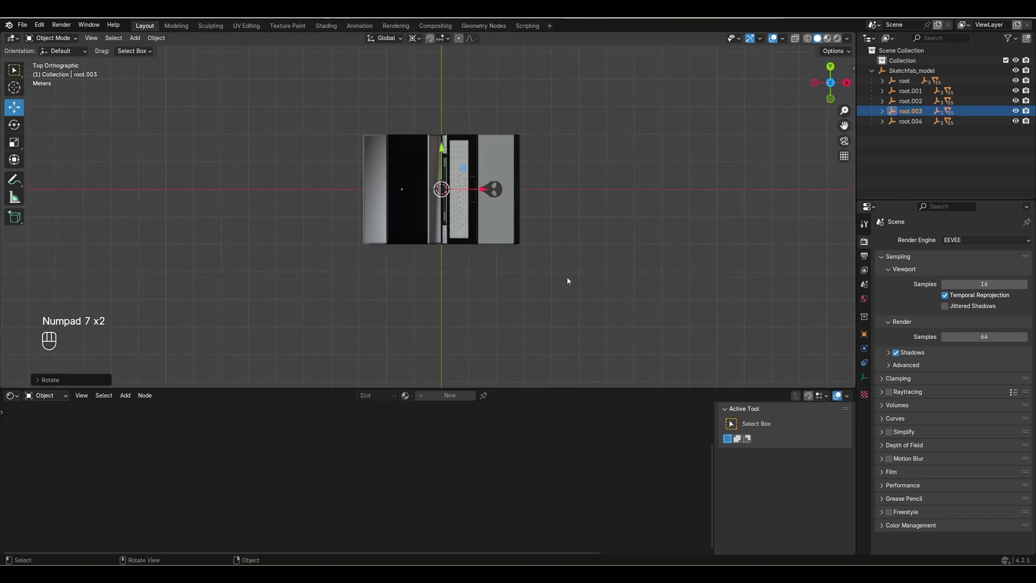
{"action": "key", "text": "KP_1"}
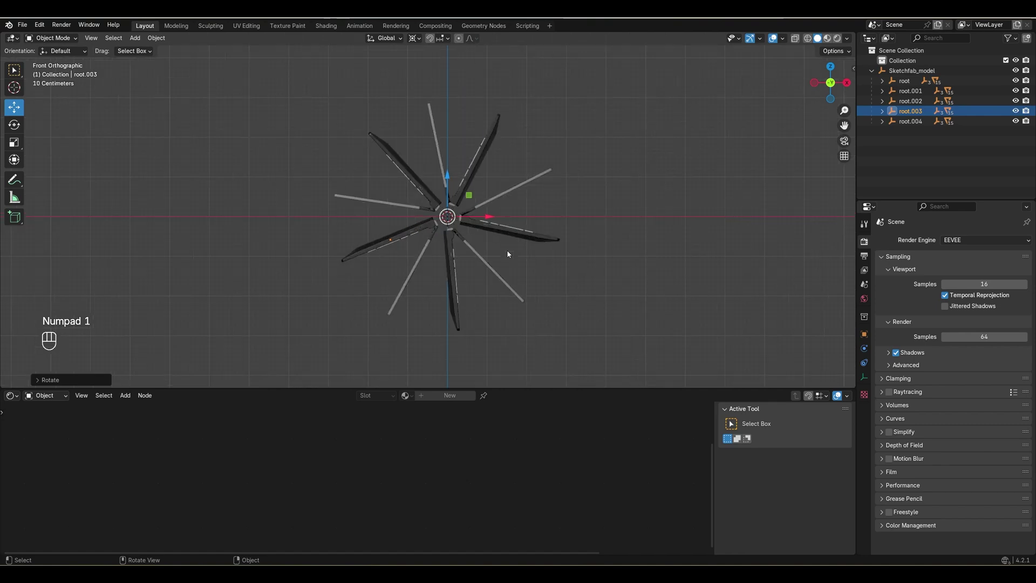
{"action": "scroll", "coordinate": [507, 254], "scroll_direction": "up", "scroll_amount": 4}
Switch the Sketchfab_model parent's rotation mode to XYZ Euler and set its X rotation to 0°.
{"action": "key", "text": "n"}
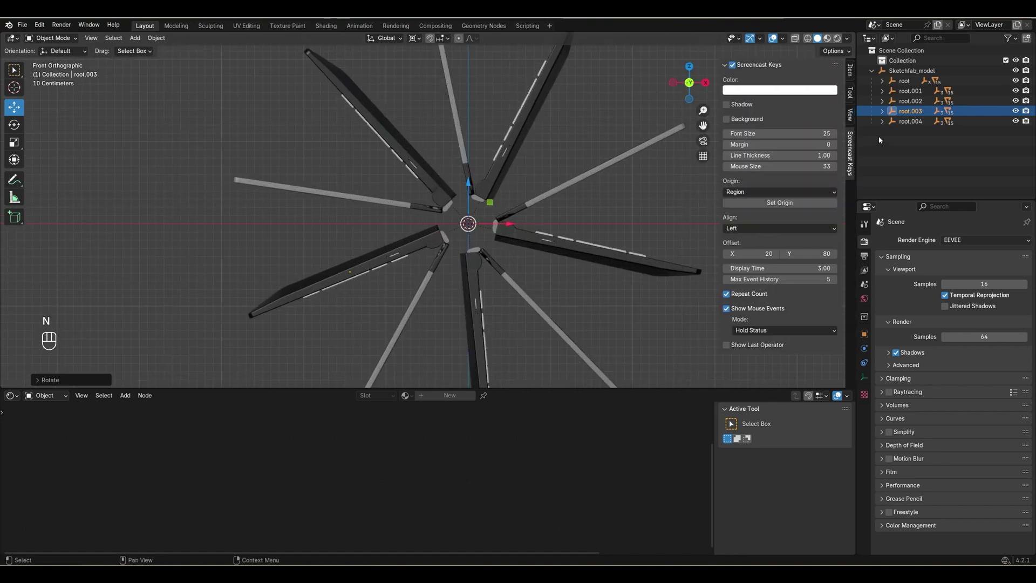
{"action": "left_click", "coordinate": [913, 71]}
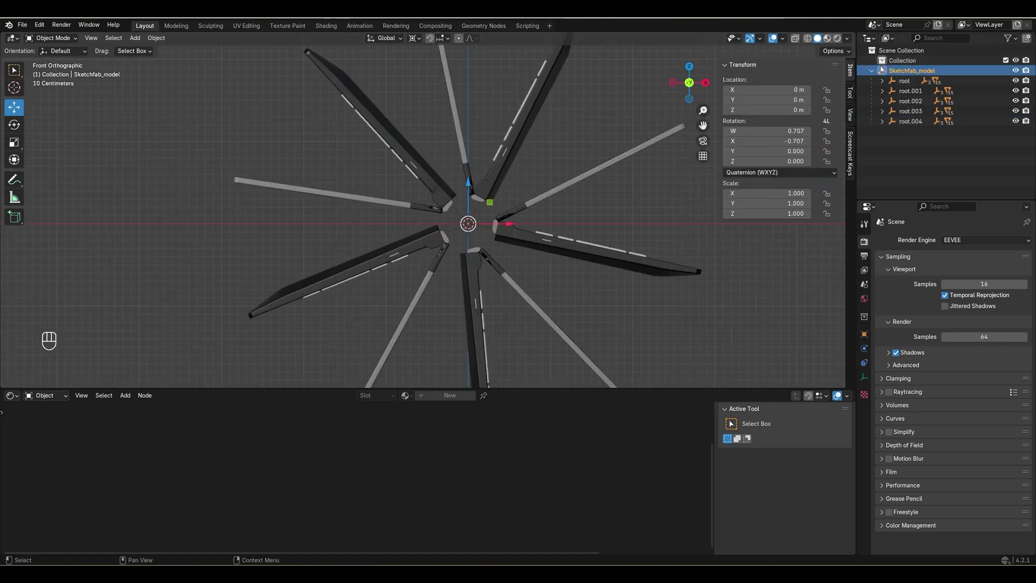
{"action": "left_click", "coordinate": [746, 172]}
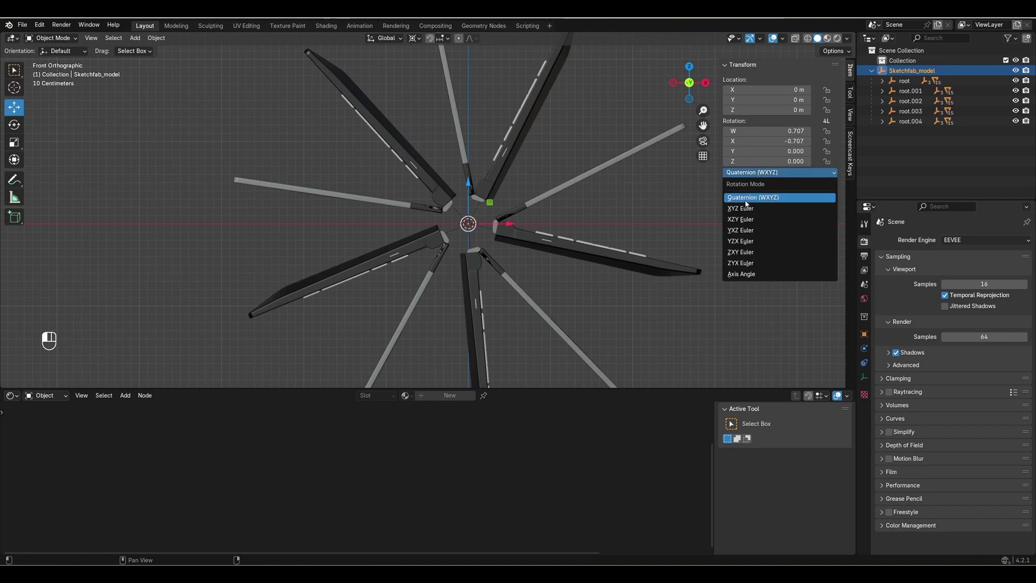
{"action": "left_click", "coordinate": [740, 208]}
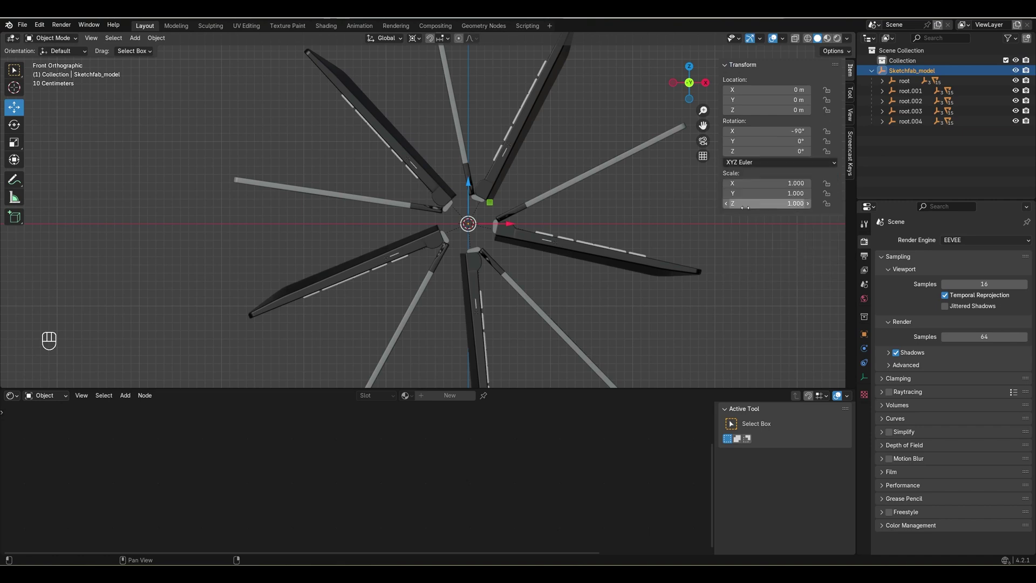
{"action": "left_click", "coordinate": [788, 132]}
{"action": "type", "text": "0"}
{"action": "key", "text": "Return"}
In the top view, add a cylinder mesh at the centre of the laptop ring.
{"action": "scroll", "coordinate": [549, 218], "scroll_direction": "down", "scroll_amount": 5}
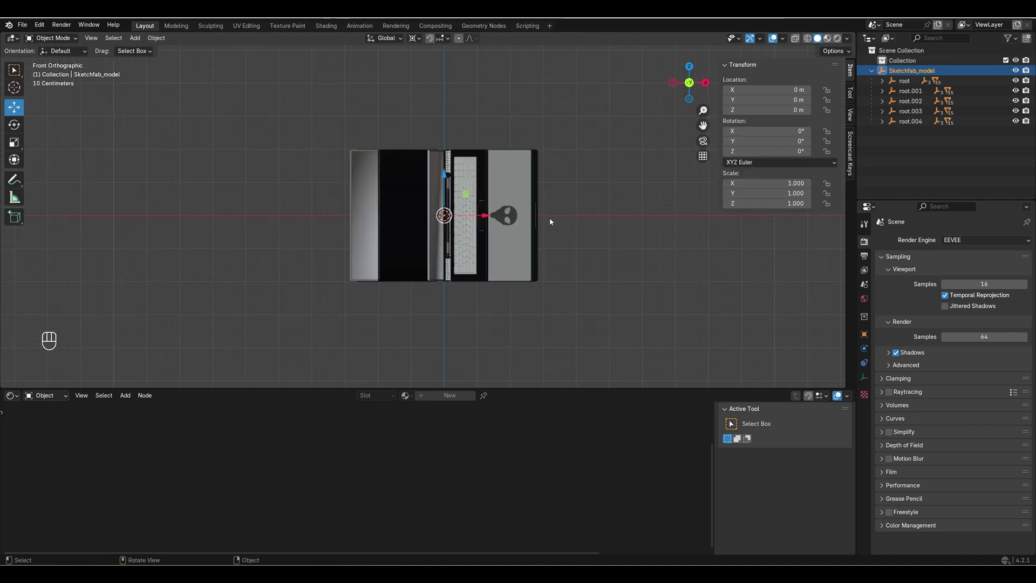
{"action": "key", "text": "KP_7"}
{"action": "scroll", "coordinate": [550, 218], "scroll_direction": "up", "scroll_amount": 8}
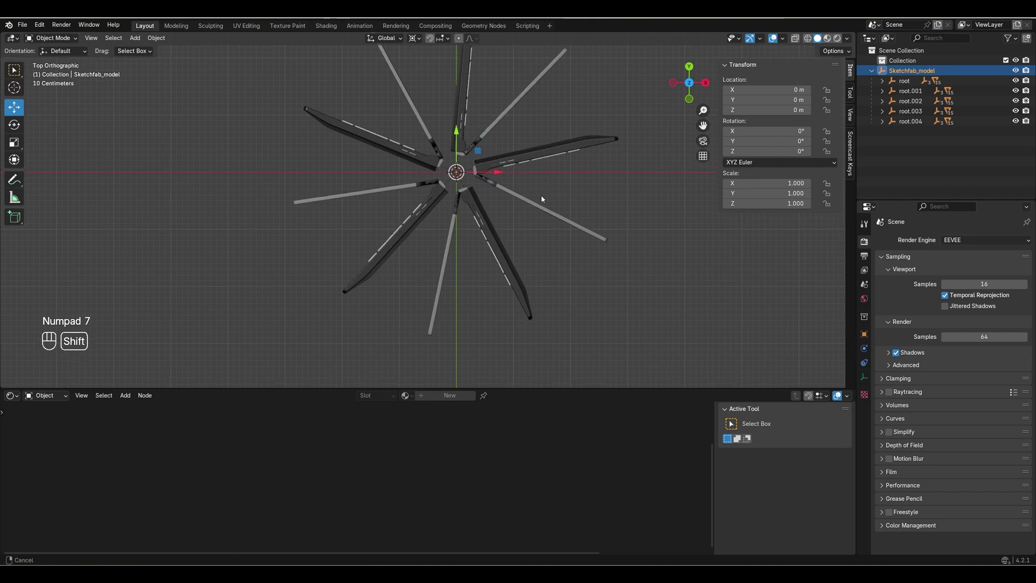
{"action": "middle_click_drag", "start_coordinate": [541, 194], "coordinate": [522, 249], "text": "shift"}
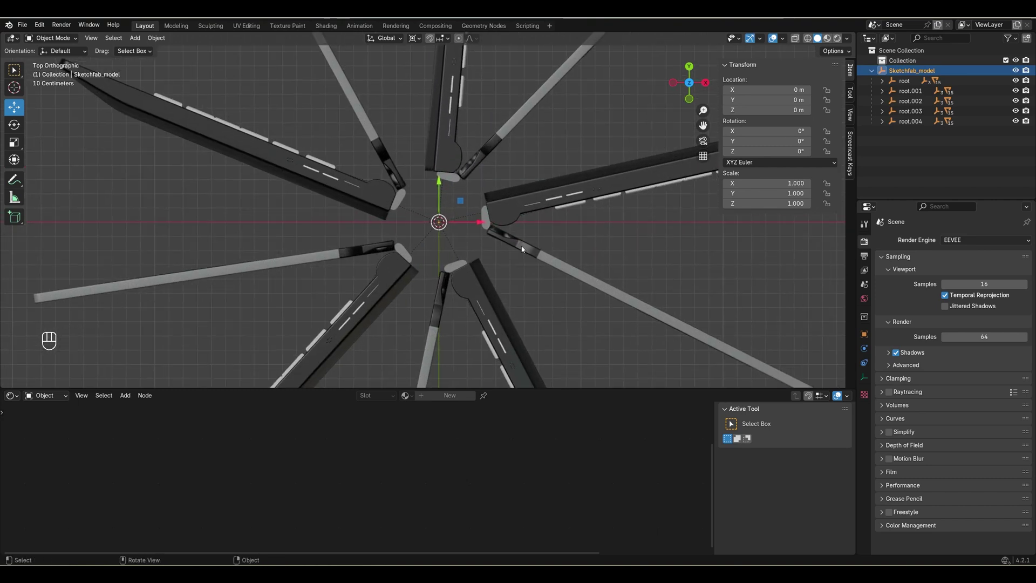
{"action": "key", "text": "shift+a"}
{"action": "mouse_move", "coordinate": [468, 228]}
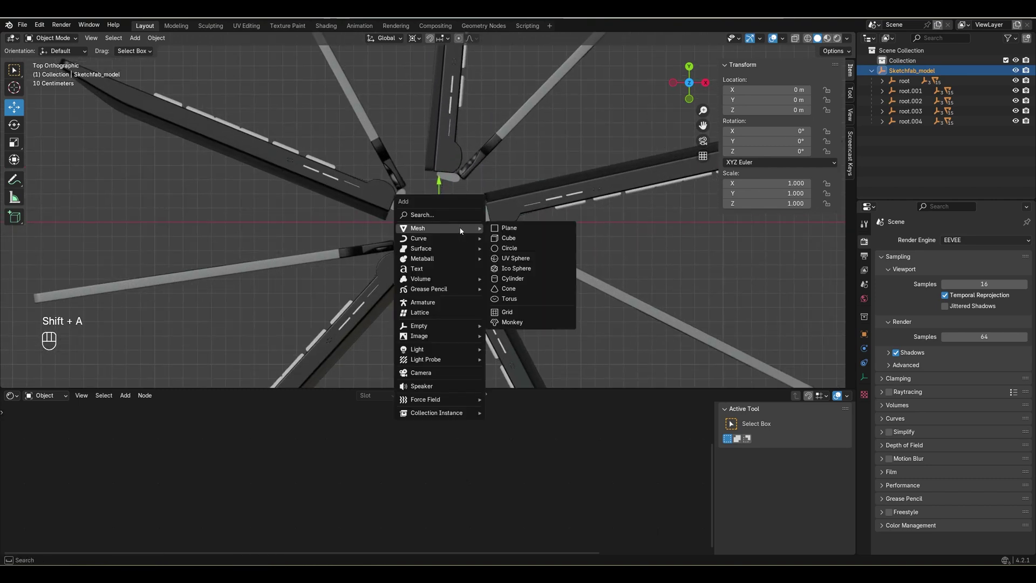
{"action": "left_click", "coordinate": [519, 278]}
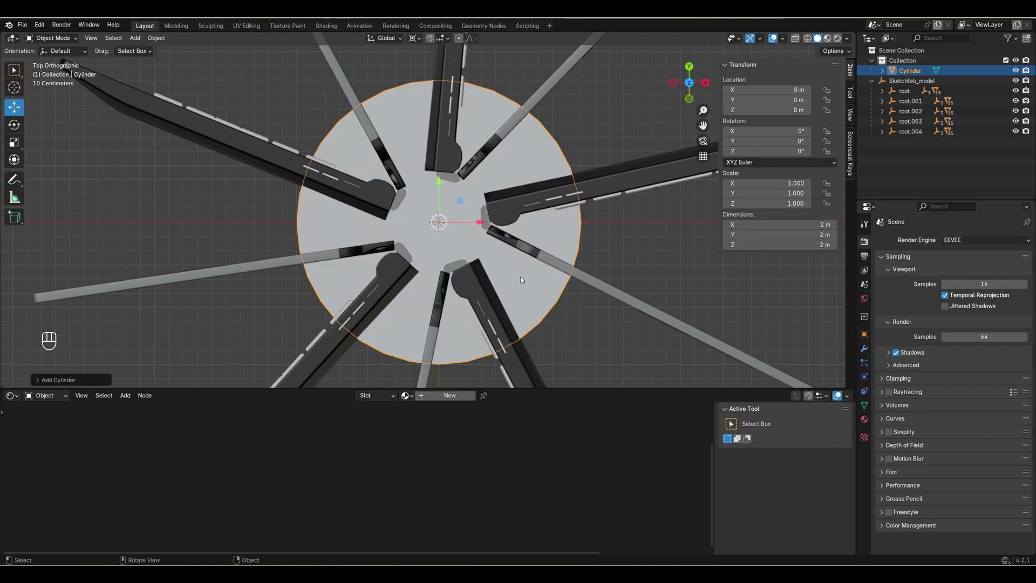
Set the new cylinder's radius to 0.3 m and its depth to 1.57 m.
{"action": "left_click", "coordinate": [71, 380]}
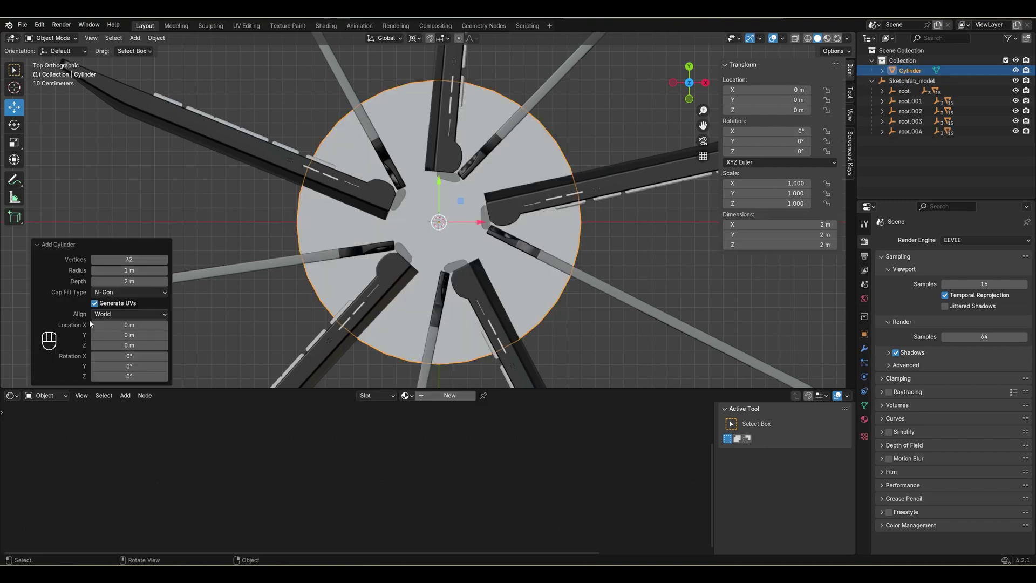
{"action": "left_click_drag", "start_coordinate": [124, 270], "coordinate": [907, 280]}
{"action": "left_click", "coordinate": [129, 270]}
{"action": "key", "text": "Return"}
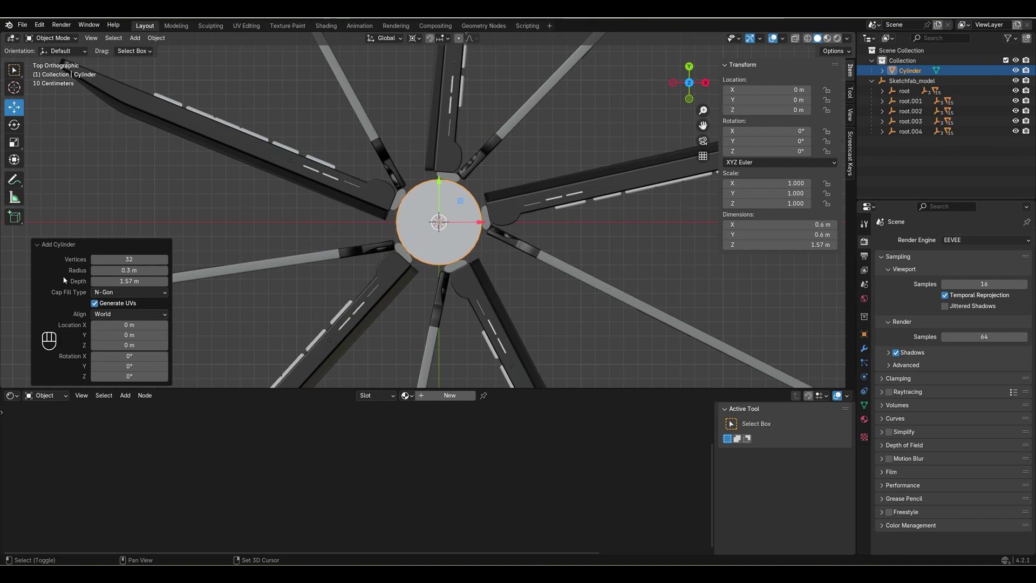
Reduce the new cylinder's vertex count to 10.
{"action": "left_click", "coordinate": [120, 258]}
{"action": "type", "text": "10"}
{"action": "key", "text": "Return"}
{"action": "scroll", "coordinate": [413, 199], "scroll_direction": "up", "scroll_amount": 5}
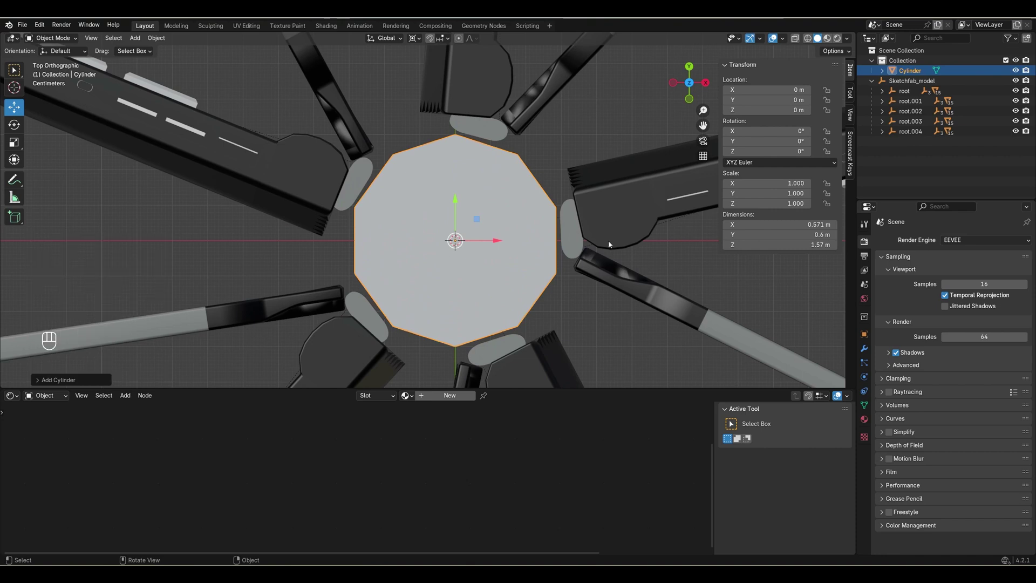
Rotate the cylinder about 5.9° around Z to line up its faces with the surrounding laptops.
{"action": "key", "text": "r"}
{"action": "key", "text": "z"}
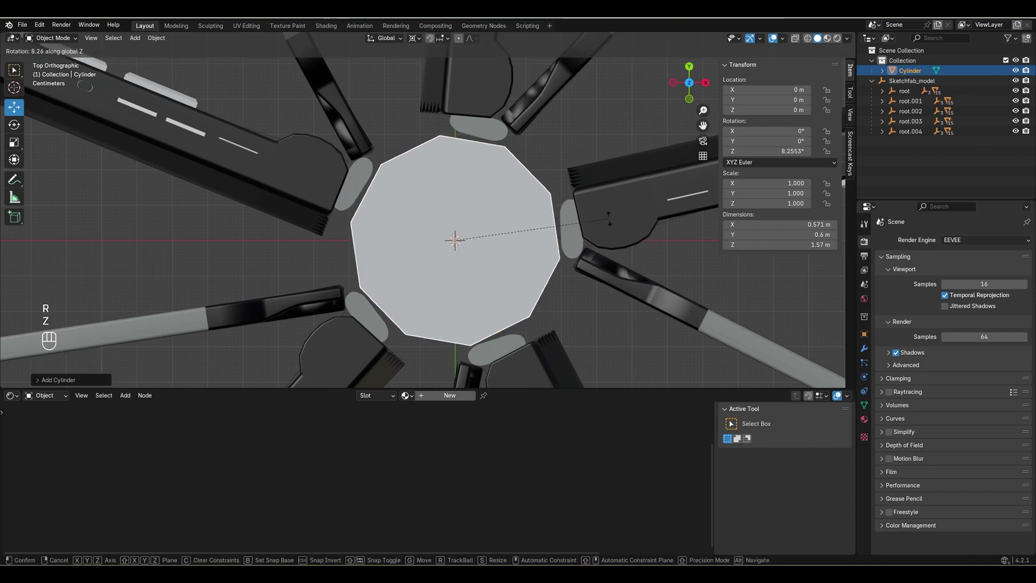
{"action": "left_click", "coordinate": [610, 225]}
{"action": "scroll", "coordinate": [594, 224], "scroll_direction": "down", "scroll_amount": 1}
{"action": "middle_click_drag", "start_coordinate": [568, 221], "coordinate": [552, 259], "text": "shift"}
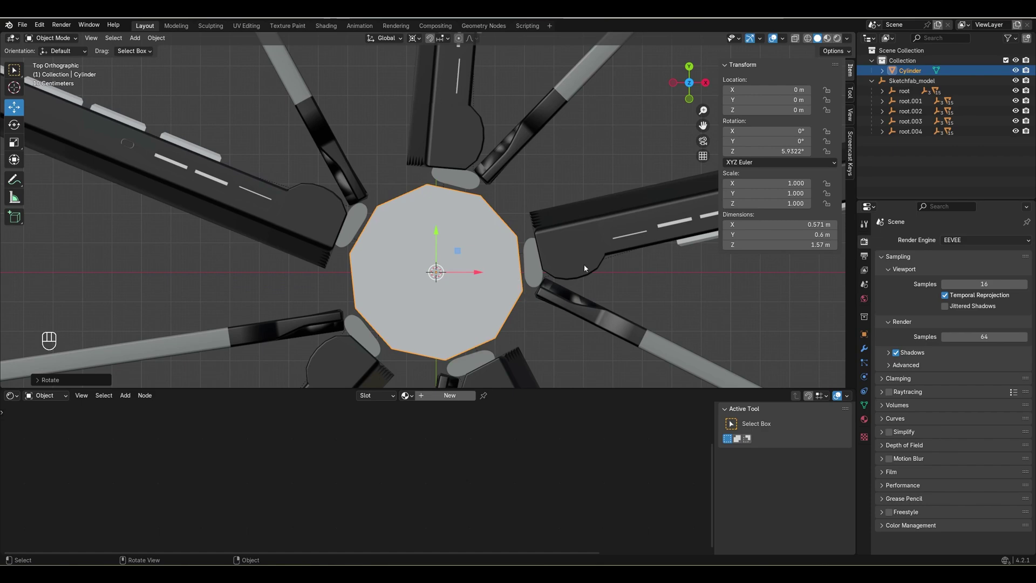
{"action": "left_click", "coordinate": [904, 90]}
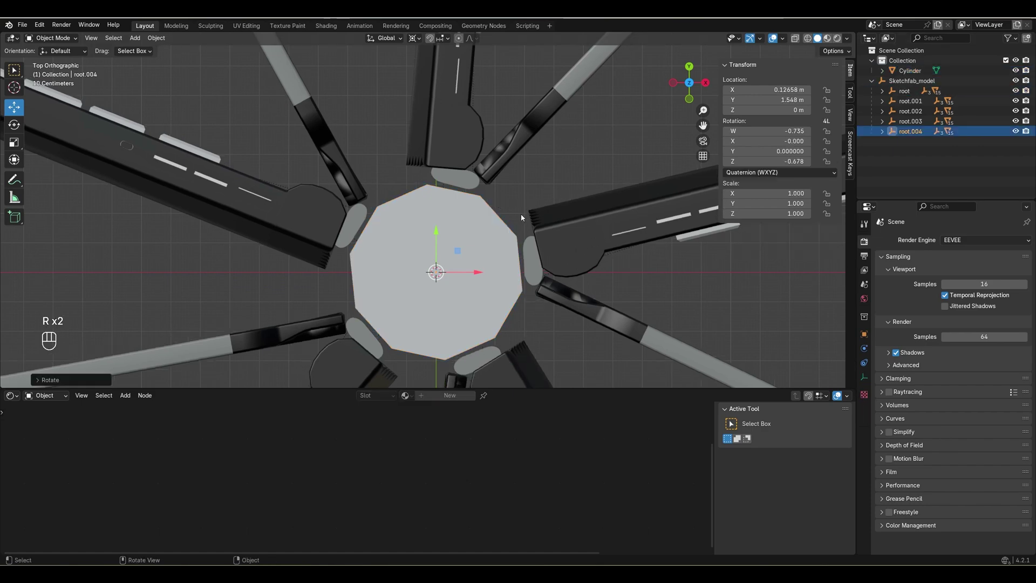
Stretch the cylinder along Z to a height of about 4.83 m.
{"action": "middle_click_drag", "start_coordinate": [520, 214], "coordinate": [539, 144]}
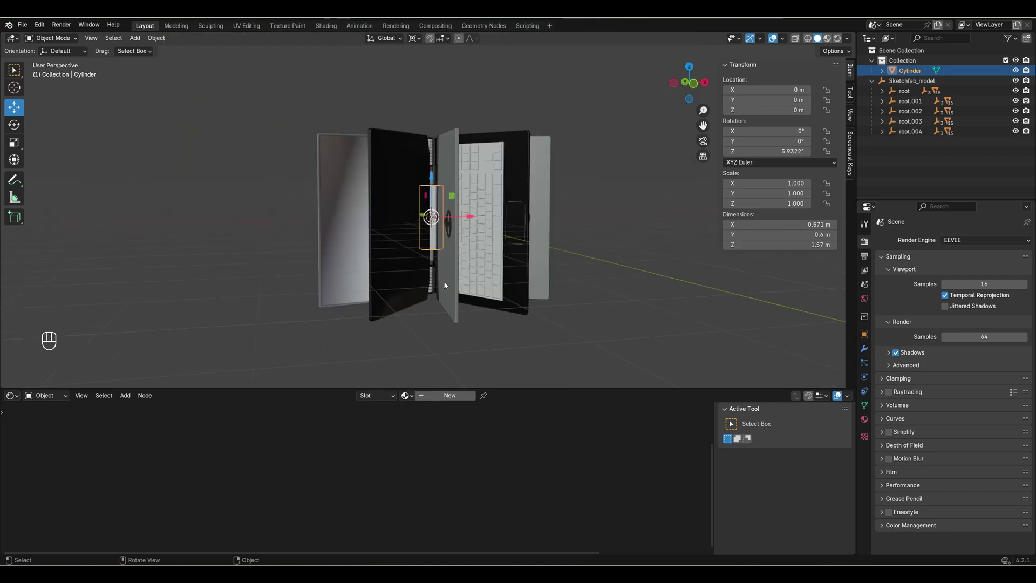
{"action": "key", "text": "s"}
{"action": "key", "text": "z"}
{"action": "left_click", "coordinate": [468, 369]}
Raise the cylinder along Z to a location of about 0.184 m.
{"action": "middle_click_drag", "start_coordinate": [453, 362], "coordinate": [440, 335]}
{"action": "scroll", "coordinate": [421, 236], "scroll_direction": "up", "scroll_amount": 5}
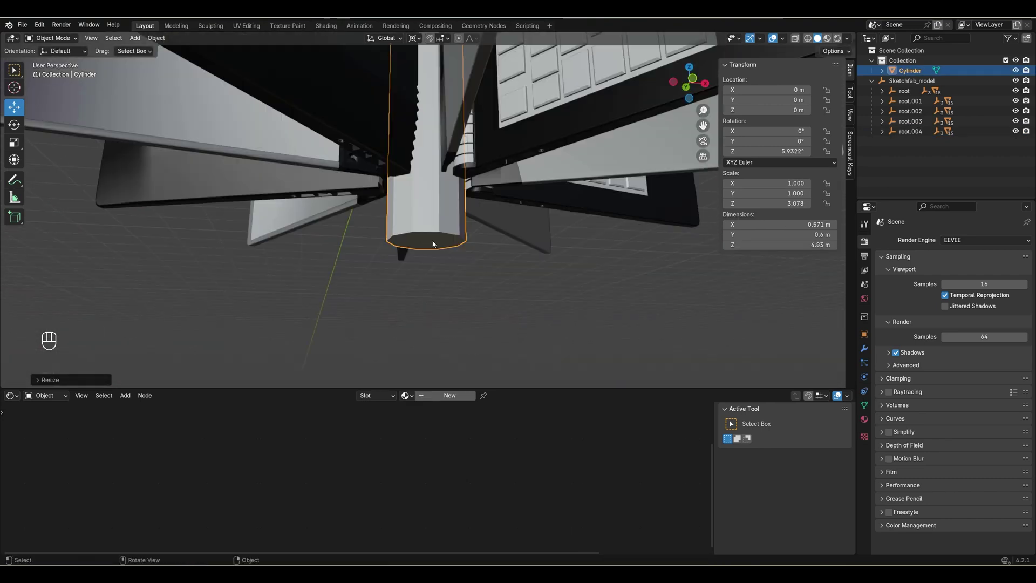
{"action": "key", "text": "g"}
{"action": "key", "text": "z"}
{"action": "left_click", "coordinate": [432, 212]}
{"action": "scroll", "coordinate": [432, 211], "scroll_direction": "down", "scroll_amount": 4}
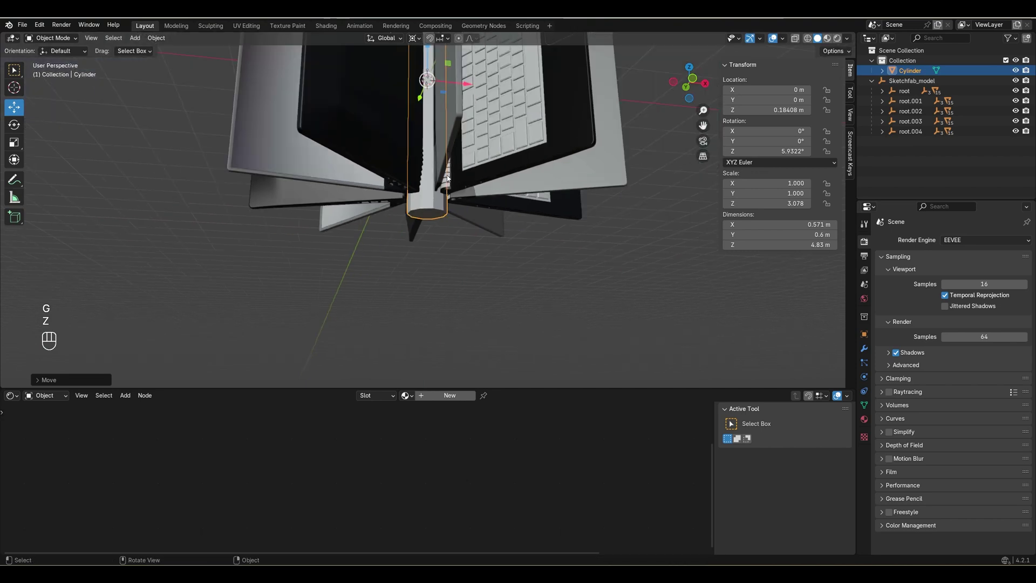
Lower the cylinder's top face along Z to shorten the cylinder to about 4.32 m.
{"action": "middle_click_drag", "start_coordinate": [455, 64], "coordinate": [481, 341], "text": "shift"}
{"action": "scroll", "coordinate": [450, 173], "scroll_direction": "up", "scroll_amount": 6}
{"action": "key", "text": "Tab"}
{"action": "left_click", "coordinate": [450, 173]}
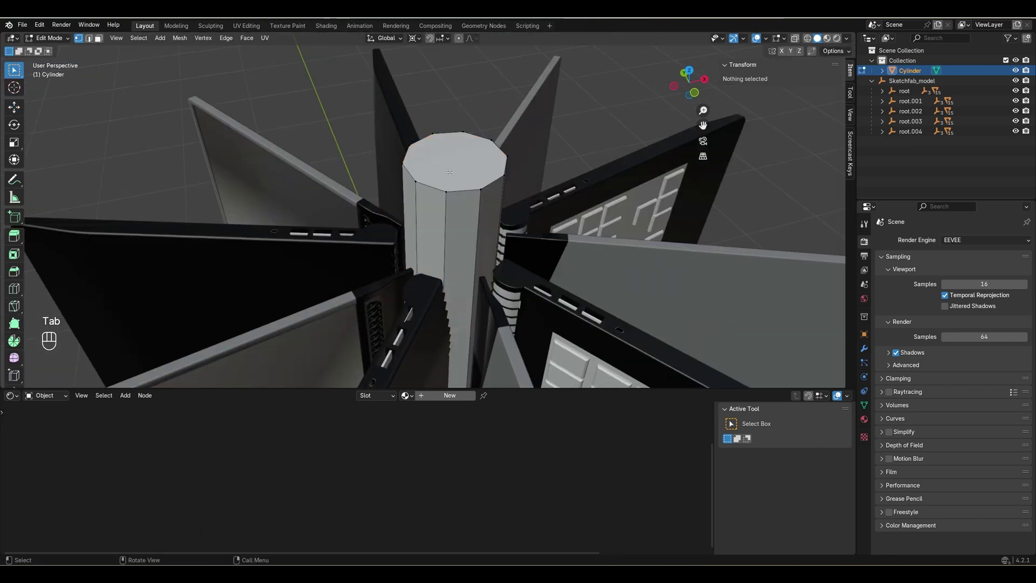
{"action": "left_click", "coordinate": [458, 172]}
{"action": "key", "text": "g"}
{"action": "key", "text": "z"}
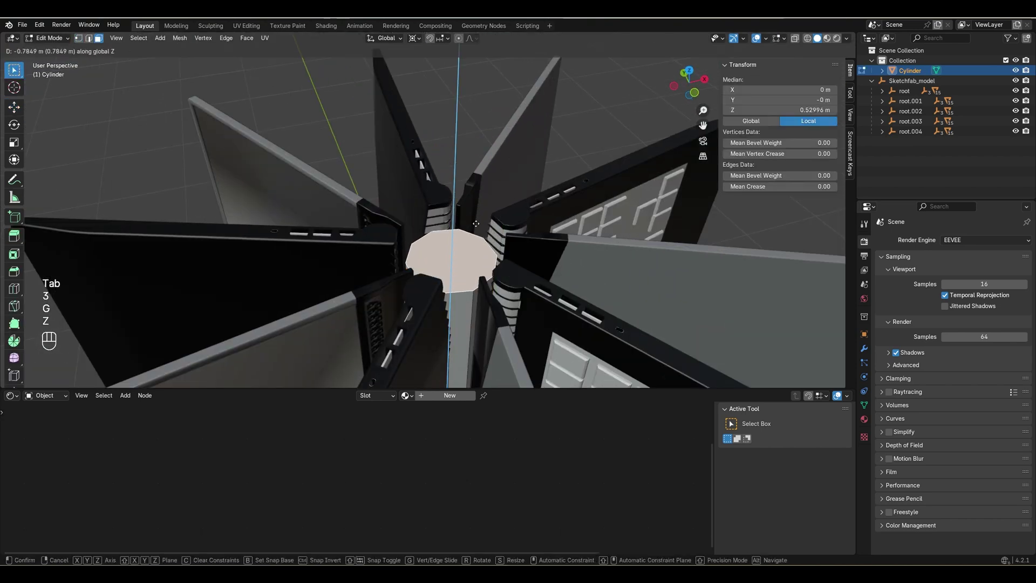
{"action": "left_click", "coordinate": [472, 209]}
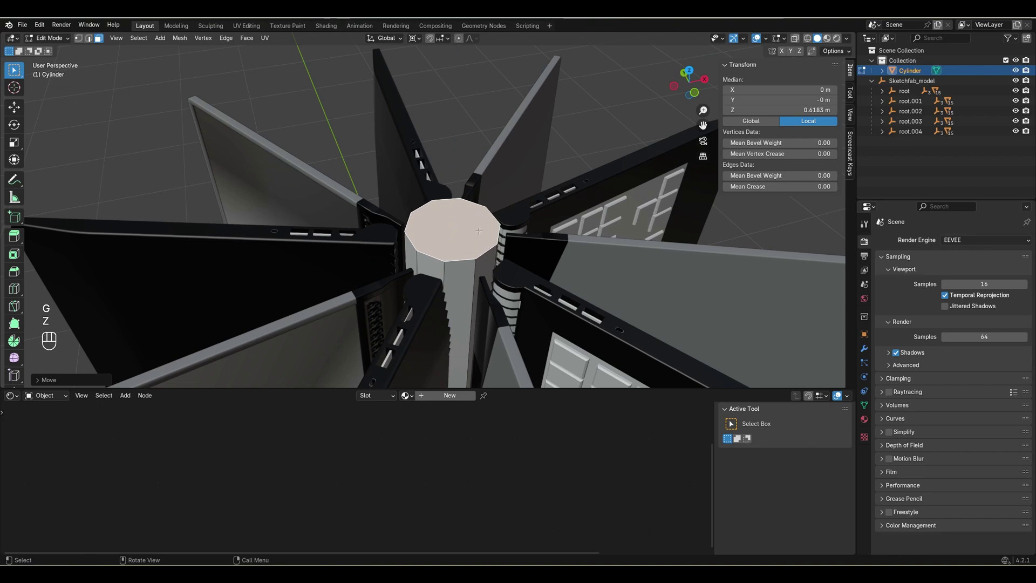
Duplicate the cylinder's top face in place and separate the copy into its own object.
{"action": "key", "text": "shift+d"}
{"action": "key", "text": "F3"}
{"action": "type", "text": "sepr"}
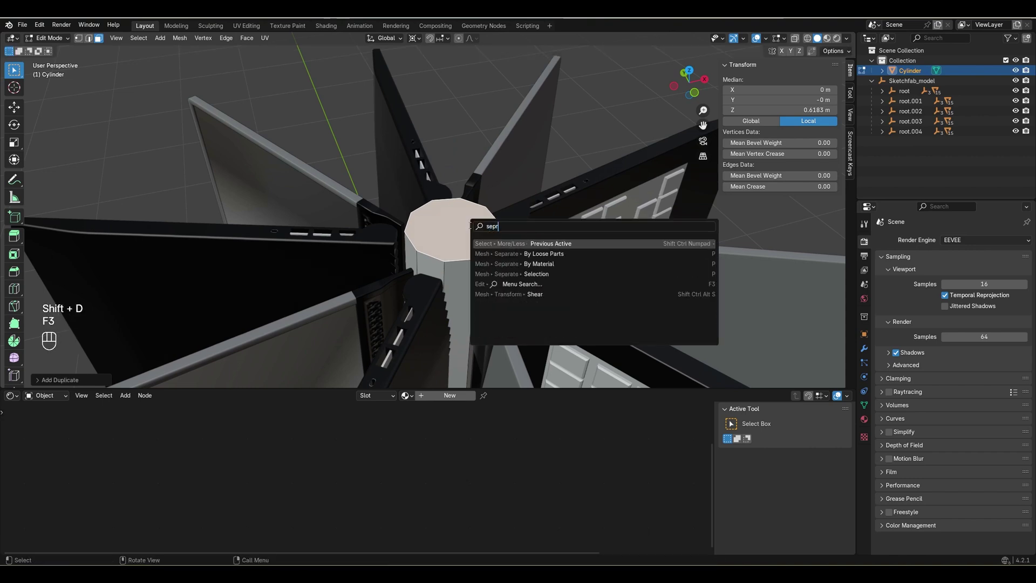
{"action": "key", "text": "BackSpace"}
{"action": "key", "text": "Return"}
{"action": "key", "text": "Tab"}
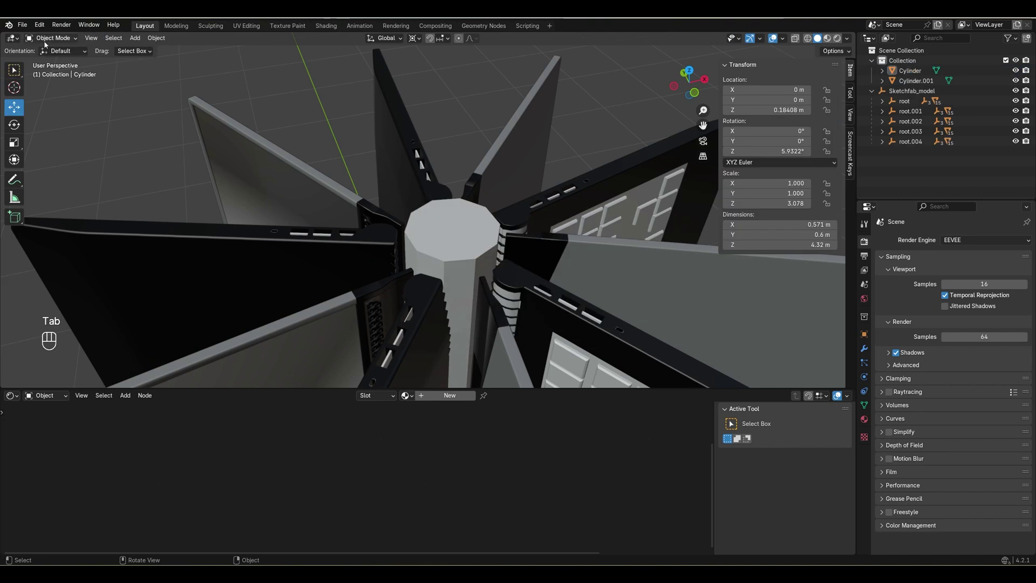
Set the origin of the separated top face to its own geometry.
{"action": "left_click", "coordinate": [482, 234]}
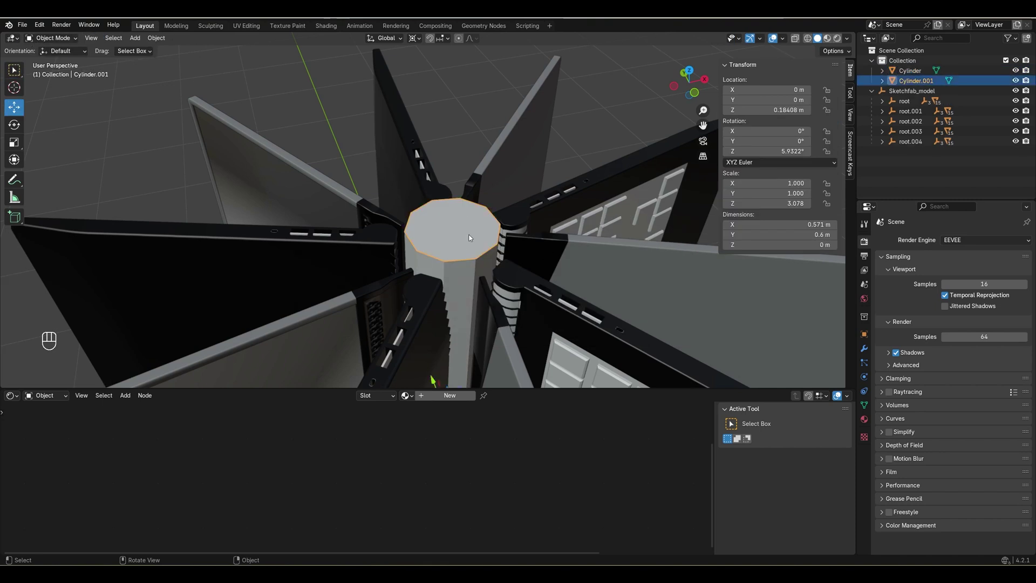
{"action": "right_click", "coordinate": [469, 237]}
{"action": "mouse_move", "coordinate": [435, 255]}
{"action": "left_click", "coordinate": [529, 268]}
{"action": "key", "text": "g"}
{"action": "key", "text": "z"}
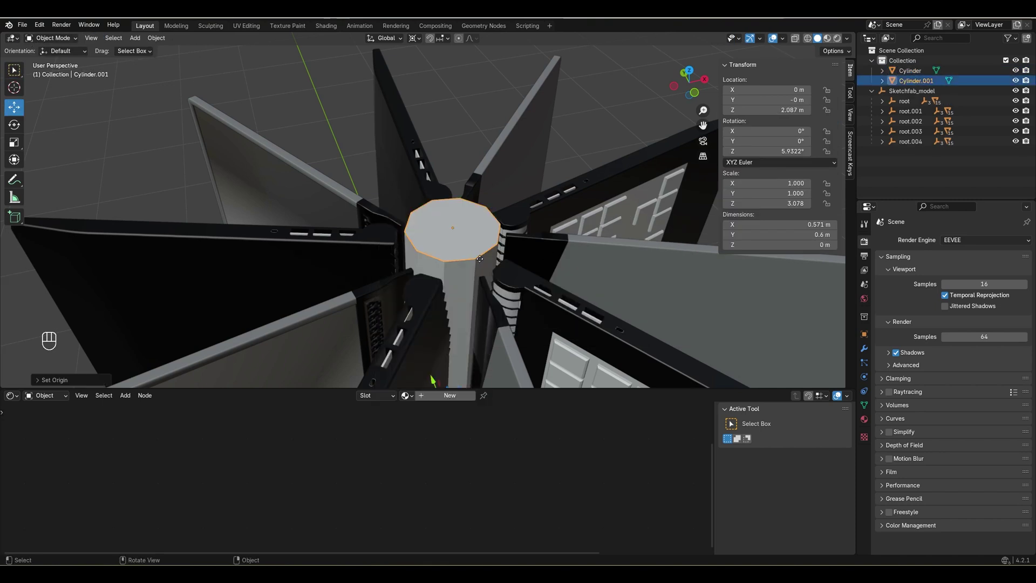
{"action": "left_click", "coordinate": [481, 235]}
{"action": "key", "text": "ctrl+z"}
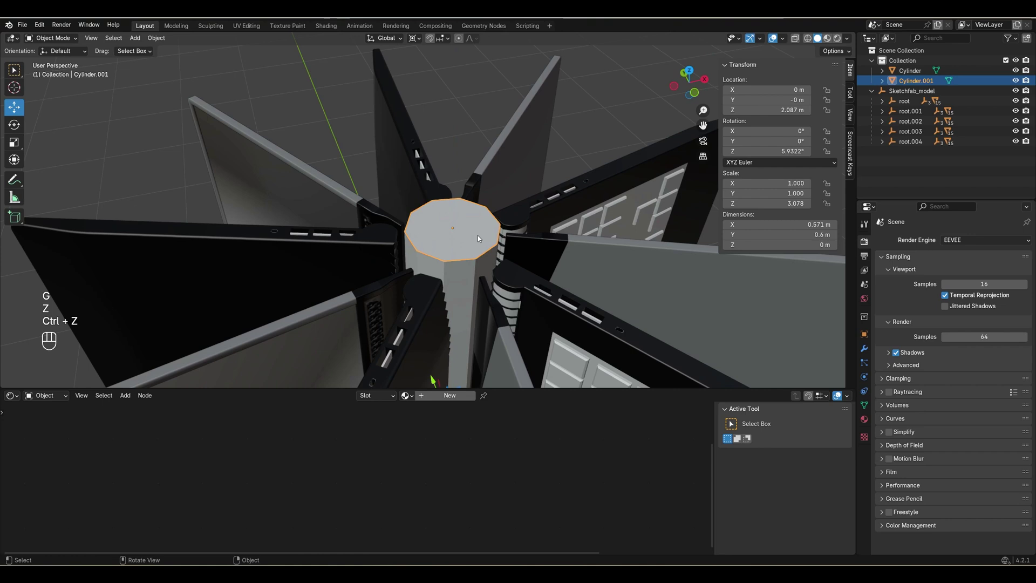
Raise the separated face above the cylinder to a Z location of about 2.325 m.
{"action": "key", "text": "g"}
{"action": "key", "text": "z"}
{"action": "left_click", "coordinate": [518, 228]}
{"action": "key", "text": "Tab"}
{"action": "key", "text": "Tab"}
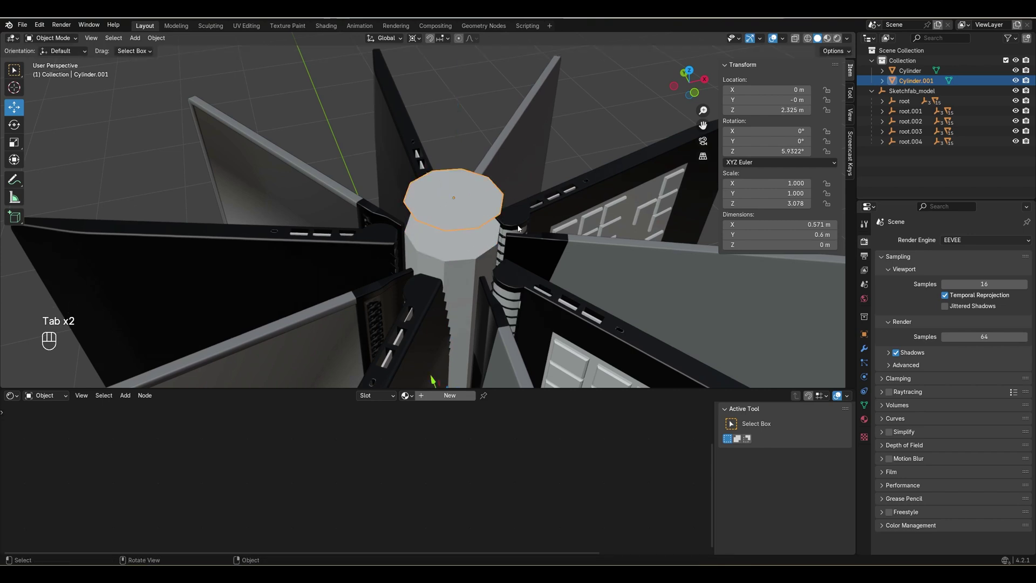
Set the transform pivot point to Median Point.
{"action": "scroll", "coordinate": [482, 285], "scroll_direction": "down", "scroll_amount": 3}
{"action": "middle_click_drag", "start_coordinate": [498, 287], "coordinate": [466, 264]}
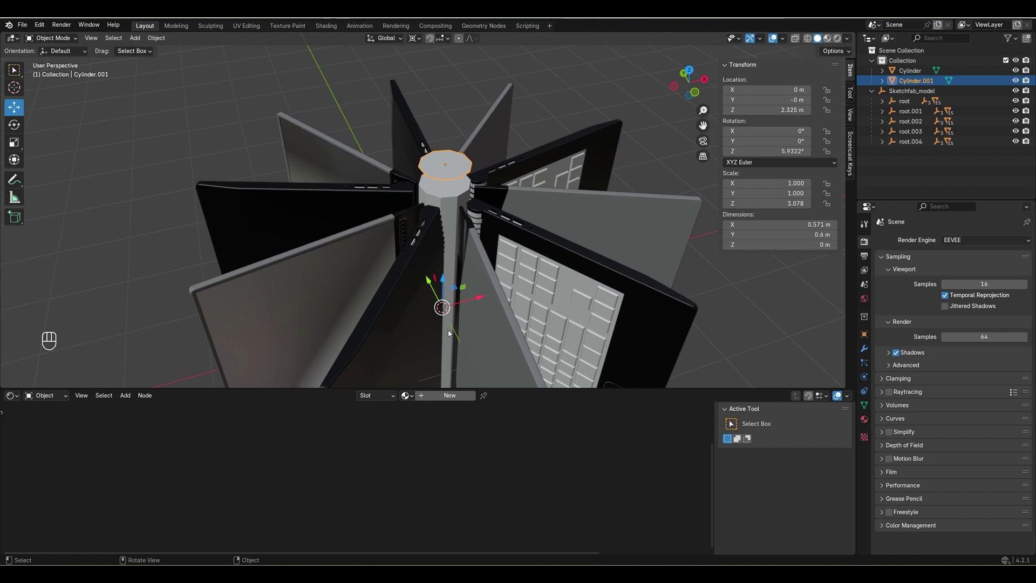
{"action": "left_click", "coordinate": [415, 39]}
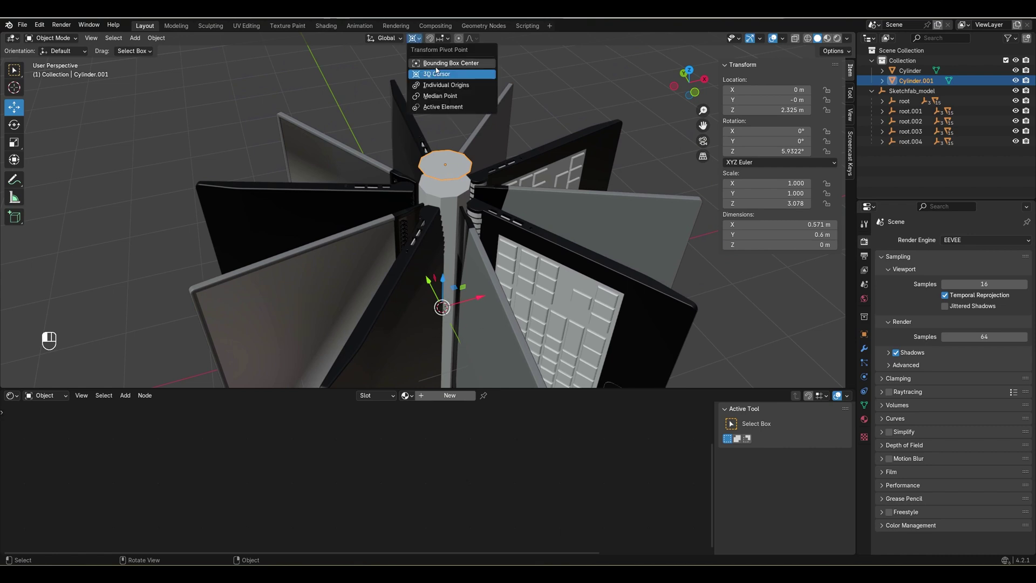
{"action": "left_click", "coordinate": [452, 96]}
Enlarge the separated face uniformly to about 1.14 times the cylinder's width.
{"action": "scroll", "coordinate": [491, 179], "scroll_direction": "up", "scroll_amount": 3}
{"action": "middle_click_drag", "start_coordinate": [491, 179], "coordinate": [489, 220]}
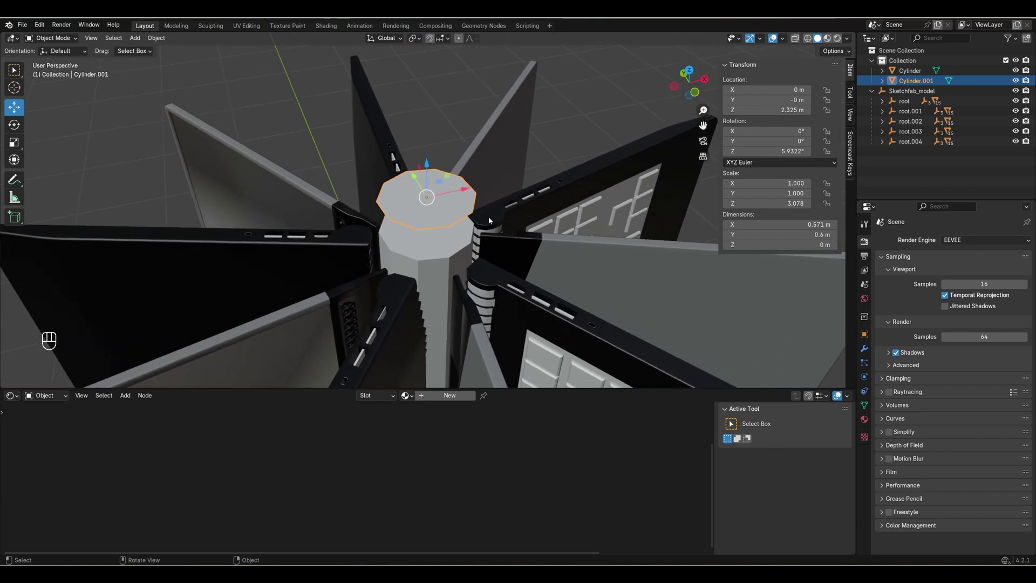
{"action": "key", "text": "KP_1"}
{"action": "key", "text": "s"}
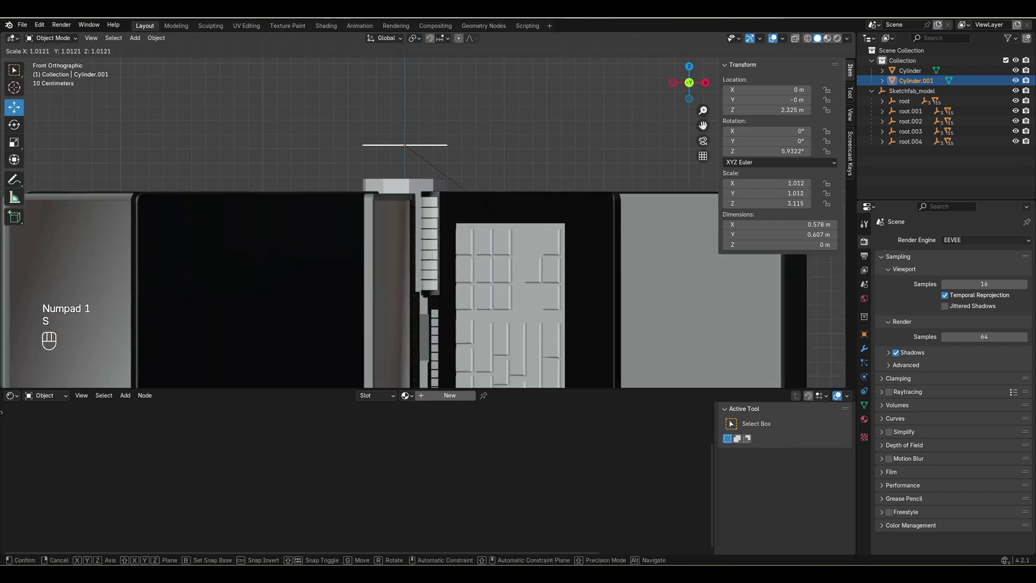
Extrude the separated face upward along Z into a cap about 0.09 m thick.
{"action": "key", "text": "Tab"}
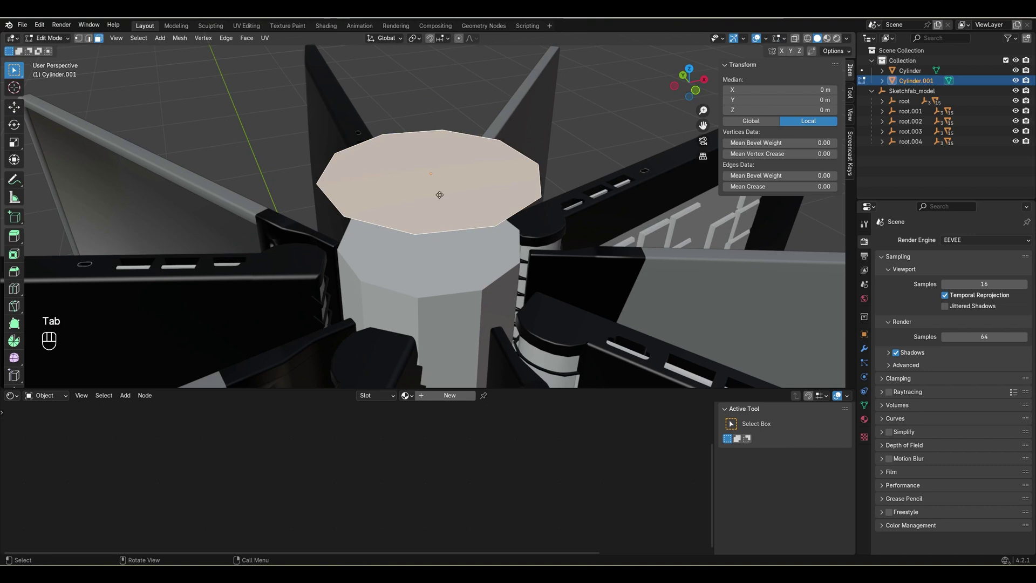
{"action": "key", "text": "e"}
{"action": "key", "text": "z"}
{"action": "key", "text": "z"}
{"action": "left_click", "coordinate": [446, 216]}
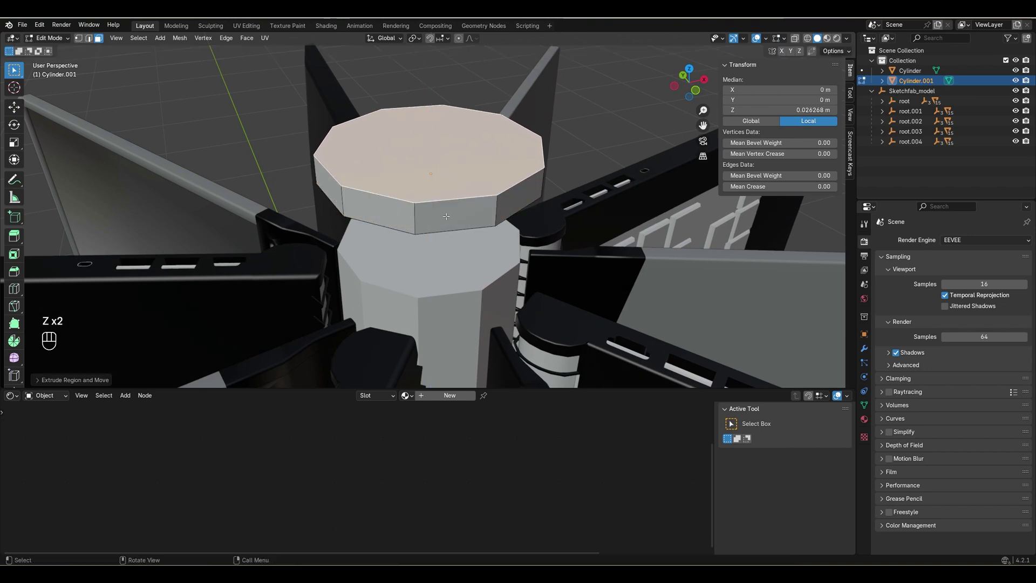
Inset the cap's bottom face slightly and extrude it up inside the cap to hollow the underside.
{"action": "middle_click_drag", "start_coordinate": [446, 216], "coordinate": [437, 165]}
{"action": "left_click", "coordinate": [430, 138]}
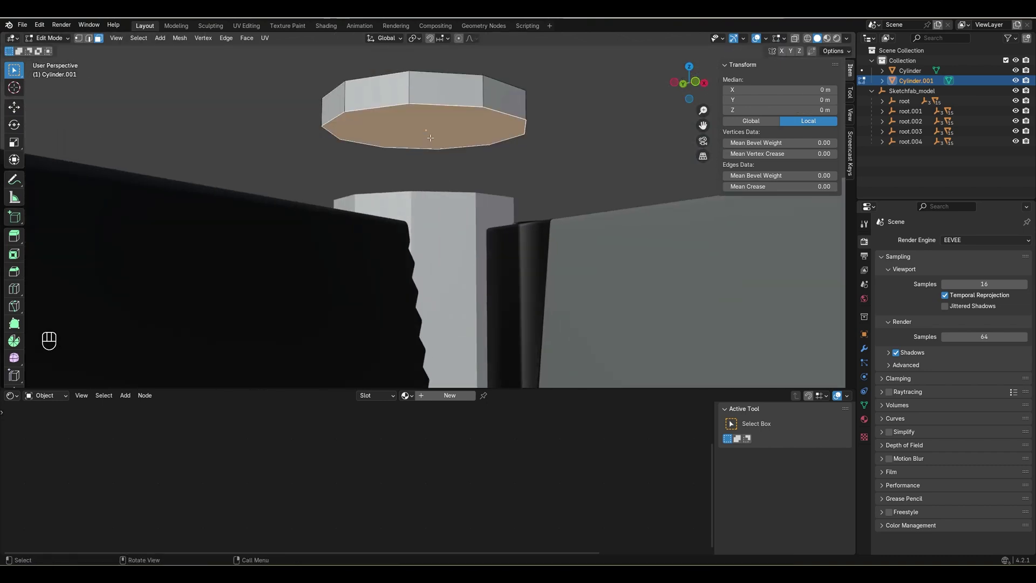
{"action": "key", "text": "i"}
{"action": "left_click", "coordinate": [568, 158]}
{"action": "key", "text": "e"}
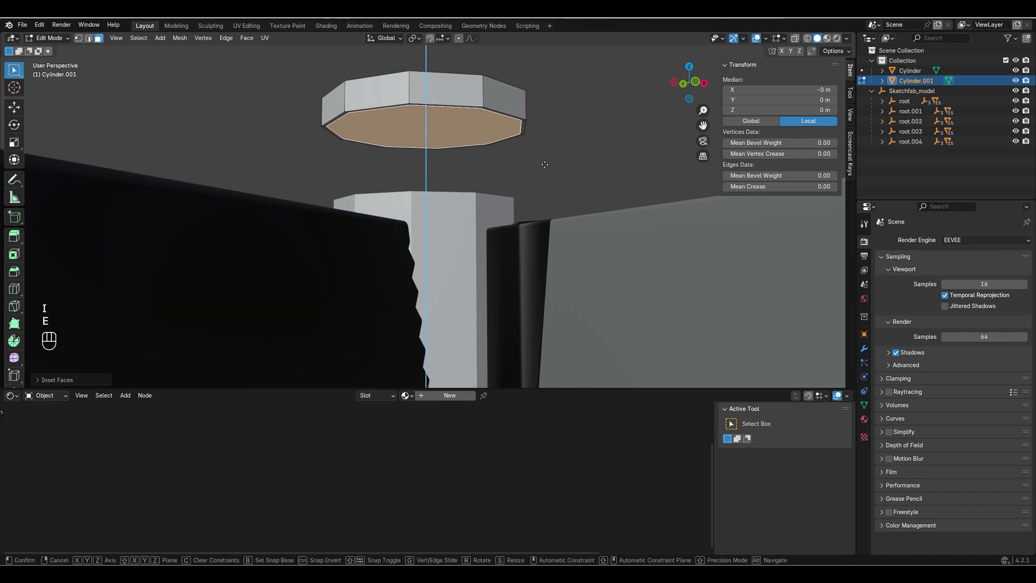
{"action": "key", "text": "z"}
{"action": "key", "text": "z"}
{"action": "left_click", "coordinate": [550, 148]}
{"action": "middle_click_drag", "start_coordinate": [550, 147], "coordinate": [560, 167]}
{"action": "key", "text": "Tab"}
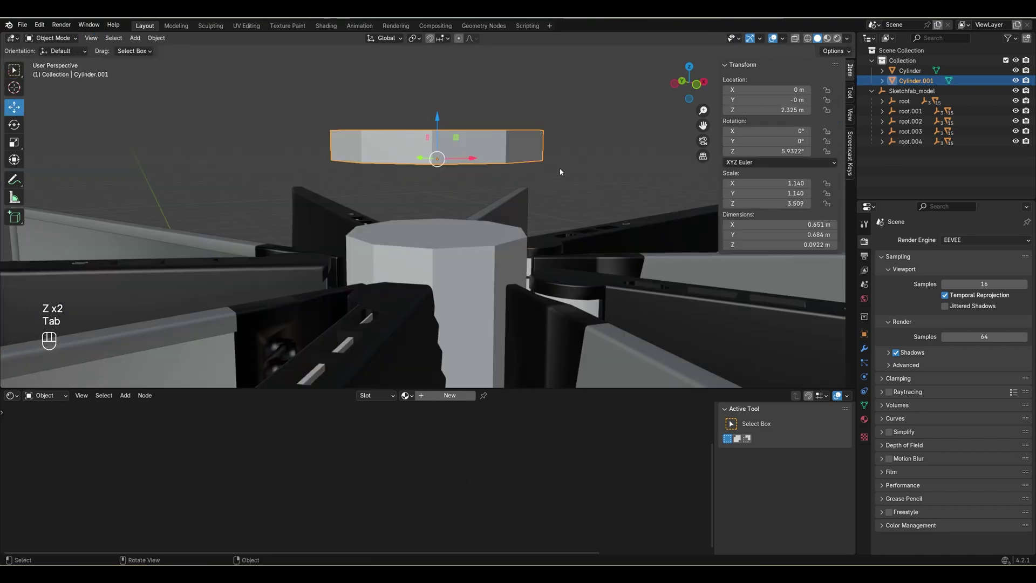
Lower the hollowed cap along Z over the cylinder's top end.
{"action": "key", "text": "g"}
{"action": "key", "text": "z"}
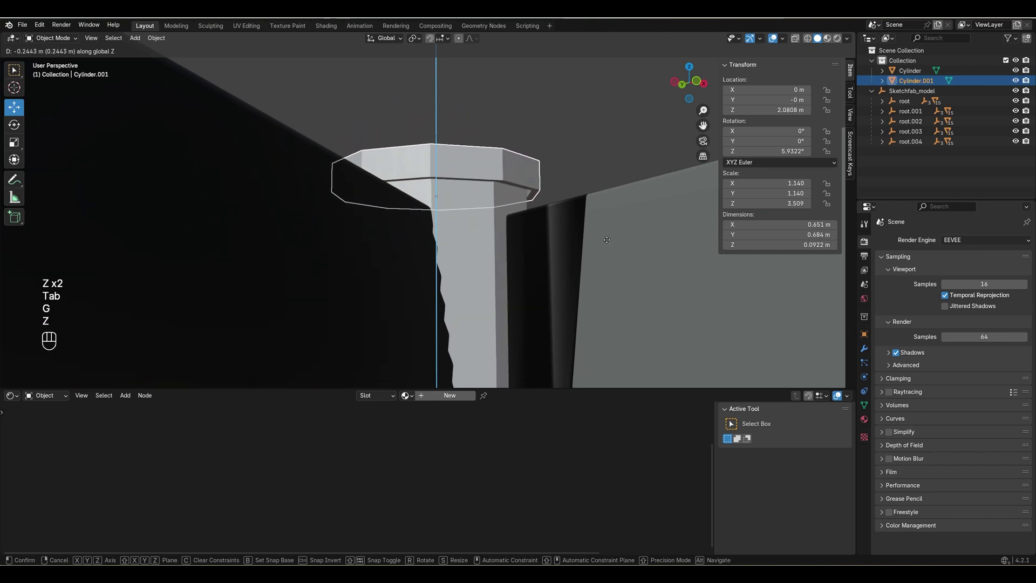
{"action": "left_click", "coordinate": [605, 235]}
Extrude the cap's top face straight up into a tall rod, to a local Z of about 0.868 m.
{"action": "key", "text": "Tab"}
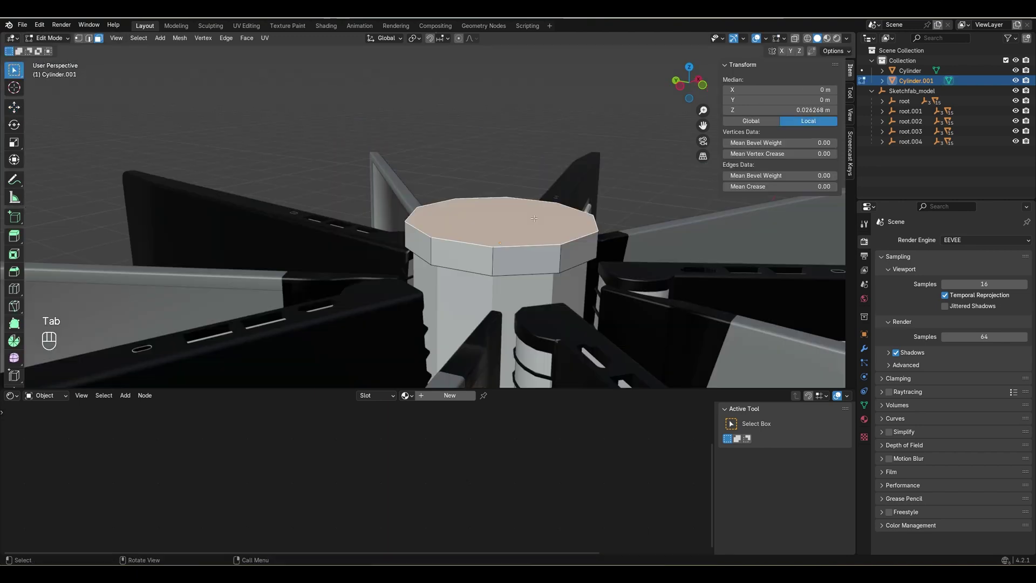
{"action": "key", "text": "e"}
{"action": "key", "text": "z"}
{"action": "key", "text": "z"}
{"action": "left_click", "coordinate": [436, 186]}
Scale down an edge loop at mid-height of the rod to form a narrow waist.
{"action": "key", "text": "2"}
{"action": "scroll", "coordinate": [437, 186], "scroll_direction": "down", "scroll_amount": 3}
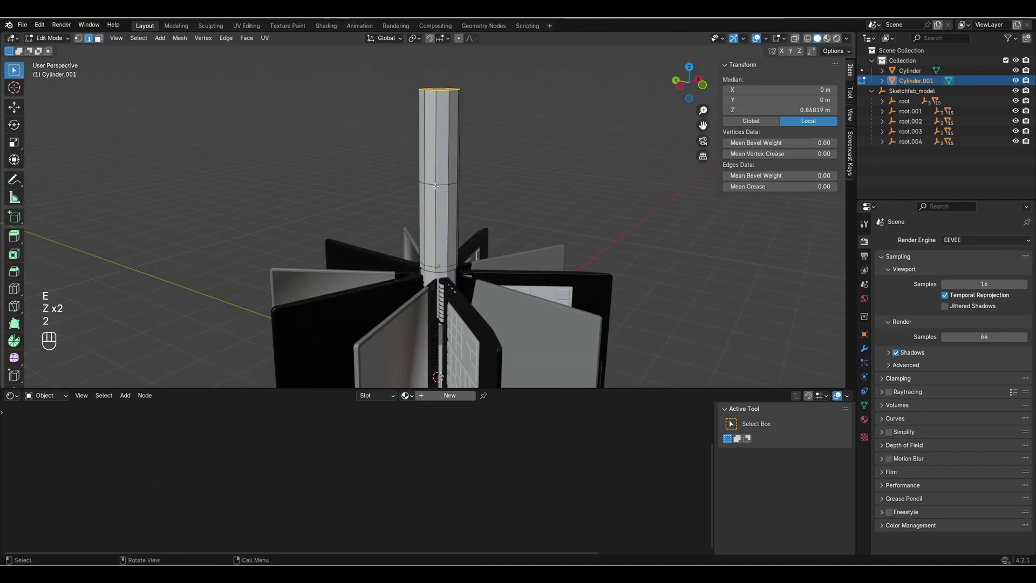
{"action": "key", "text": "s"}
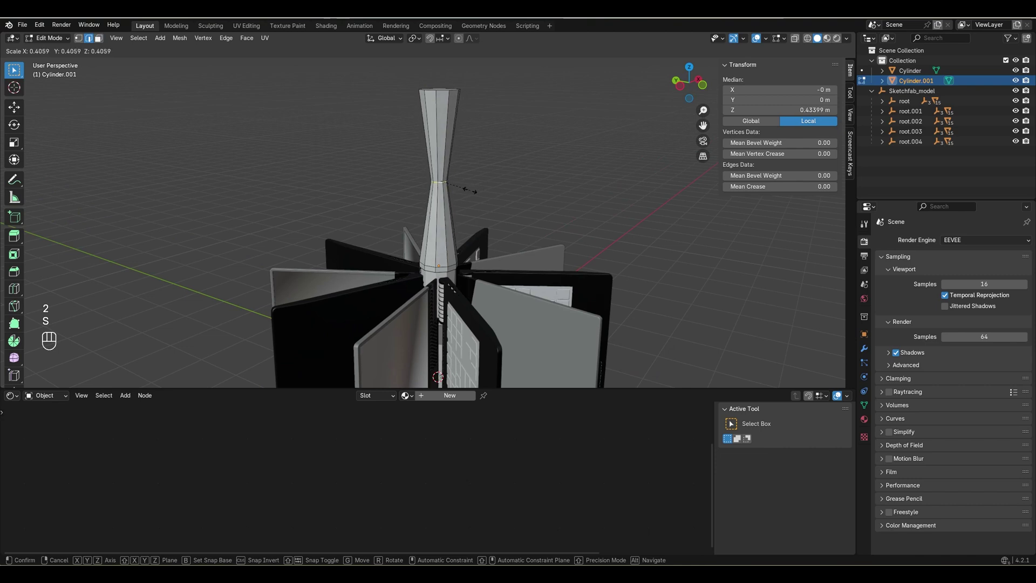
{"action": "left_click", "coordinate": [470, 153]}
{"action": "scroll", "coordinate": [470, 162], "scroll_direction": "down", "scroll_amount": 4}
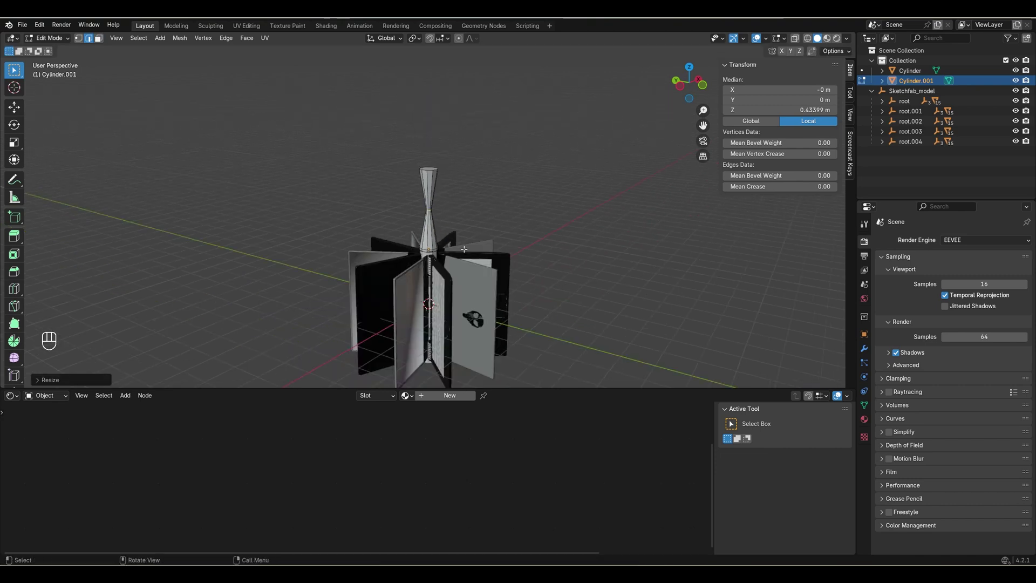
Add four evenly spaced edge loops to the rod's lower half, between the cap and the waist.
{"action": "middle_click_drag", "start_coordinate": [465, 249], "coordinate": [459, 231]}
{"action": "scroll", "coordinate": [459, 231], "scroll_direction": "up", "scroll_amount": 4}
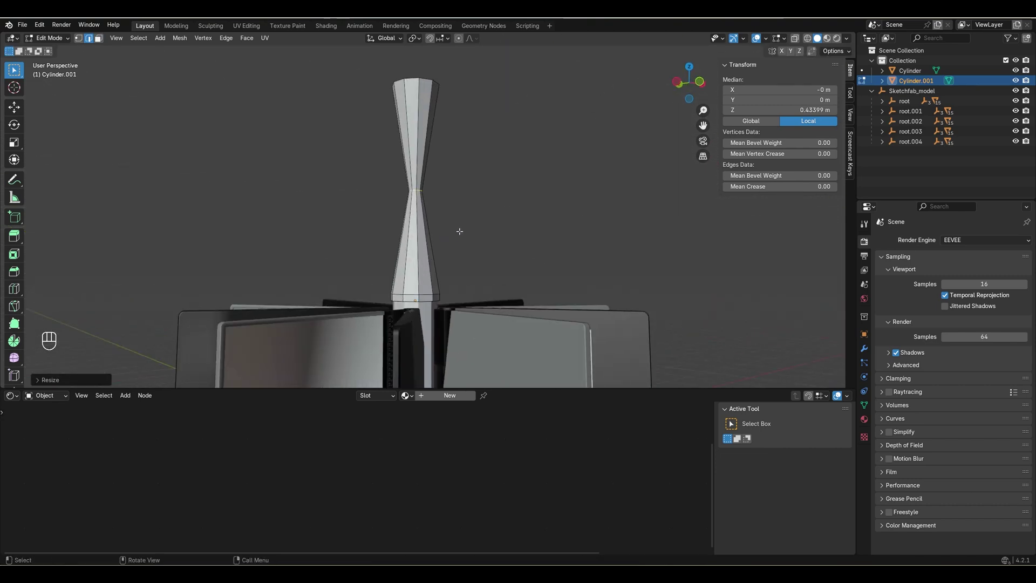
{"action": "key", "text": "ctrl+r"}
{"action": "left_click", "coordinate": [416, 244]}
{"action": "right_click", "coordinate": [416, 244]}
Try to widen the rod's lower half by scaling up its four edge loops together.
{"action": "key", "text": "s"}
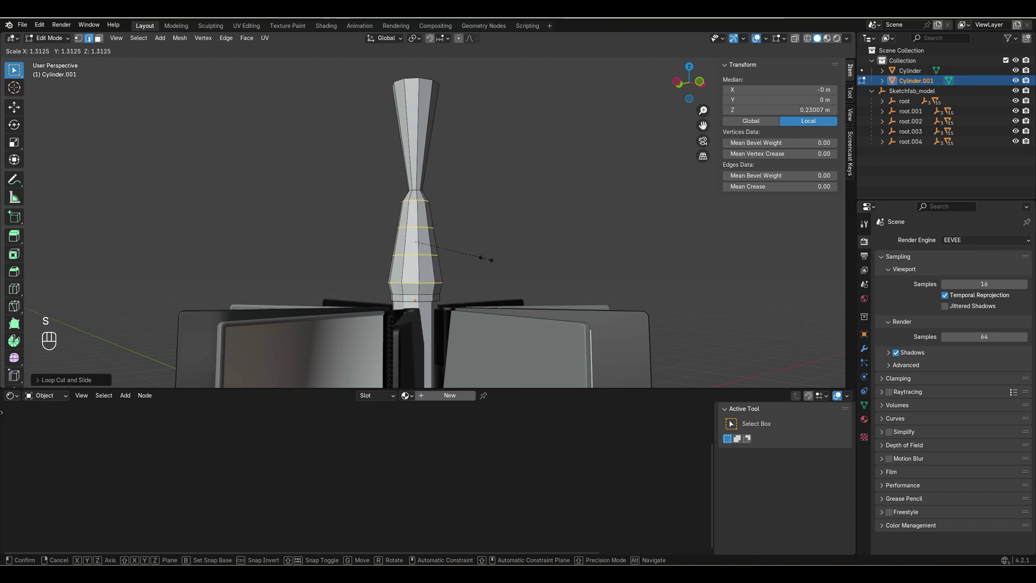
{"action": "left_click", "coordinate": [480, 261]}
{"action": "key", "text": "ctrl+z"}
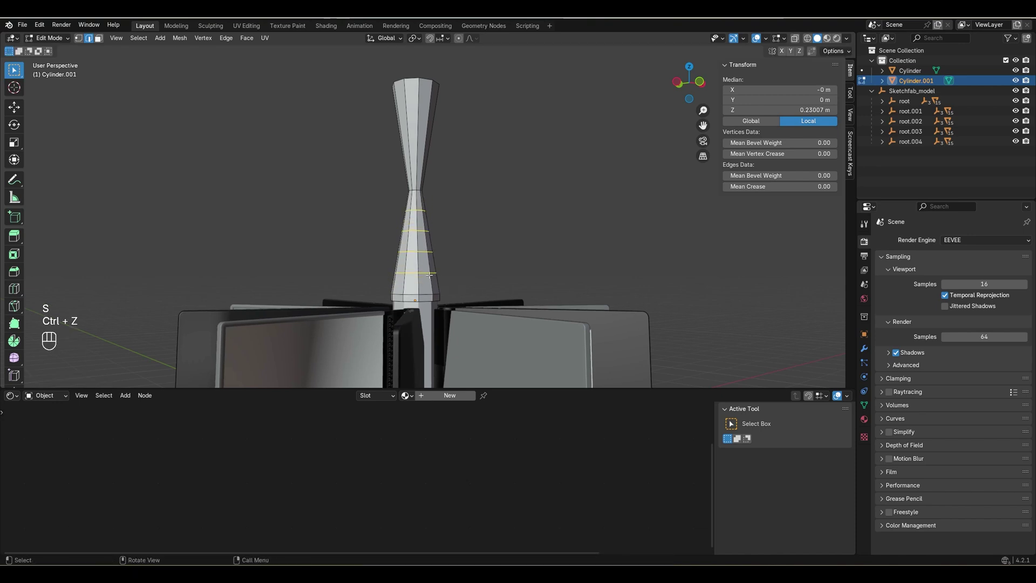
{"action": "key", "text": "ctrl+z"}
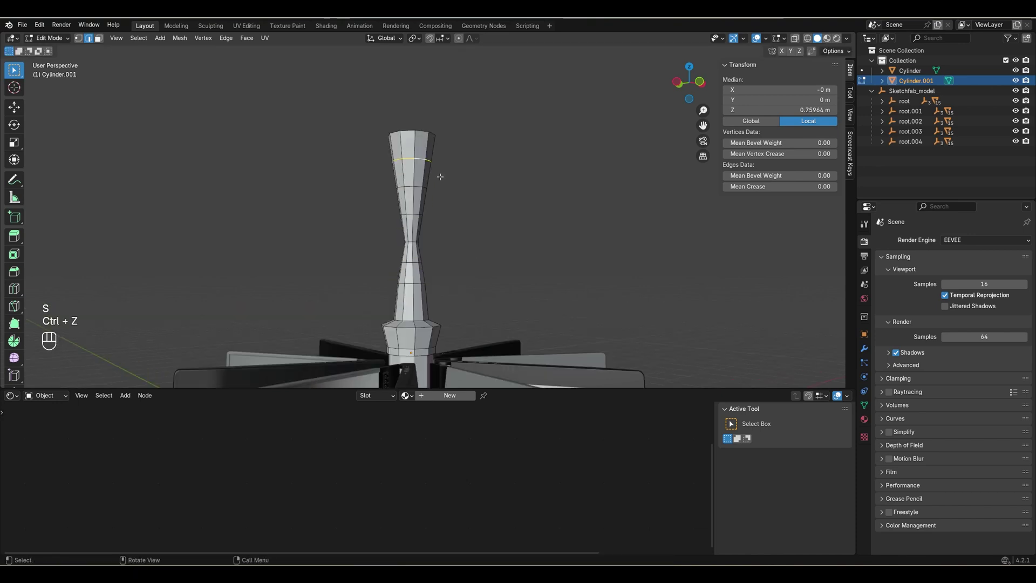
Raise the rod's uppermost edge loop along Z to a local Z of about 0.83 m and extrude the rod's top end.
{"action": "key", "text": "g"}
{"action": "key", "text": "z"}
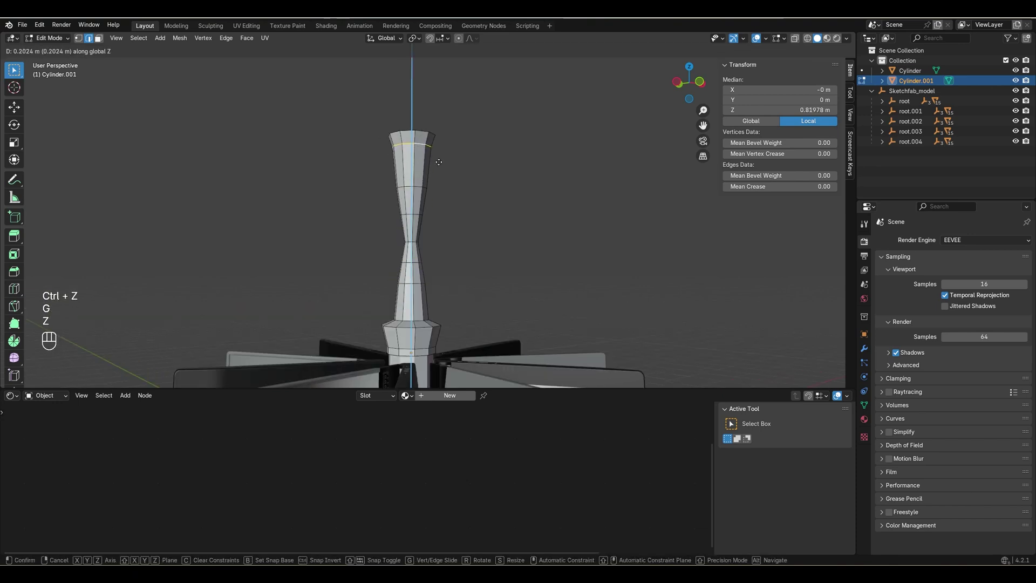
{"action": "left_click", "coordinate": [439, 160]}
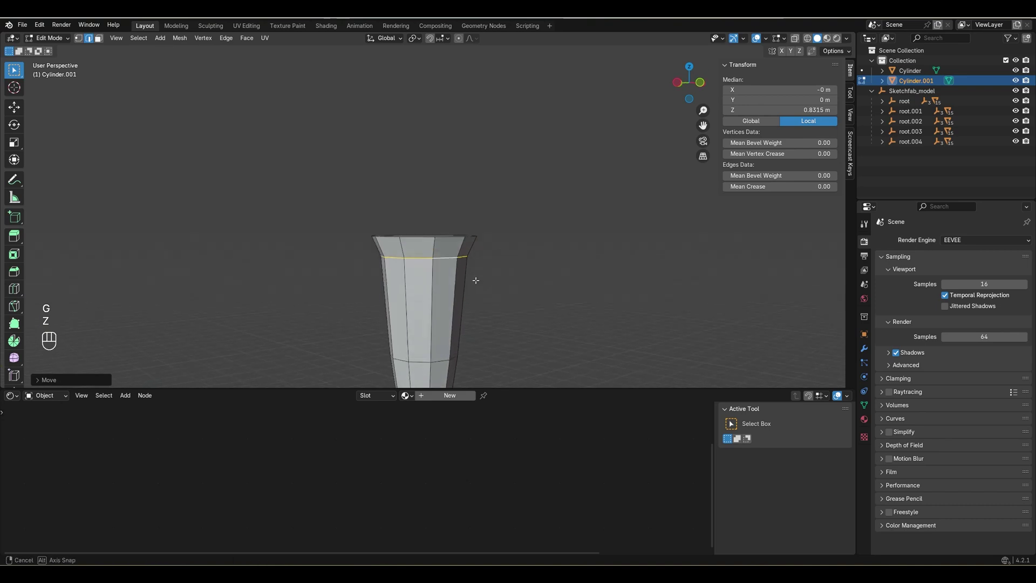
{"action": "left_click", "coordinate": [488, 268]}
{"action": "key", "text": "e"}
Bevel the rod's narrow waist loop with one segment and an offset of about 0.077 m.
{"action": "key", "text": "ctrl+b"}
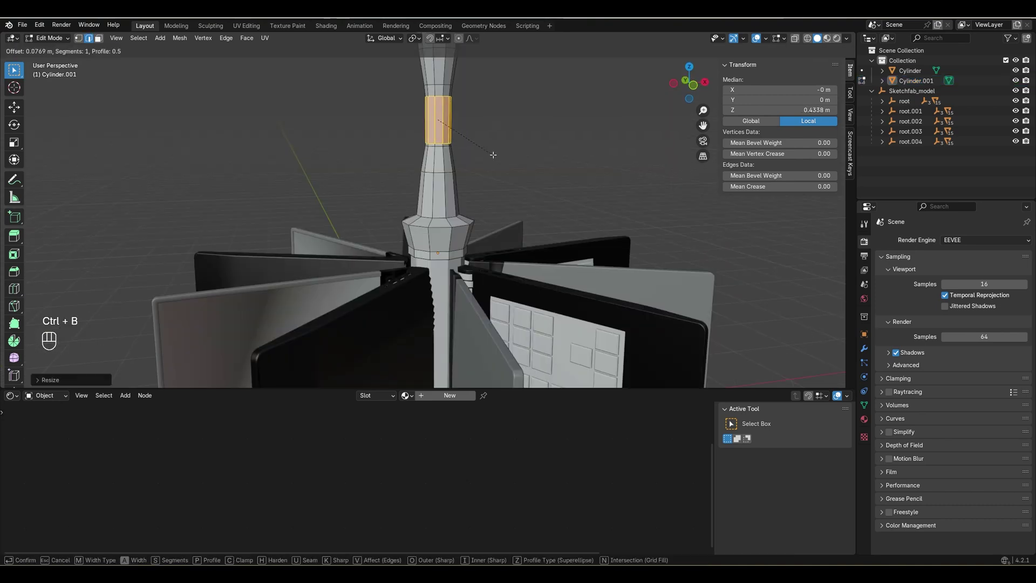
{"action": "left_click", "coordinate": [489, 154]}
{"action": "key", "text": "Tab"}
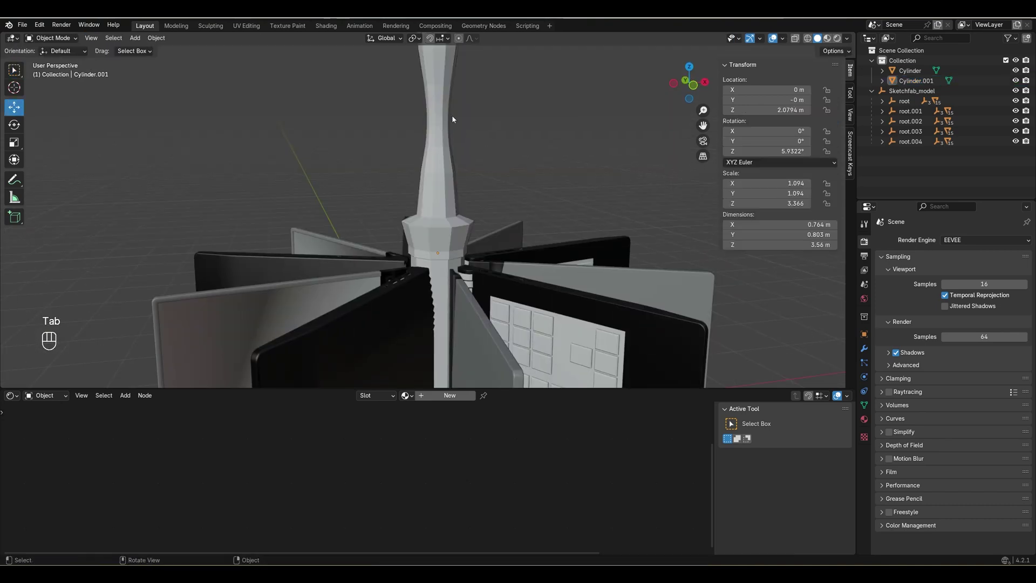
Add a Catmull-Clark Subdivision modifier to the hanging rod with viewport and render levels of 2.
{"action": "middle_click_drag", "start_coordinate": [438, 106], "coordinate": [391, 115]}
{"action": "left_click", "coordinate": [434, 146]}
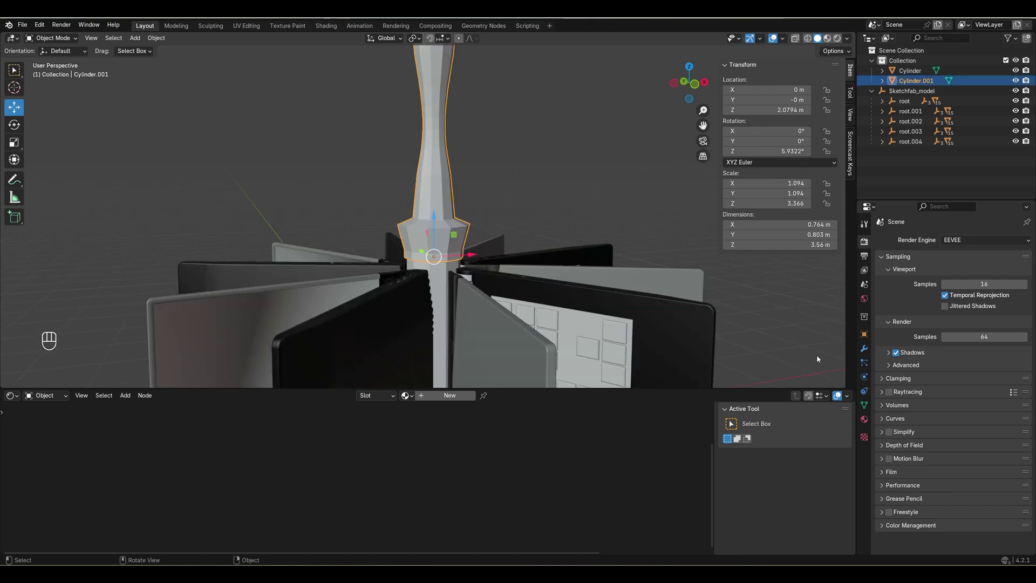
{"action": "left_click", "coordinate": [864, 351]}
{"action": "left_click", "coordinate": [971, 239]}
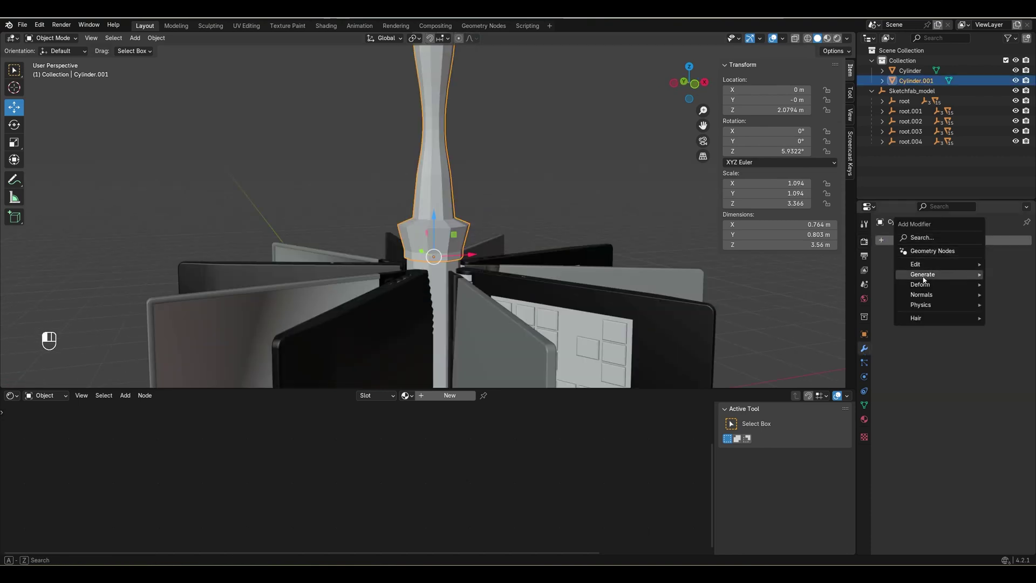
{"action": "mouse_move", "coordinate": [924, 276]}
{"action": "left_click", "coordinate": [856, 407]}
{"action": "middle_click_drag", "start_coordinate": [560, 280], "coordinate": [585, 277]}
{"action": "left_click", "coordinate": [574, 162]}
{"action": "middle_click_drag", "start_coordinate": [574, 162], "coordinate": [501, 197]}
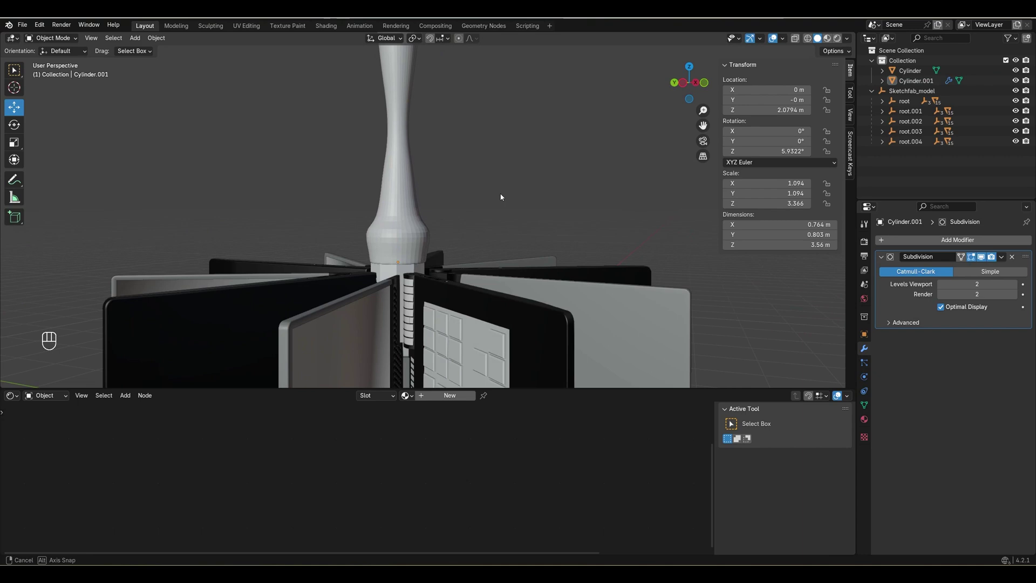
Shade the hanging rod smooth.
{"action": "left_click", "coordinate": [406, 228]}
{"action": "right_click", "coordinate": [398, 217]}
{"action": "left_click", "coordinate": [363, 181]}
Add a supporting edge loop just above the cap's rim, at a local Z of about 0.11 m.
{"action": "key", "text": "Tab"}
{"action": "middle_click_drag", "start_coordinate": [384, 213], "coordinate": [397, 217]}
{"action": "scroll", "coordinate": [411, 230], "scroll_direction": "up", "scroll_amount": 2}
{"action": "key", "text": "ctrl+r"}
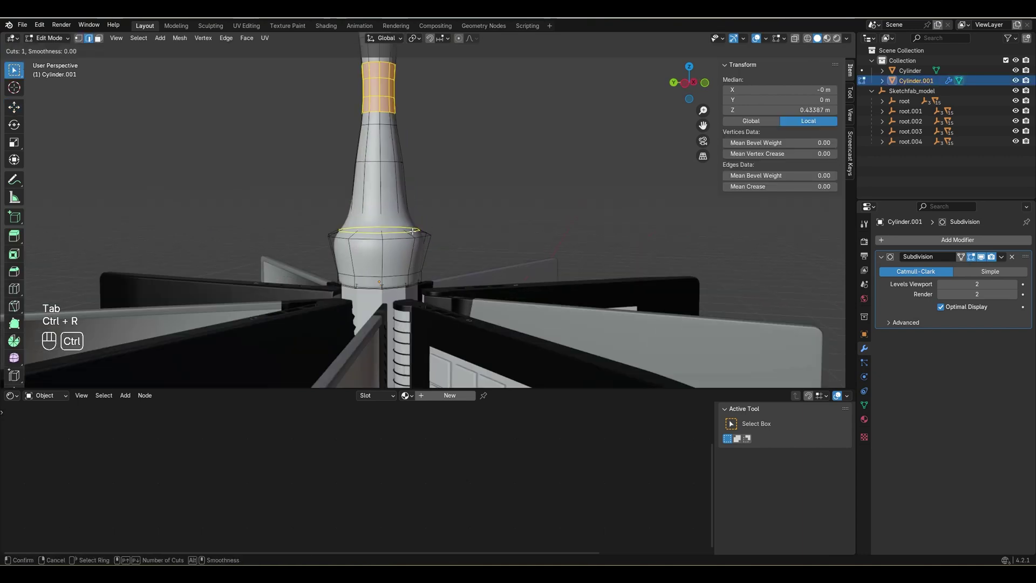
{"action": "left_click", "coordinate": [413, 231]}
{"action": "left_click", "coordinate": [419, 231]}
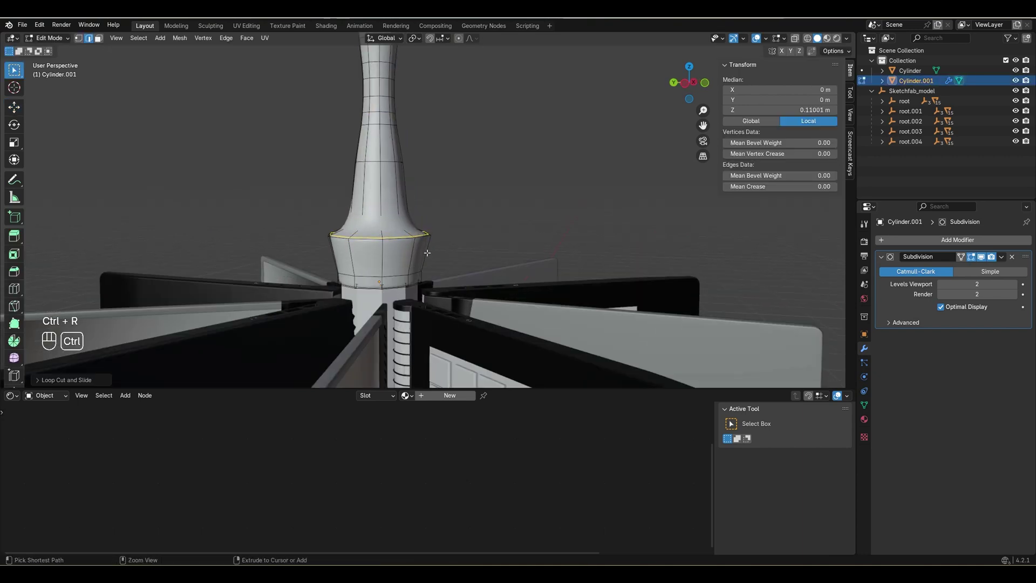
{"action": "key", "text": "Tab"}
Scale the whole hanging rod up slightly, to an X and Y scale of about 1.128.
{"action": "middle_click_drag", "start_coordinate": [430, 231], "coordinate": [451, 266]}
{"action": "scroll", "coordinate": [451, 266], "scroll_direction": "up", "scroll_amount": 2}
{"action": "left_click", "coordinate": [451, 267]}
{"action": "scroll", "coordinate": [464, 264], "scroll_direction": "up", "scroll_amount": 5}
{"action": "key", "text": "s"}
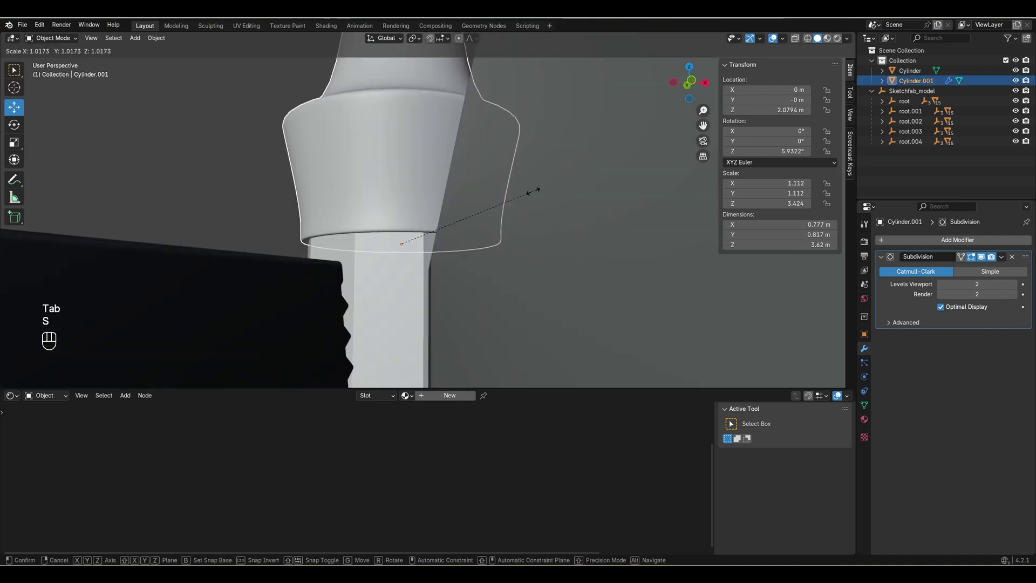
{"action": "left_click", "coordinate": [536, 190]}
{"action": "middle_click_drag", "start_coordinate": [535, 191], "coordinate": [503, 235]}
{"action": "key", "text": "Tab"}
{"action": "key", "text": "Tab"}
{"action": "scroll", "coordinate": [510, 171], "scroll_direction": "down", "scroll_amount": 6}
{"action": "left_click", "coordinate": [502, 235]}
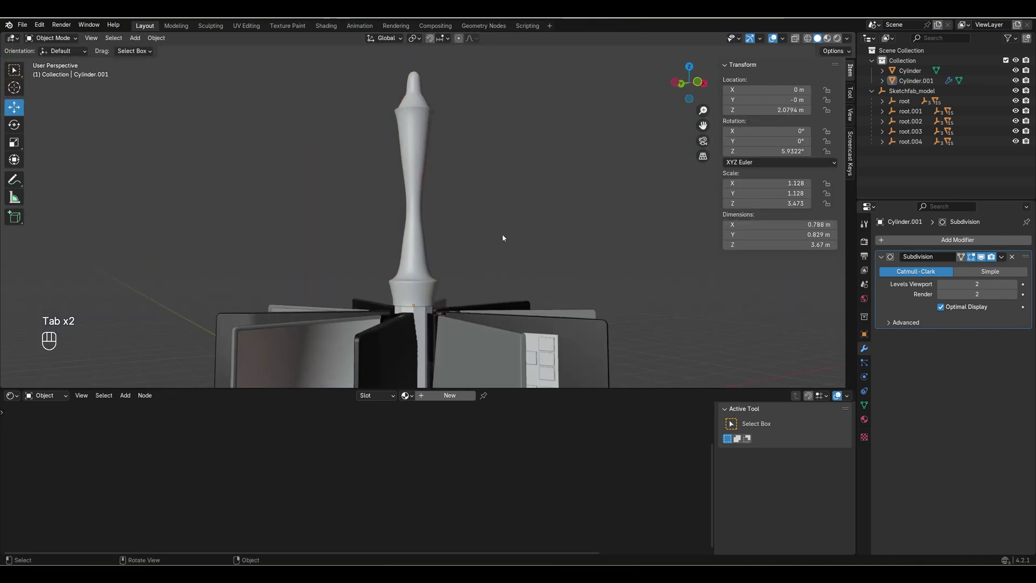
Bevel the edge loop at the base of the rod's top stub with three segments and about 0.048 m offset.
{"action": "key", "text": "ctrl+b"}
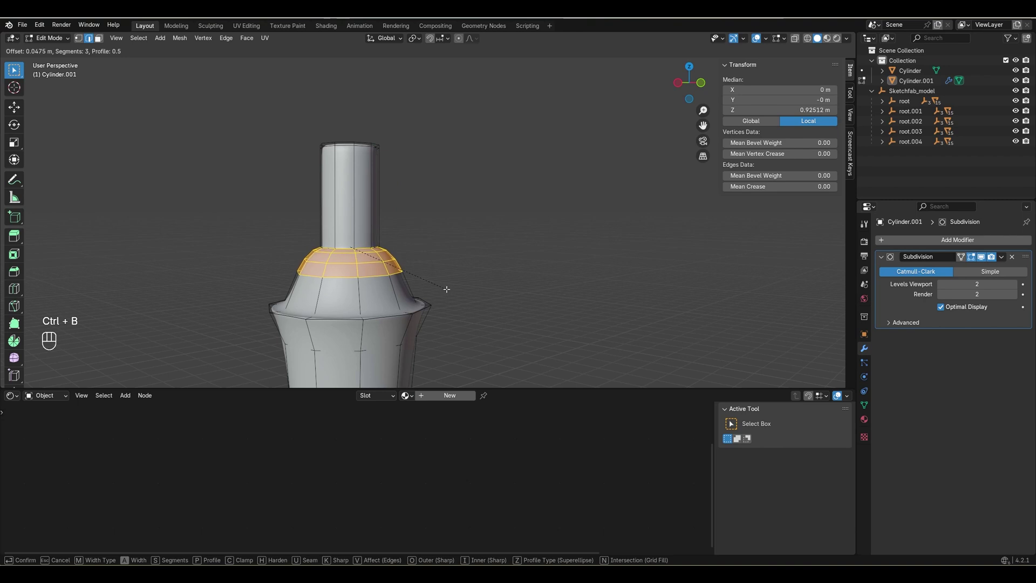
{"action": "left_click", "coordinate": [446, 288]}
{"action": "key", "text": "Tab"}
{"action": "left_click", "coordinate": [476, 265]}
{"action": "scroll", "coordinate": [479, 281], "scroll_direction": "down", "scroll_amount": 3}
{"action": "middle_click_drag", "start_coordinate": [481, 296], "coordinate": [506, 308]}
{"action": "scroll", "coordinate": [506, 308], "scroll_direction": "up", "scroll_amount": 3}
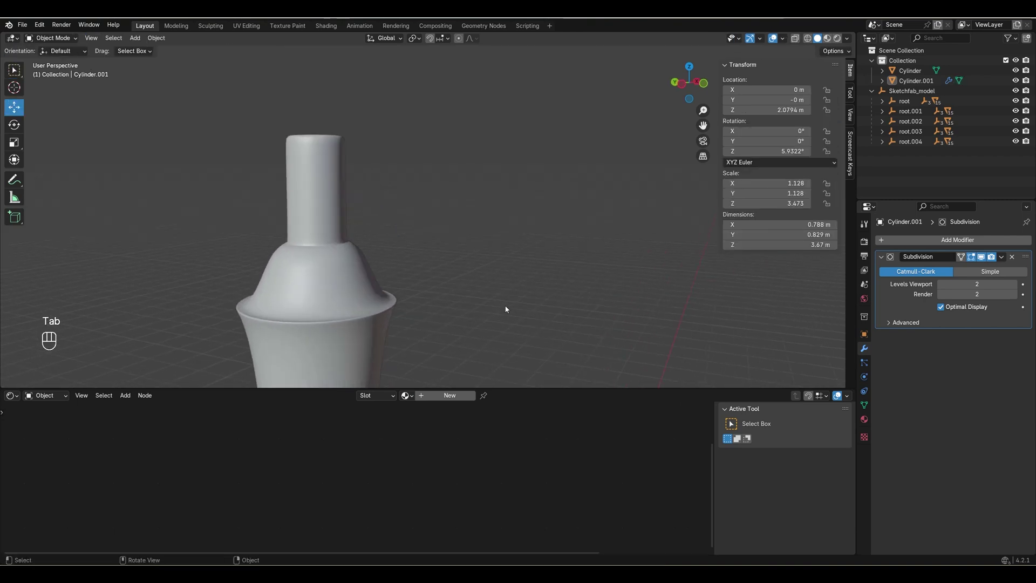
Bevel the flared rim loop near the rod's top, at a local Z of about 0.868 m.
{"action": "middle_click_drag", "start_coordinate": [442, 324], "coordinate": [507, 286], "text": "shift"}
{"action": "left_click", "coordinate": [413, 286]}
{"action": "key", "text": "Tab"}
{"action": "left_click", "coordinate": [439, 277], "text": "alt"}
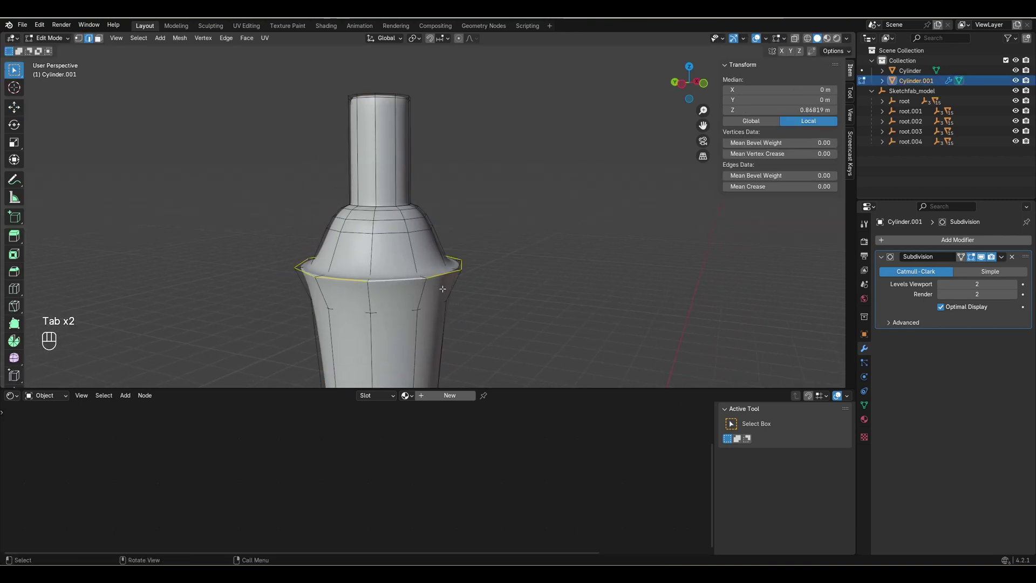
{"action": "key", "text": "ctrl+b"}
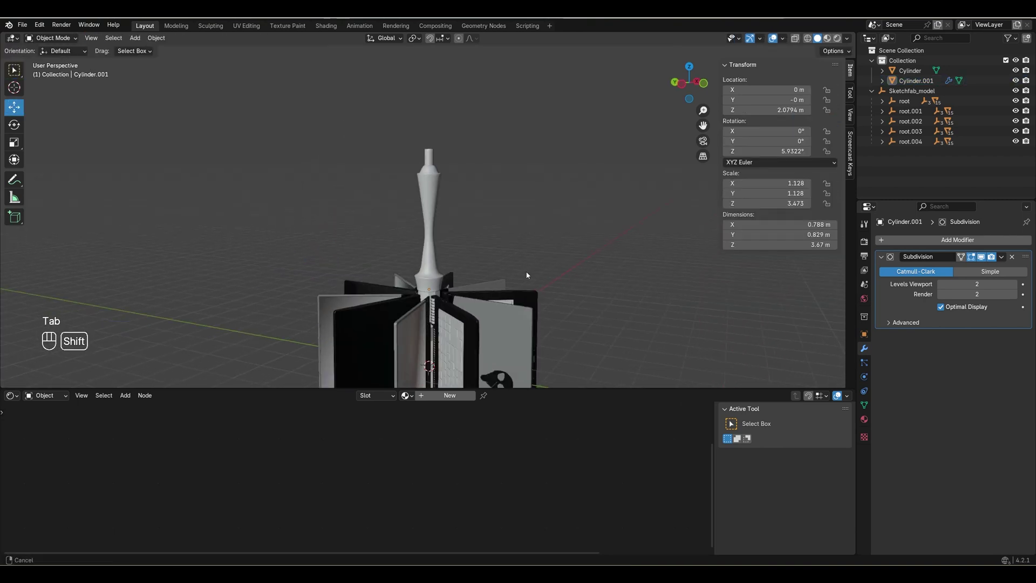
Inset the central cylinder's bottom face by about 0.06 m, then lower and shrink it into a tapered tip at local Z about -0.868 m.
{"action": "middle_click_drag", "start_coordinate": [527, 275], "coordinate": [517, 253]}
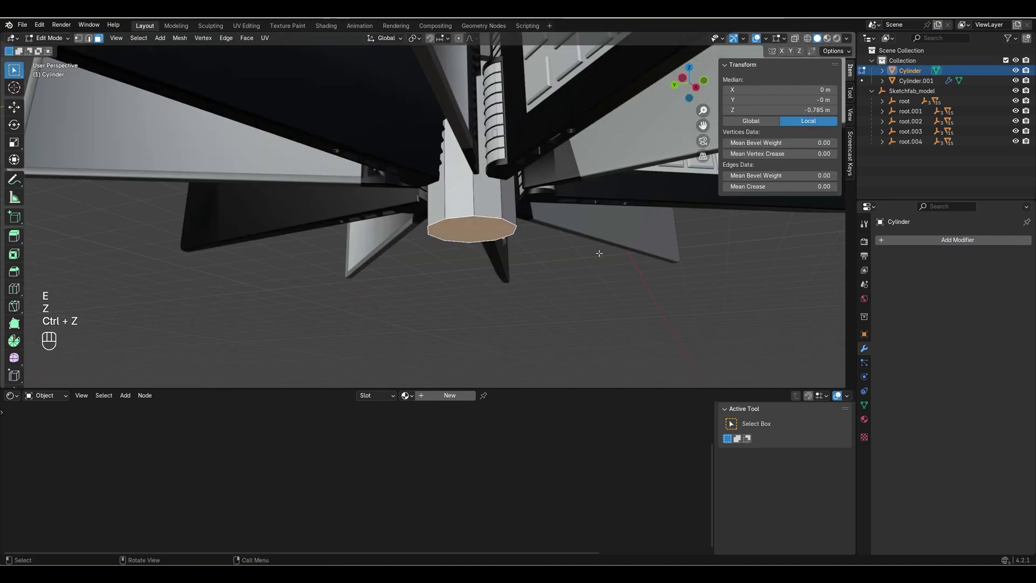
{"action": "key", "text": "i"}
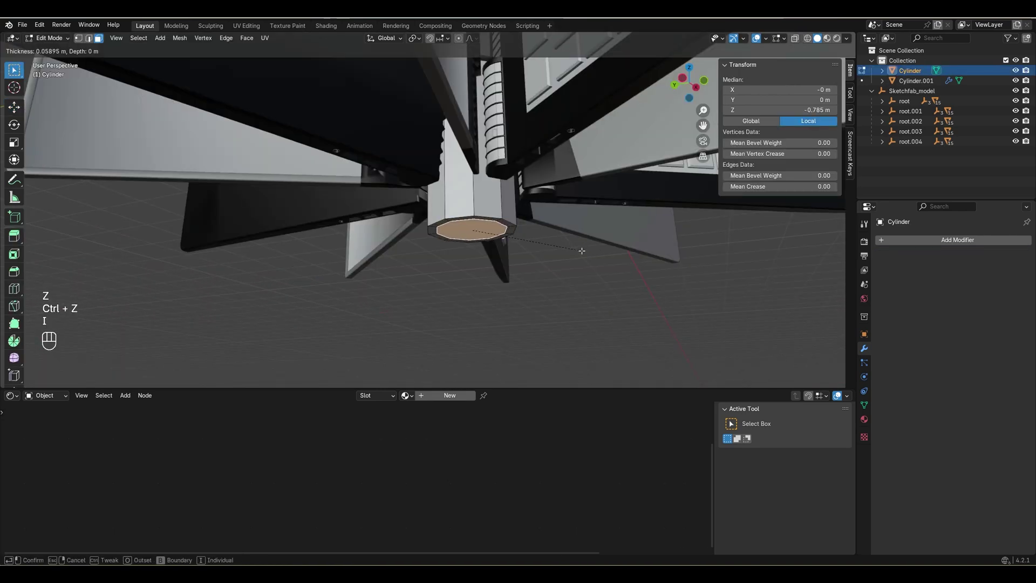
{"action": "left_click", "coordinate": [581, 250]}
{"action": "left_click", "coordinate": [564, 284]}
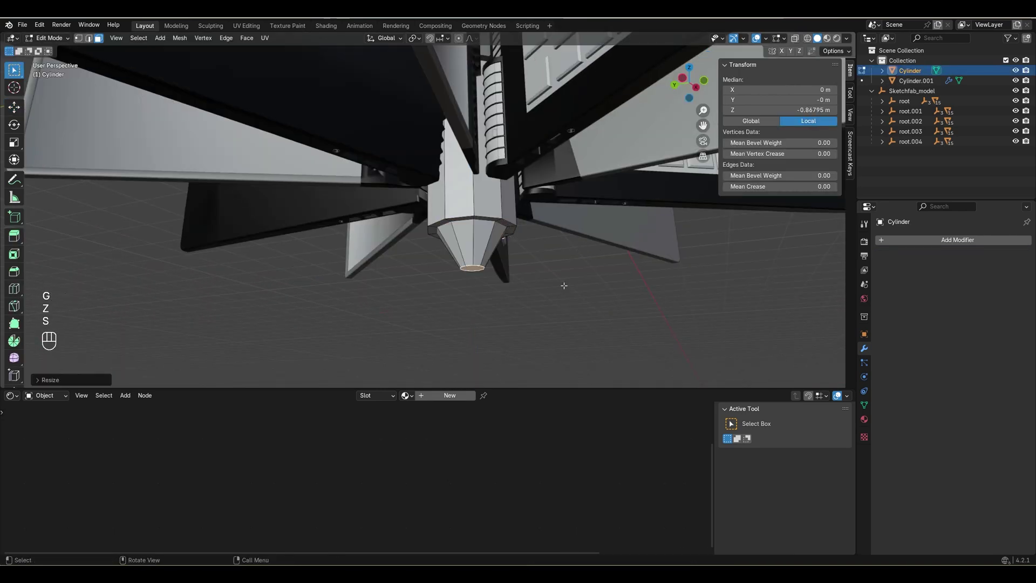
{"action": "key", "text": "Tab"}
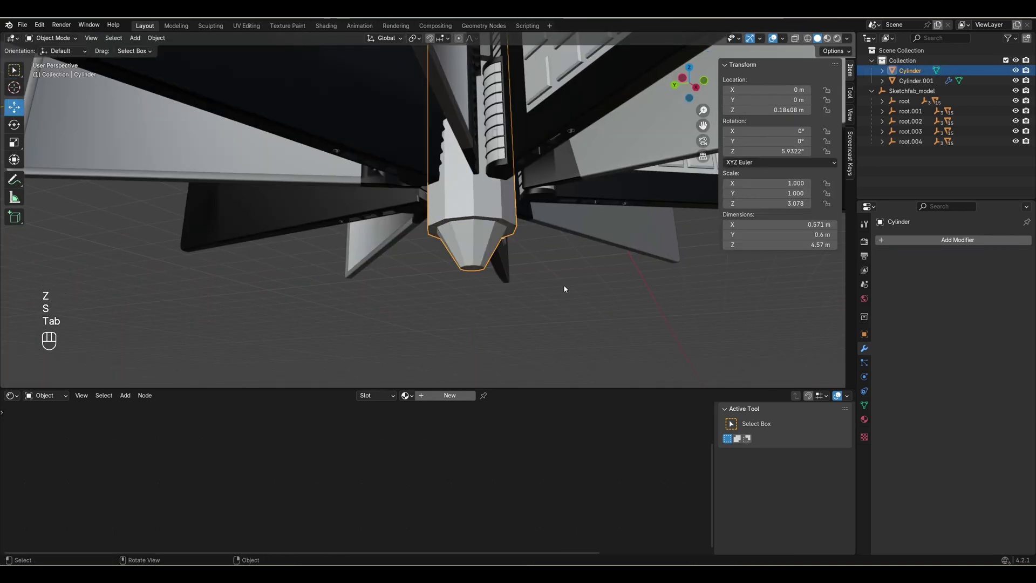
{"action": "left_click", "coordinate": [589, 322]}
Parent the central cylinder to the hanging rod using Object (Keep Transform).
{"action": "scroll", "coordinate": [590, 324], "scroll_direction": "down", "scroll_amount": 4}
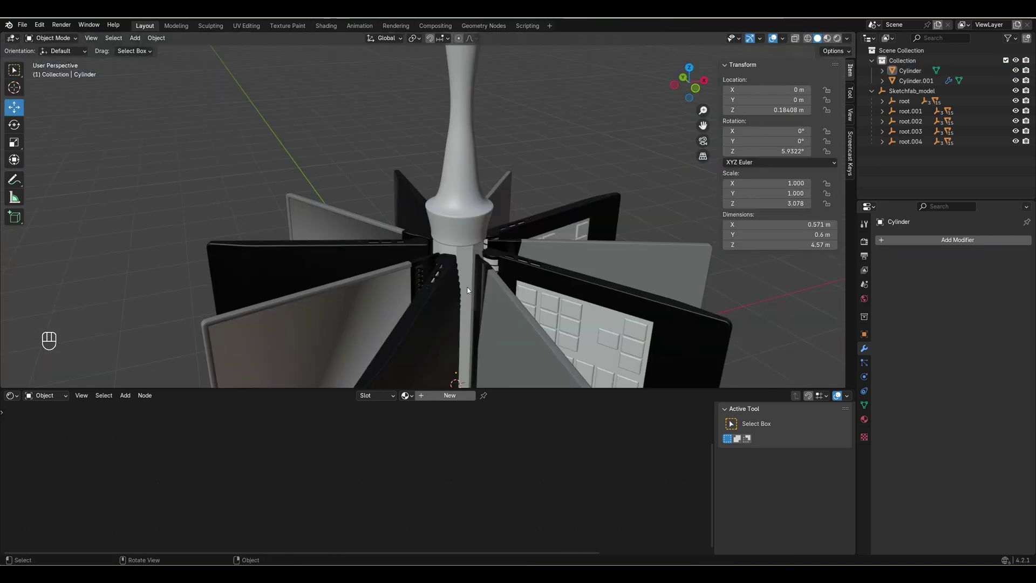
{"action": "left_click", "coordinate": [462, 261]}
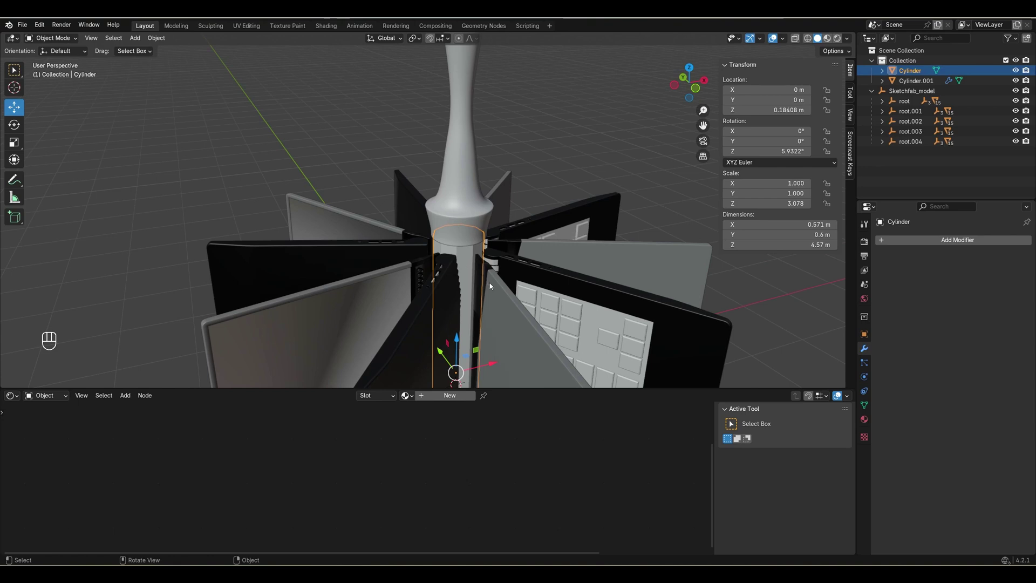
{"action": "middle_click_drag", "start_coordinate": [462, 261], "coordinate": [505, 256], "text": "shift"}
{"action": "scroll", "coordinate": [499, 262], "scroll_direction": "down", "scroll_amount": 4}
{"action": "mouse_move", "coordinate": [497, 265]}
{"action": "middle_mouse_down"}
{"action": "mouse_move", "coordinate": [483, 238]}
{"action": "mouse_move", "coordinate": [489, 258]}
{"action": "middle_mouse_up"}
{"action": "middle_click_drag", "start_coordinate": [489, 258], "coordinate": [489, 300], "text": "shift"}
{"action": "left_click", "coordinate": [447, 232], "text": "shift"}
{"action": "key", "text": "ctrl+p"}
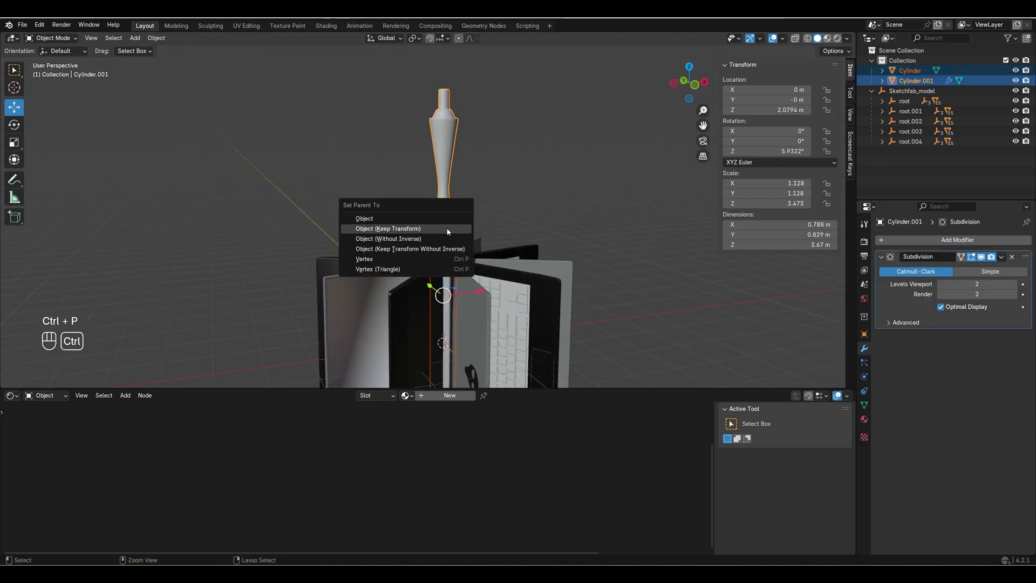
{"action": "left_click", "coordinate": [448, 231]}
Select the Sketchfab_model empty, try rotating it about the Z axis, and undo the rotation.
{"action": "middle_click_drag", "start_coordinate": [544, 170], "coordinate": [502, 227]}
{"action": "left_click", "coordinate": [912, 81]}
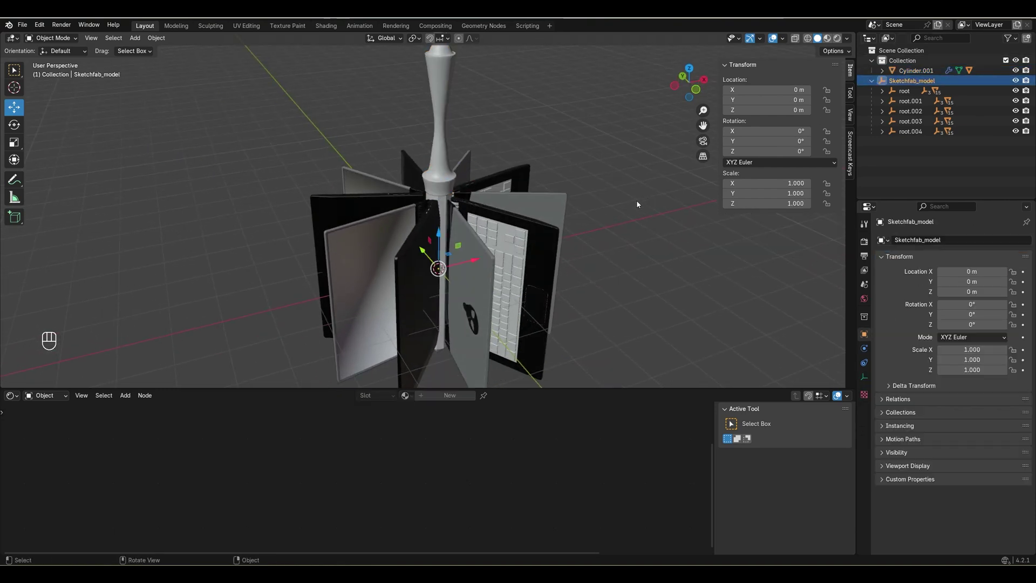
{"action": "key", "text": "r"}
{"action": "key", "text": "z"}
{"action": "left_click", "coordinate": [529, 257]}
{"action": "key", "text": "ctrl+z"}
Parent the Sketchfab_model empty holding the laptops to the hanging rod.
{"action": "middle_click_drag", "start_coordinate": [529, 258], "coordinate": [535, 330], "text": "shift"}
{"action": "left_click", "coordinate": [456, 159], "text": "shift"}
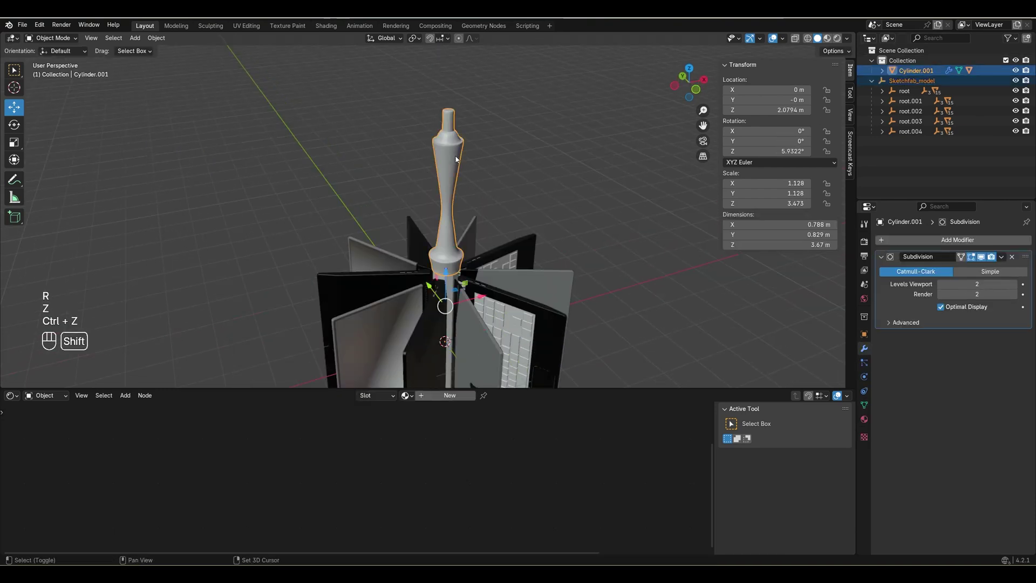
{"action": "key", "text": "ctrl+p"}
{"action": "left_click", "coordinate": [459, 166]}
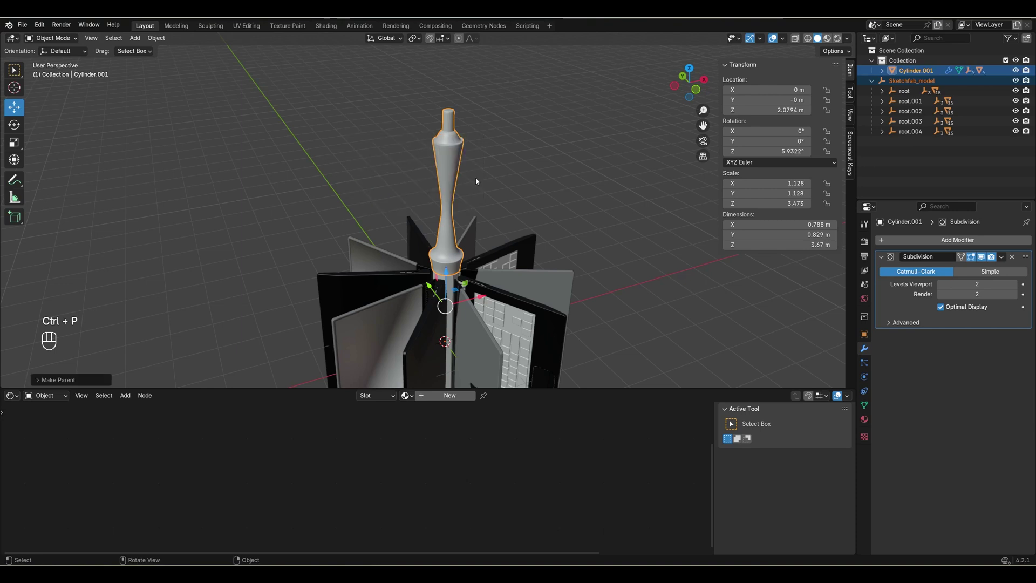
Try rotating the hanging rod about the Z axis to test the parenting, and undo the rotation.
{"action": "scroll", "coordinate": [564, 190], "scroll_direction": "down", "scroll_amount": 1}
{"action": "left_click", "coordinate": [449, 192], "text": "shift"}
{"action": "left_click", "coordinate": [449, 195], "text": "shift"}
{"action": "key", "text": "r"}
{"action": "key", "text": "z"}
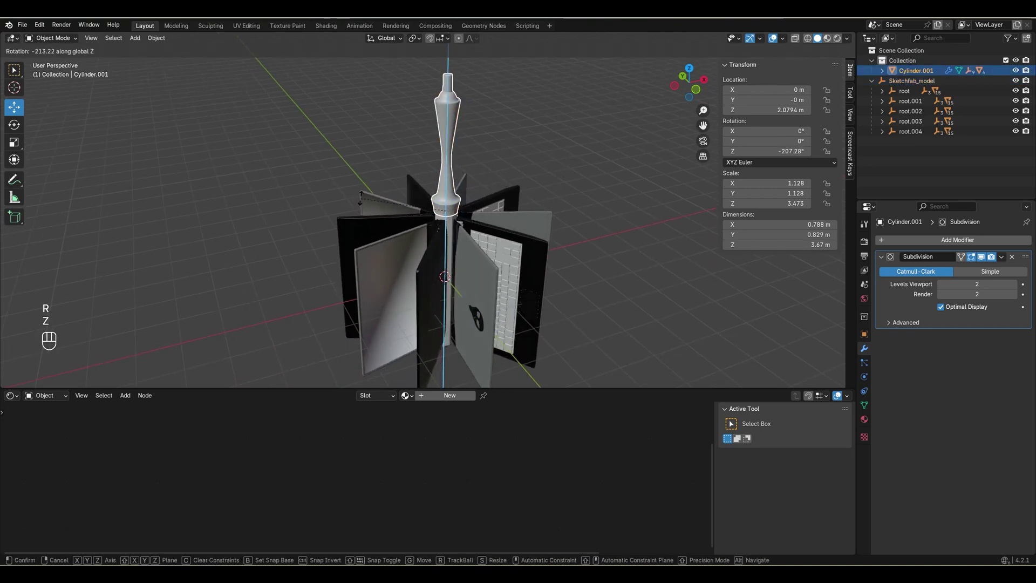
{"action": "key", "text": "ctrl+z"}
Switch the lower editor to the Timeline and insert a Rotation keyframe for the hanging rod at frame 1.
{"action": "left_click", "coordinate": [11, 395]}
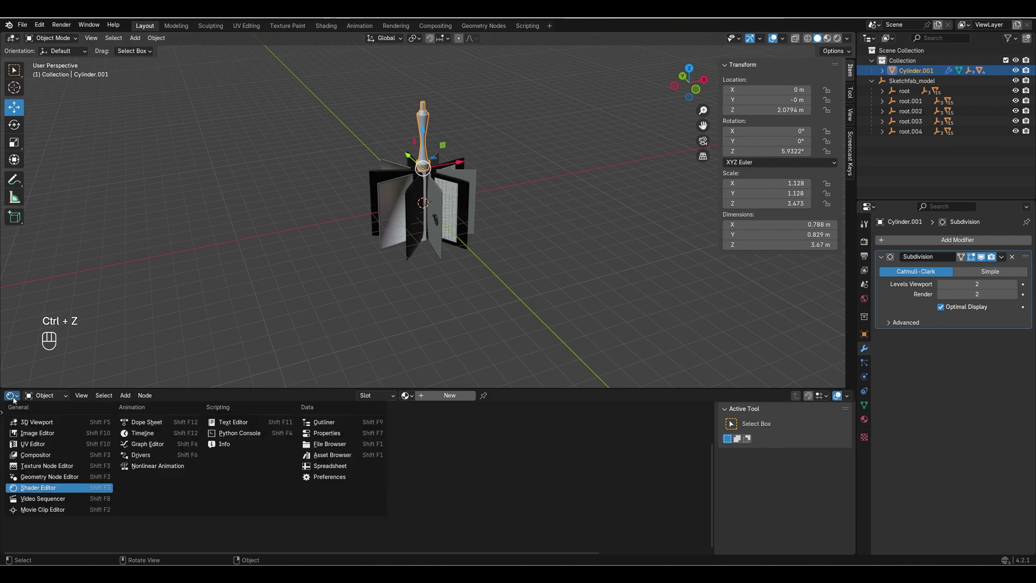
{"action": "left_click", "coordinate": [161, 431]}
{"action": "scroll", "coordinate": [489, 158], "scroll_direction": "up", "scroll_amount": 3}
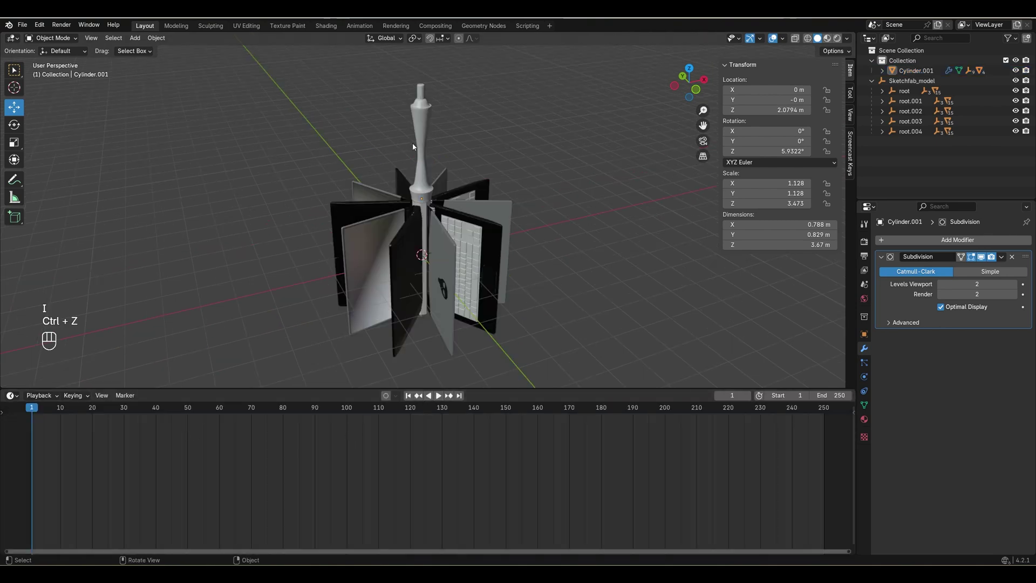
{"action": "key", "text": "k"}
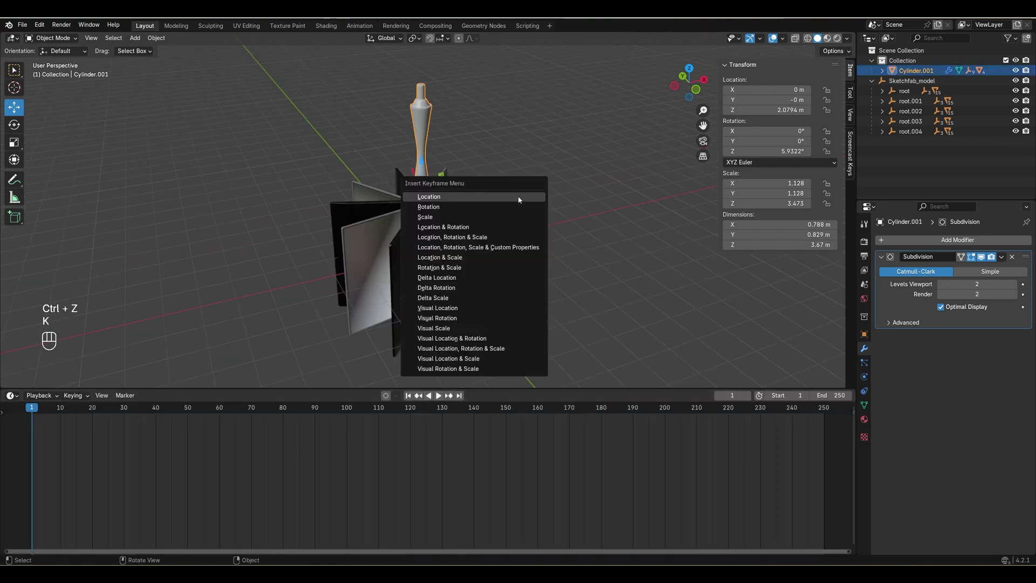
{"action": "left_click", "coordinate": [484, 205]}
Set the end frame to 250 and, at frame 250, keyframe the rod's Z rotation at -544.07°.
{"action": "left_click", "coordinate": [460, 396]}
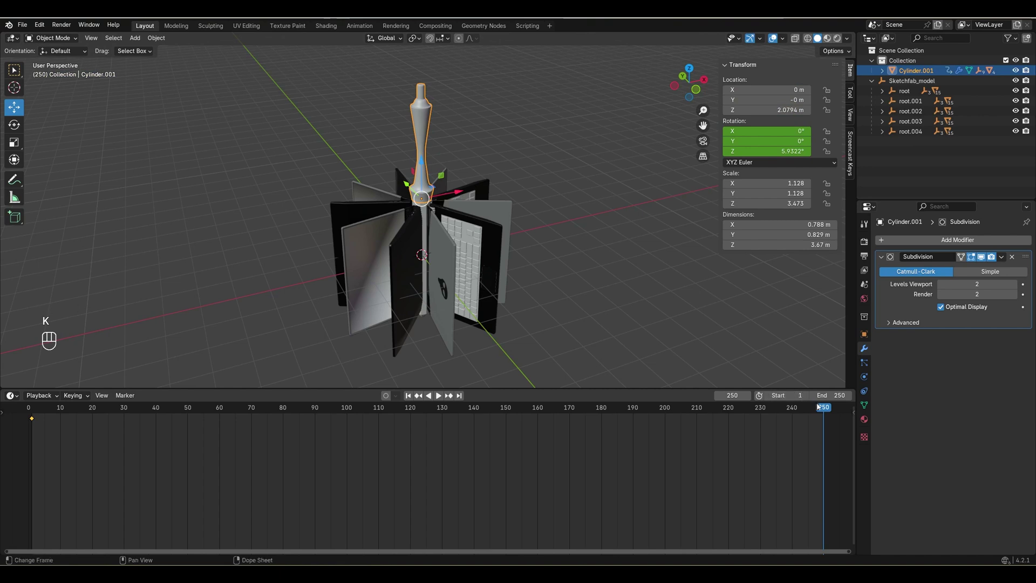
{"action": "left_click", "coordinate": [840, 396]}
{"action": "type", "text": "2"}
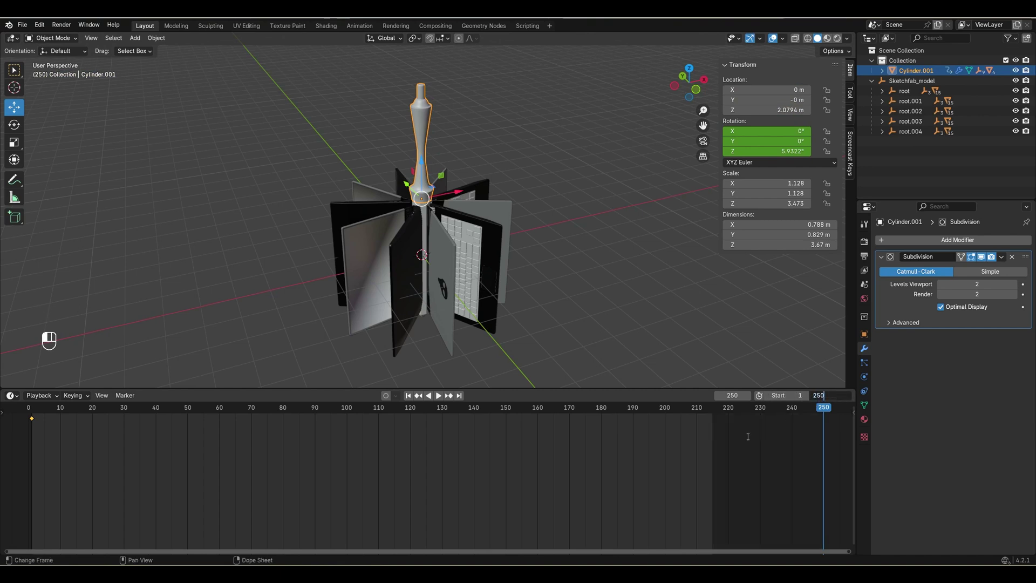
{"action": "type", "text": "50"}
{"action": "key", "text": "Return"}
{"action": "left_click_drag", "start_coordinate": [780, 151], "coordinate": [694, 152]}
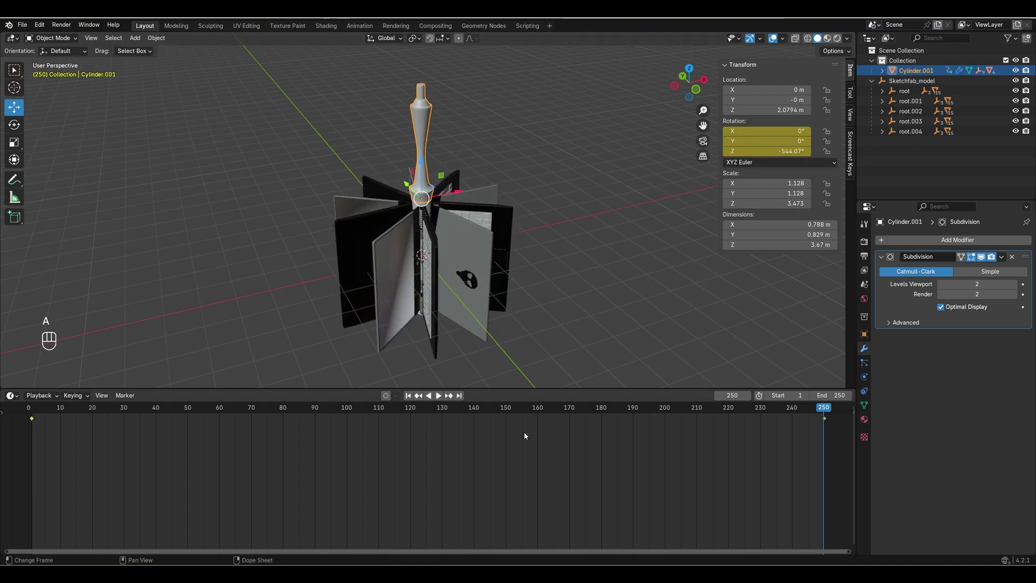
Set the interpolation of all the rod's rotation keyframes to Linear.
{"action": "key", "text": "a"}
{"action": "key", "text": "t"}
{"action": "left_click", "coordinate": [484, 430]}
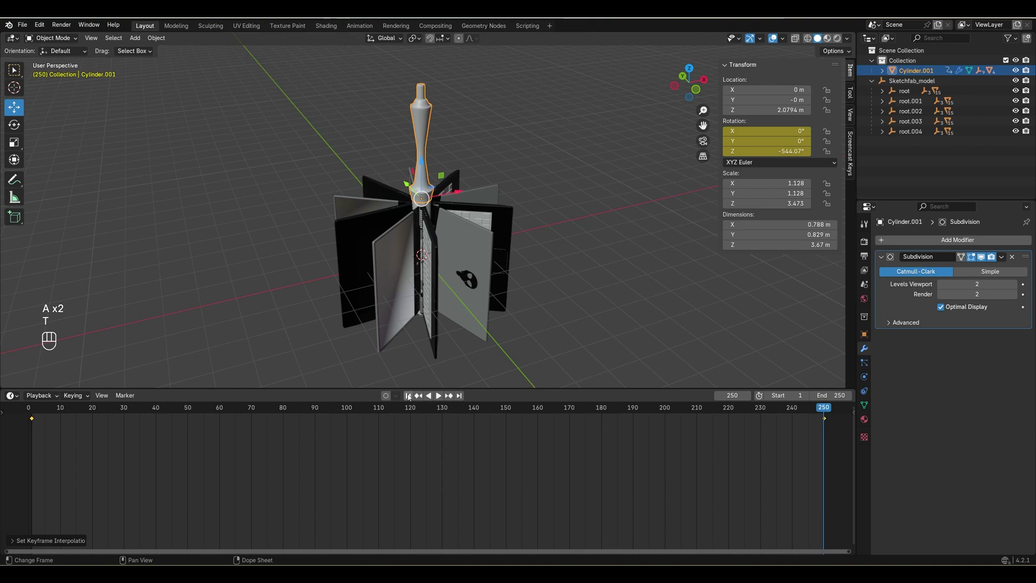
Play the animation to check the spin of the rod and laptops, and stop playback.
{"action": "scroll", "coordinate": [629, 314], "scroll_direction": "down", "scroll_amount": 3}
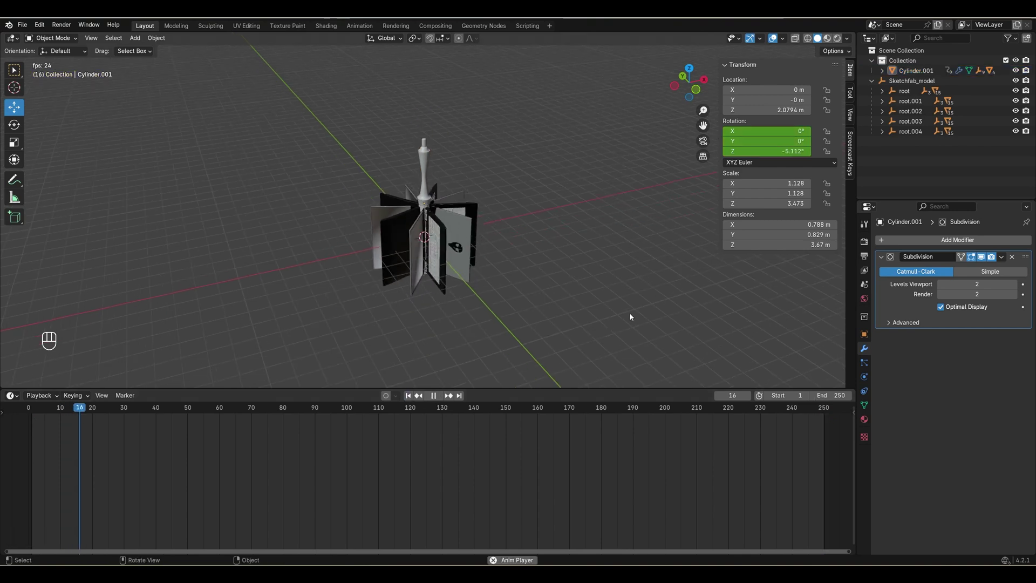
{"action": "middle_click_drag", "start_coordinate": [629, 315], "coordinate": [564, 292]}
{"action": "scroll", "coordinate": [571, 274], "scroll_direction": "up", "scroll_amount": 2}
{"action": "key", "text": "space"}
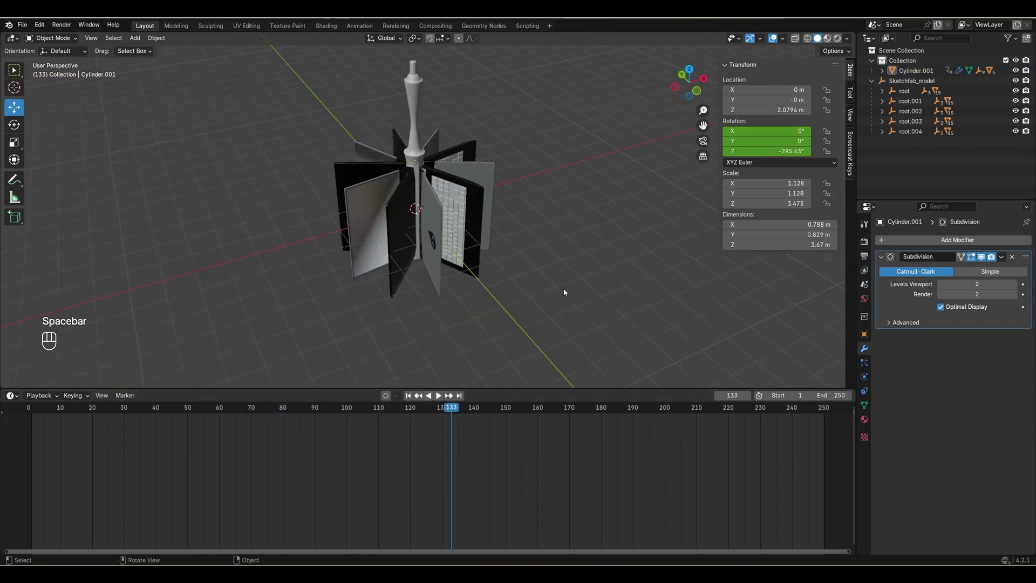
At frame 250, set the hanging rod's Z rotation to positive 544.07°, keyframe it, and play the reversed spin.
{"action": "left_click", "coordinate": [459, 398]}
{"action": "left_click", "coordinate": [445, 186]}
{"action": "double_click", "coordinate": [767, 151]}
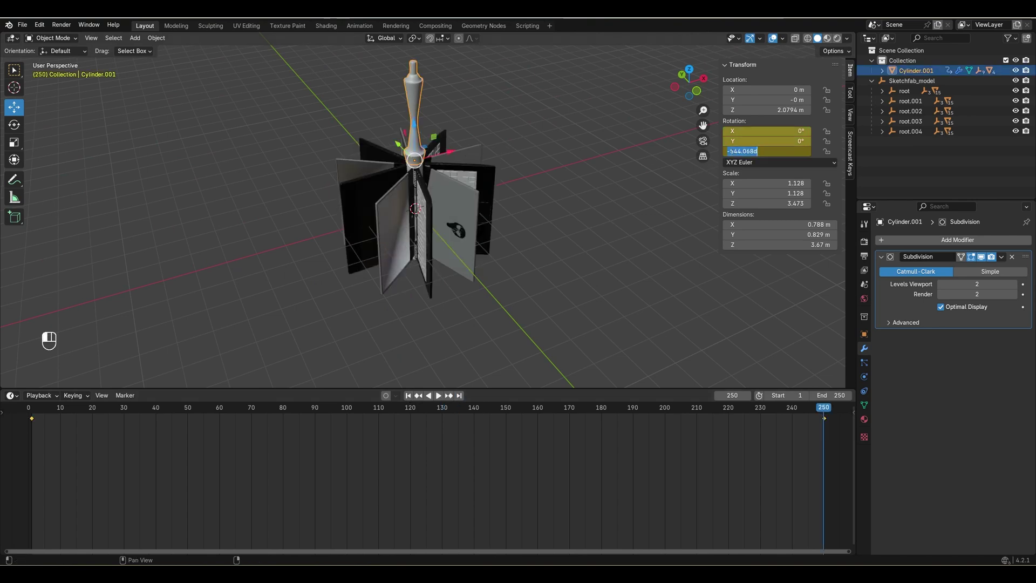
{"action": "key", "text": "Delete"}
{"action": "key", "text": "Return"}
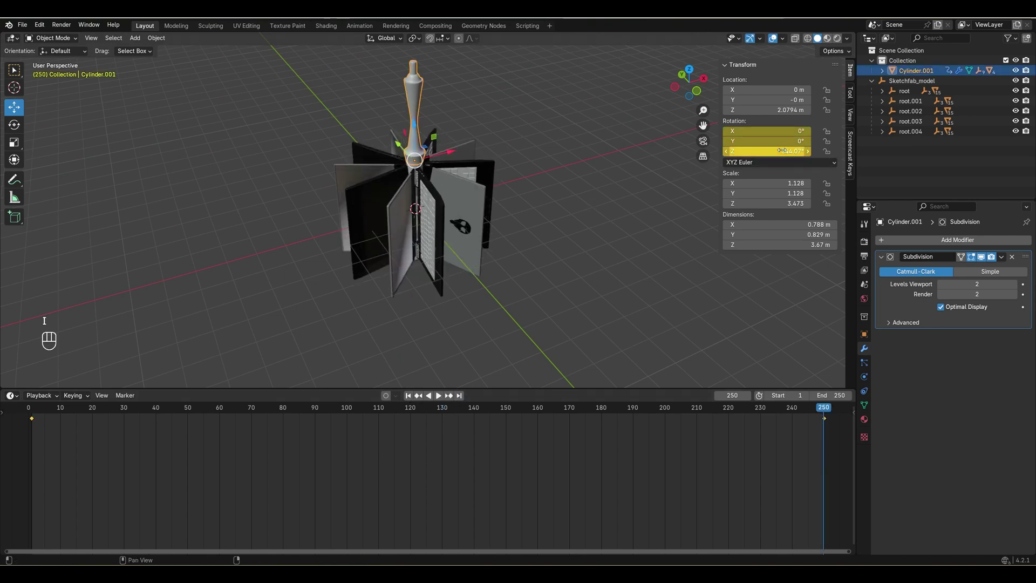
{"action": "key", "text": "space"}
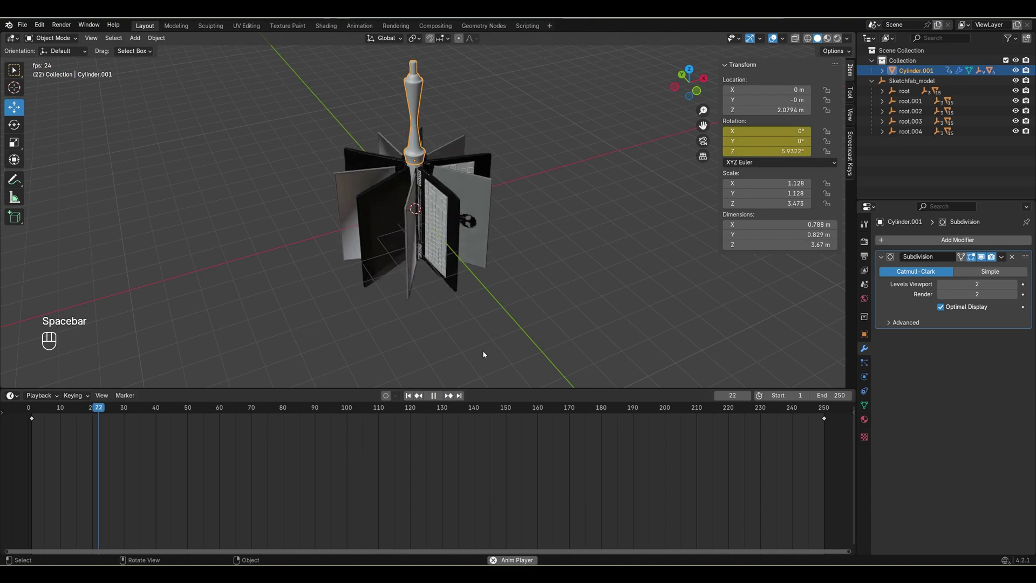
{"action": "mouse_move", "coordinate": [465, 313]}
{"action": "middle_mouse_down"}
{"action": "mouse_move", "coordinate": [521, 330]}
{"action": "mouse_move", "coordinate": [592, 277]}
{"action": "middle_mouse_up"}
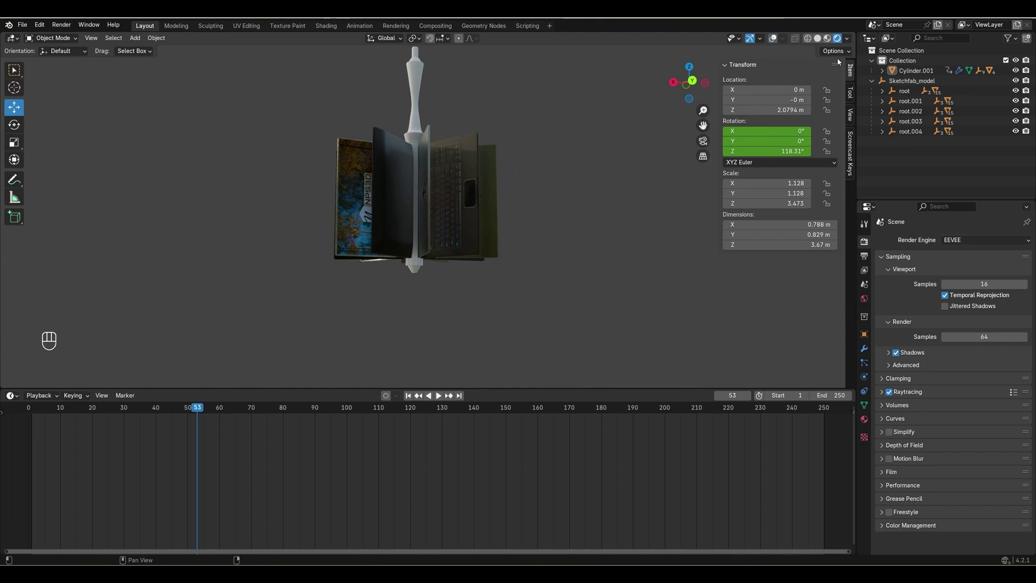
Light the rendered viewport with the waterfront sunset HDRI, set its blur to 0.00 and lower its world opacity.
{"action": "left_click", "coordinate": [848, 38]}
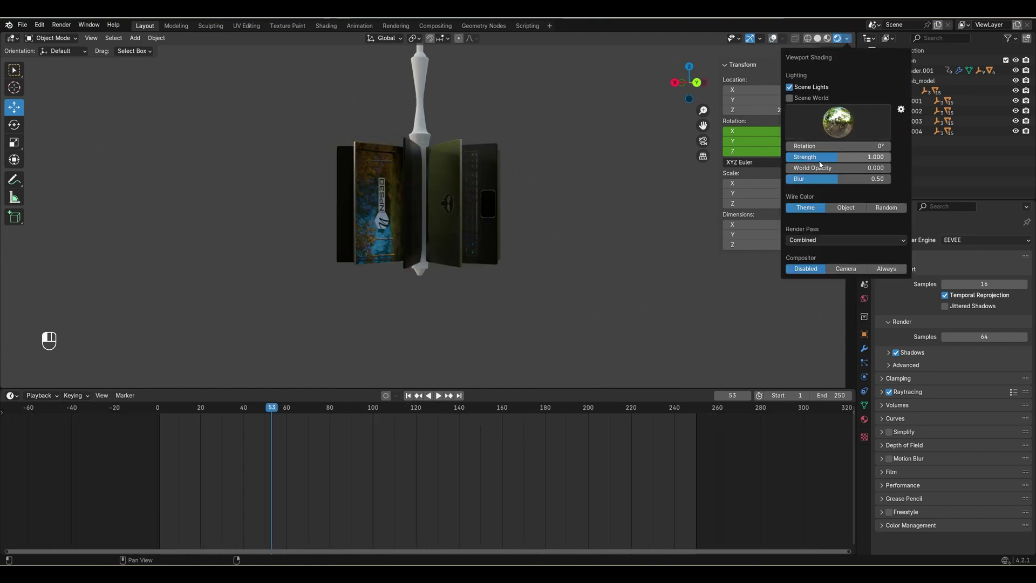
{"action": "left_click_drag", "start_coordinate": [818, 170], "coordinate": [788, 179]}
{"action": "left_click", "coordinate": [838, 122]}
{"action": "left_click", "coordinate": [809, 162]}
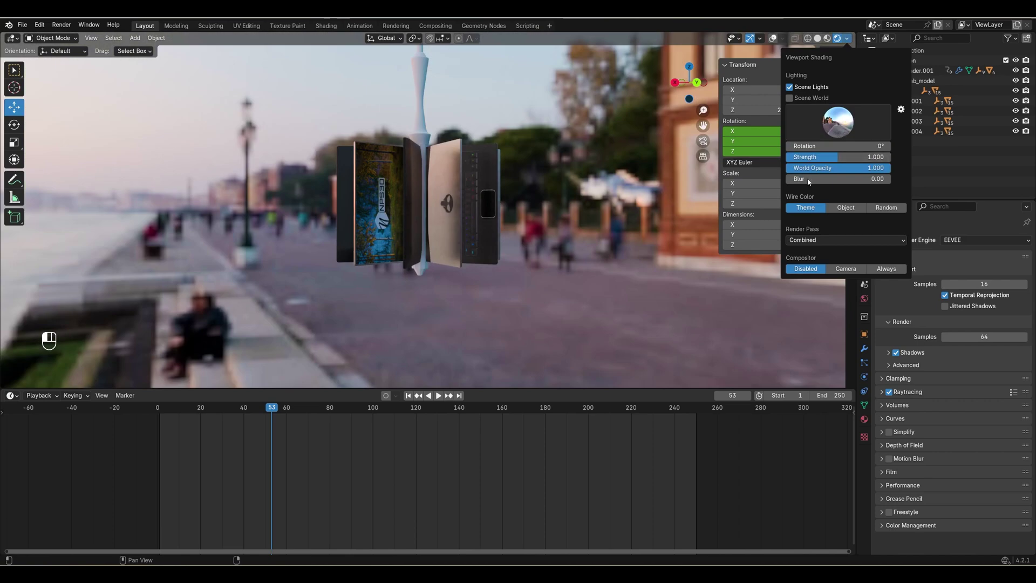
{"action": "mouse_move", "coordinate": [564, 219]}
{"action": "middle_mouse_down"}
{"action": "mouse_move", "coordinate": [576, 223]}
{"action": "mouse_move", "coordinate": [555, 216]}
{"action": "middle_mouse_up"}
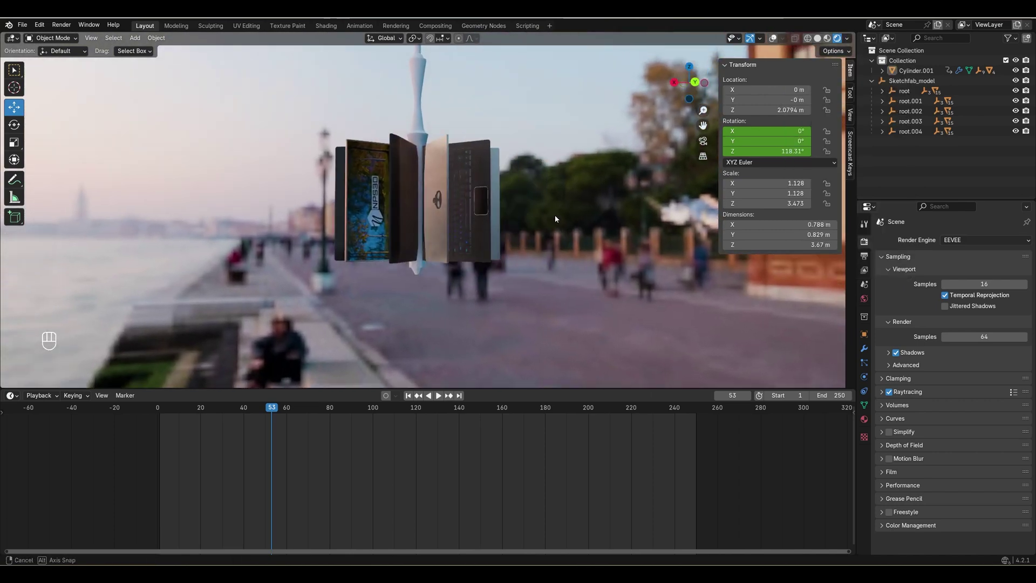
{"action": "left_click", "coordinate": [846, 38]}
{"action": "mouse_move", "coordinate": [851, 167]}
{"action": "left_mouse_down"}
{"action": "mouse_move", "coordinate": [791, 168]}
{"action": "mouse_move", "coordinate": [818, 168]}
{"action": "mouse_move", "coordinate": [807, 168]}
{"action": "left_mouse_up"}
Play the animation from the first frame to inspect the laptops and the pole's lower end, and stop playback.
{"action": "middle_click_drag", "start_coordinate": [576, 222], "coordinate": [574, 250], "text": "shift"}
{"action": "scroll", "coordinate": [574, 250], "scroll_direction": "up", "scroll_amount": 2}
{"action": "scroll", "coordinate": [574, 250], "scroll_direction": "down", "scroll_amount": 1}
{"action": "key", "text": "shift+Left"}
{"action": "key", "text": "space"}
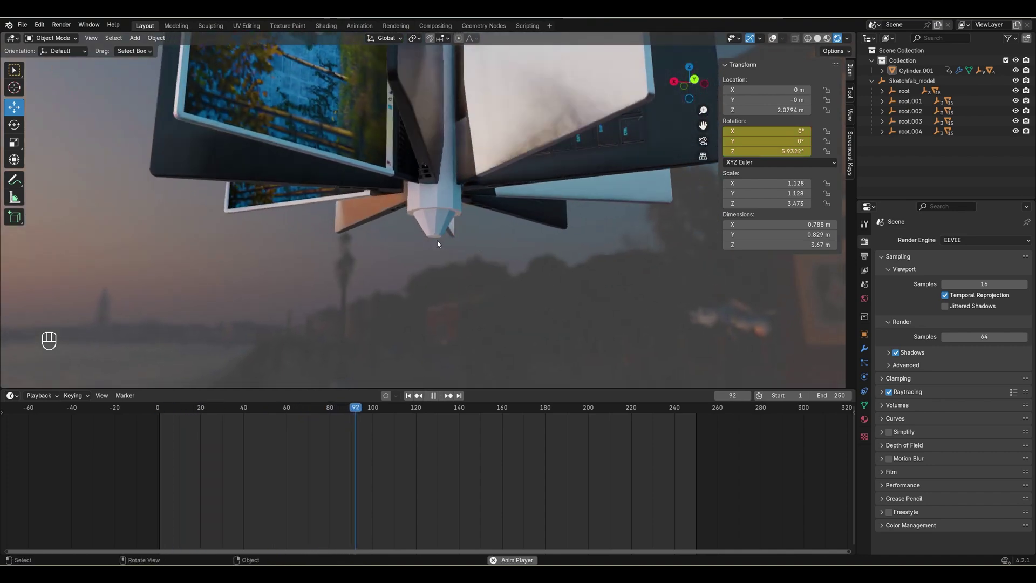
{"action": "key", "text": "space"}
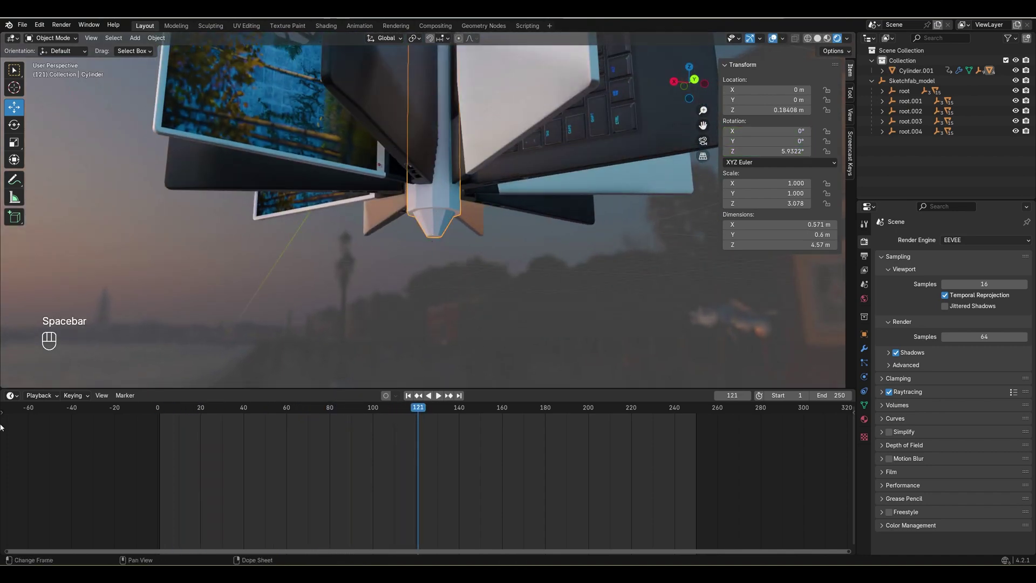
In the Shader Editor, create a material named pole for the central cylinder with metallic 1.000 and roughness 0.027.
{"action": "left_click", "coordinate": [11, 396]}
{"action": "left_click", "coordinate": [33, 487]}
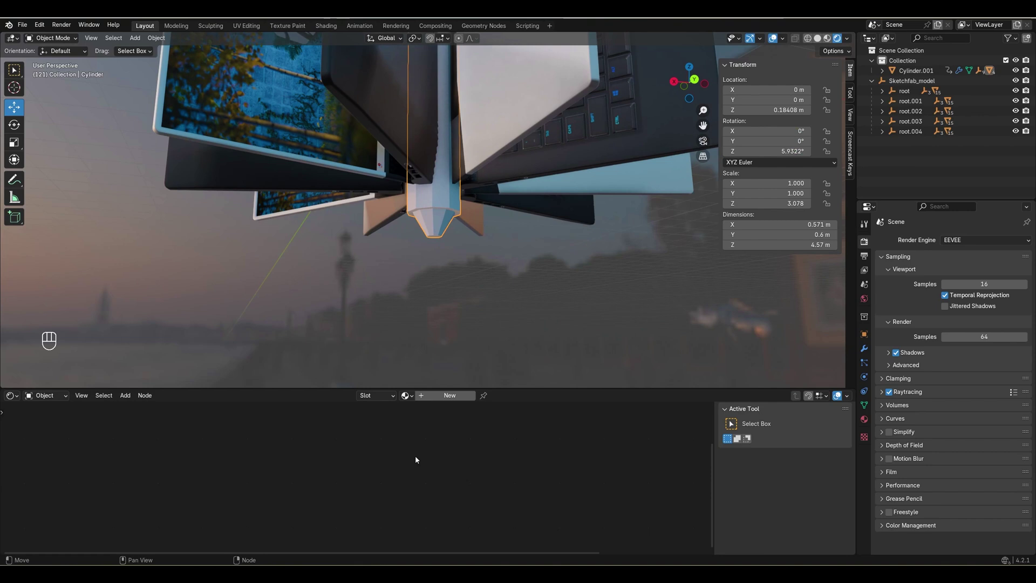
{"action": "left_click", "coordinate": [438, 396]}
{"action": "double_click", "coordinate": [446, 397]}
{"action": "type", "text": "c"}
{"action": "key", "text": "Home"}
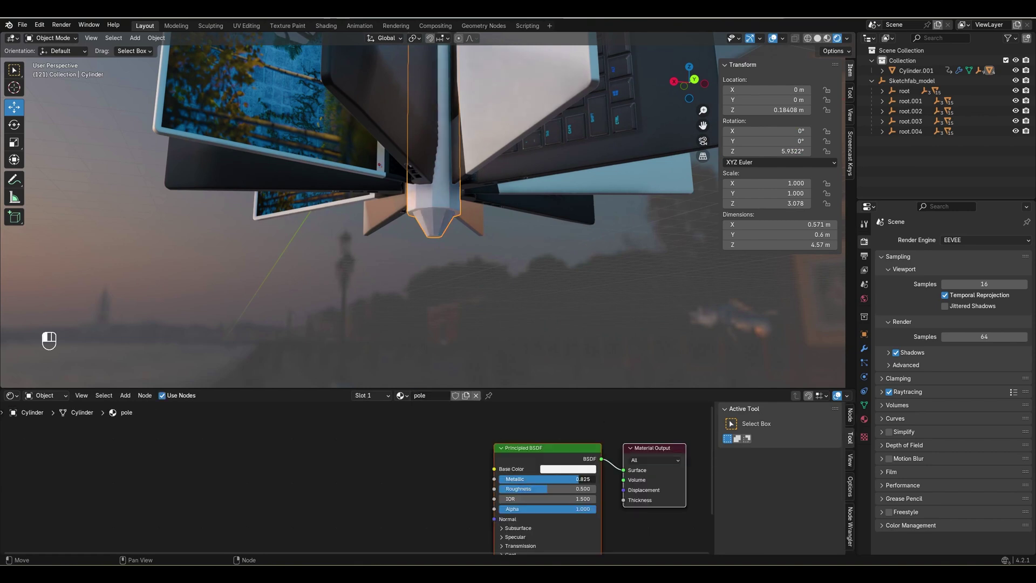
{"action": "left_click_drag", "start_coordinate": [559, 488], "coordinate": [502, 488]}
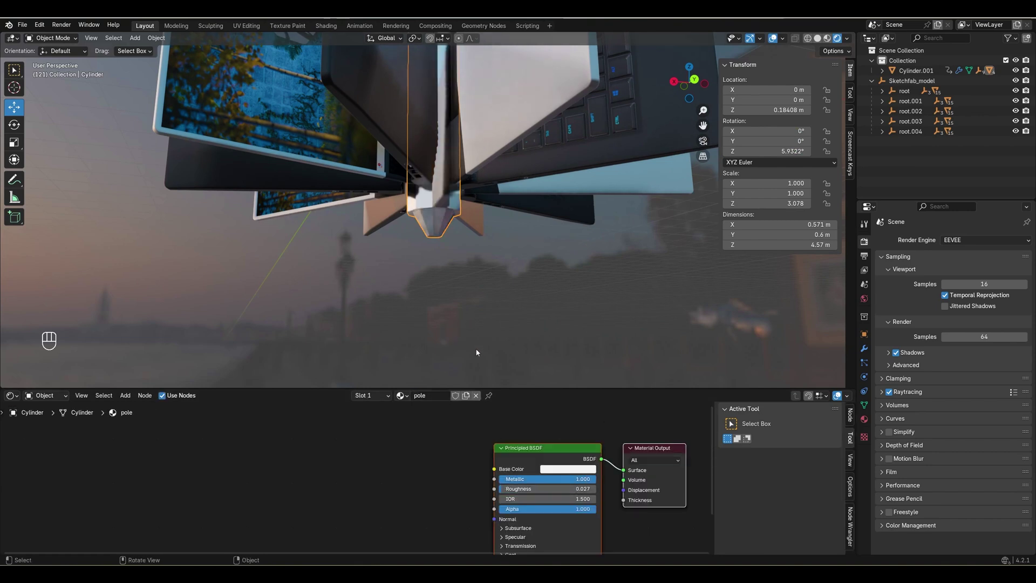
Bevel the edge loop around the pole's lower rim, where the taper begins, with 3 segments.
{"action": "key", "text": "Tab"}
{"action": "scroll", "coordinate": [472, 200], "scroll_direction": "up", "scroll_amount": 4}
{"action": "key", "text": "2"}
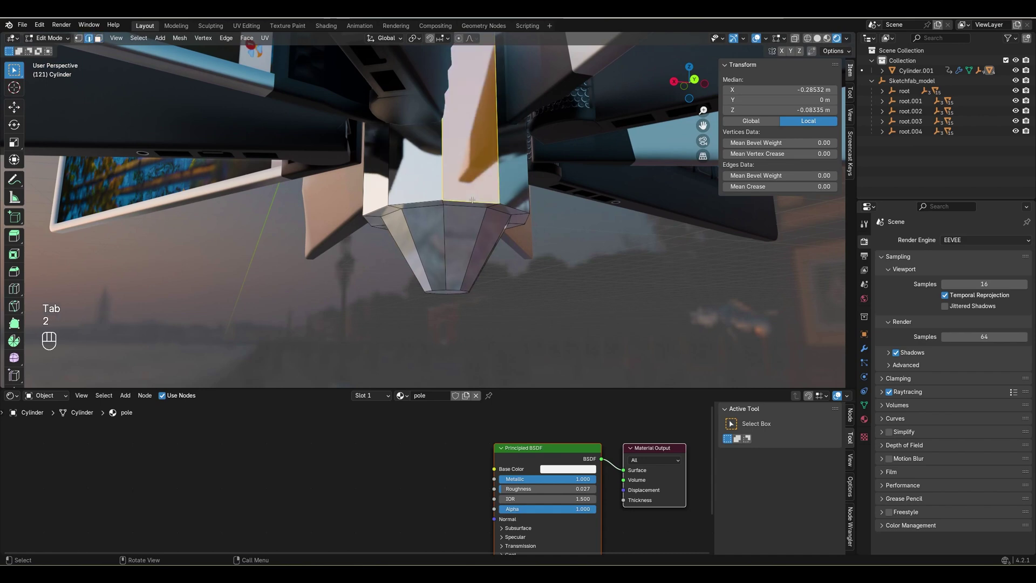
{"action": "left_click", "coordinate": [478, 205]}
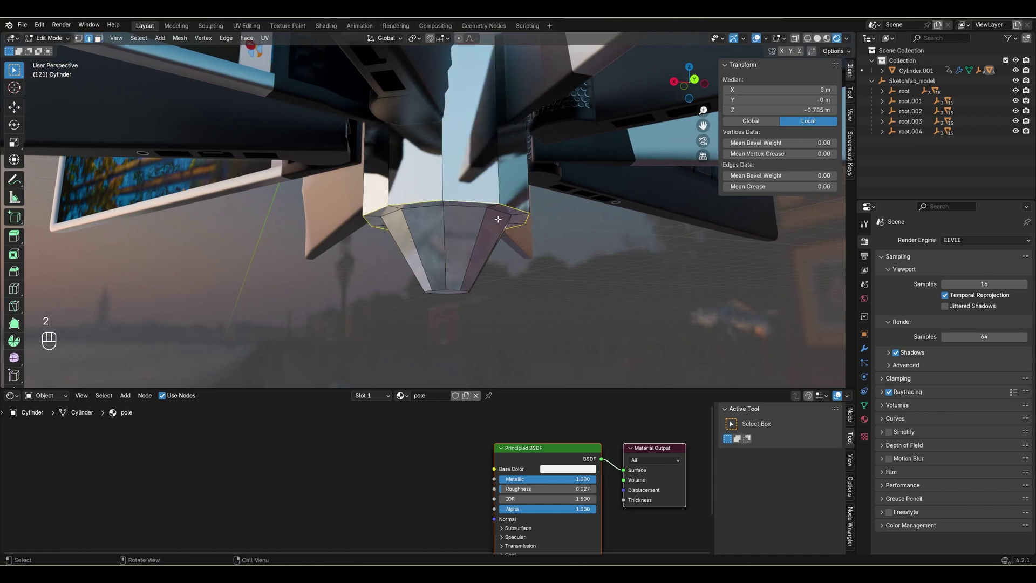
{"action": "key", "text": "ctrl+b"}
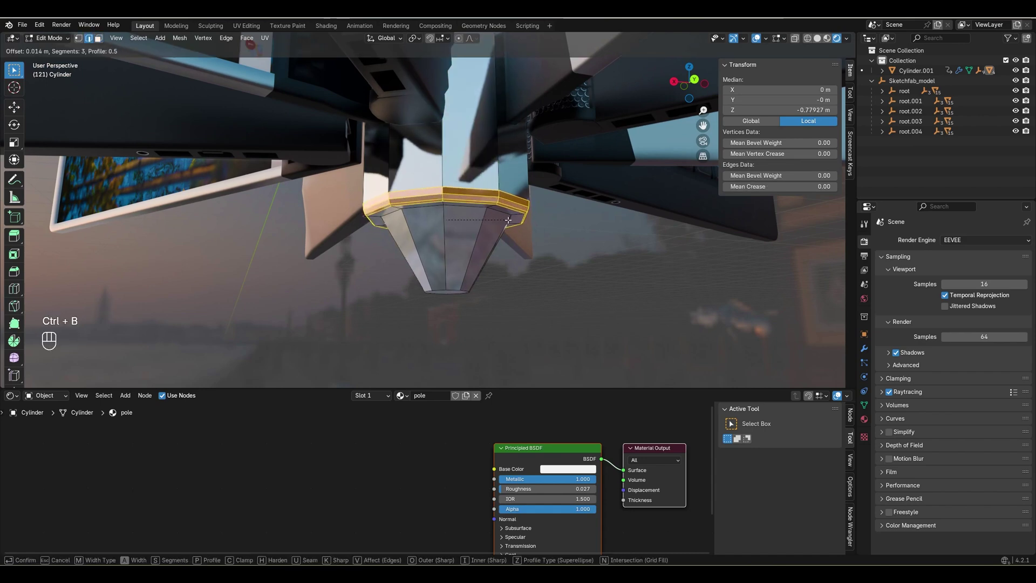
{"action": "key", "text": "Tab"}
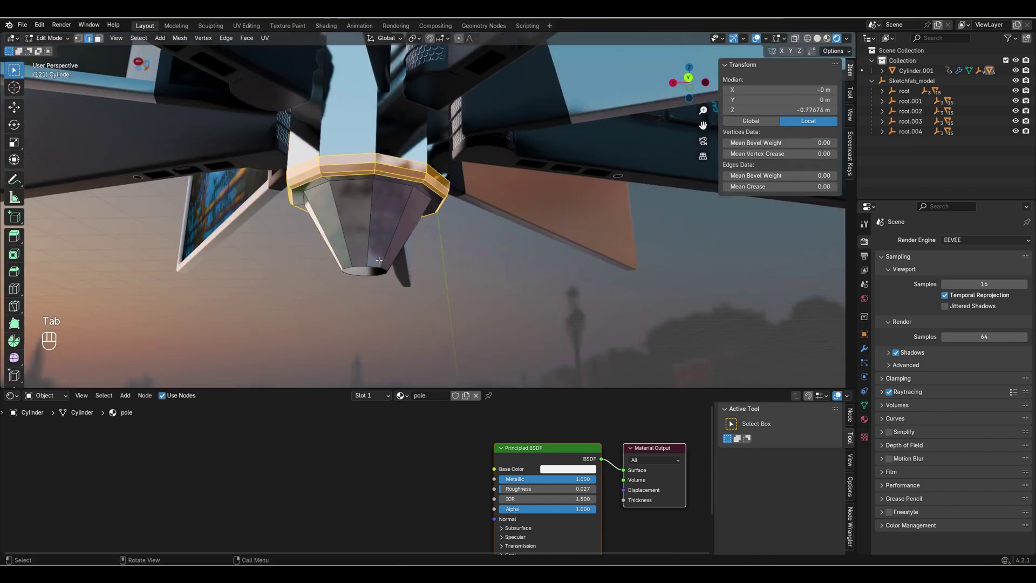
Bevel the bottom cap face of the pole's tapered tip with 3 segments and return to Object Mode.
{"action": "left_click", "coordinate": [372, 273]}
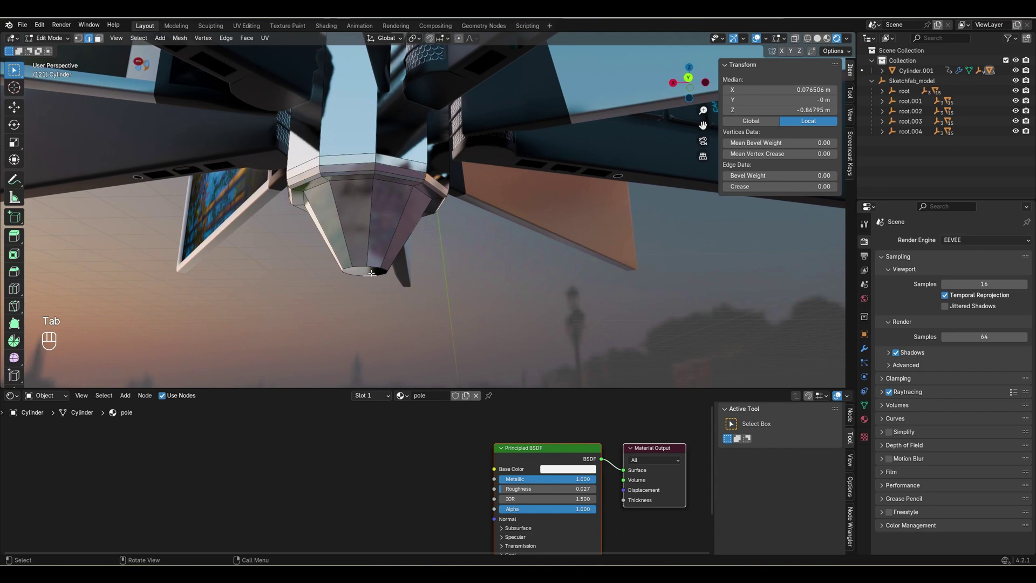
{"action": "key", "text": "3"}
{"action": "left_click", "coordinate": [365, 272]}
{"action": "key", "text": "ctrl+b"}
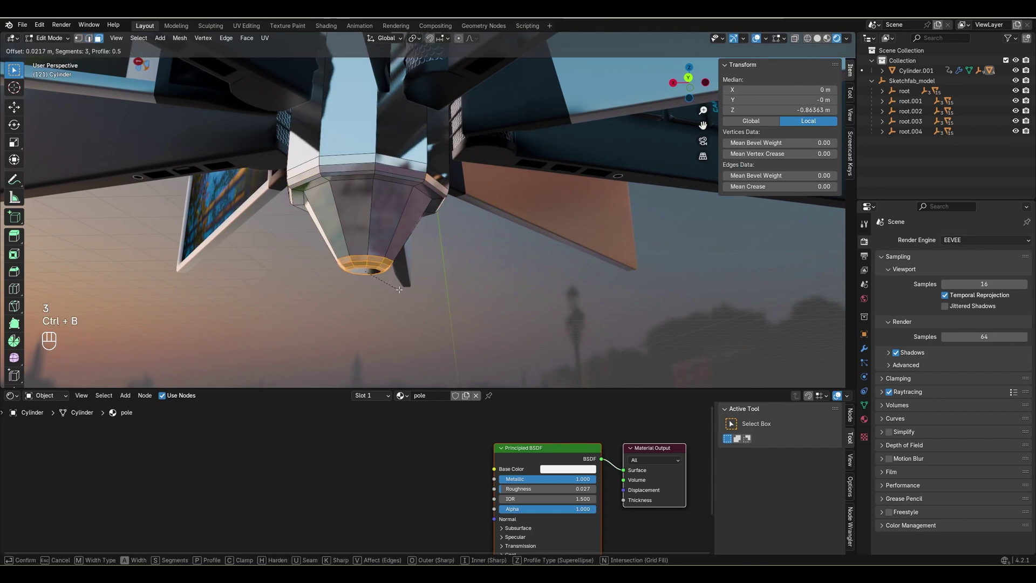
{"action": "left_click", "coordinate": [412, 298]}
{"action": "key", "text": "Tab"}
Examine the bevelled pole tip up close and play the animation to check the pole and laptops in motion.
{"action": "scroll", "coordinate": [377, 307], "scroll_direction": "down", "scroll_amount": 4}
{"action": "middle_click_drag", "start_coordinate": [377, 307], "coordinate": [450, 301]}
{"action": "key", "text": "space"}
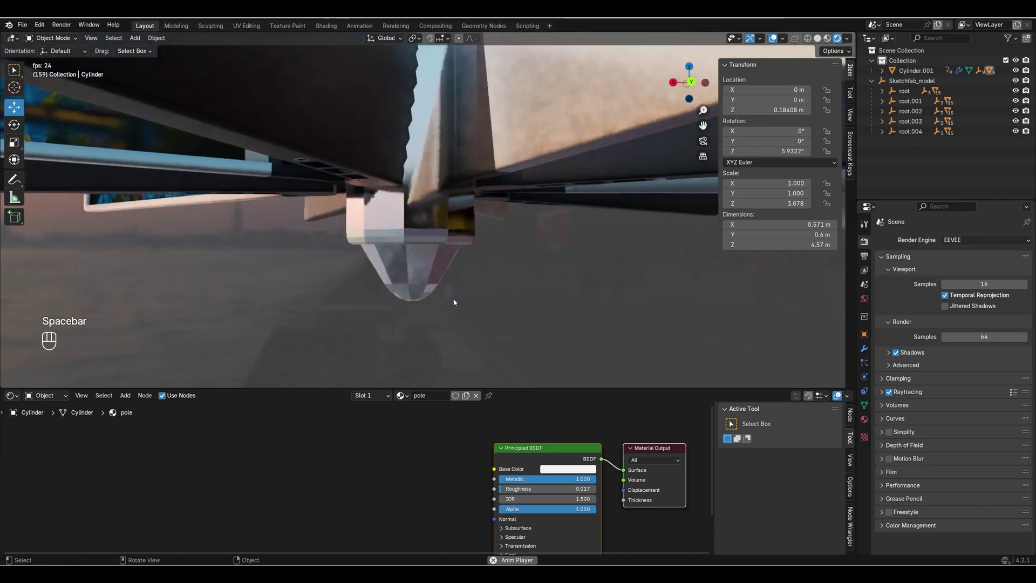
{"action": "key", "text": "space"}
{"action": "left_click", "coordinate": [403, 239]}
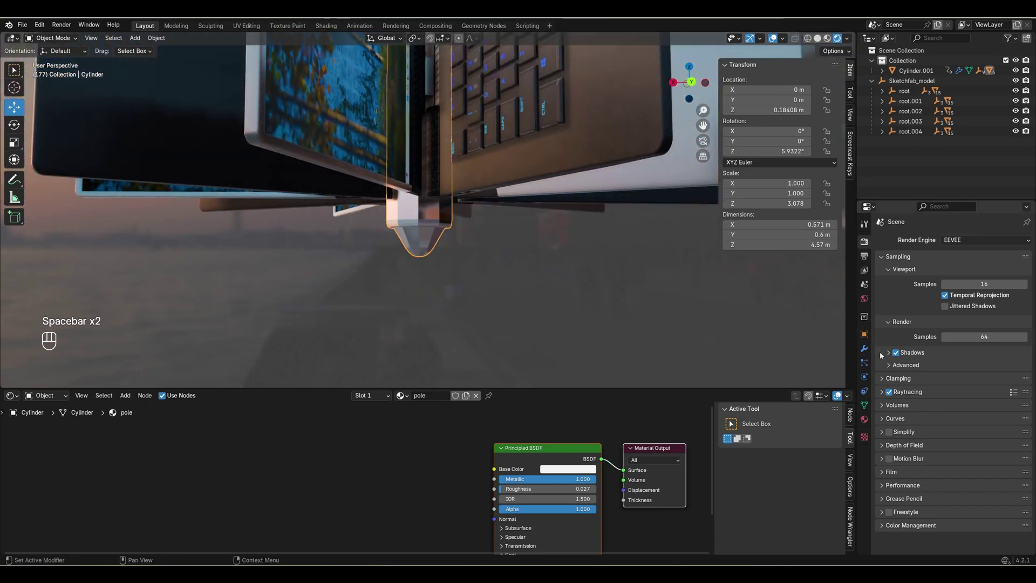
{"action": "scroll", "coordinate": [445, 252], "scroll_direction": "up", "scroll_amount": 5}
{"action": "middle_click_drag", "start_coordinate": [445, 252], "coordinate": [455, 254]}
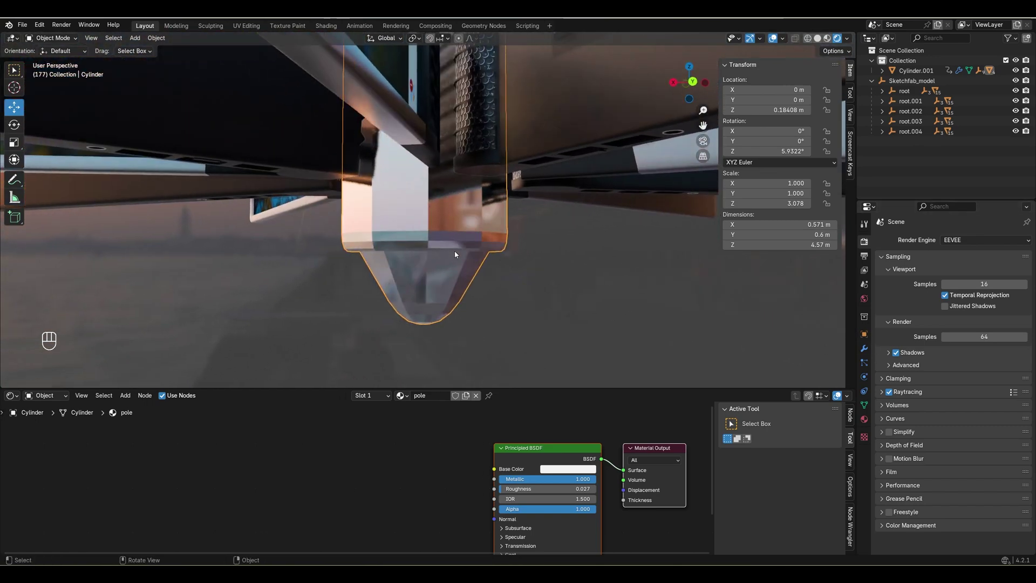
{"action": "scroll", "coordinate": [456, 254], "scroll_direction": "down", "scroll_amount": 3}
{"action": "key", "text": "space"}
{"action": "scroll", "coordinate": [451, 243], "scroll_direction": "down", "scroll_amount": 4}
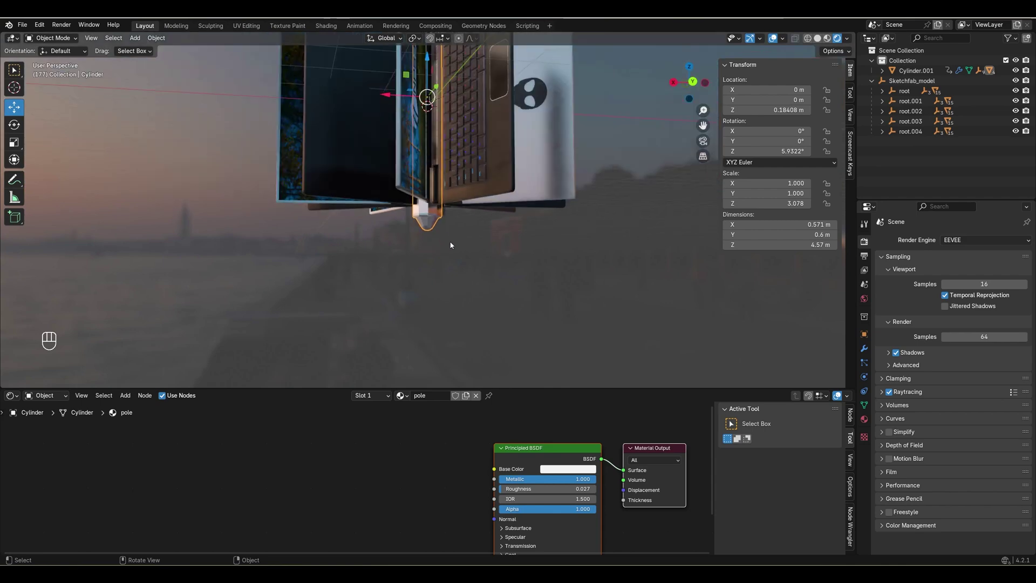
{"action": "middle_click_drag", "start_coordinate": [468, 190], "coordinate": [476, 283], "text": "shift"}
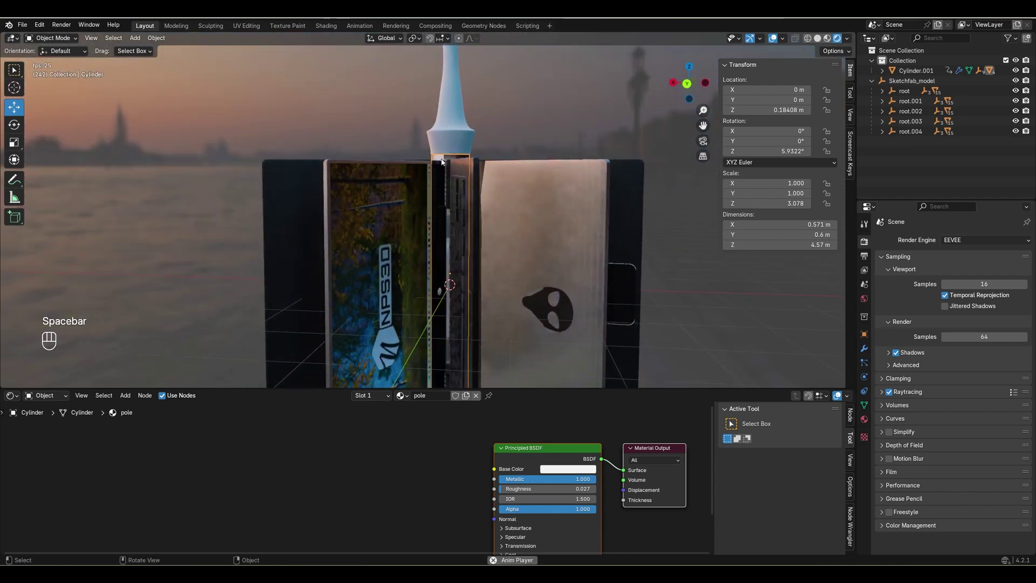
{"action": "key", "text": "space"}
Give the upper rod a black material named holder with metallic 0.953 and roughness 0.333.
{"action": "left_click", "coordinate": [442, 131]}
{"action": "left_click", "coordinate": [439, 395]}
{"action": "double_click", "coordinate": [438, 395]}
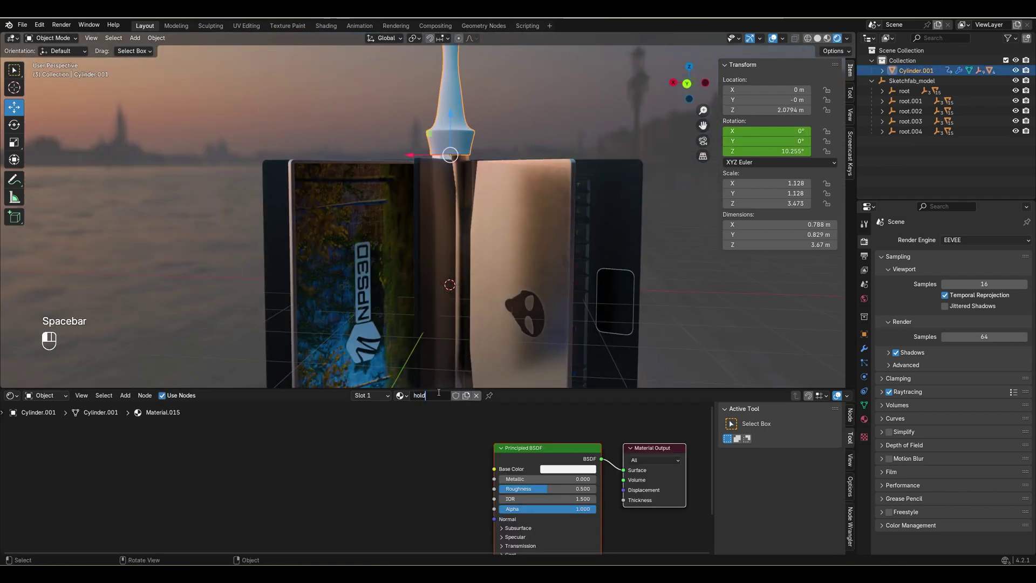
{"action": "left_click", "coordinate": [564, 469]}
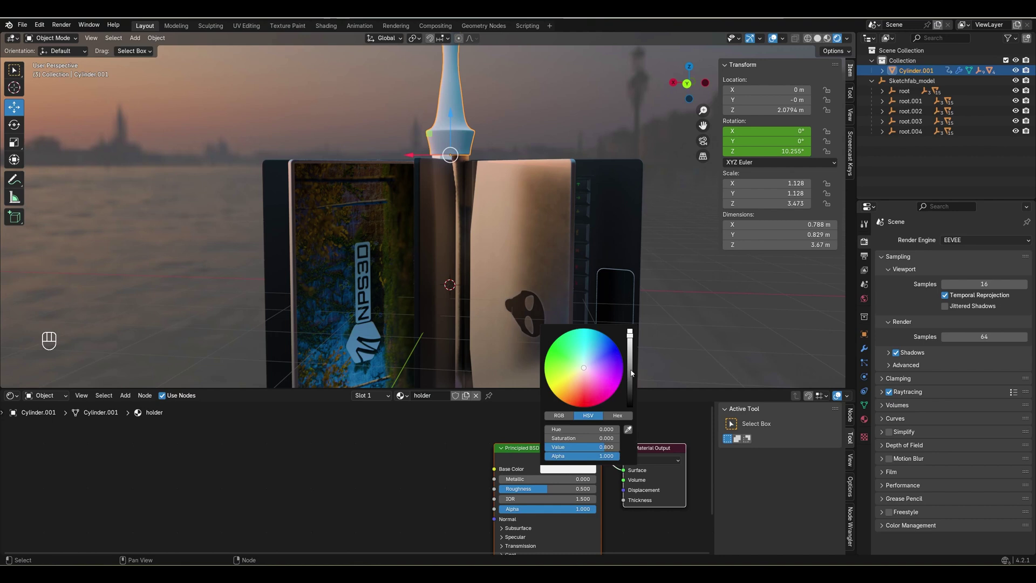
{"action": "left_click_drag", "start_coordinate": [633, 373], "coordinate": [630, 406]}
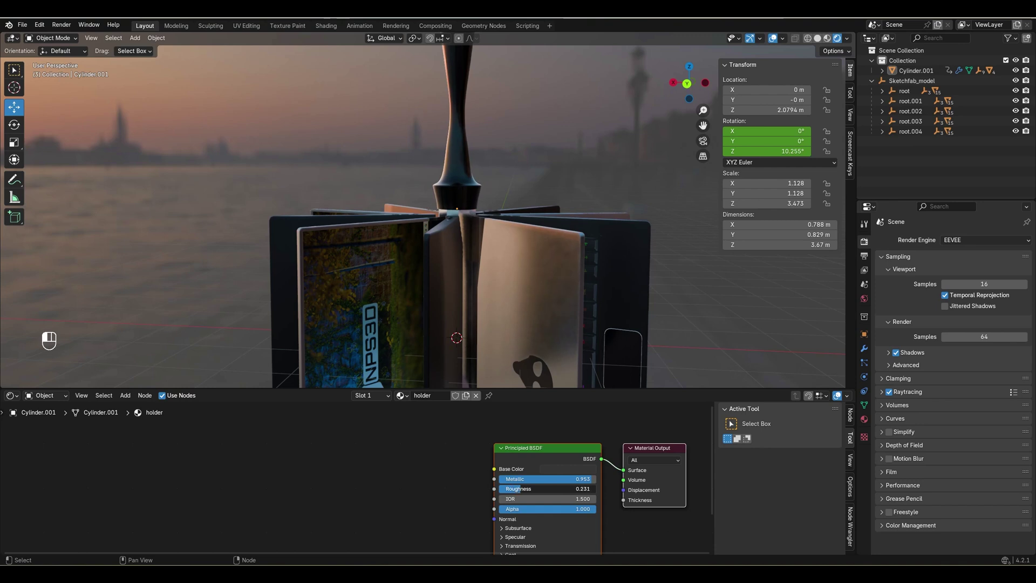
Play the animation to check the black holder material on the spinning rod, and stop playback.
{"action": "scroll", "coordinate": [556, 306], "scroll_direction": "down", "scroll_amount": 3}
{"action": "middle_click_drag", "start_coordinate": [556, 306], "coordinate": [528, 287], "text": "shift"}
{"action": "key", "text": "space"}
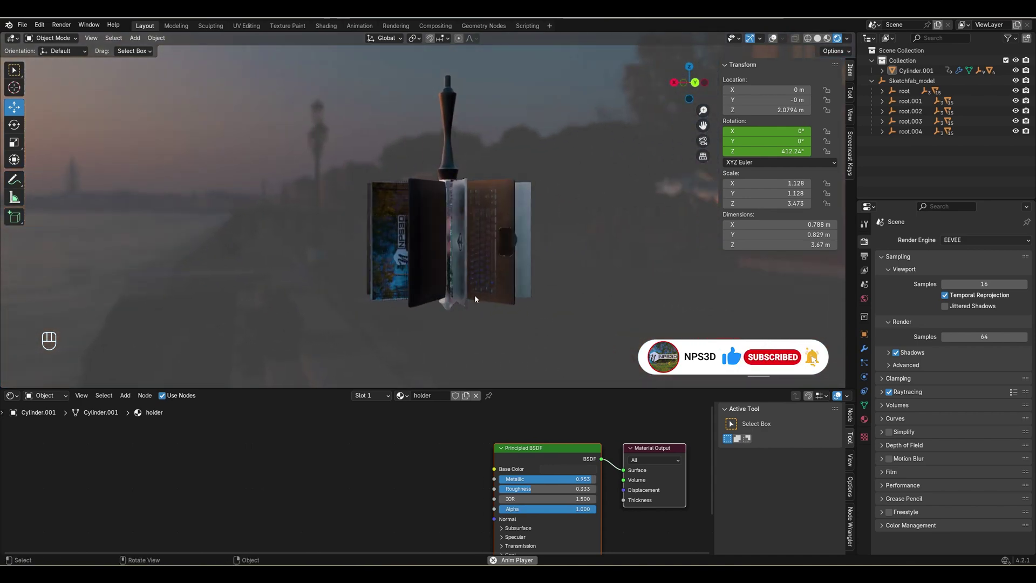
{"action": "scroll", "coordinate": [475, 295], "scroll_direction": "up", "scroll_amount": 3}
{"action": "key", "text": "space"}
Turn on viewport overlays, rename the front laptop's display material to screen and make a single-user copy of it.
{"action": "left_click", "coordinate": [407, 270]}
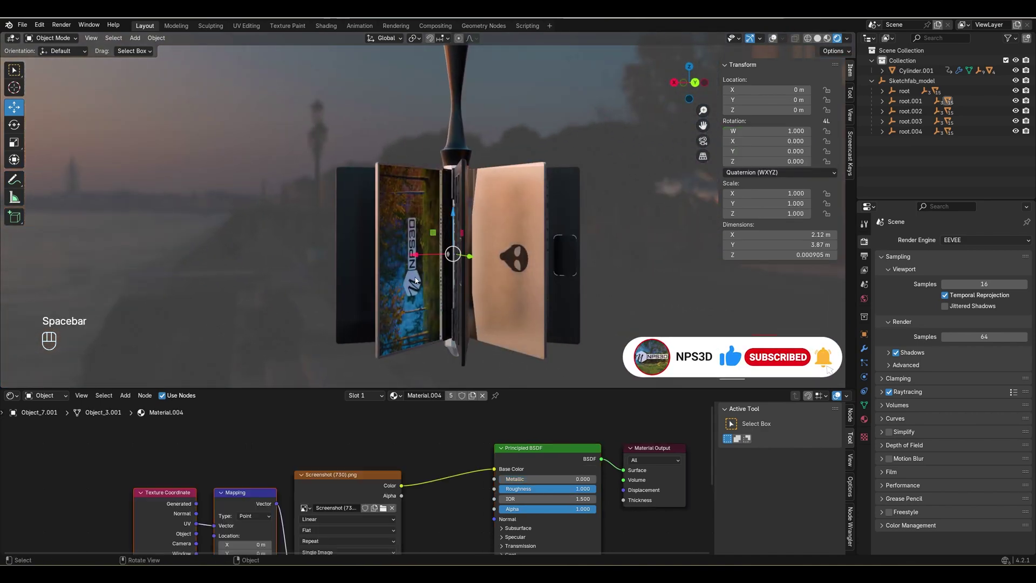
{"action": "left_click", "coordinate": [773, 38]}
{"action": "mouse_move", "coordinate": [593, 298]}
{"action": "middle_mouse_down"}
{"action": "mouse_move", "coordinate": [566, 293]}
{"action": "mouse_move", "coordinate": [595, 300]}
{"action": "middle_mouse_up"}
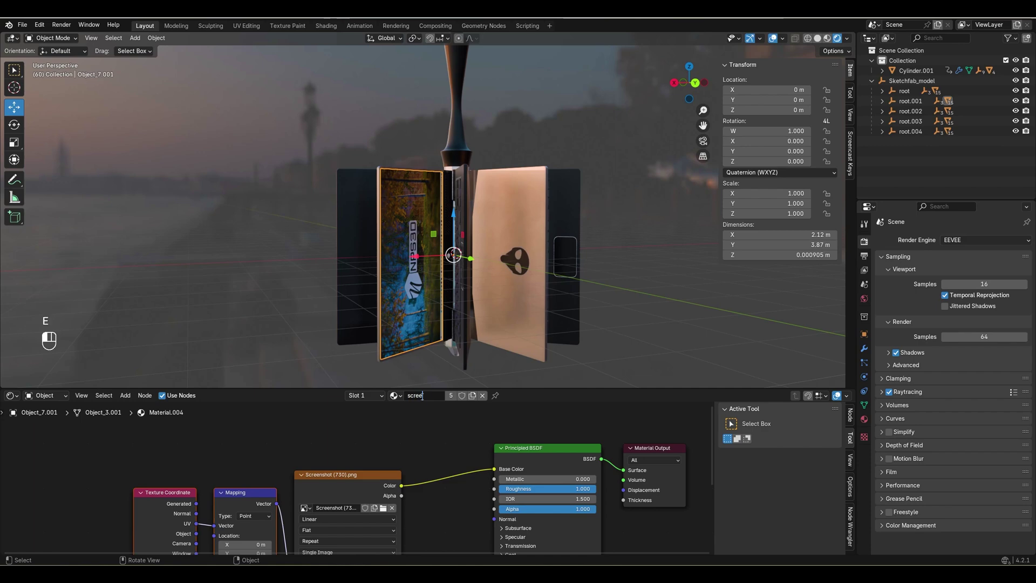
{"action": "middle_click_drag", "start_coordinate": [424, 340], "coordinate": [446, 306]}
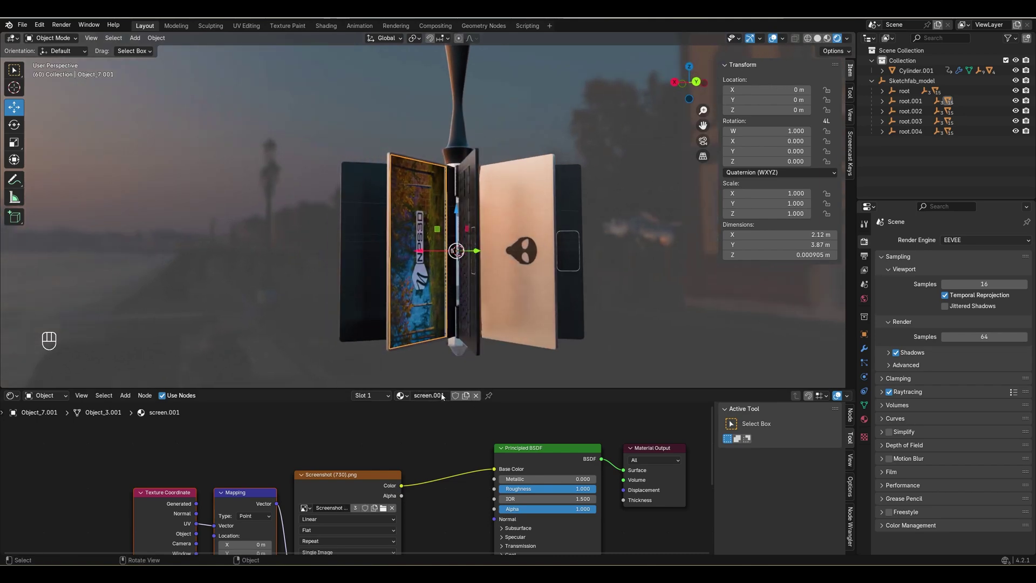
Replace the image texture in the screen.001 material with Screenshot (648).png from the Hanging CGI folder.
{"action": "middle_click_drag", "start_coordinate": [398, 489], "coordinate": [449, 467]}
{"action": "left_click", "coordinate": [436, 487]}
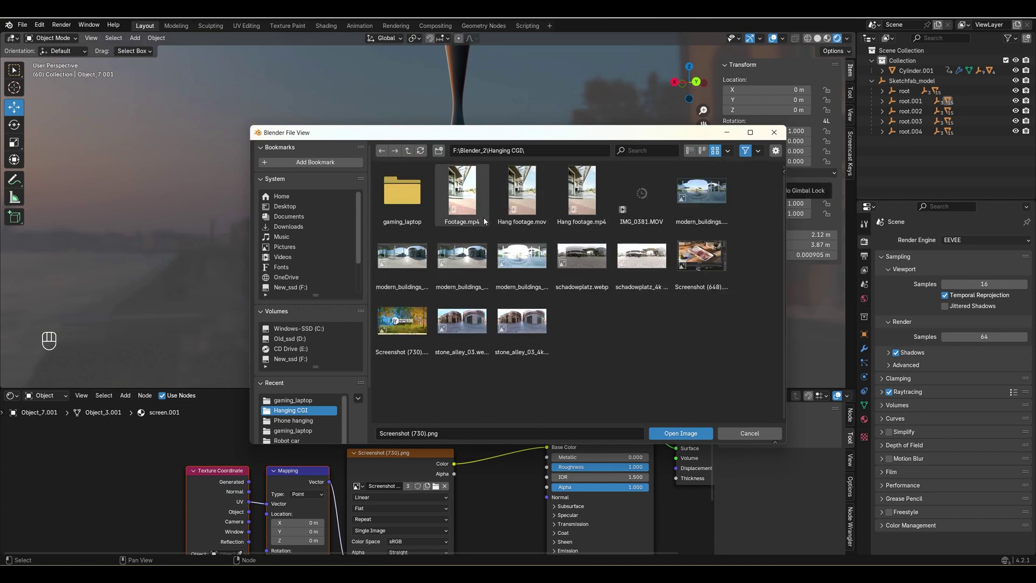
{"action": "left_click", "coordinate": [701, 259]}
{"action": "left_click", "coordinate": [683, 433]}
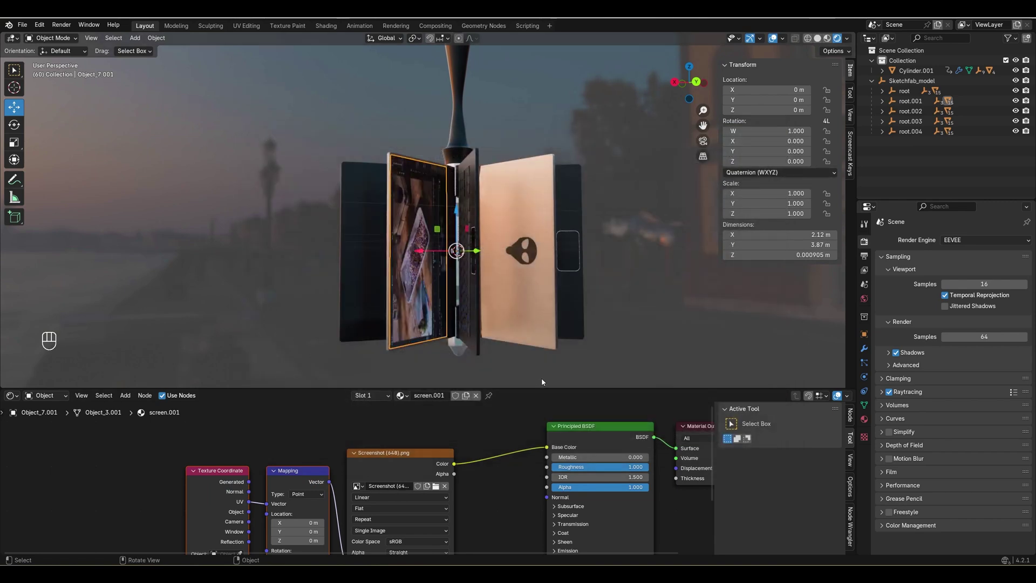
Orbit around the laptops and play the animation to check the new screen image, and stop playback.
{"action": "middle_click_drag", "start_coordinate": [499, 316], "coordinate": [627, 316]}
{"action": "scroll", "coordinate": [493, 310], "scroll_direction": "up", "scroll_amount": 2}
{"action": "scroll", "coordinate": [478, 312], "scroll_direction": "down", "scroll_amount": 4}
{"action": "key", "text": "space"}
{"action": "key", "text": "space"}
Save the scene as "laptop animation .blend" in the Hanging CGI folder.
{"action": "key", "text": "ctrl+s"}
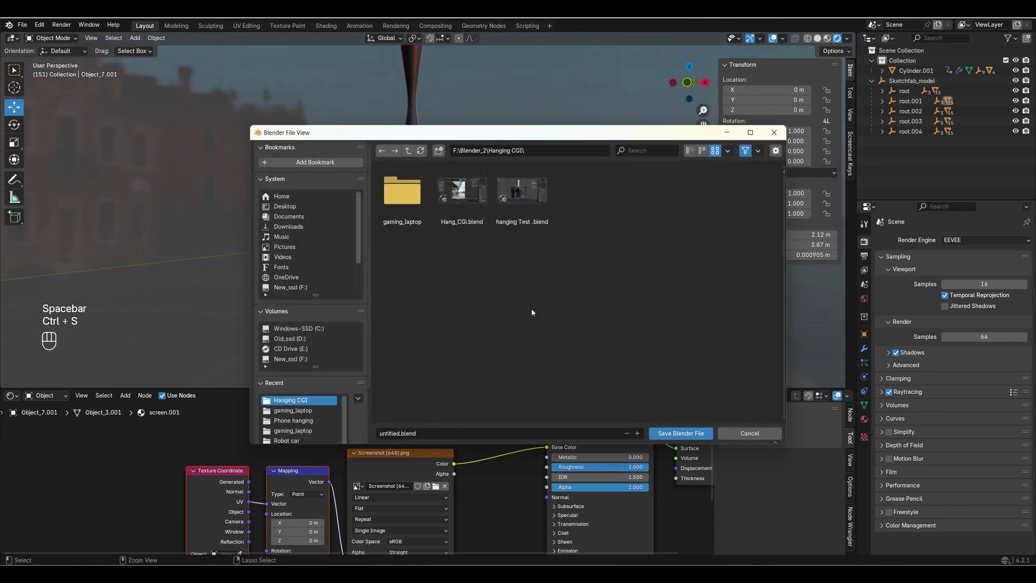
{"action": "left_click", "coordinate": [441, 432]}
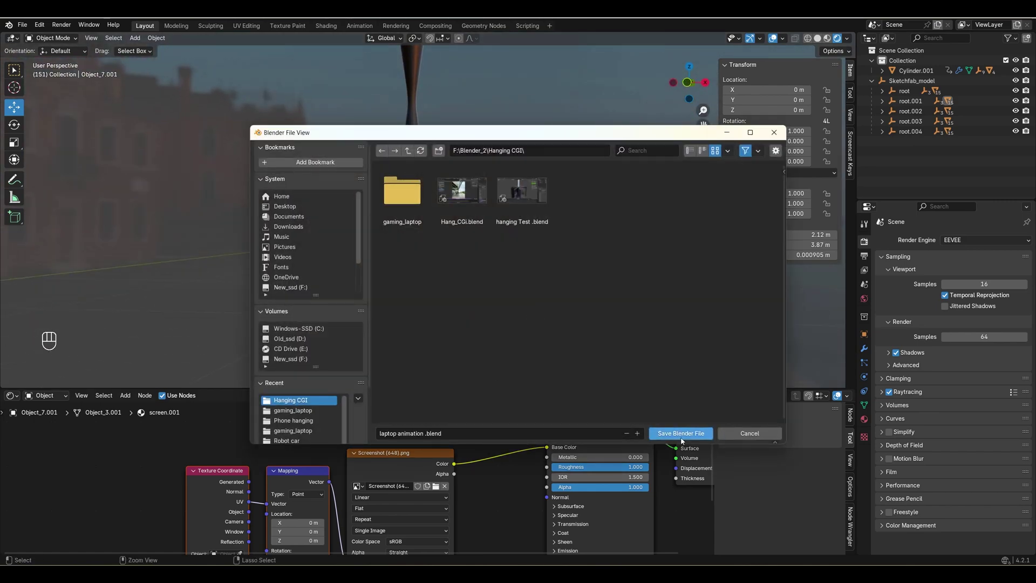
{"action": "left_click", "coordinate": [680, 436]}
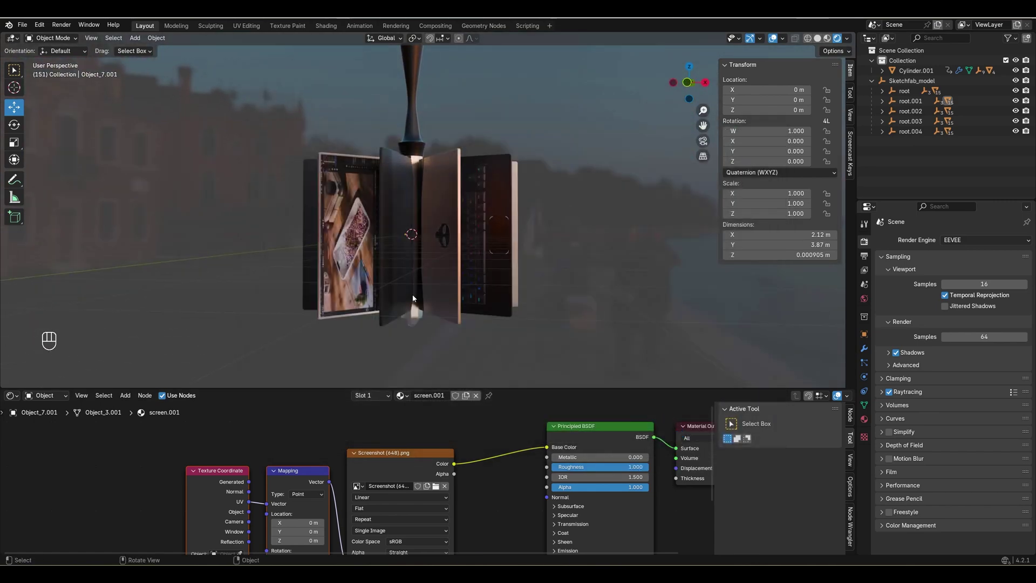
Rename the Sketchfab_model collection to laptop and move the holder rod and all laptop objects into it.
{"action": "left_click", "coordinate": [872, 61]}
{"action": "left_click", "coordinate": [872, 71]}
{"action": "mouse_move", "coordinate": [900, 74]}
{"action": "left_mouse_down"}
{"action": "mouse_move", "coordinate": [905, 52]}
{"action": "mouse_move", "coordinate": [895, 62]}
{"action": "left_mouse_up"}
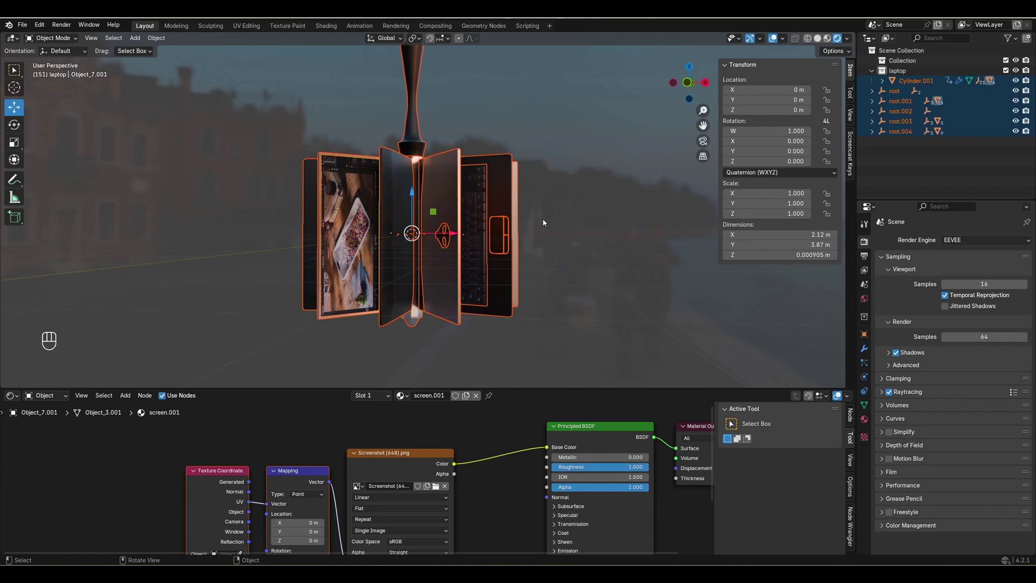
{"action": "key", "text": "m"}
{"action": "left_click", "coordinate": [513, 252]}
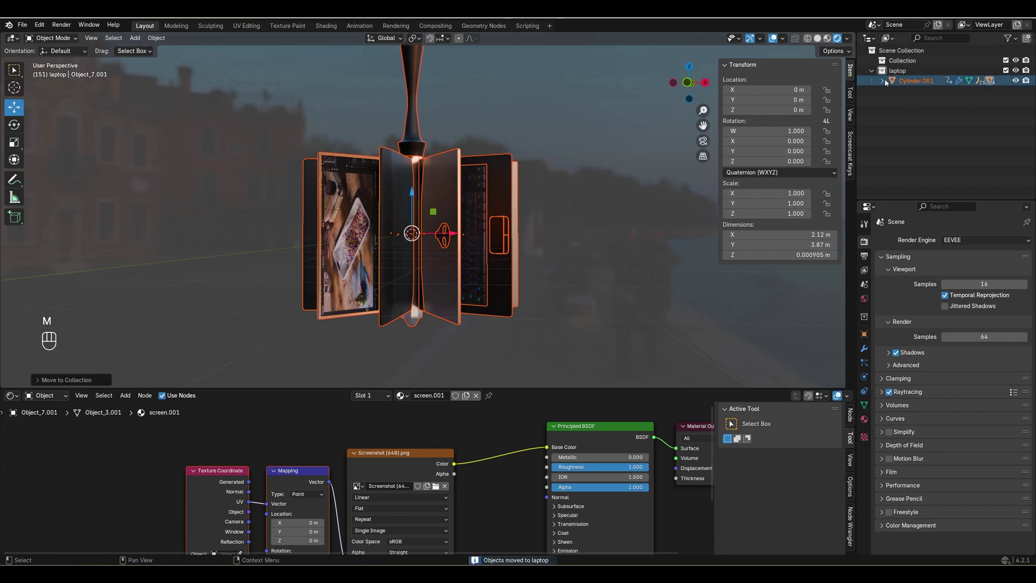
{"action": "left_click", "coordinate": [872, 71]}
{"action": "left_click", "coordinate": [897, 71]}
Save the laptop scene and start a new General file.
{"action": "scroll", "coordinate": [417, 182], "scroll_direction": "down", "scroll_amount": 3}
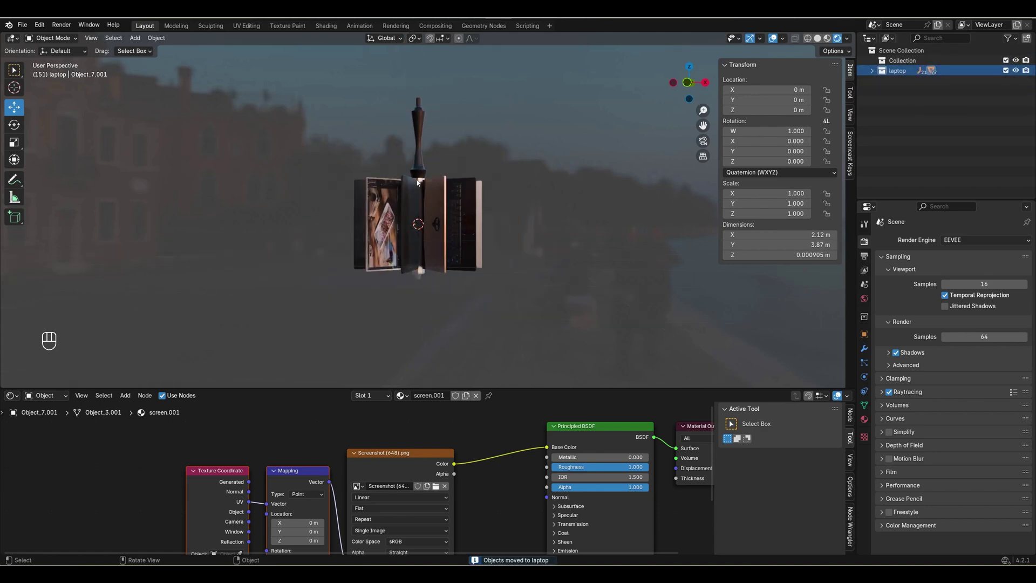
{"action": "middle_click_drag", "start_coordinate": [433, 190], "coordinate": [462, 205]}
{"action": "scroll", "coordinate": [462, 204], "scroll_direction": "up", "scroll_amount": 3}
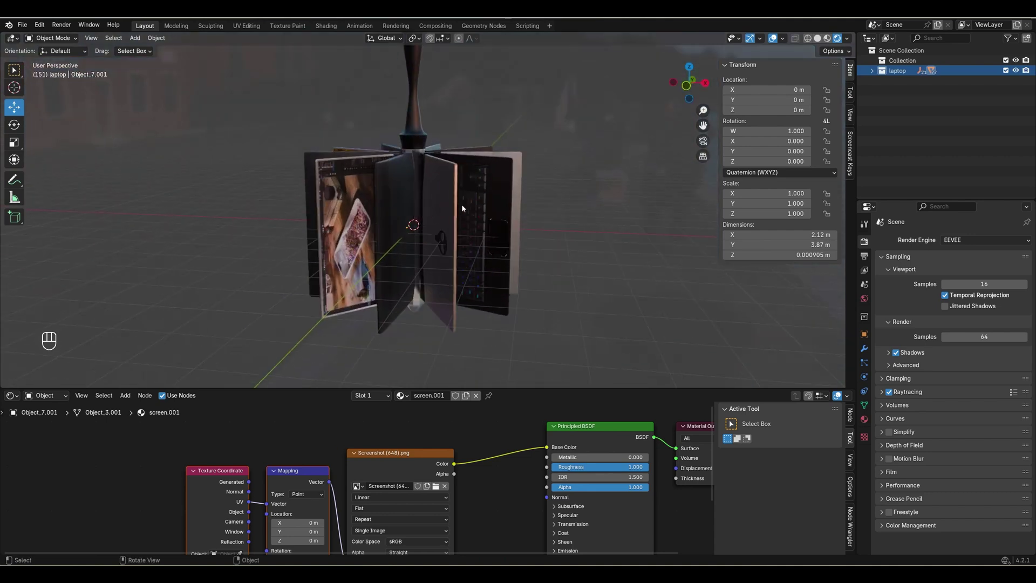
{"action": "key", "text": "ctrl+s"}
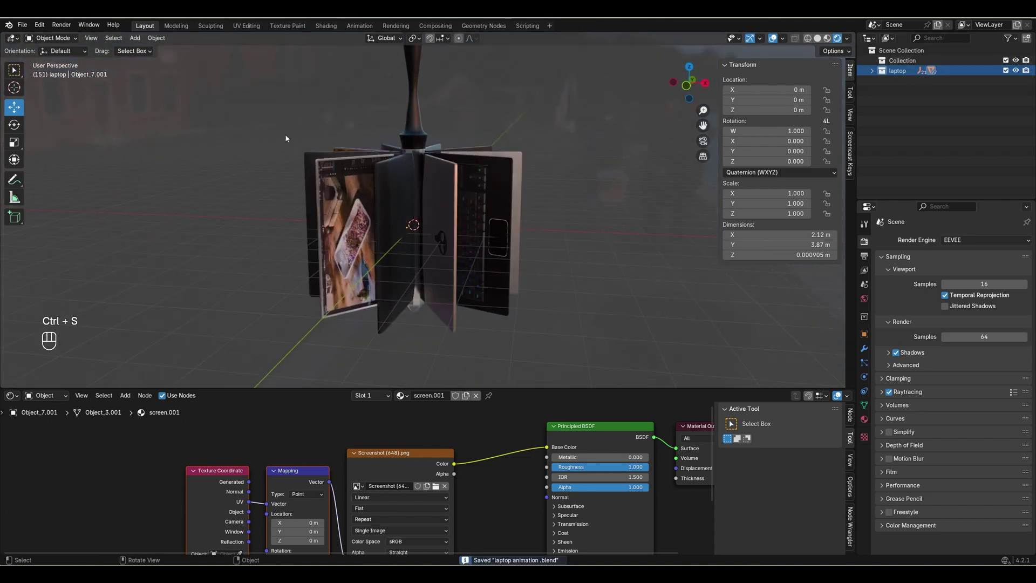
{"action": "left_click", "coordinate": [22, 24]}
{"action": "mouse_move", "coordinate": [40, 36]}
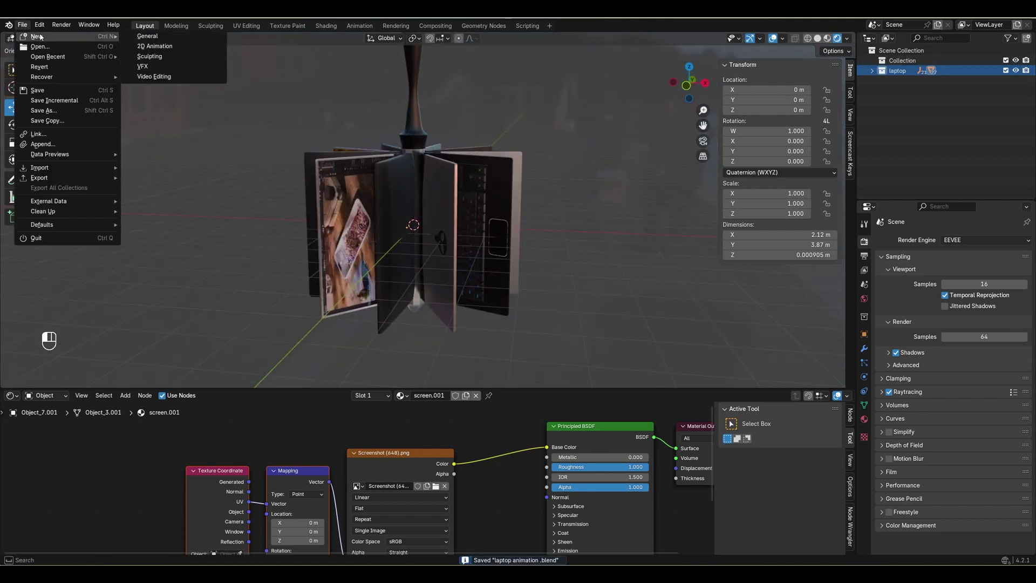
{"action": "left_click", "coordinate": [147, 36]}
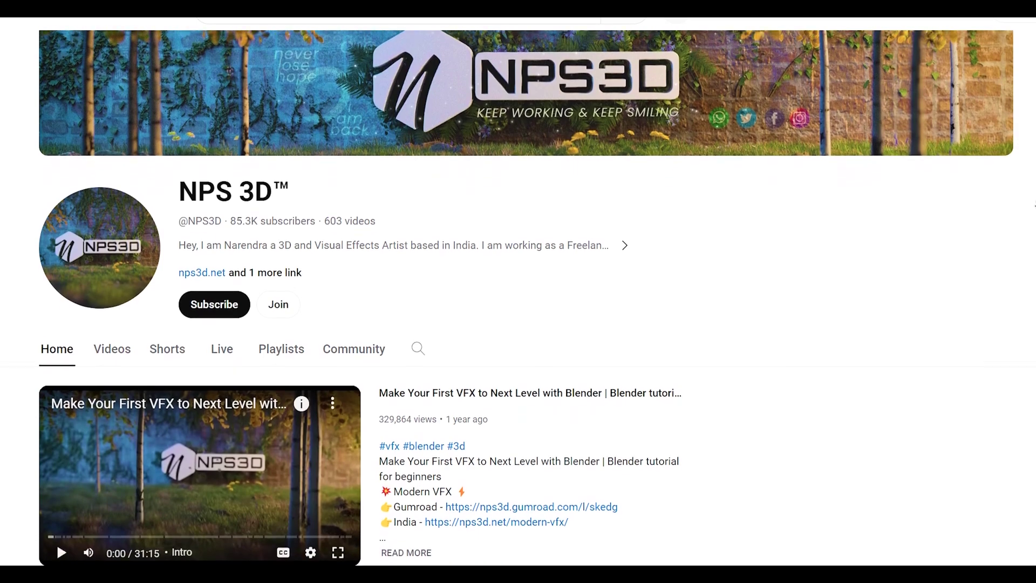
Look through the videos on the NPS 3D YouTube channel and the chapters on the MODERN VFX course page.
{"action": "scroll", "coordinate": [1035, 215], "scroll_direction": "down", "scroll_amount": 7}
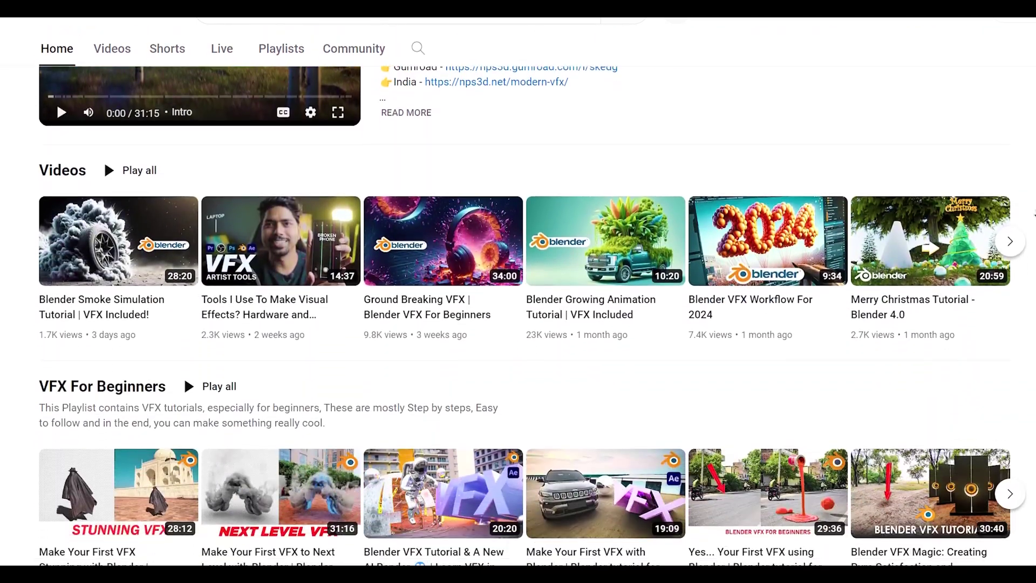
{"action": "scroll", "coordinate": [1035, 215], "scroll_direction": "down", "scroll_amount": 7}
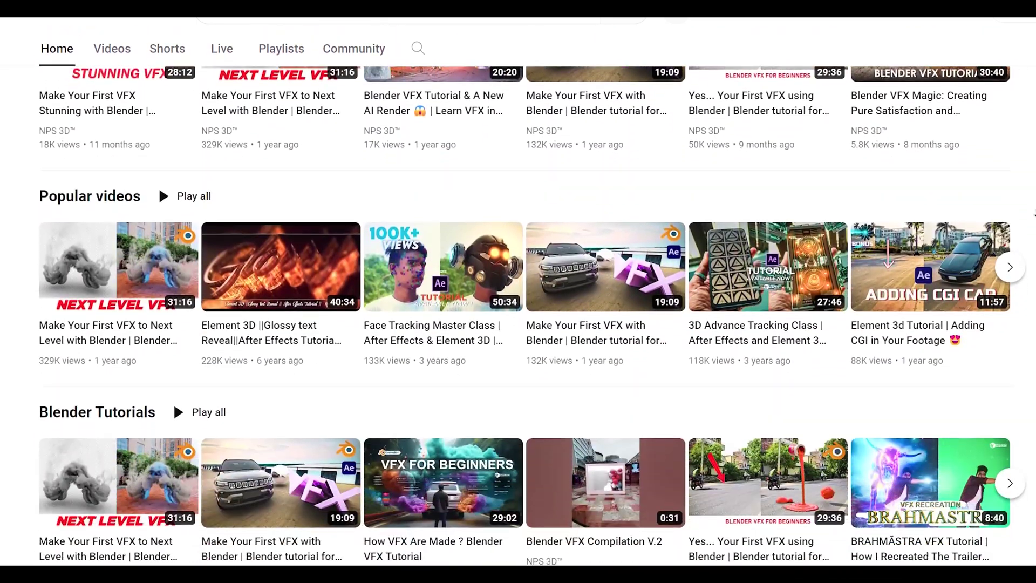
{"action": "scroll", "coordinate": [1035, 214], "scroll_direction": "down", "scroll_amount": 7}
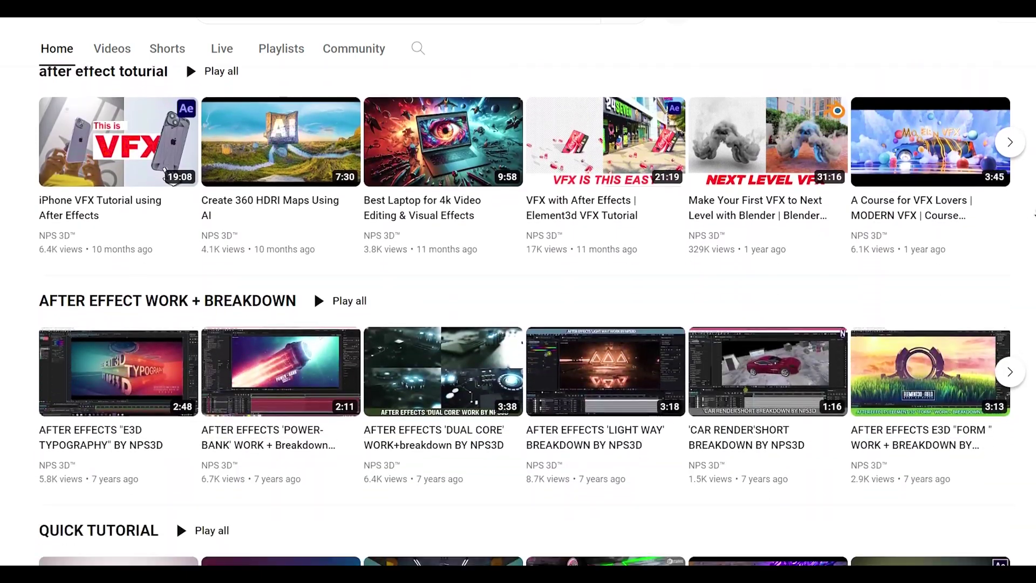
{"action": "scroll", "coordinate": [1035, 214], "scroll_direction": "down", "scroll_amount": 2}
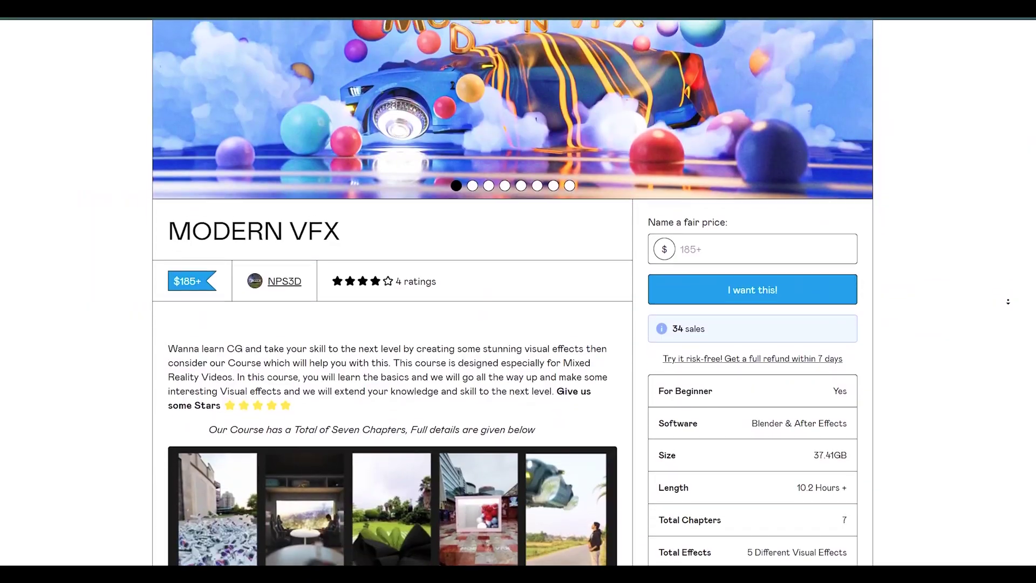
{"action": "scroll", "coordinate": [1008, 305], "scroll_direction": "down", "scroll_amount": 3}
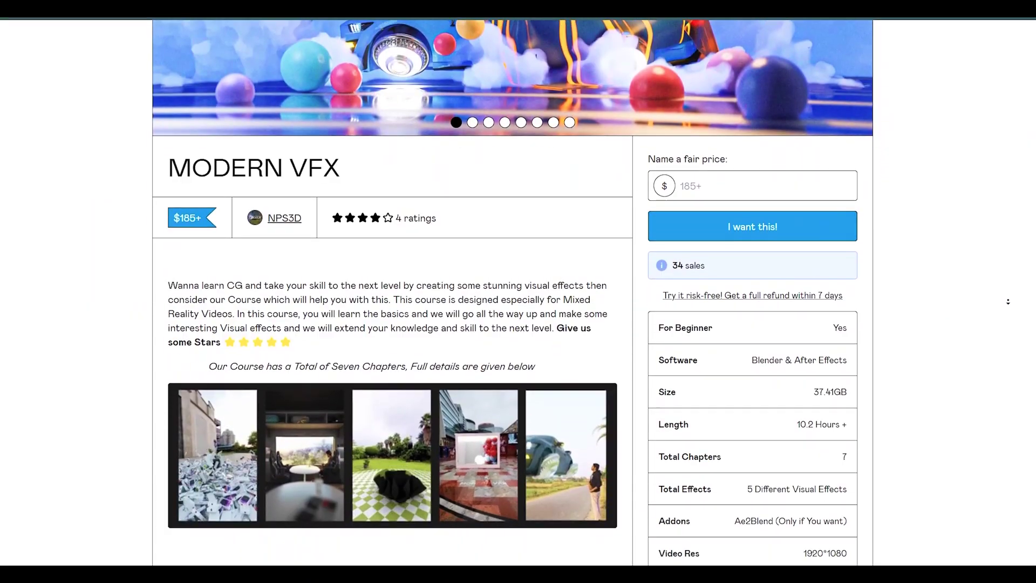
{"action": "scroll", "coordinate": [1008, 305], "scroll_direction": "down", "scroll_amount": 6}
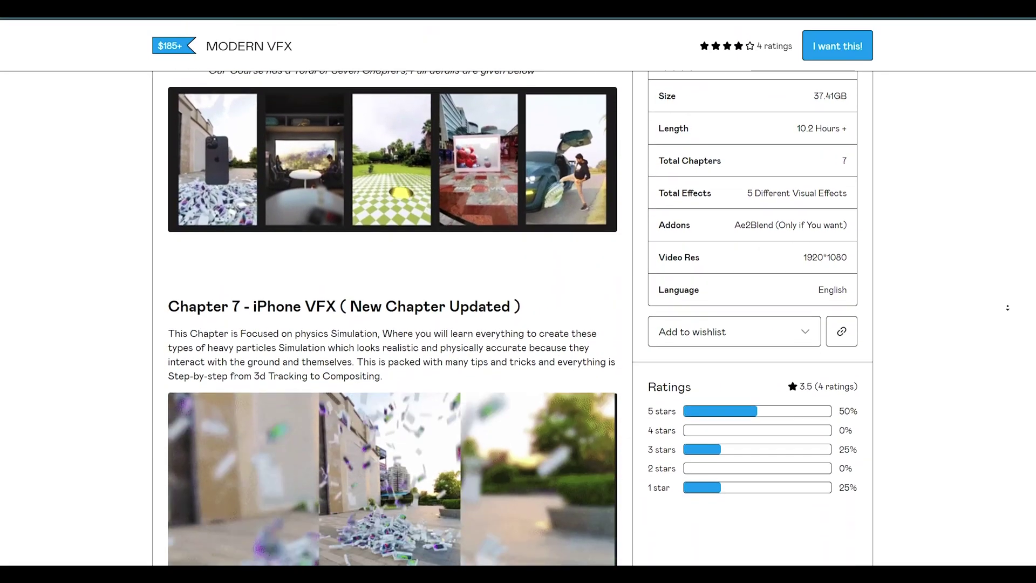
{"action": "scroll", "coordinate": [1007, 309], "scroll_direction": "down", "scroll_amount": 8}
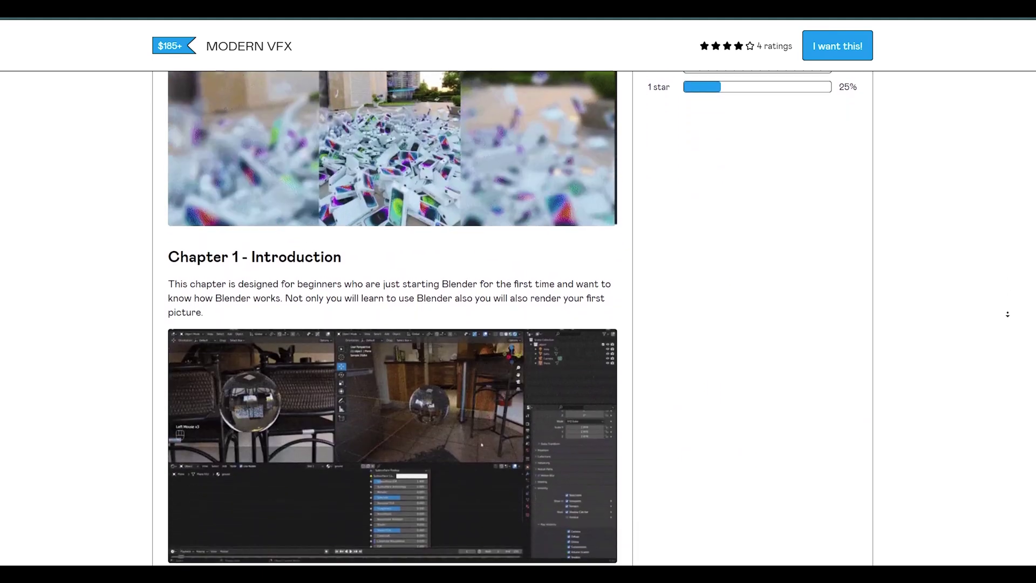
{"action": "scroll", "coordinate": [1007, 314], "scroll_direction": "down", "scroll_amount": 9}
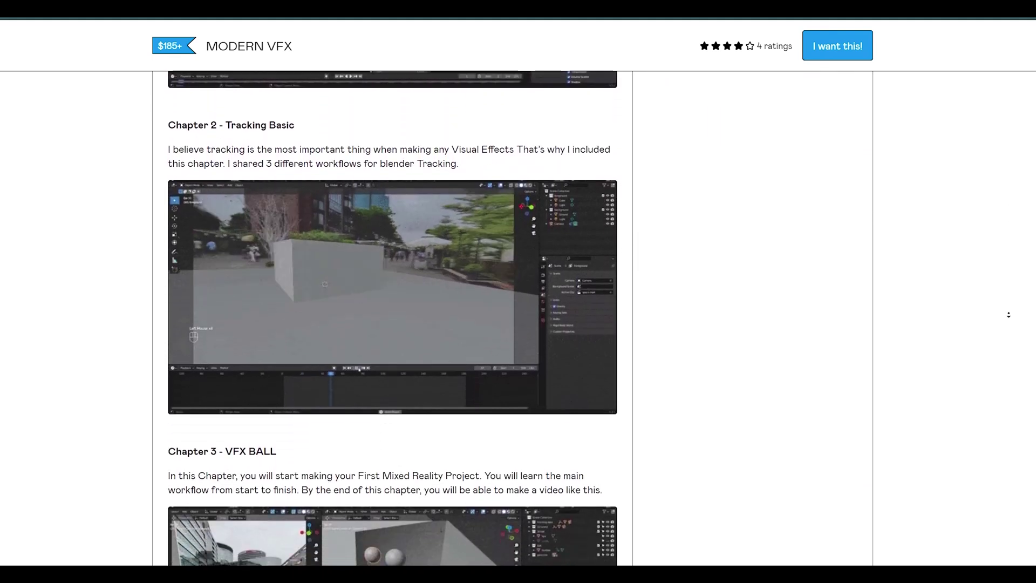
{"action": "scroll", "coordinate": [1007, 313], "scroll_direction": "down", "scroll_amount": 3}
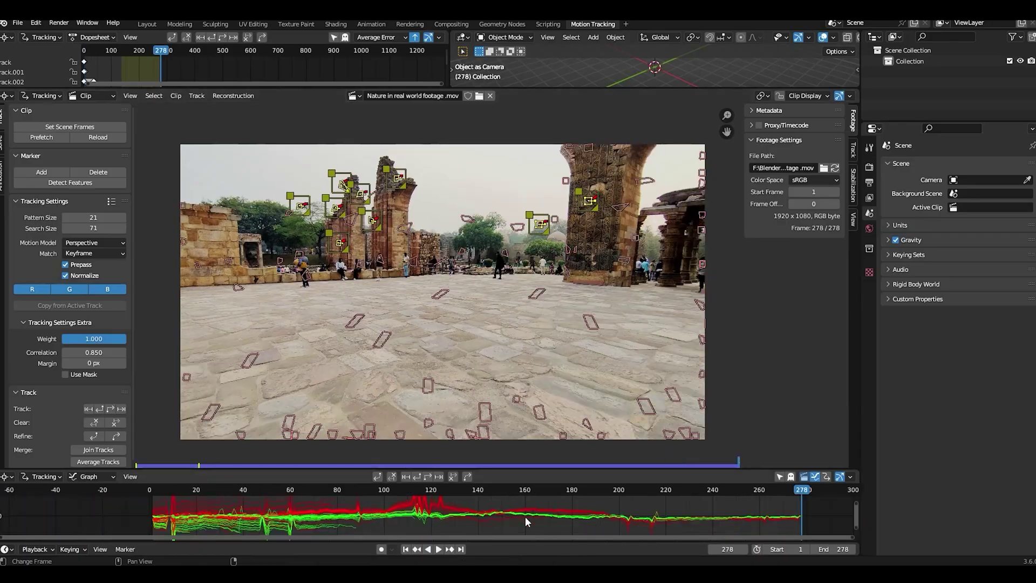
Examine the tracking curves of the Nature in real world footage .mov clip while scrubbing through its frames.
{"action": "scroll", "coordinate": [249, 470], "scroll_direction": "up", "scroll_amount": 4}
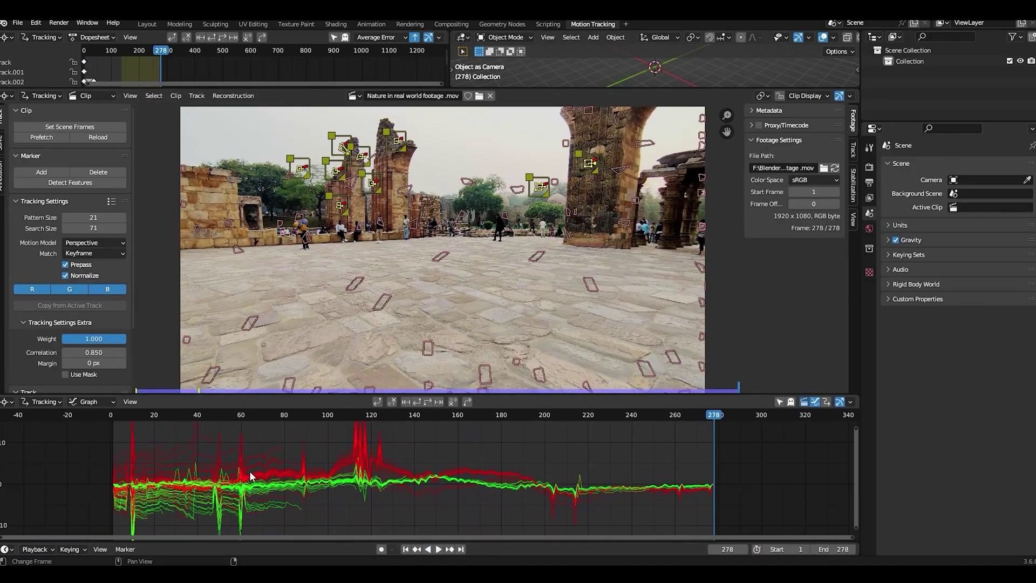
{"action": "left_click", "coordinate": [138, 416]}
{"action": "left_click_drag", "start_coordinate": [138, 417], "coordinate": [373, 420]}
{"action": "left_click_drag", "start_coordinate": [273, 417], "coordinate": [594, 421]}
{"action": "scroll", "coordinate": [544, 476], "scroll_direction": "up", "scroll_amount": 8}
{"action": "scroll", "coordinate": [544, 477], "scroll_direction": "down", "scroll_amount": 4}
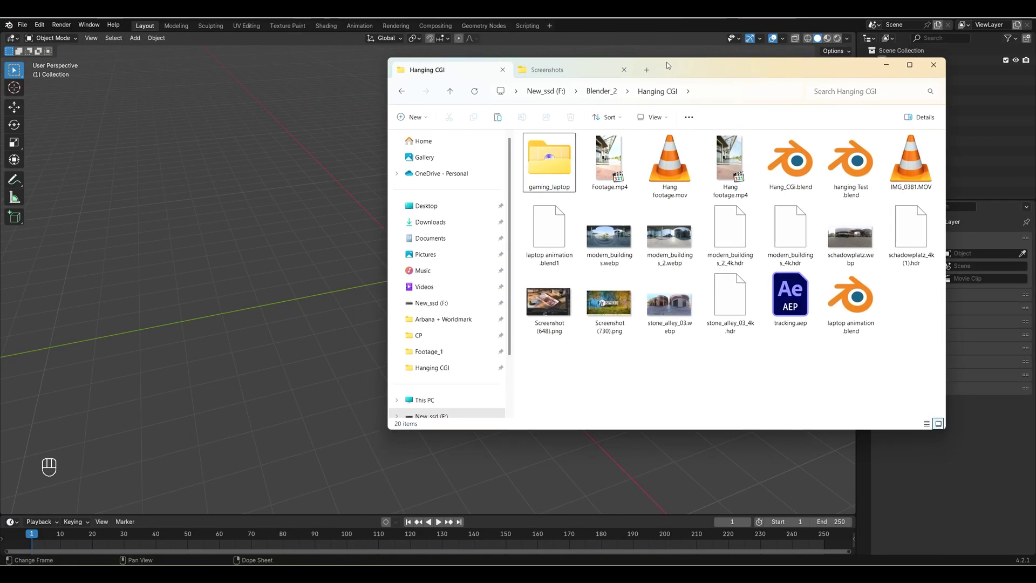
Open tracking.blend from the Hanging CGI folder in Blender and play the tracked camera footage from the first frame.
{"action": "left_click_drag", "start_coordinate": [667, 65], "coordinate": [680, 68]}
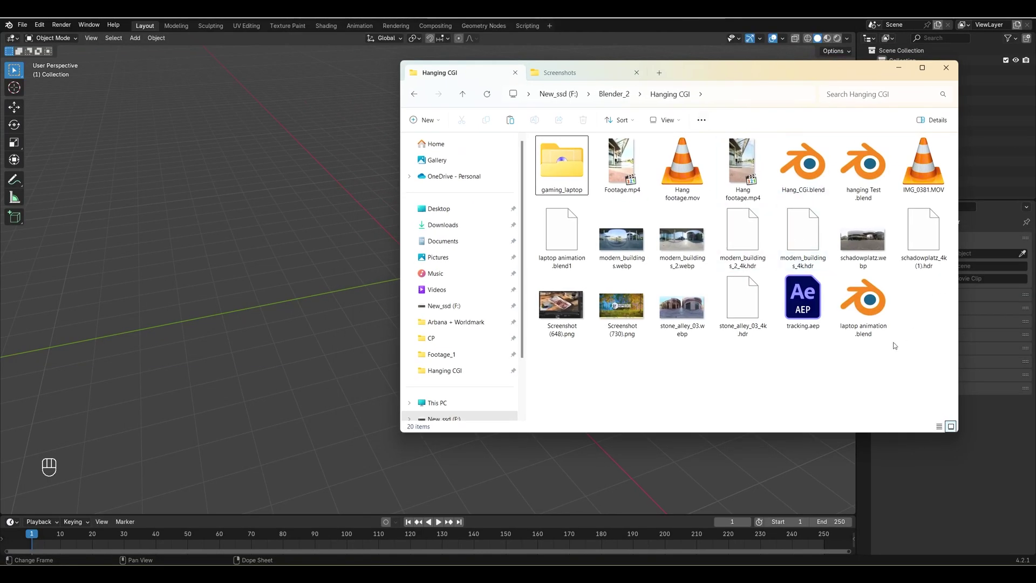
{"action": "left_click_drag", "start_coordinate": [923, 303], "coordinate": [274, 267]}
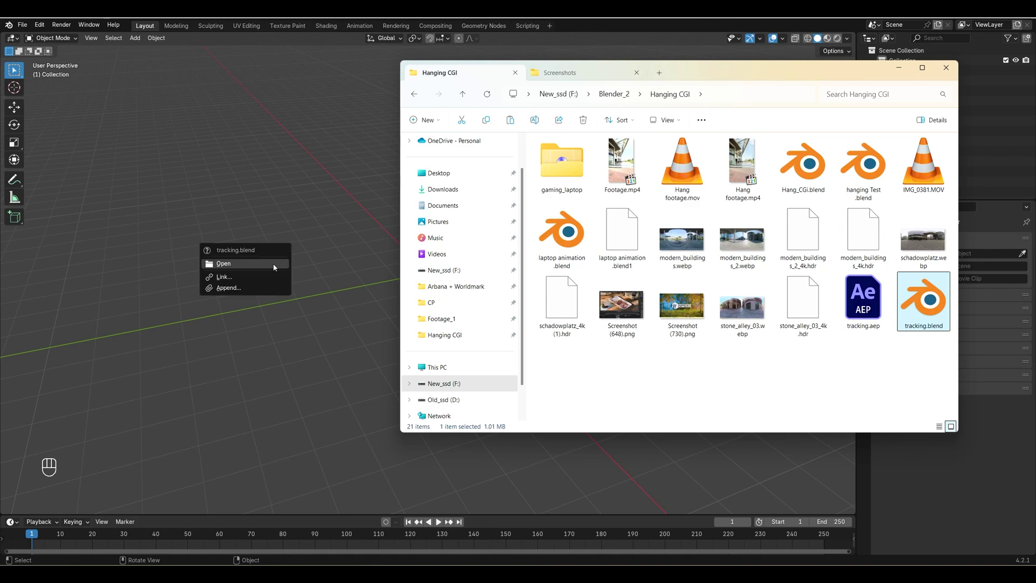
{"action": "left_click", "coordinate": [274, 267]}
{"action": "left_click_drag", "start_coordinate": [370, 470], "coordinate": [470, 487]}
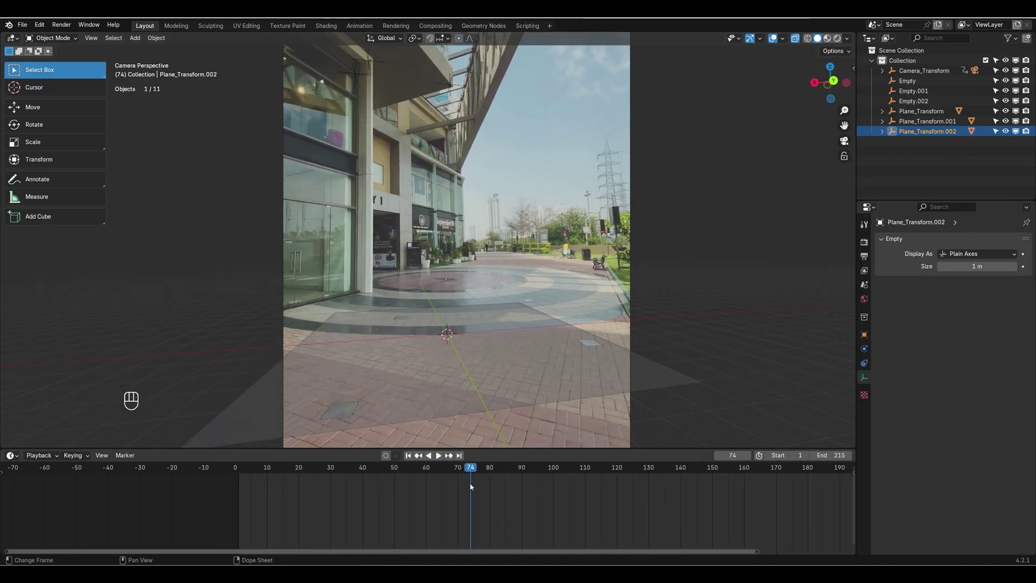
{"action": "left_click", "coordinate": [408, 455]}
{"action": "key", "text": "space"}
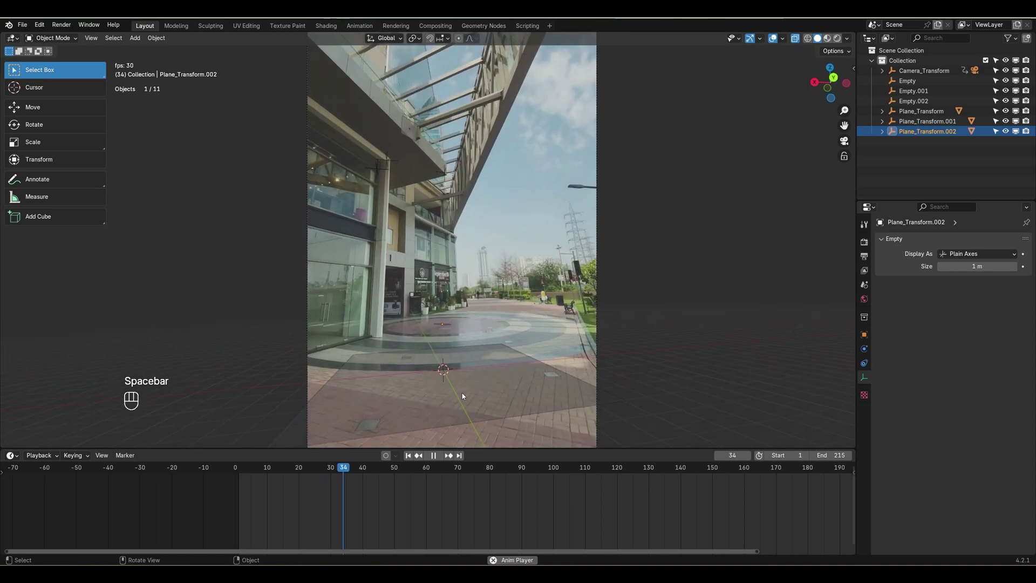
{"action": "key", "text": "space"}
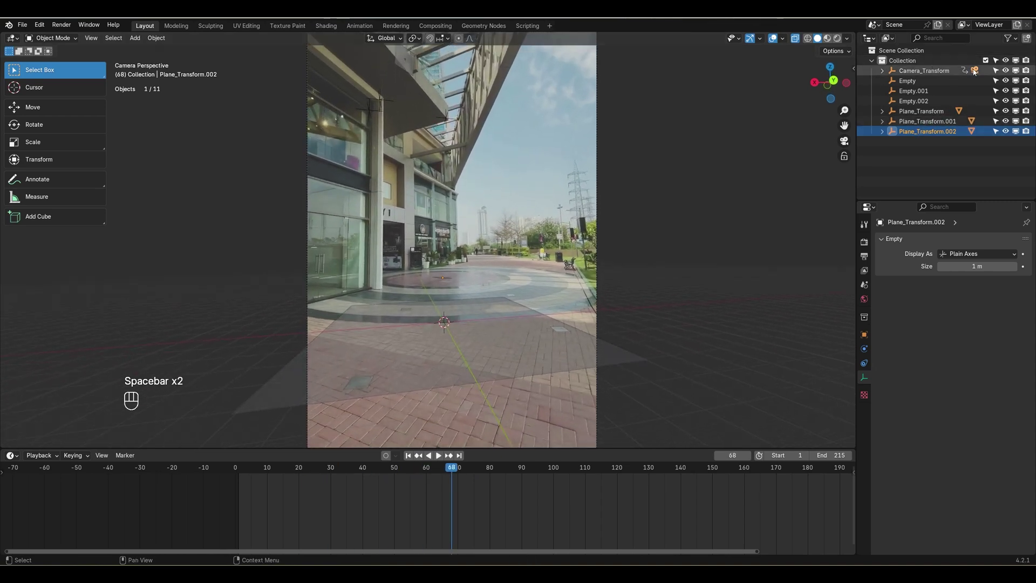
Set the opacity of the camera's Hang footage.mp4 background to 1.000, play the shot and save the file.
{"action": "left_click", "coordinate": [975, 70]}
{"action": "left_click", "coordinate": [864, 378]}
{"action": "scroll", "coordinate": [943, 474], "scroll_direction": "down", "scroll_amount": 3}
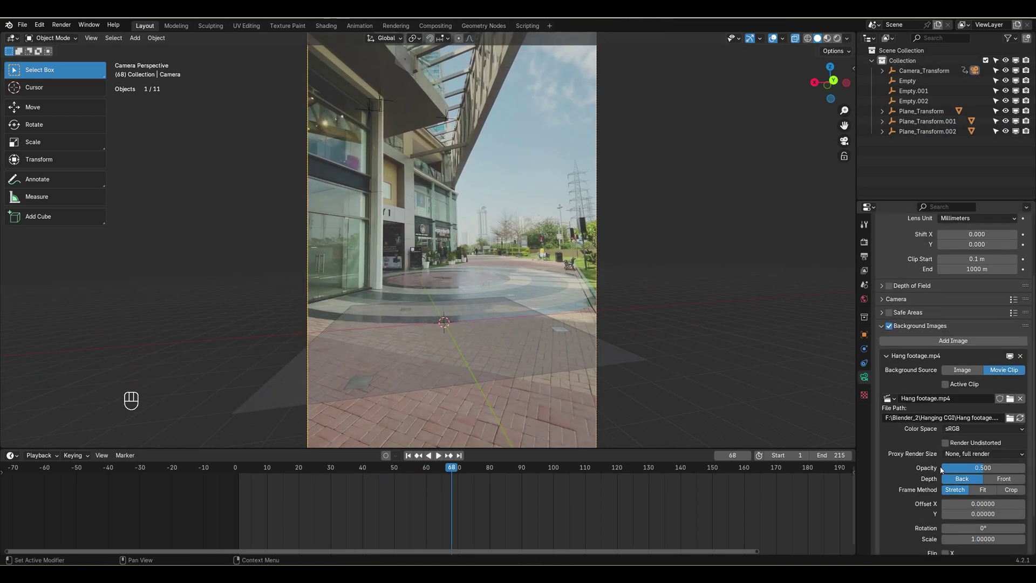
{"action": "left_click_drag", "start_coordinate": [944, 468], "coordinate": [1020, 468]}
{"action": "key", "text": "space"}
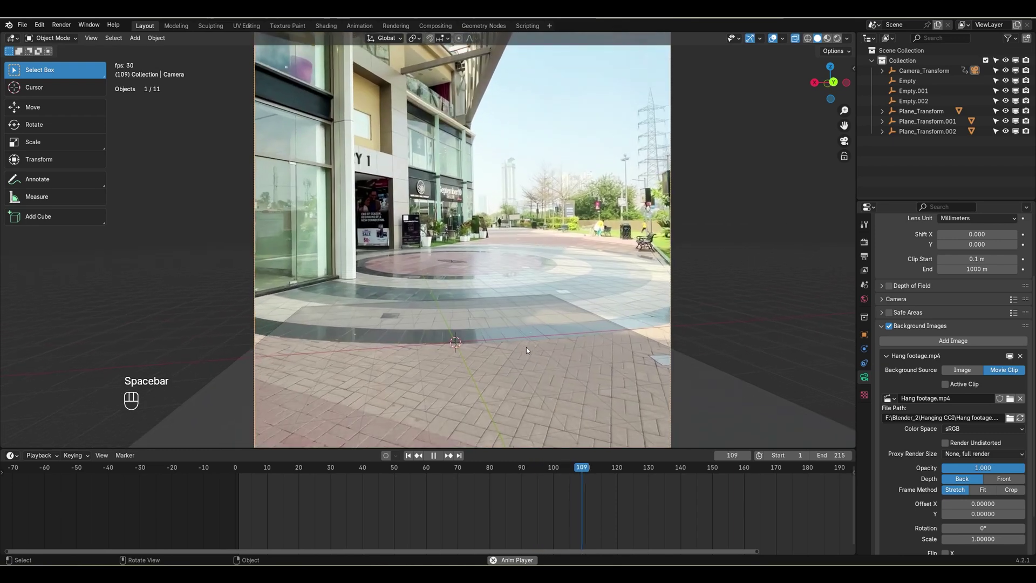
{"action": "key", "text": "space"}
{"action": "key", "text": "ctrl+s"}
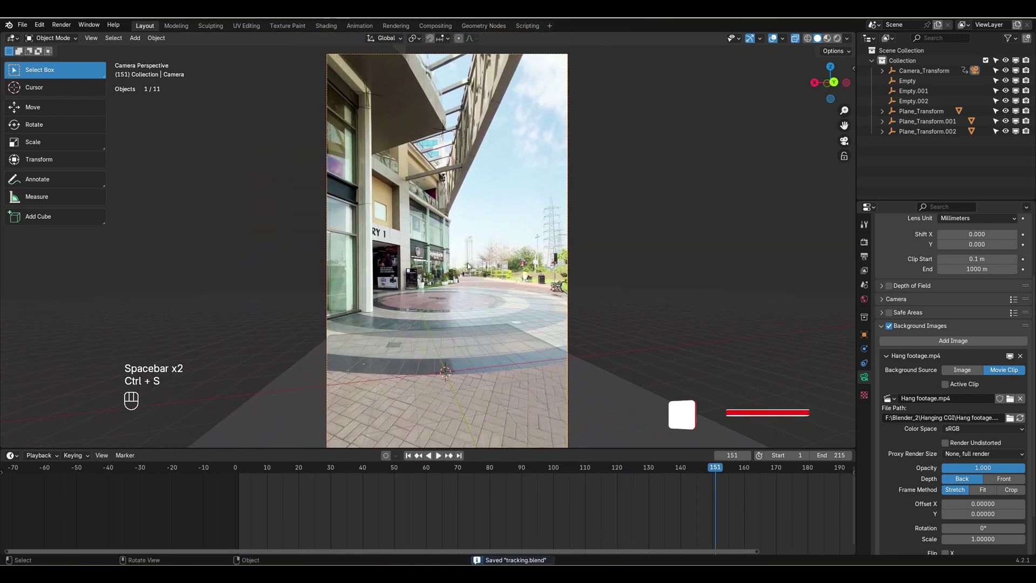
Hide the viewport toolbar and append the laptop collection from "laptop animation .blend" in the Hanging CGI folder.
{"action": "middle_click_drag", "start_coordinate": [469, 261], "coordinate": [477, 254], "text": "shift"}
{"action": "key", "text": "t"}
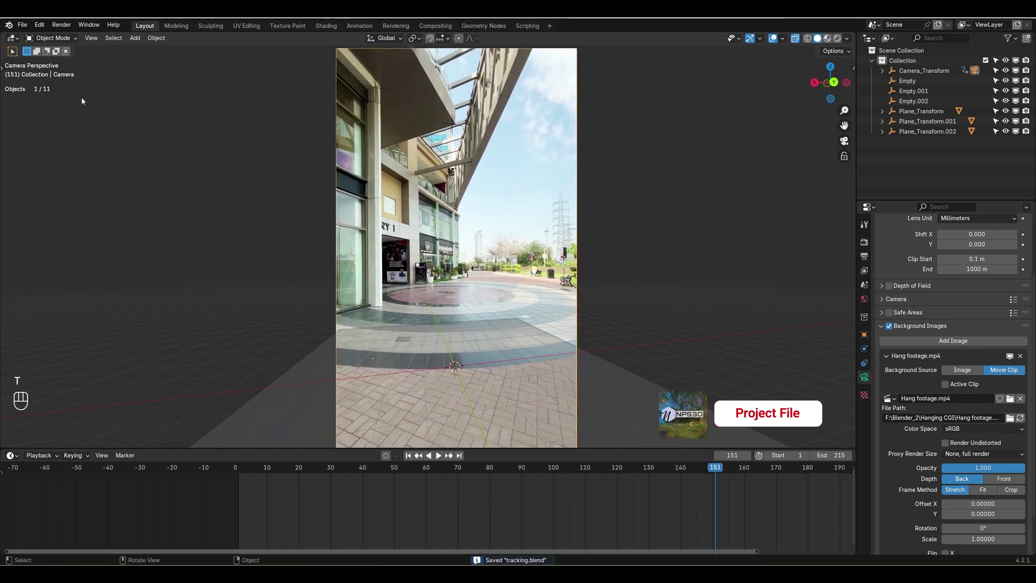
{"action": "left_click", "coordinate": [23, 25]}
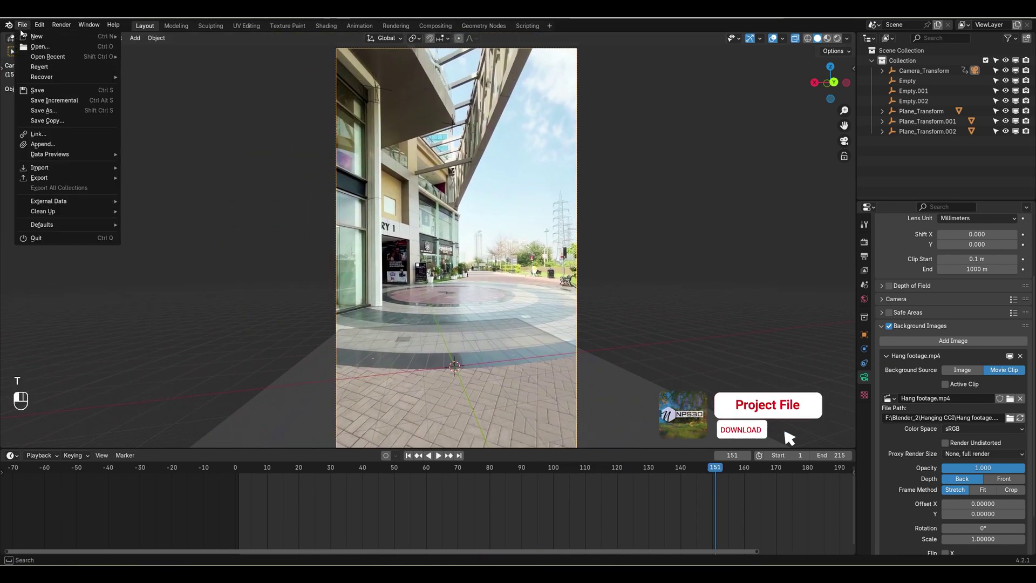
{"action": "left_click", "coordinate": [43, 144]}
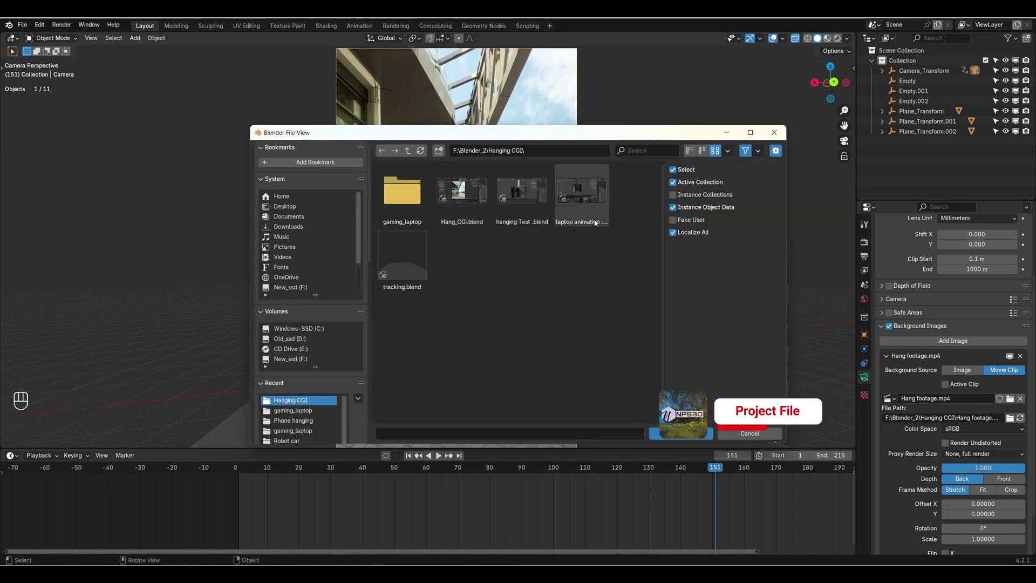
{"action": "left_click", "coordinate": [594, 225]}
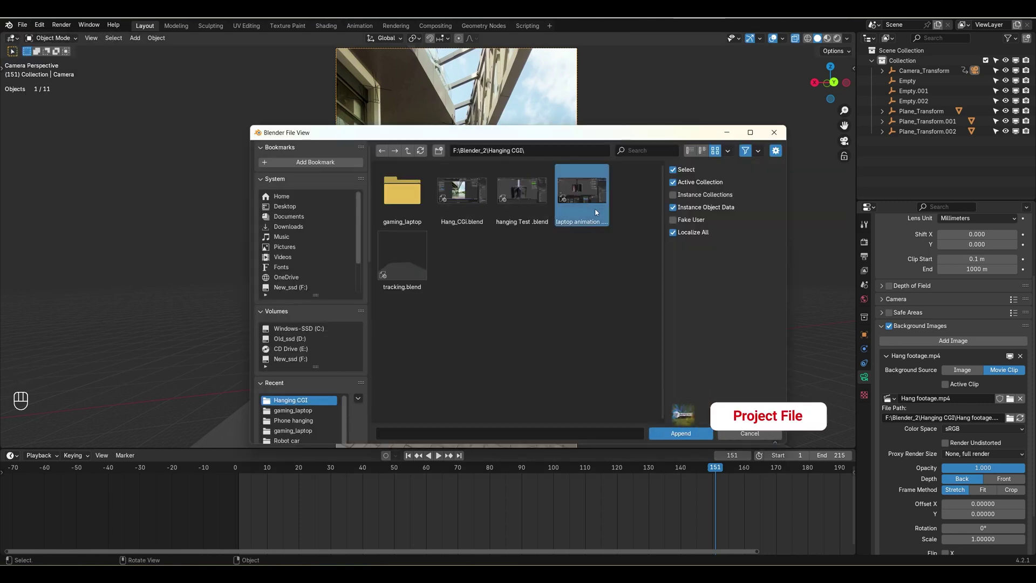
{"action": "left_click", "coordinate": [676, 434]}
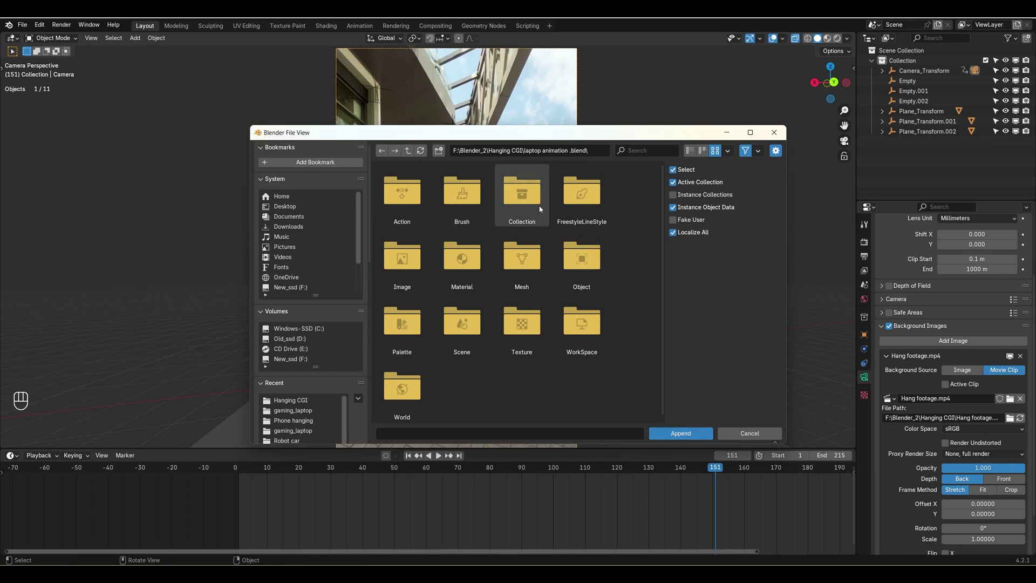
{"action": "double_click", "coordinate": [526, 197]}
{"action": "left_click", "coordinate": [462, 195]}
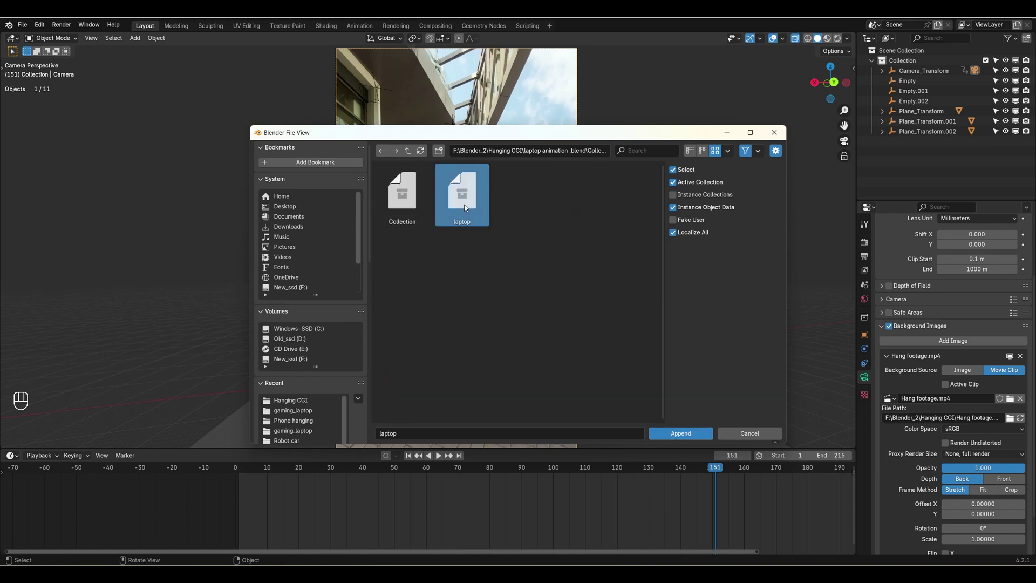
{"action": "left_click", "coordinate": [677, 434]}
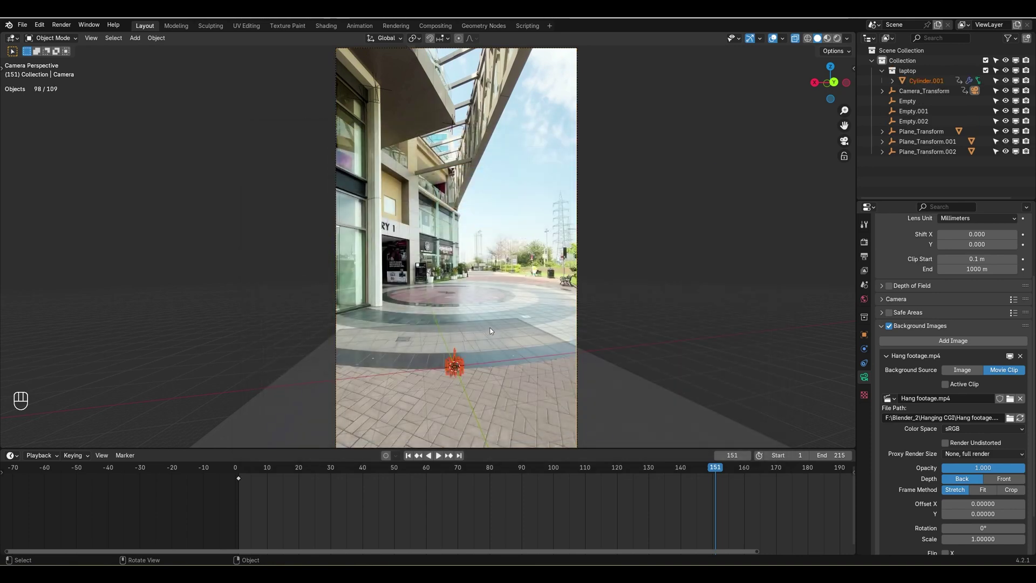
Move the appended laptop objects into a new collection named laptop and play the tracked shot.
{"action": "key", "text": "m"}
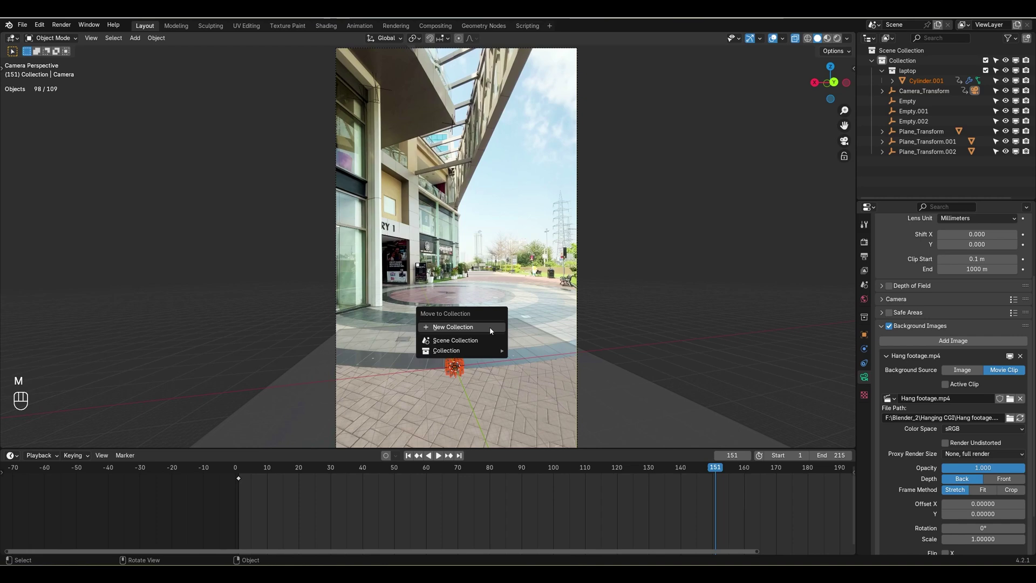
{"action": "left_click", "coordinate": [491, 328]}
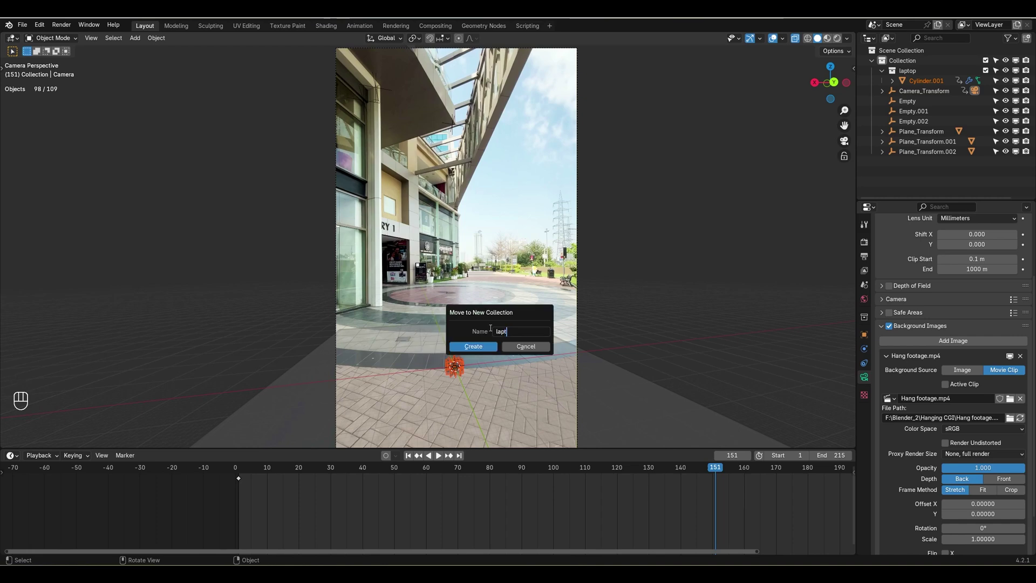
{"action": "type", "text": "lapto"}
{"action": "type", "text": "p"}
{"action": "key", "text": "Return"}
{"action": "key", "text": "space"}
{"action": "key", "text": "space"}
{"action": "key", "text": "space"}
{"action": "key", "text": "space"}
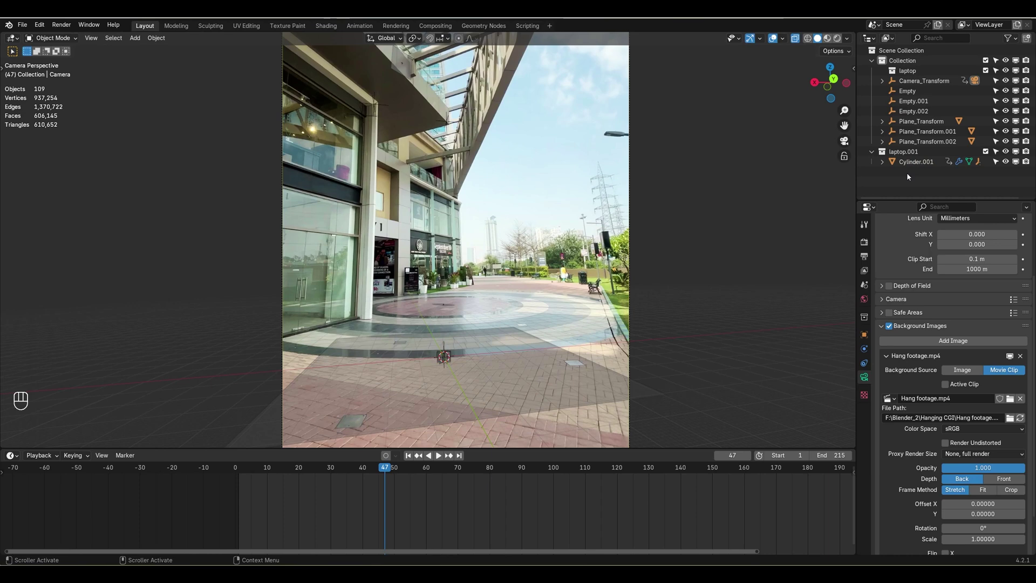
Add a cube named 1 to the main collection and exclude the laptop.001 collection from the view layer.
{"action": "key", "text": "shift+a"}
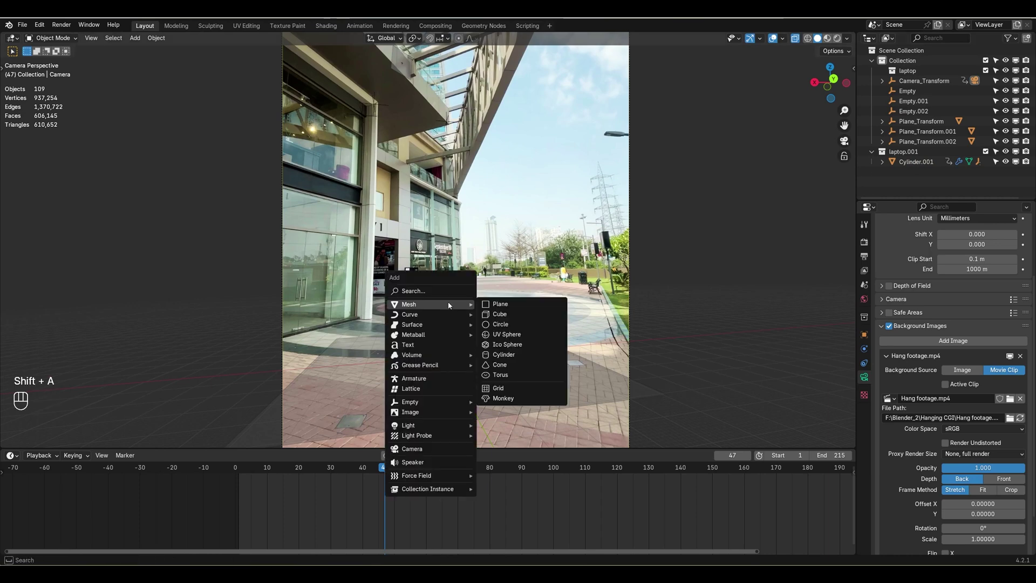
{"action": "left_click", "coordinate": [523, 313]}
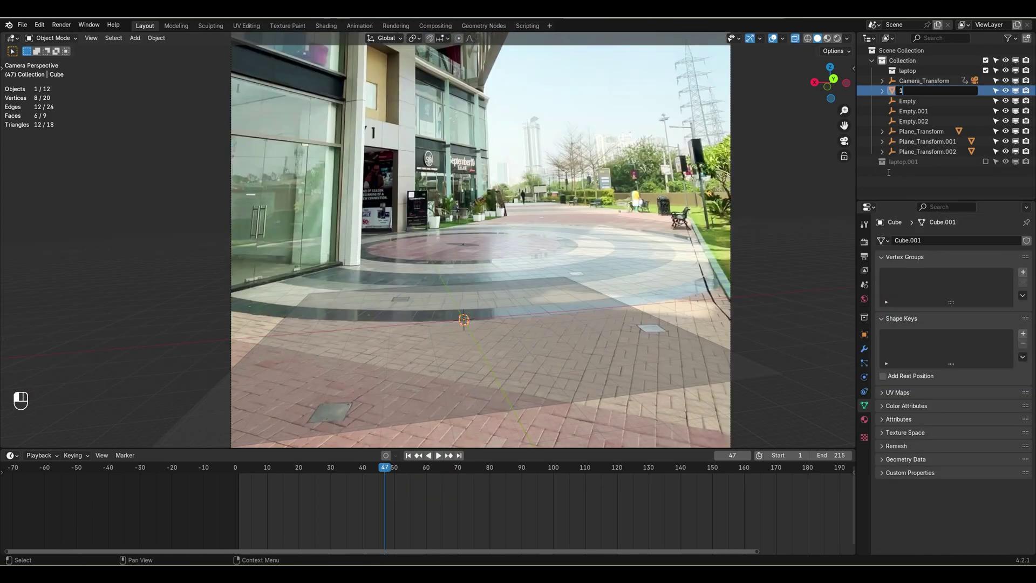
Parent Camera_Transform, the three empties and the three Plane_Transform objects to cube 1 as Object.
{"action": "left_click", "coordinate": [929, 91]}
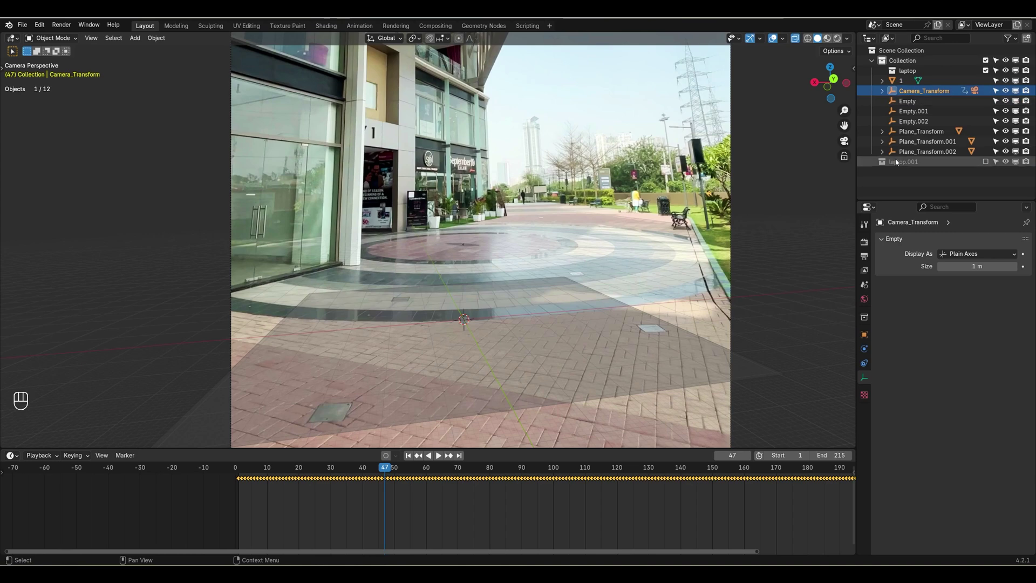
{"action": "left_click", "coordinate": [911, 151], "text": "shift"}
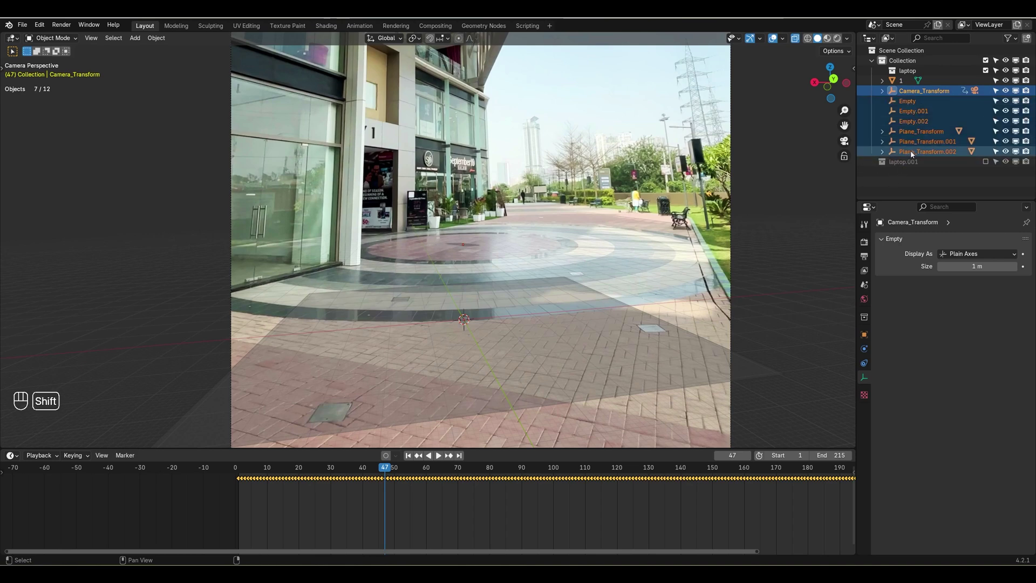
{"action": "scroll", "coordinate": [494, 287], "scroll_direction": "up", "scroll_amount": 10}
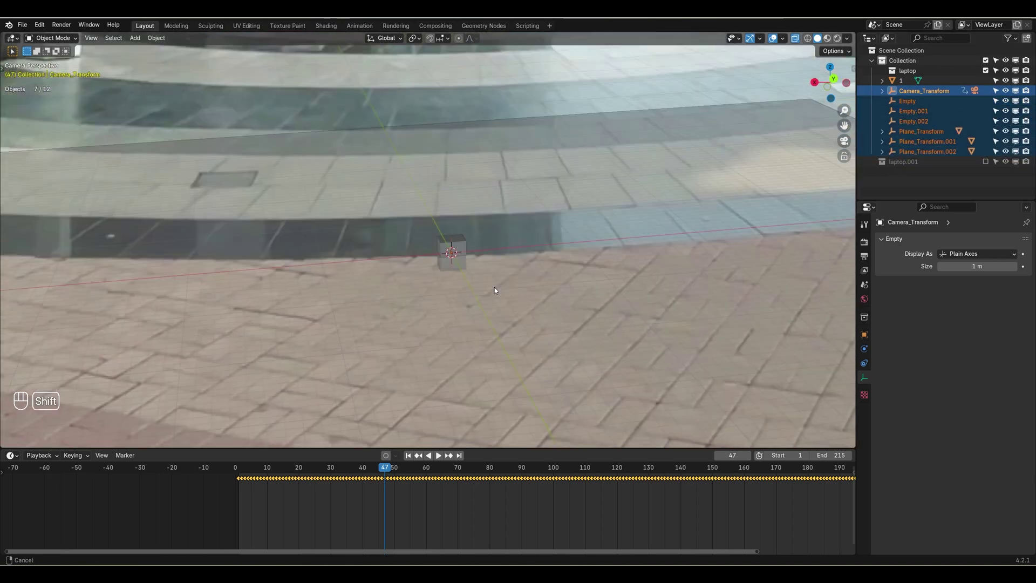
{"action": "left_click", "coordinate": [529, 343], "text": "shift"}
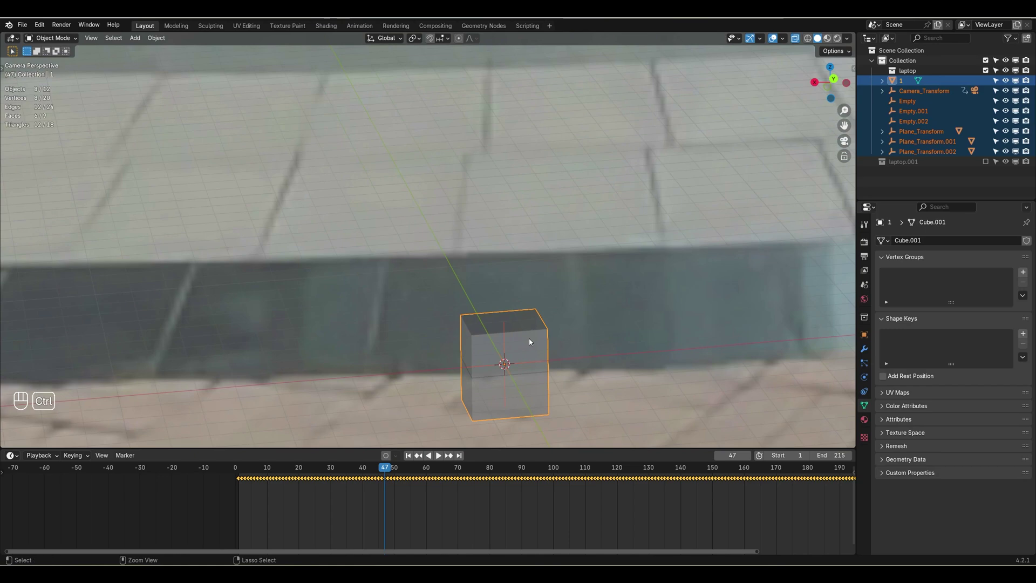
{"action": "key", "text": "ctrl+p"}
{"action": "left_click", "coordinate": [530, 341]}
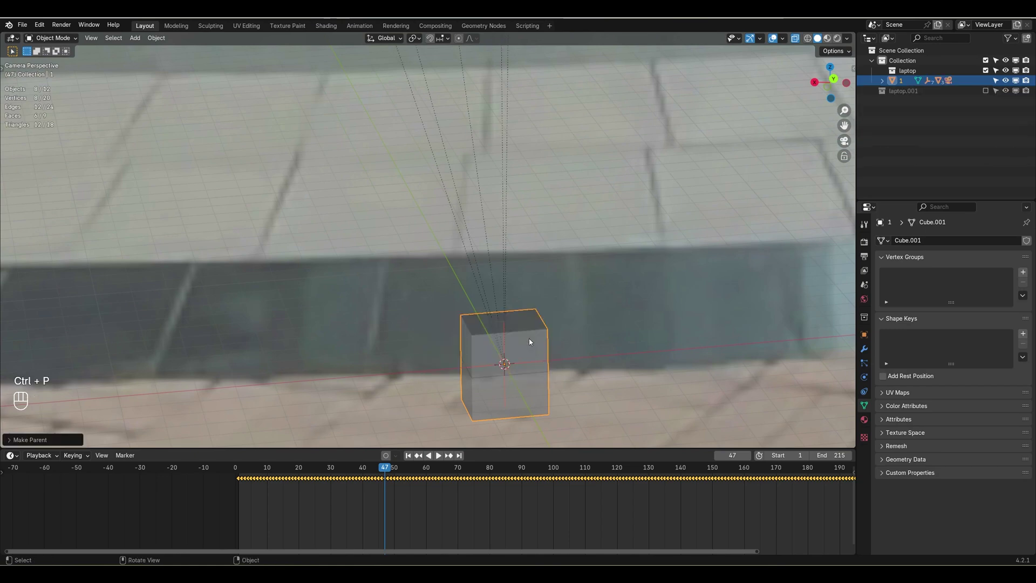
Select only the parent cube 1 in the camera view and scale it down.
{"action": "scroll", "coordinate": [541, 323], "scroll_direction": "down", "scroll_amount": 8}
{"action": "middle_click_drag", "start_coordinate": [508, 236], "coordinate": [518, 246], "text": "shift"}
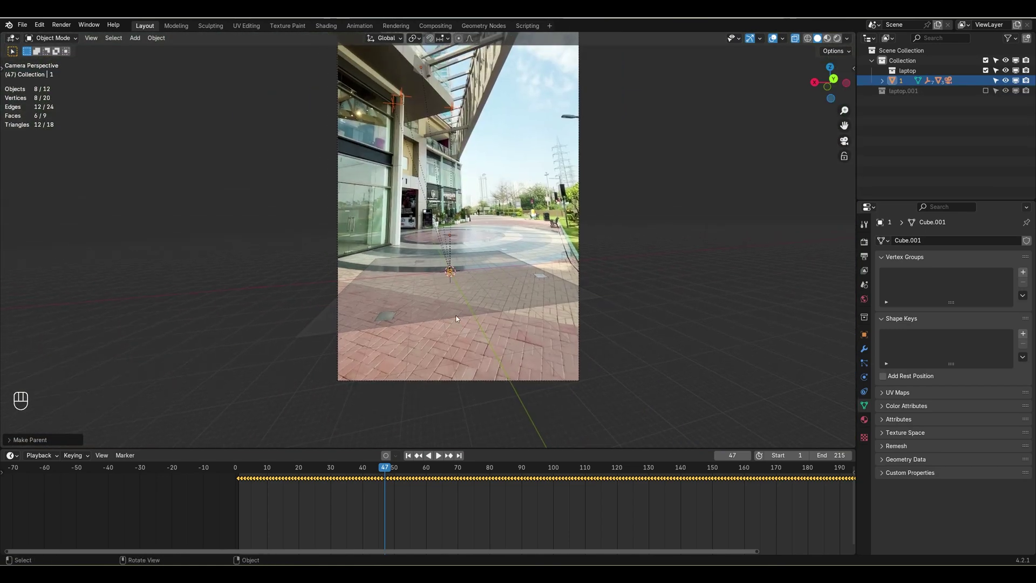
{"action": "scroll", "coordinate": [494, 304], "scroll_direction": "up", "scroll_amount": 5}
{"action": "left_click", "coordinate": [507, 352]}
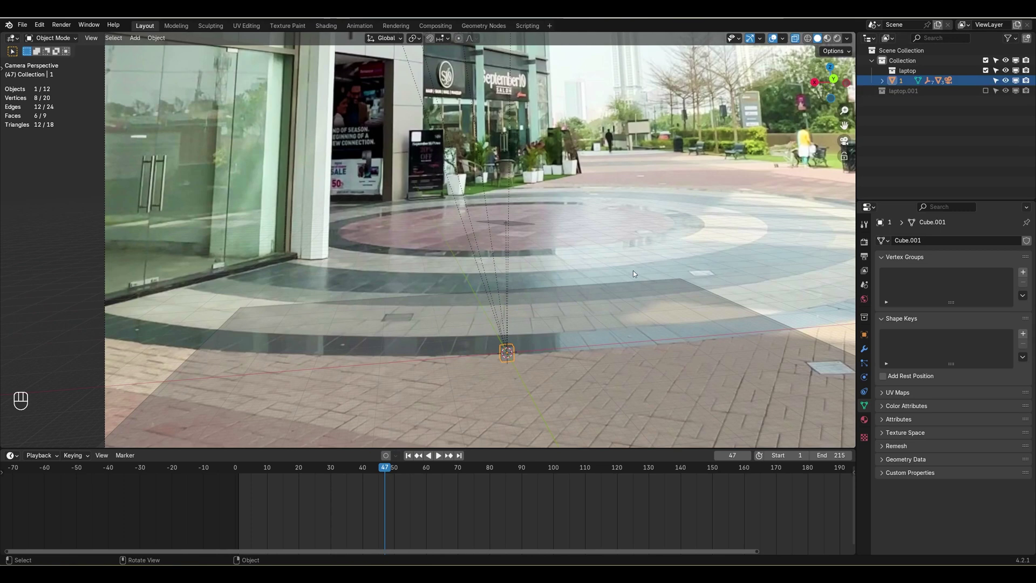
{"action": "scroll", "coordinate": [633, 271], "scroll_direction": "down", "scroll_amount": 4}
{"action": "key", "text": "s"}
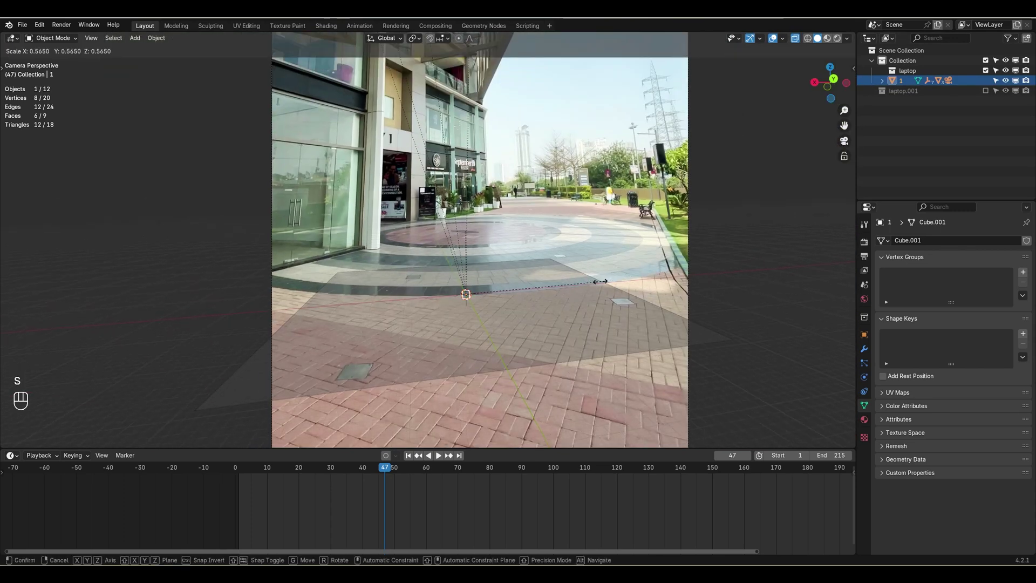
{"action": "left_click", "coordinate": [505, 290]}
{"action": "key", "text": "shift+a"}
{"action": "mouse_move", "coordinate": [513, 287]}
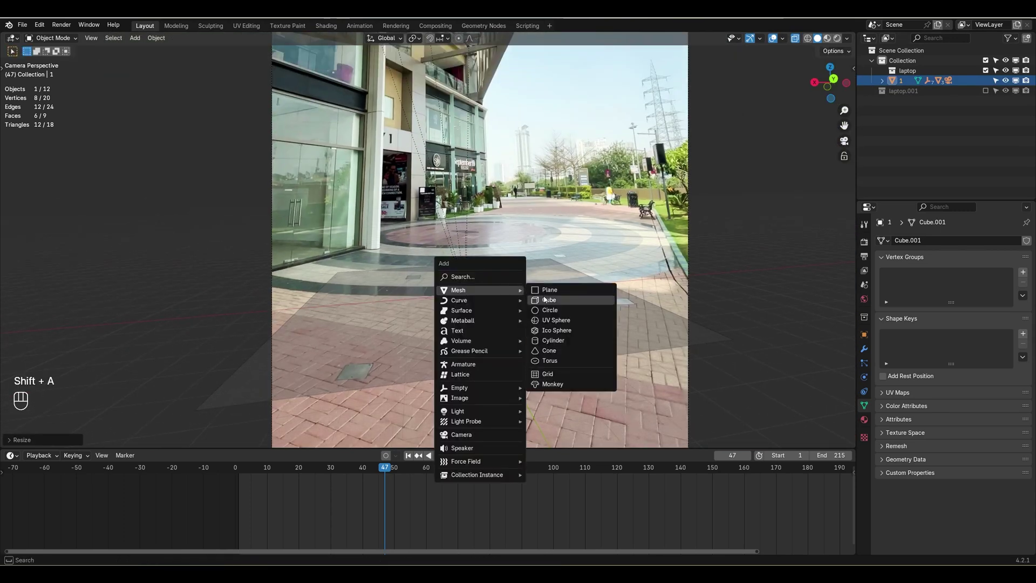
{"action": "left_click", "coordinate": [540, 300]}
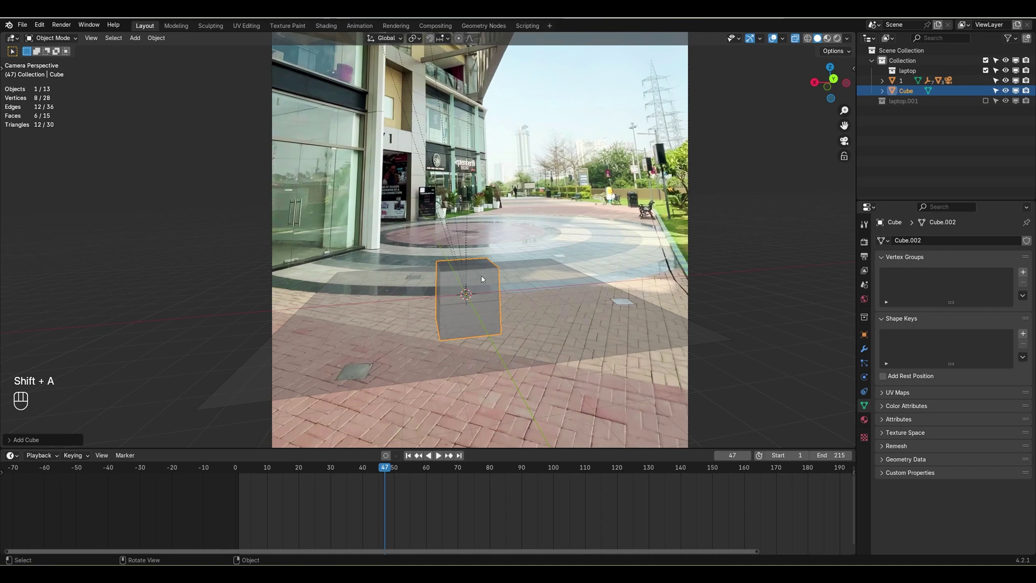
{"action": "key", "text": "ctrl+z"}
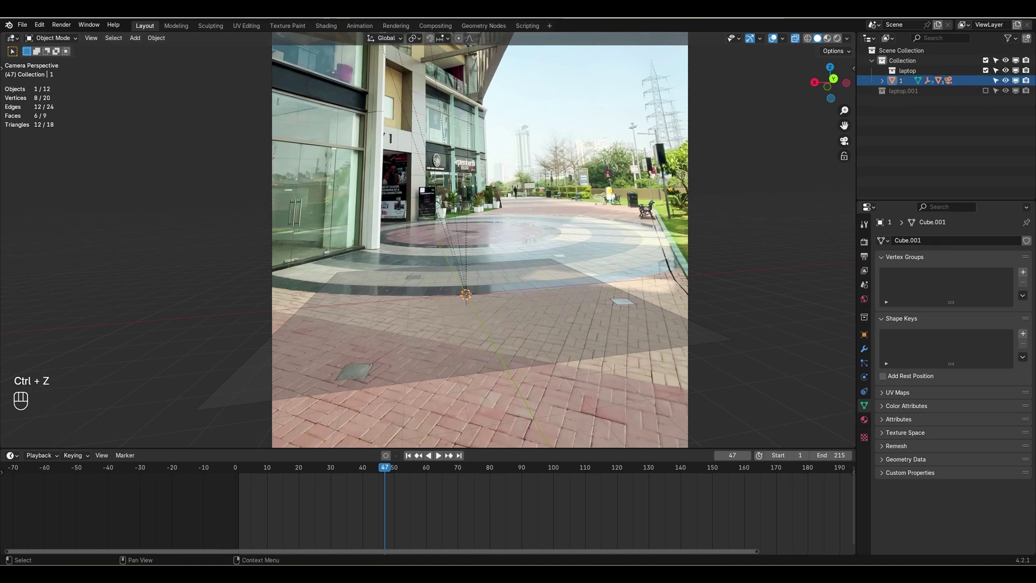
Enable the laptop.001 collection and scale parent cube 1 up so the laptop model looks smaller against the footage.
{"action": "left_click", "coordinate": [986, 91]}
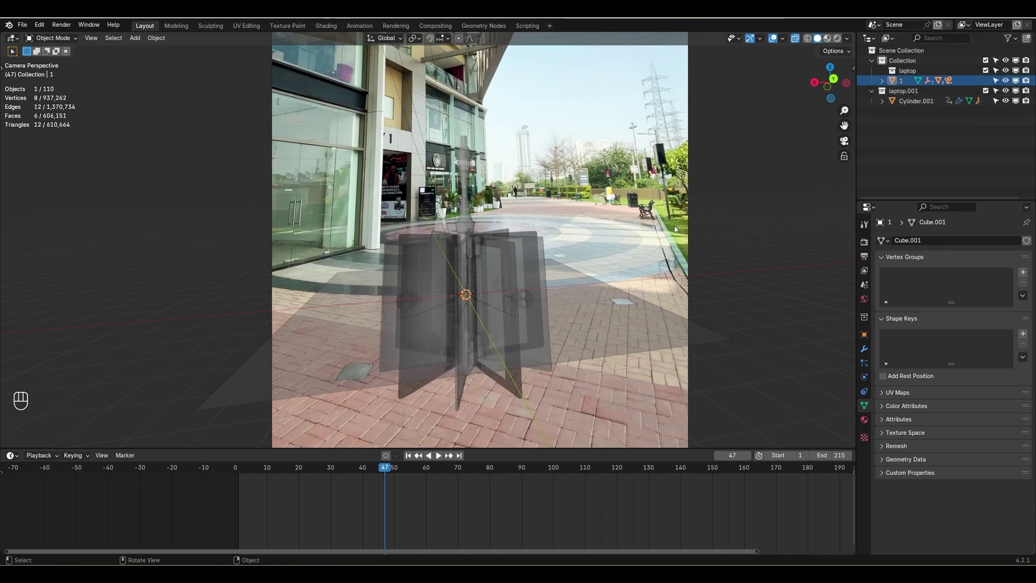
{"action": "scroll", "coordinate": [518, 248], "scroll_direction": "down", "scroll_amount": 3}
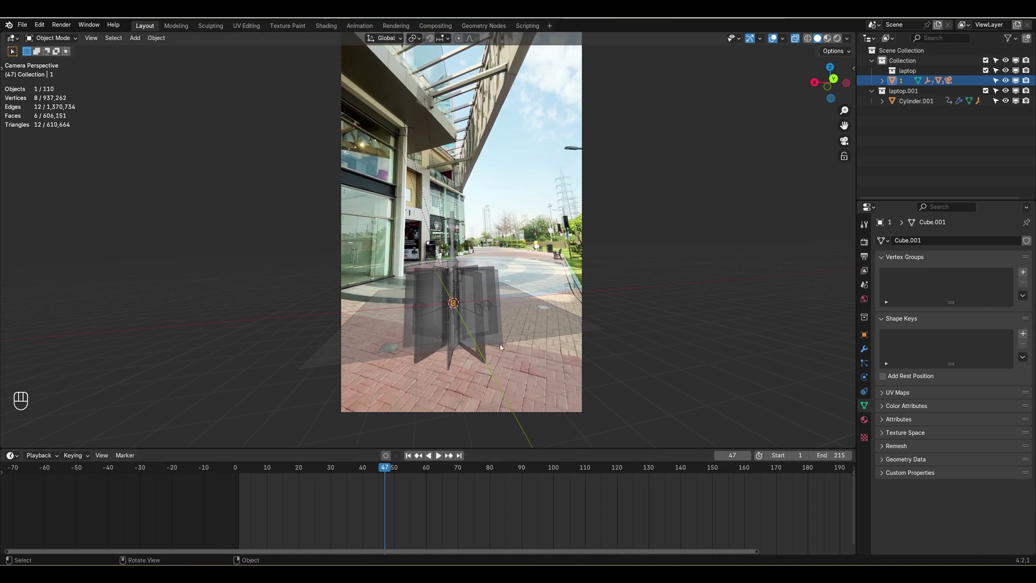
{"action": "scroll", "coordinate": [501, 349], "scroll_direction": "up", "scroll_amount": 2}
{"action": "key", "text": "s"}
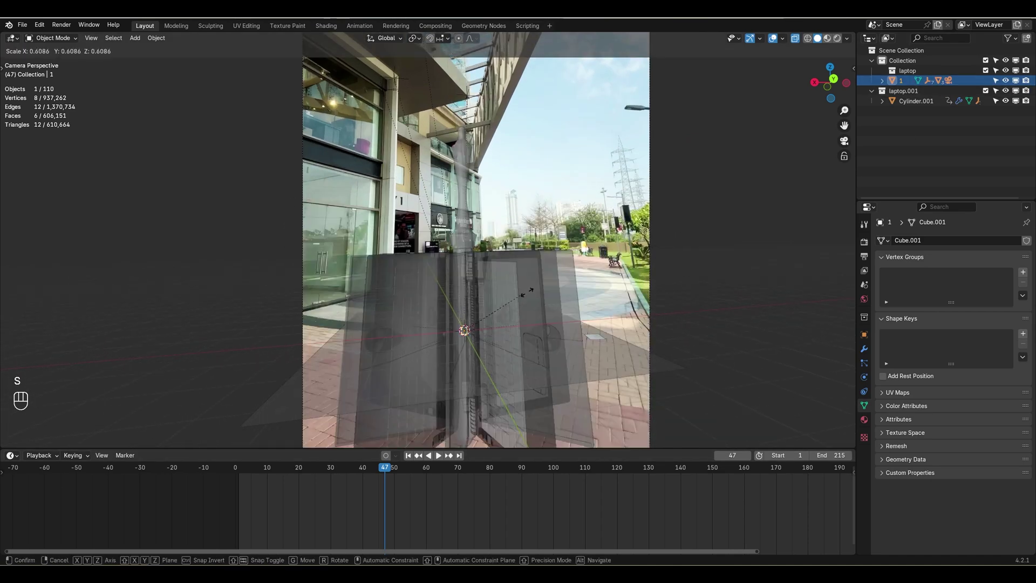
{"action": "left_click", "coordinate": [489, 336]}
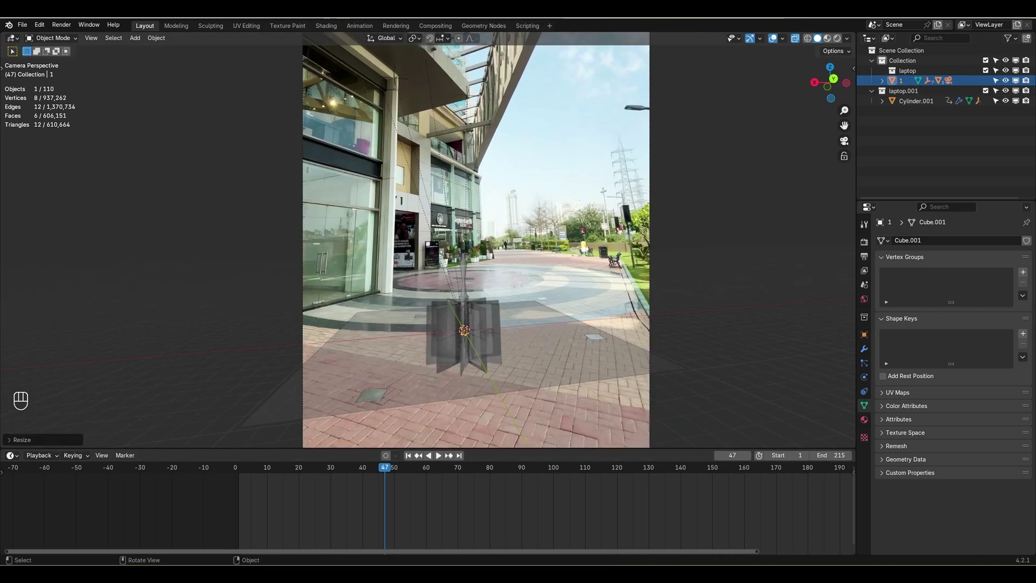
{"action": "key", "text": "s"}
Select the tracking empty at the canopy's outer corner and snap the 3D cursor to it.
{"action": "middle_click_drag", "start_coordinate": [494, 138], "coordinate": [494, 240], "text": "shift"}
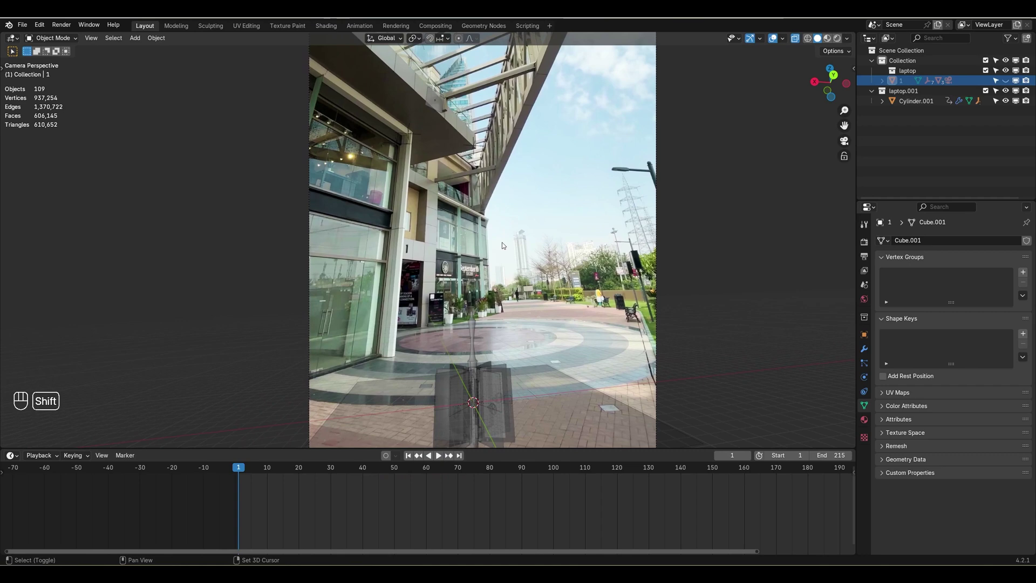
{"action": "scroll", "coordinate": [500, 178], "scroll_direction": "up", "scroll_amount": 3}
{"action": "middle_click_drag", "start_coordinate": [534, 361], "coordinate": [531, 236], "text": "shift"}
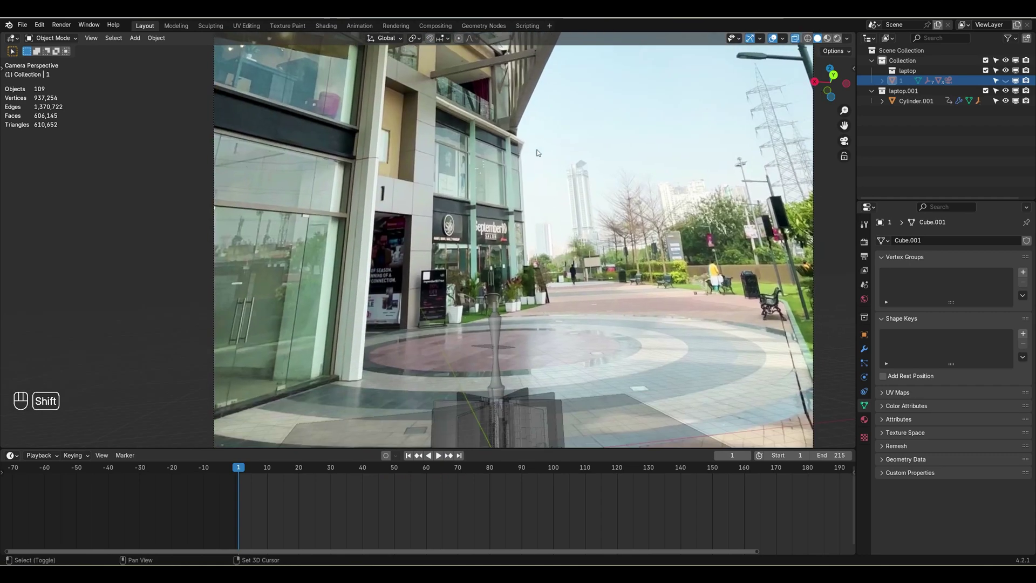
{"action": "middle_click_drag", "start_coordinate": [538, 153], "coordinate": [549, 231], "text": "shift"}
{"action": "left_click", "coordinate": [520, 93]}
{"action": "scroll", "coordinate": [525, 120], "scroll_direction": "down", "scroll_amount": 2}
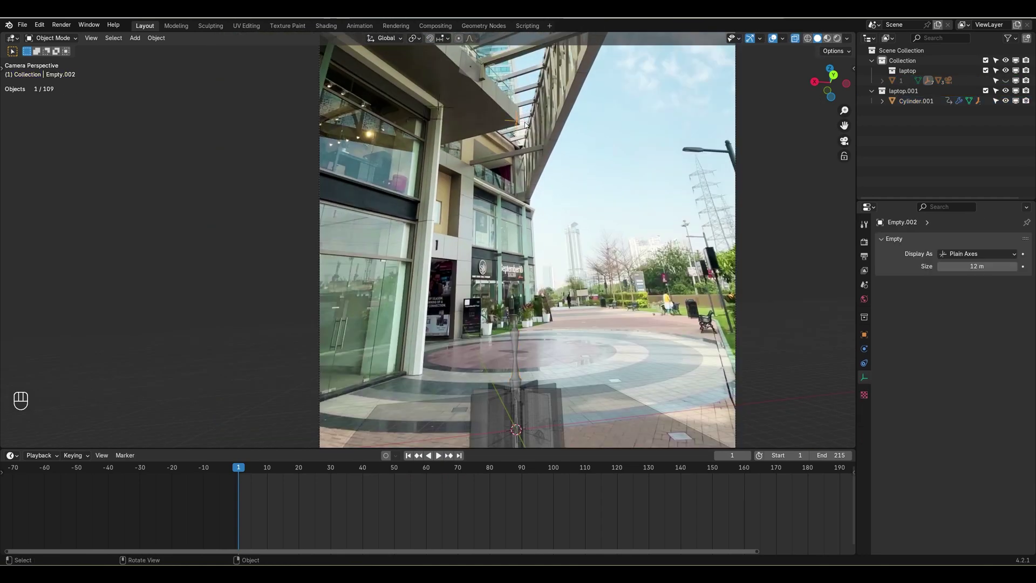
{"action": "middle_click_drag", "start_coordinate": [525, 124], "coordinate": [506, 148], "text": "shift"}
{"action": "scroll", "coordinate": [481, 162], "scroll_direction": "up", "scroll_amount": 4}
{"action": "middle_click_drag", "start_coordinate": [600, 153], "coordinate": [518, 265], "text": "shift"}
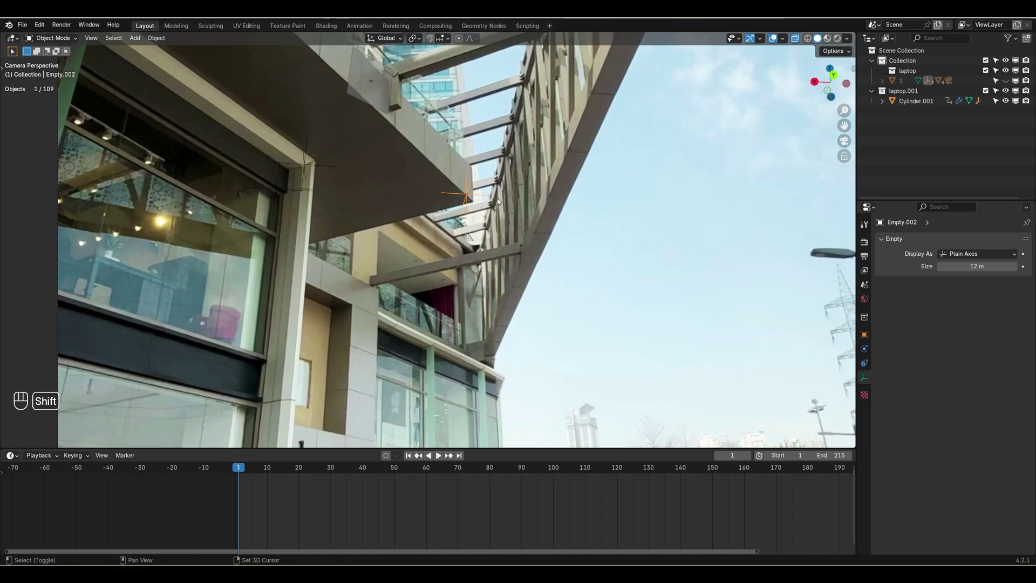
{"action": "key", "text": "shift+s"}
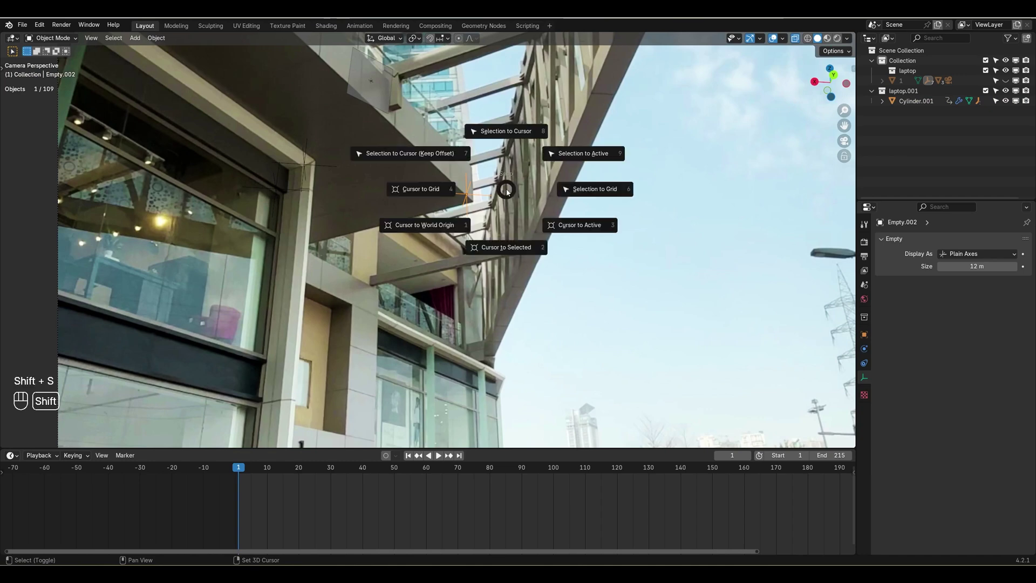
{"action": "left_click", "coordinate": [508, 244]}
Select the laptop model's cylinder, Cylinder.001, and snap it to the 3D cursor.
{"action": "scroll", "coordinate": [493, 239], "scroll_direction": "down", "scroll_amount": 6}
{"action": "left_click", "coordinate": [473, 318]}
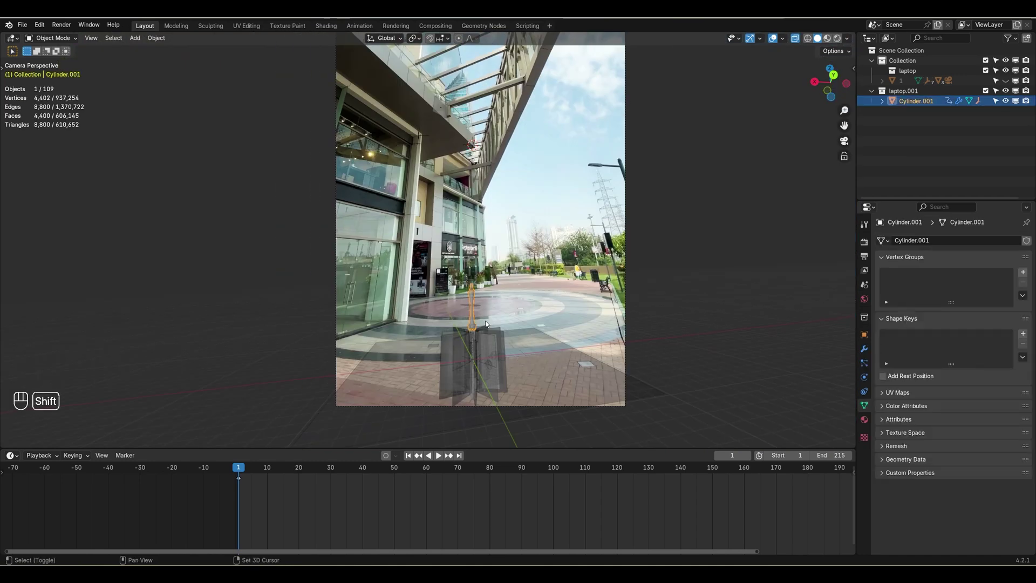
{"action": "key", "text": "shift+s"}
{"action": "left_click", "coordinate": [488, 272]}
Lower the hanging laptop model about 4 m along Z and shift it slightly along X under the canopy corner.
{"action": "scroll", "coordinate": [488, 270], "scroll_direction": "up", "scroll_amount": 8}
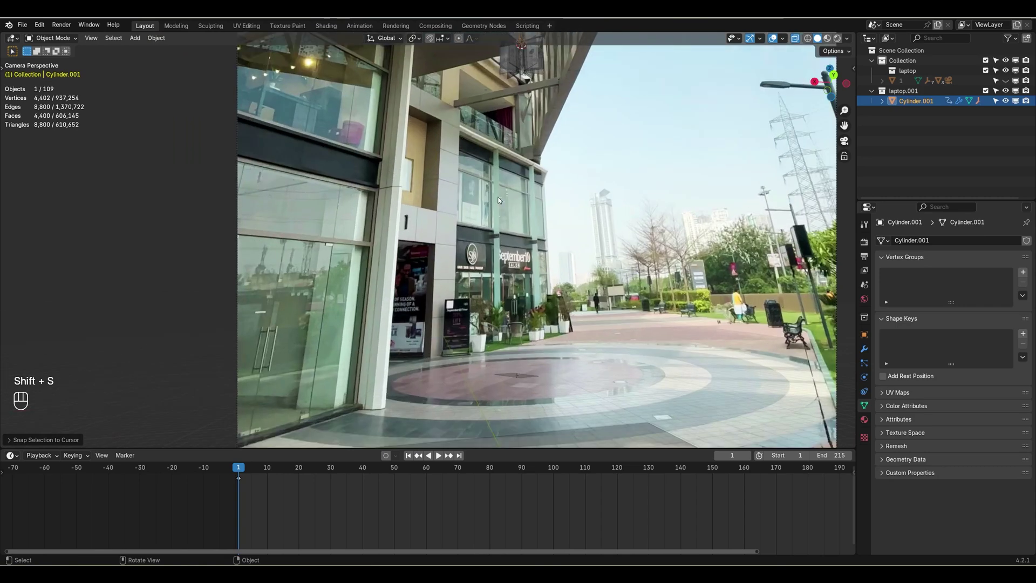
{"action": "key", "text": "g"}
{"action": "key", "text": "z"}
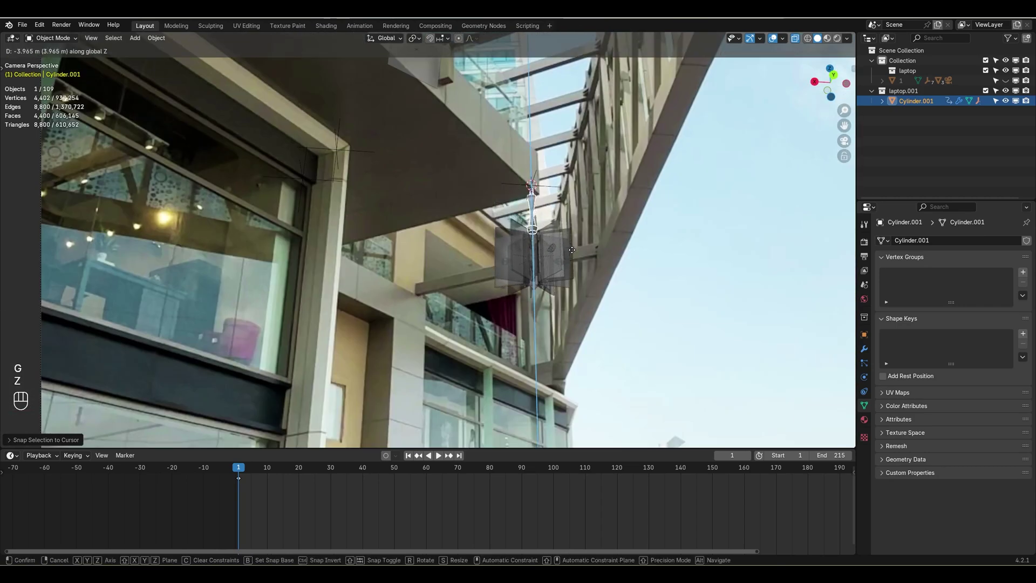
{"action": "left_click", "coordinate": [572, 249]}
{"action": "key", "text": "g"}
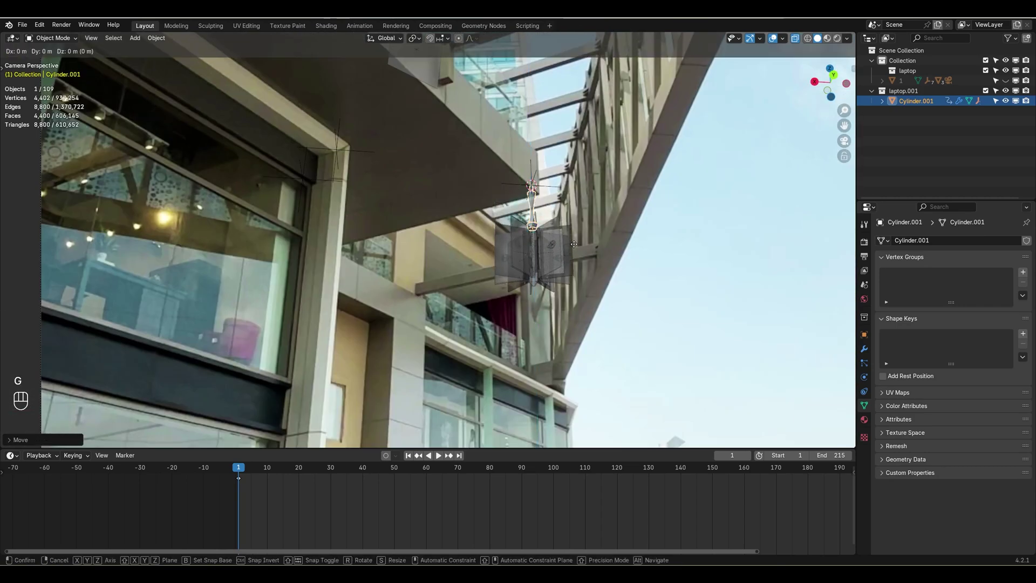
{"action": "key", "text": "x"}
{"action": "left_click", "coordinate": [559, 247]}
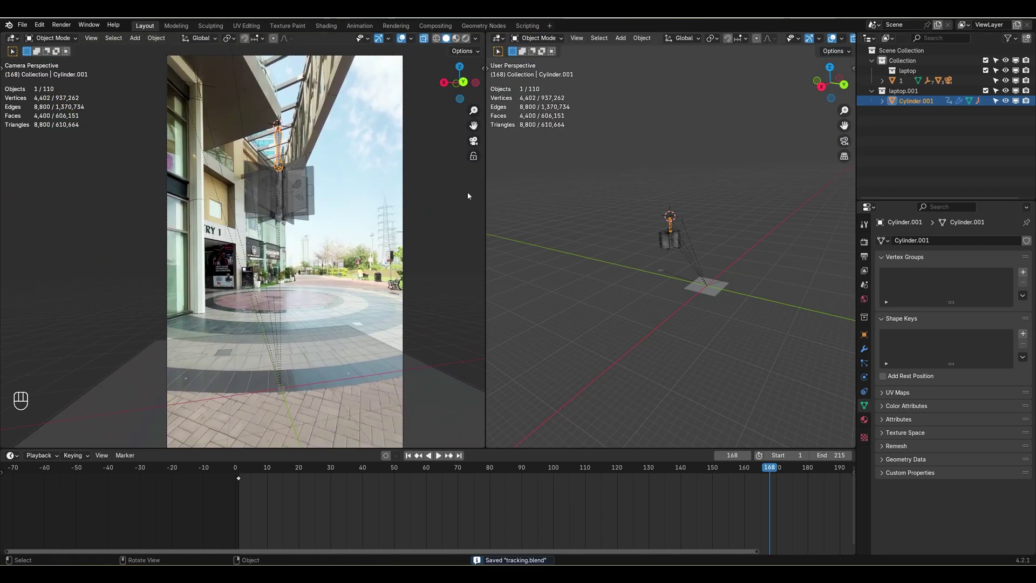
Scale the hanging laptop model up and lower it along Z to keep its top at the canopy corner.
{"action": "key", "text": "s"}
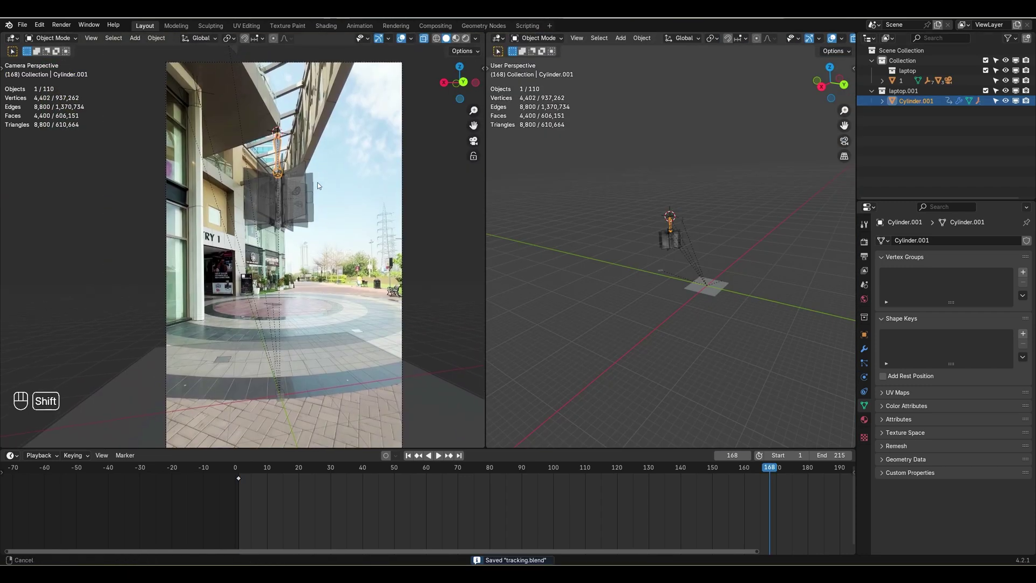
{"action": "left_click", "coordinate": [339, 214]}
{"action": "key", "text": "g"}
{"action": "key", "text": "z"}
{"action": "left_click", "coordinate": [338, 231]}
Play the footage up to frame 196, enlarge the laptop model further and lower it along Z.
{"action": "key", "text": "space"}
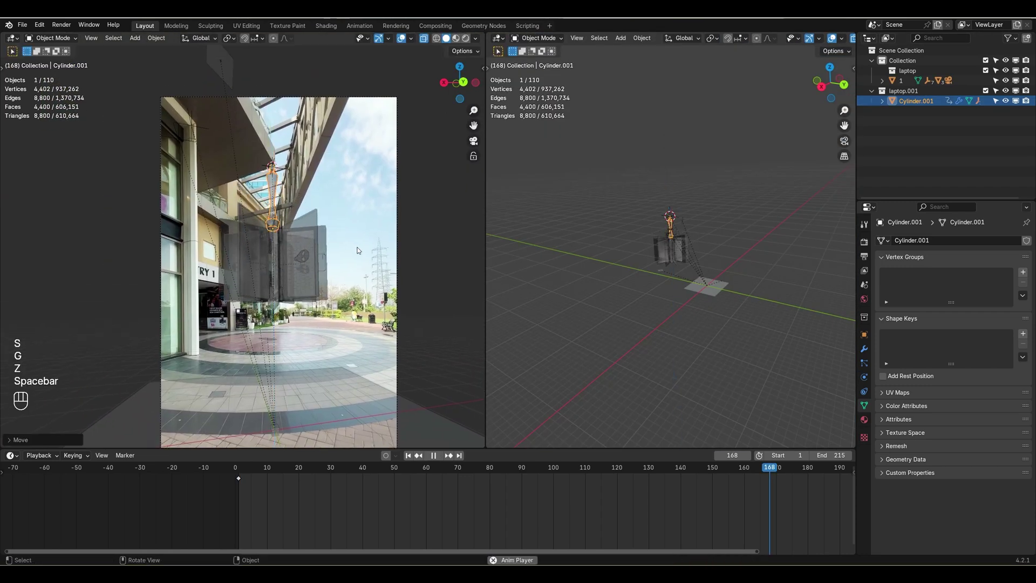
{"action": "key", "text": "space"}
{"action": "key", "text": "s"}
{"action": "left_click", "coordinate": [389, 276]}
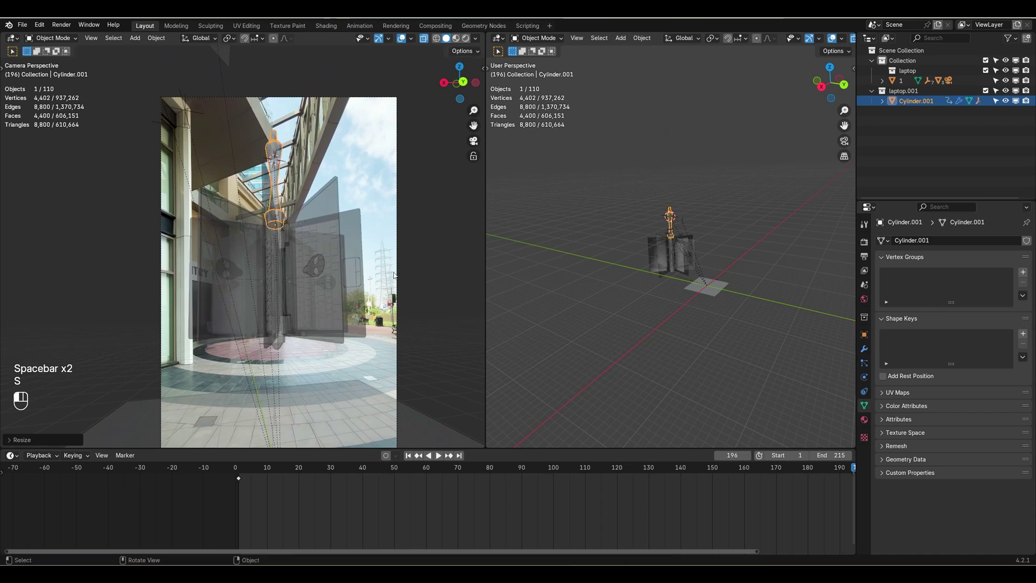
{"action": "key", "text": "g"}
{"action": "key", "text": "z"}
{"action": "left_click", "coordinate": [388, 291]}
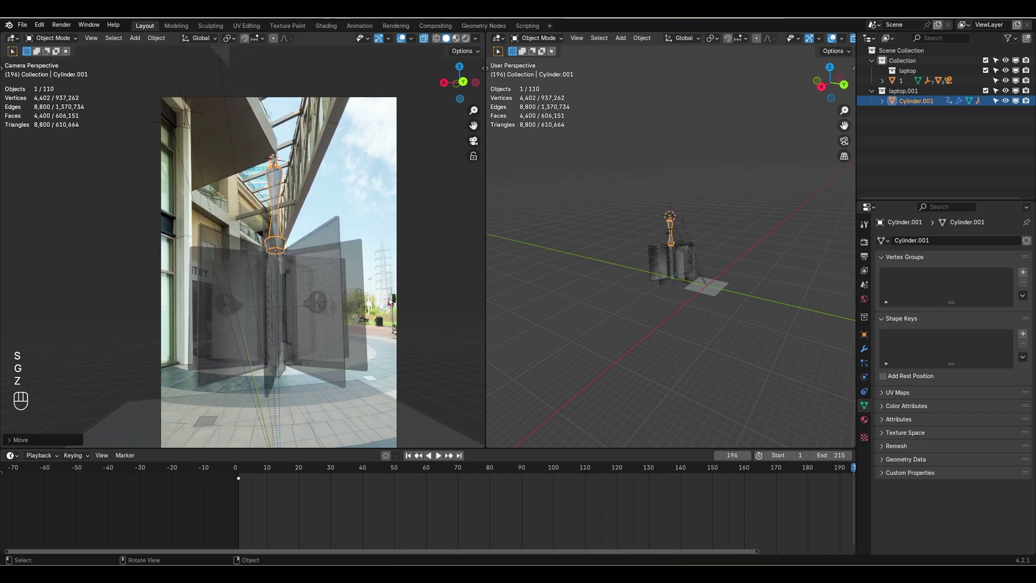
Scale the laptop model down slightly, raise it along Z to the canopy corner, and play the animation.
{"action": "key", "text": "s"}
{"action": "left_click", "coordinate": [379, 294]}
{"action": "key", "text": "g"}
{"action": "key", "text": "z"}
{"action": "left_click", "coordinate": [381, 278]}
{"action": "key", "text": "space"}
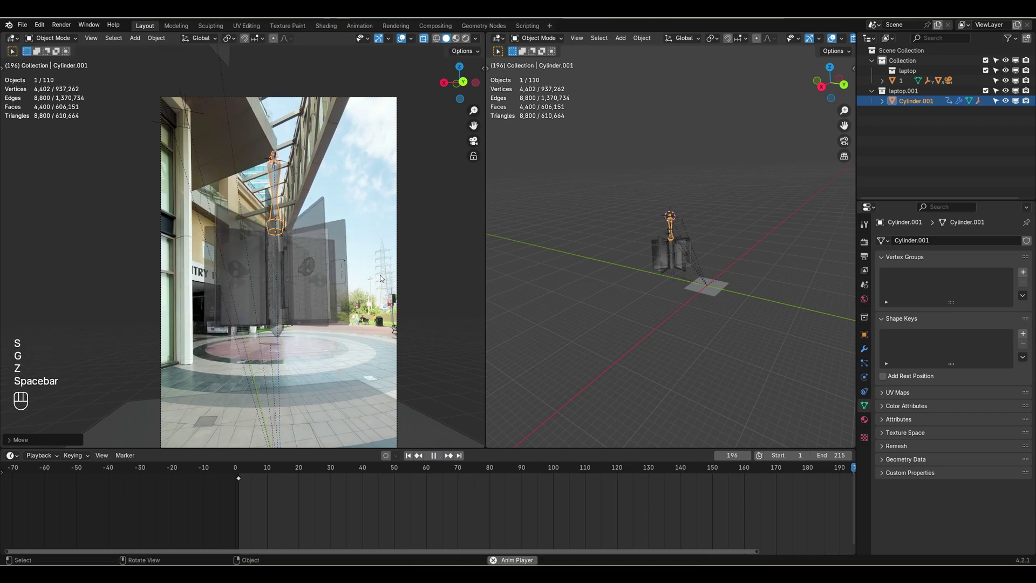
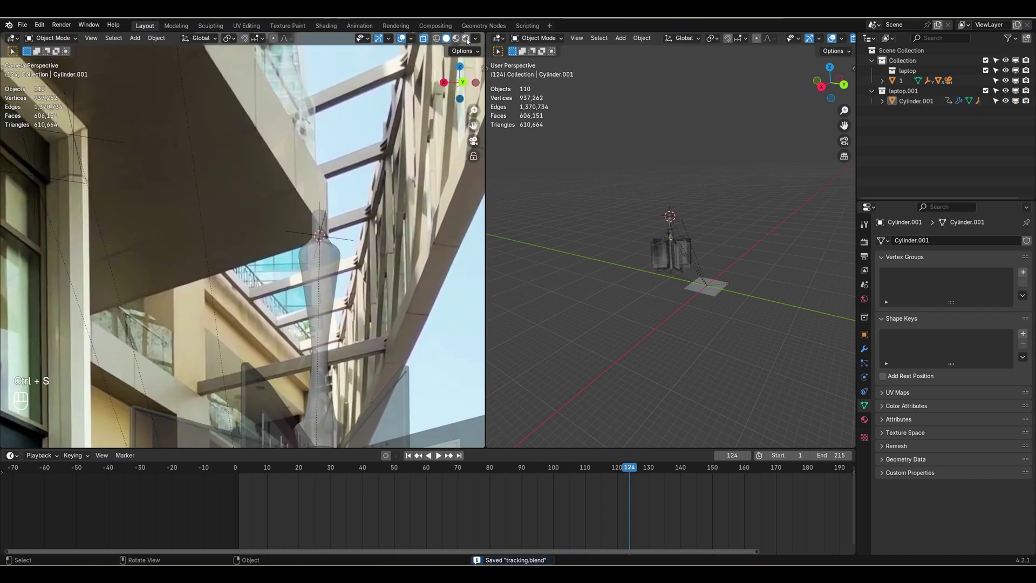
Switch the camera viewport to rendered shading and frame the whole hanging laptop model.
{"action": "left_click", "coordinate": [467, 39]}
{"action": "scroll", "coordinate": [322, 306], "scroll_direction": "down", "scroll_amount": 6}
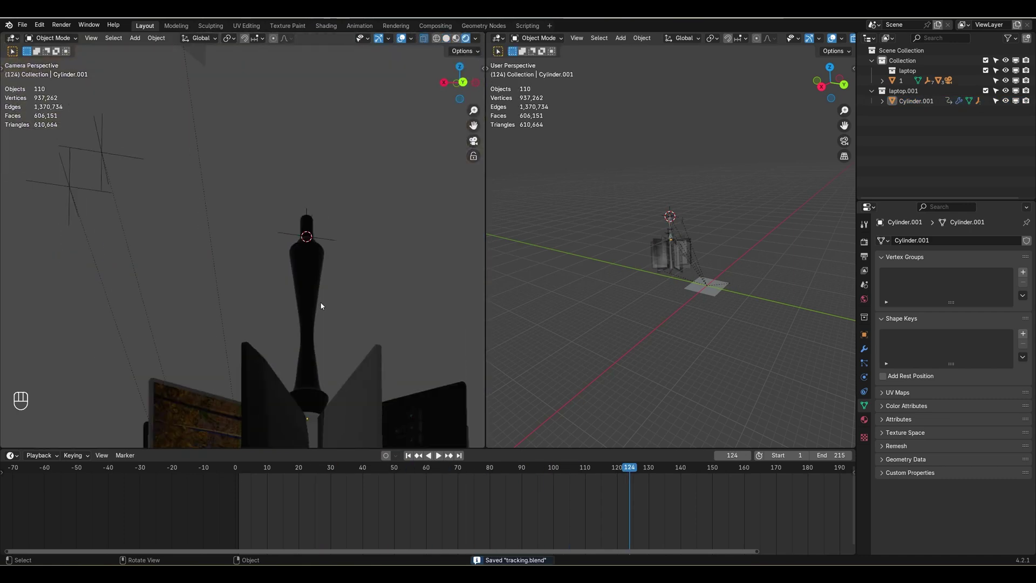
{"action": "middle_click_drag", "start_coordinate": [335, 336], "coordinate": [304, 203], "text": "shift"}
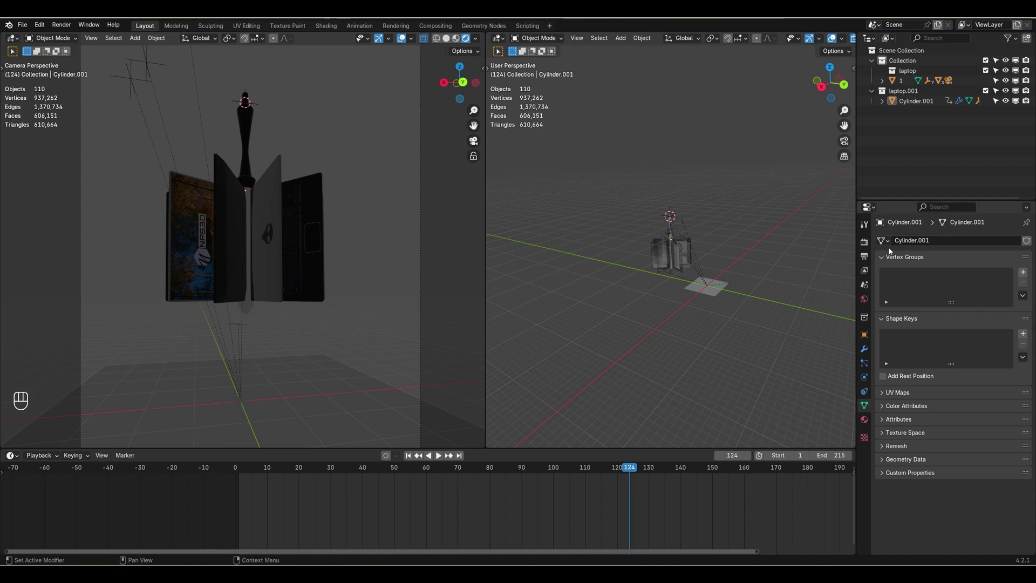
Save the file and enable Raytracing for the EEVEE render engine.
{"action": "key", "text": "ctrl+s"}
{"action": "left_click", "coordinate": [865, 241]}
{"action": "left_click", "coordinate": [889, 393]}
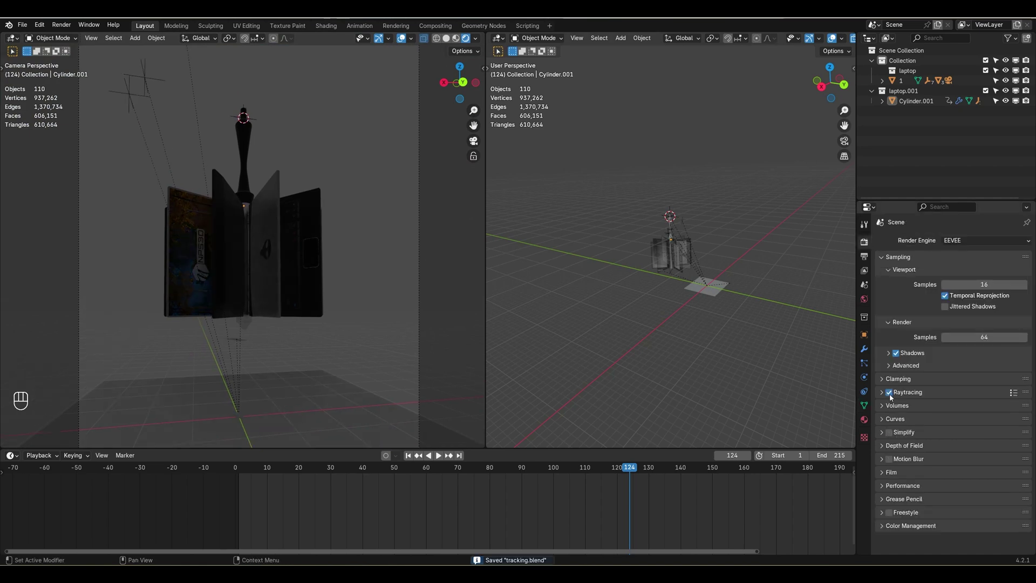
Set the world background color to an Environment Texture using the image schadowplatz_4k (1).hdr.
{"action": "left_click", "coordinate": [864, 299]}
{"action": "left_click", "coordinate": [943, 308]}
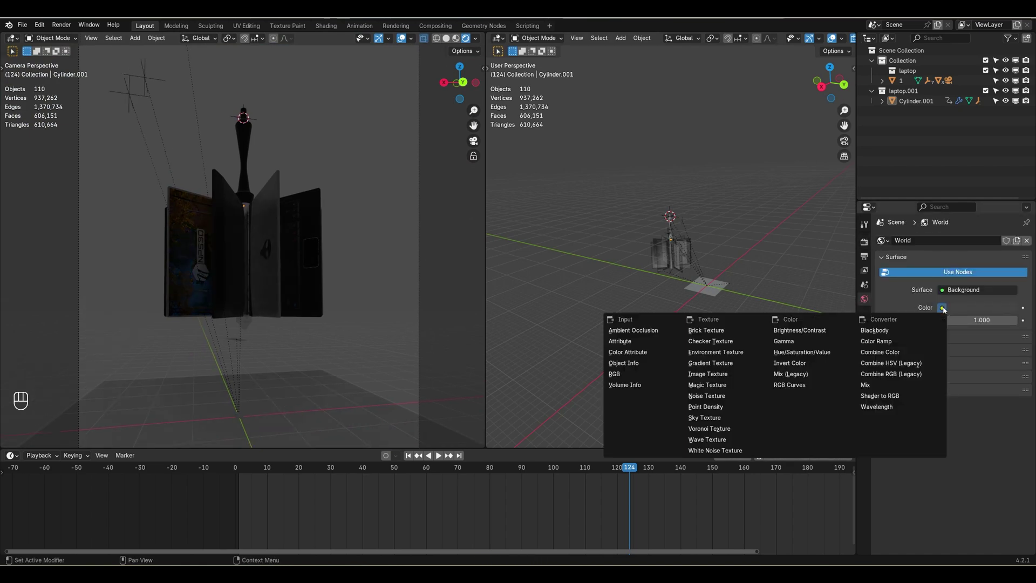
{"action": "left_click", "coordinate": [716, 352]}
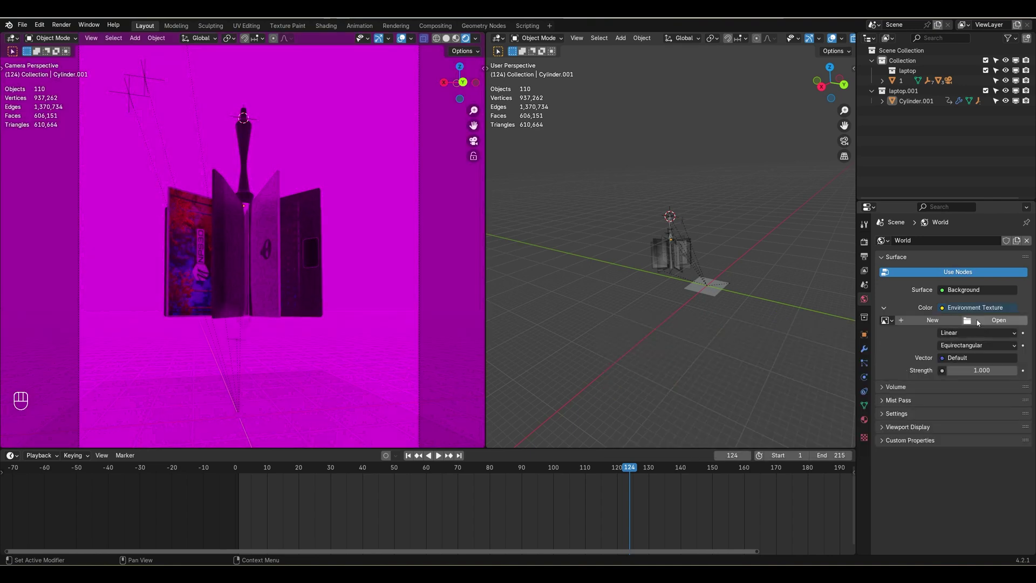
{"action": "left_click", "coordinate": [995, 321]}
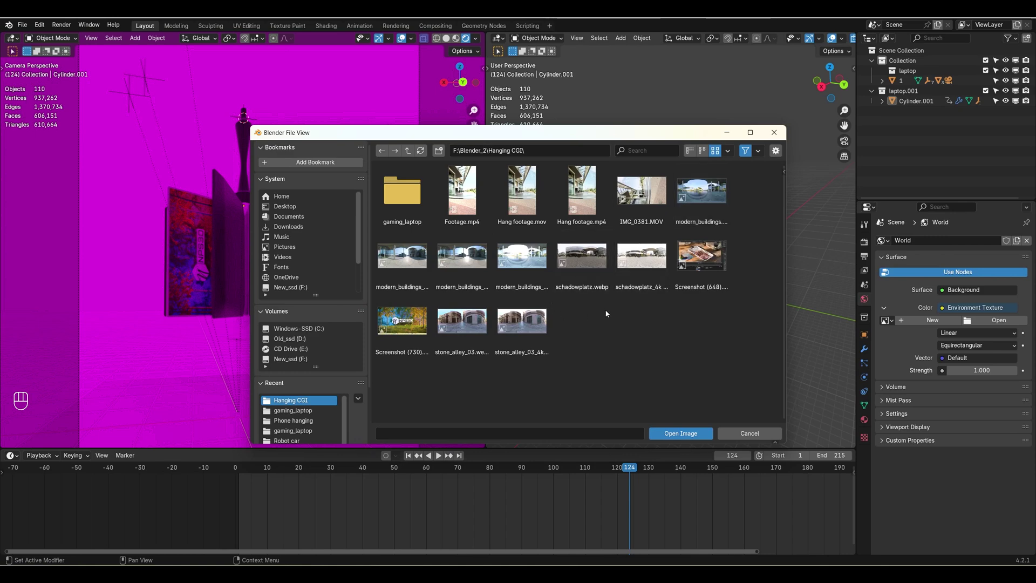
{"action": "left_click", "coordinate": [653, 269]}
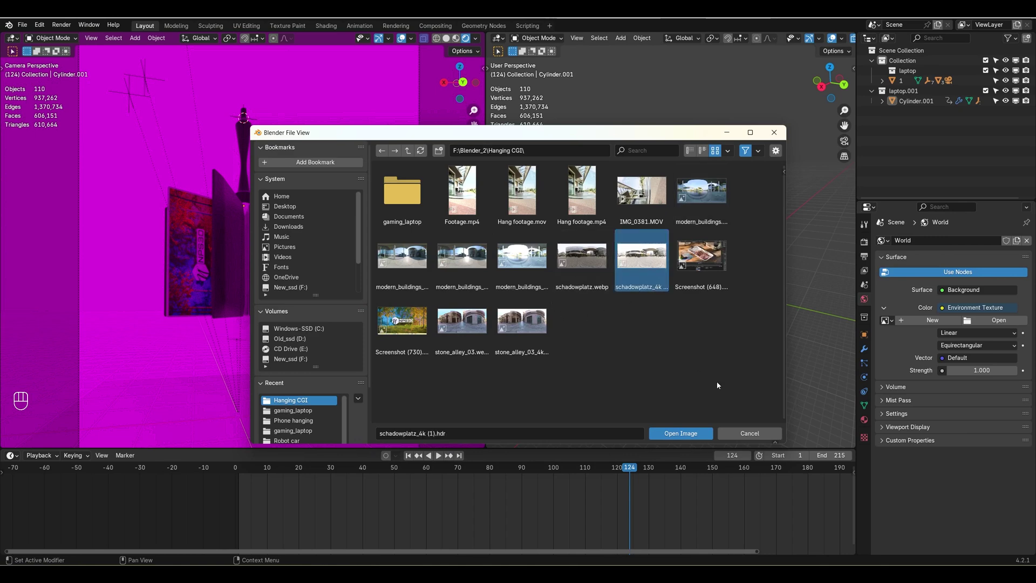
{"action": "left_click", "coordinate": [696, 433]}
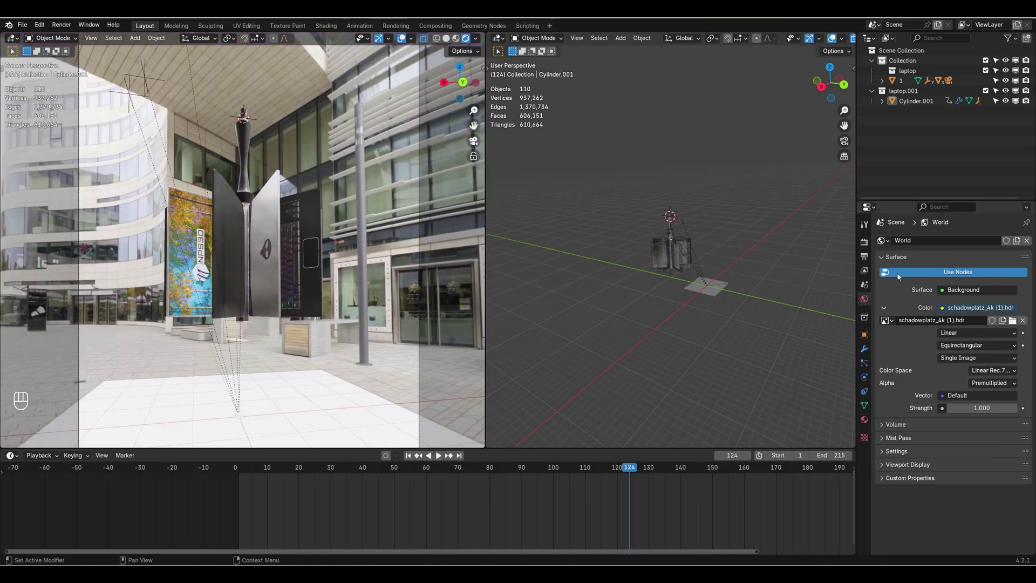
Enable the Transparent film option in the render settings and frame the laptop in the camera viewport.
{"action": "left_click", "coordinate": [864, 243]}
{"action": "left_click", "coordinate": [891, 473]}
{"action": "scroll", "coordinate": [907, 471], "scroll_direction": "down", "scroll_amount": 1}
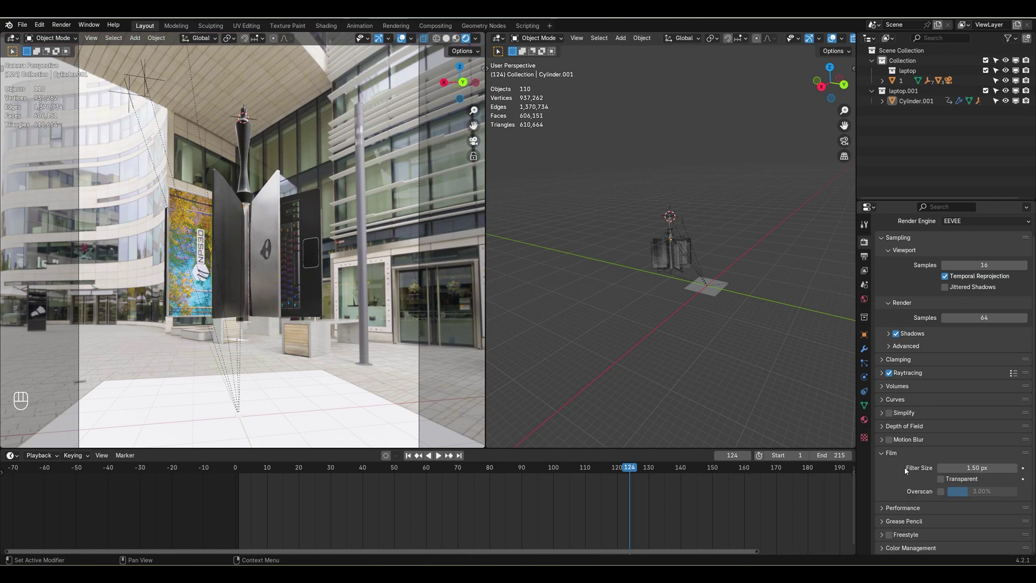
{"action": "left_click", "coordinate": [944, 481]}
{"action": "scroll", "coordinate": [296, 309], "scroll_direction": "down", "scroll_amount": 4}
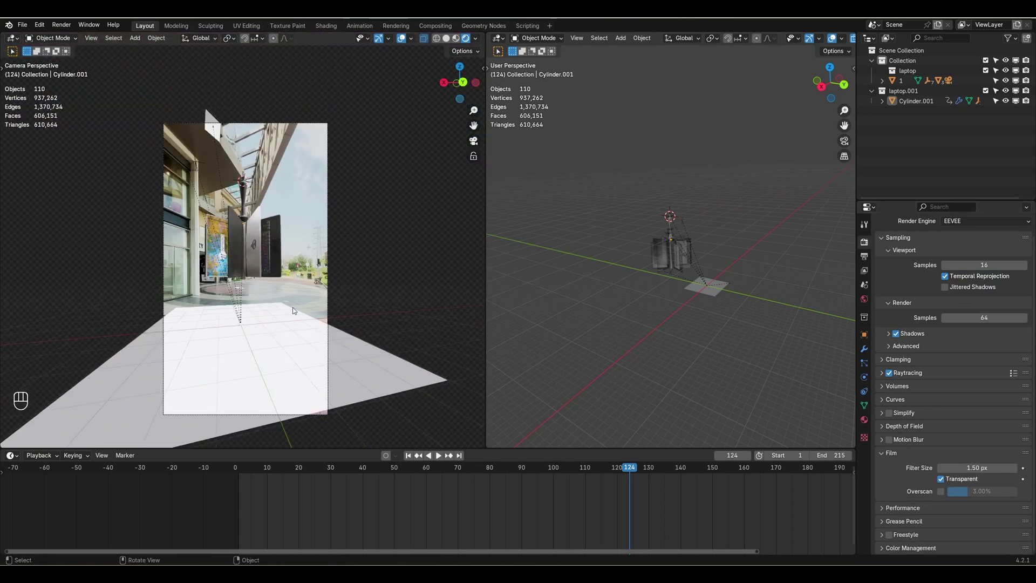
{"action": "scroll", "coordinate": [296, 311], "scroll_direction": "up", "scroll_amount": 3}
{"action": "scroll", "coordinate": [912, 251], "scroll_direction": "up", "scroll_amount": 1}
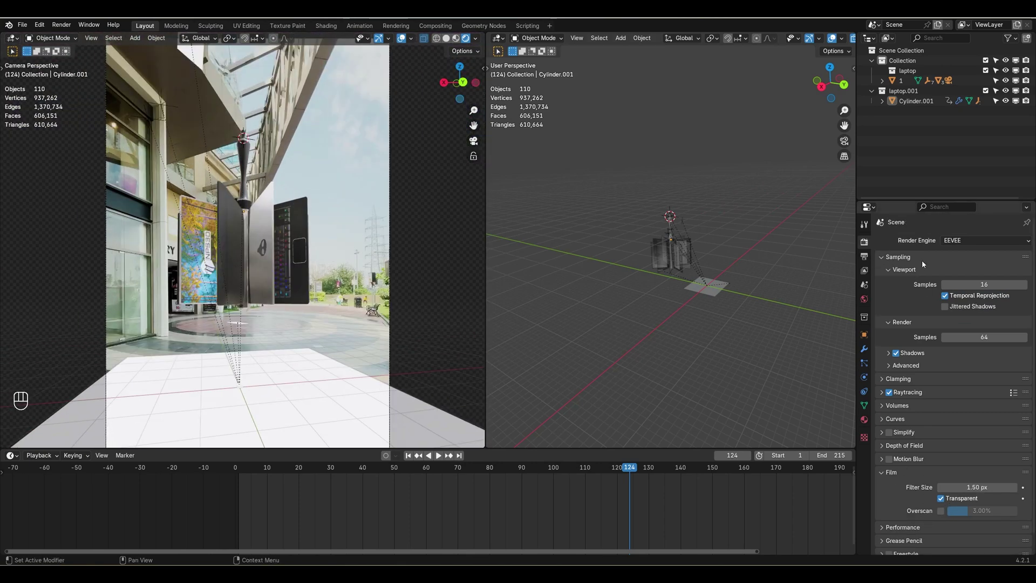
Switch the render engine to Cycles and set its device to GPU Compute.
{"action": "left_click", "coordinate": [960, 240]}
{"action": "left_click", "coordinate": [964, 274]}
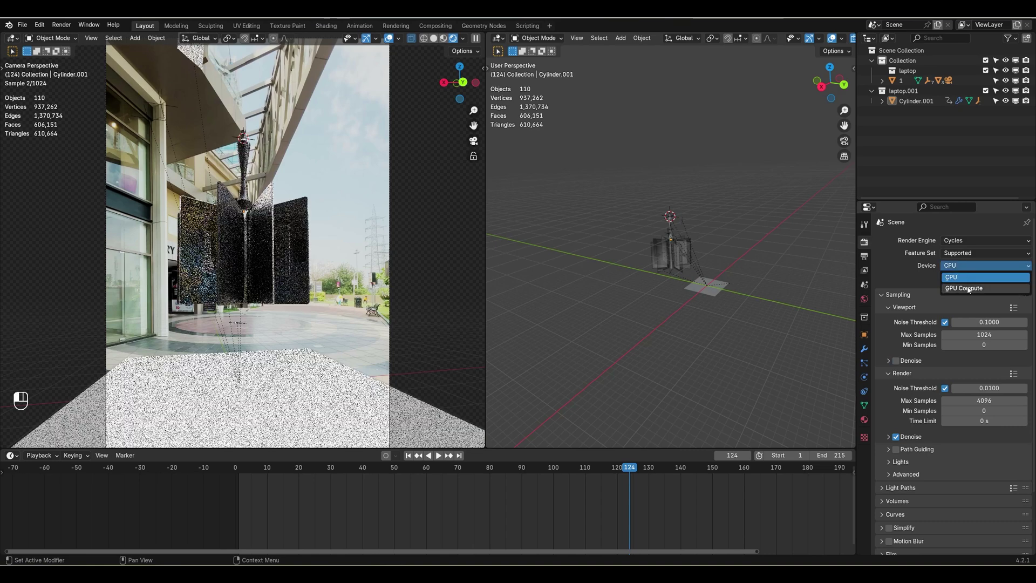
{"action": "scroll", "coordinate": [292, 291], "scroll_direction": "up", "scroll_amount": 3}
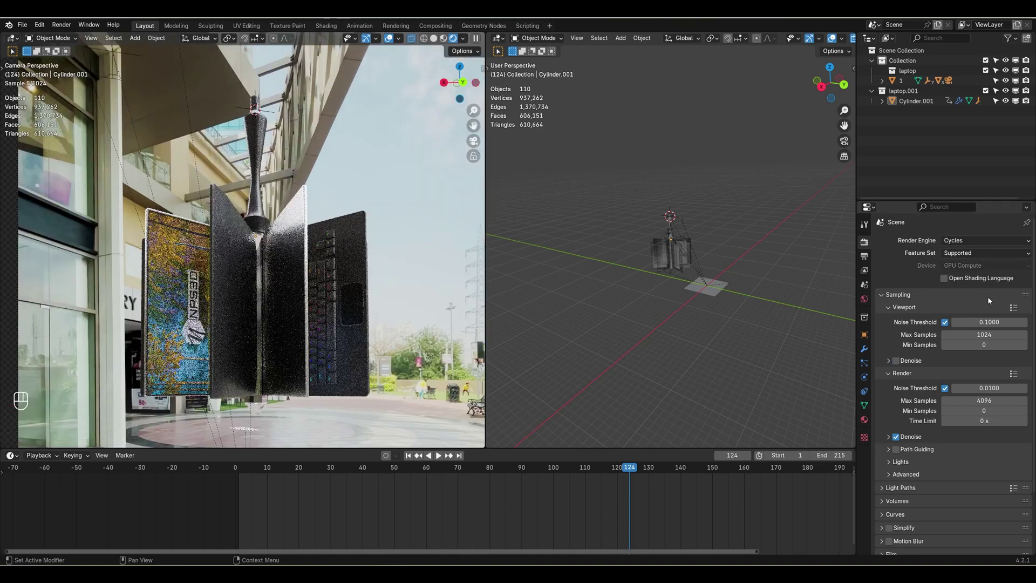
Lower the world strength to 0.560 and replace the environment image with modern_buildings_4k.hdr.
{"action": "left_click", "coordinate": [864, 298]}
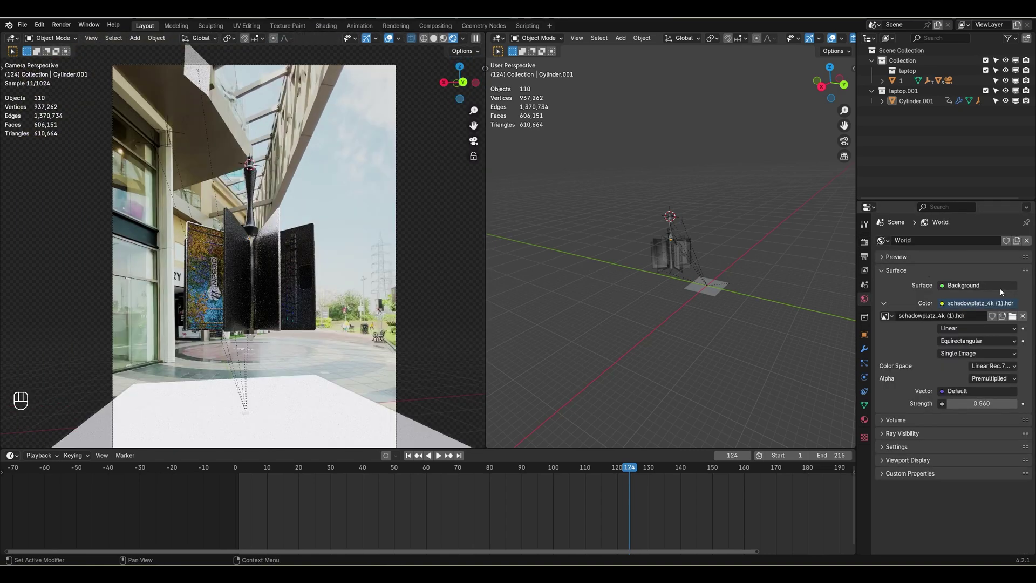
{"action": "left_click", "coordinate": [1013, 317]}
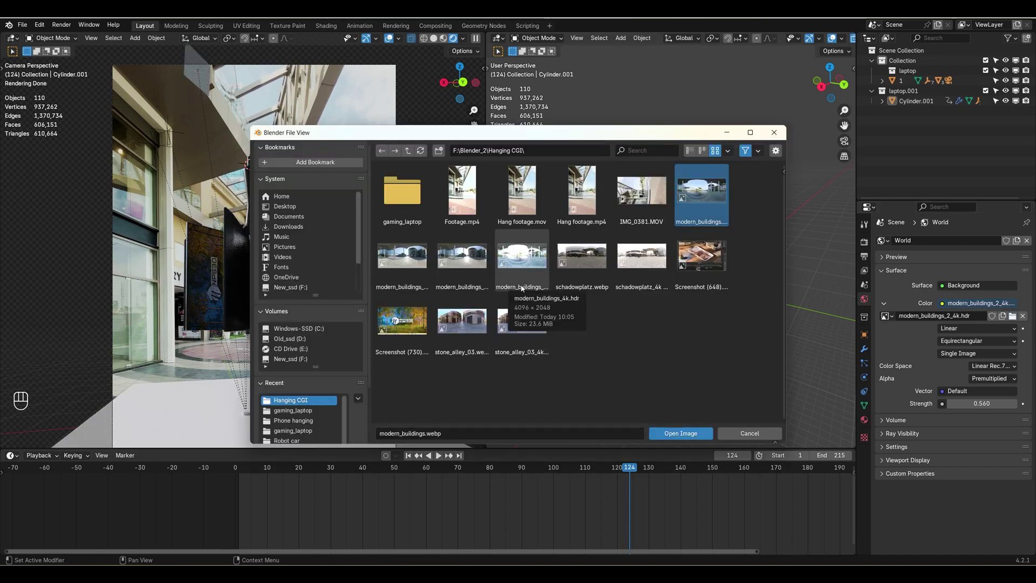
{"action": "left_click", "coordinate": [522, 289]}
{"action": "left_click", "coordinate": [683, 435]}
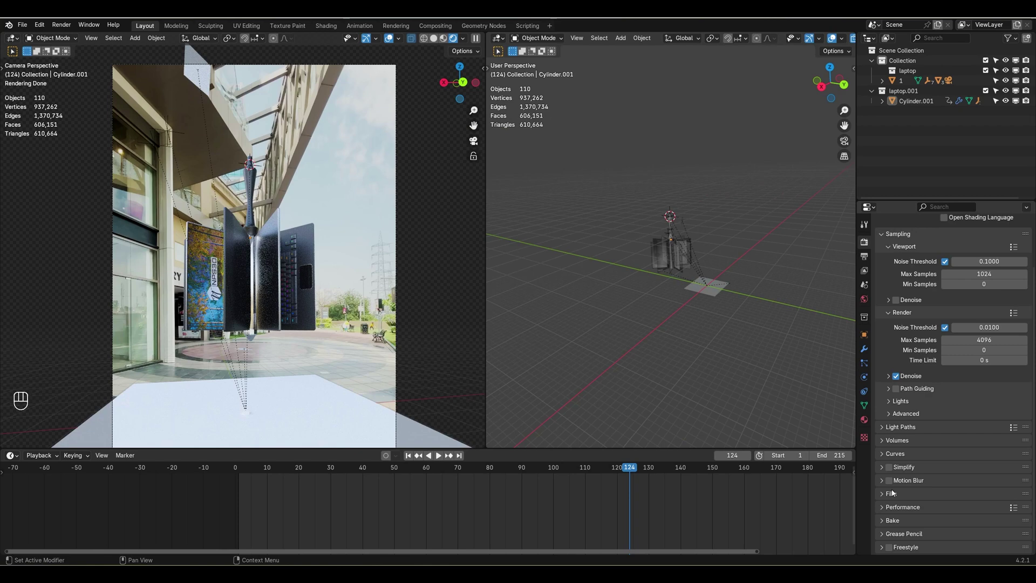
Turn off the Transparent film option in the Cycles render settings.
{"action": "left_click", "coordinate": [891, 494]}
{"action": "scroll", "coordinate": [901, 494], "scroll_direction": "down", "scroll_amount": 3}
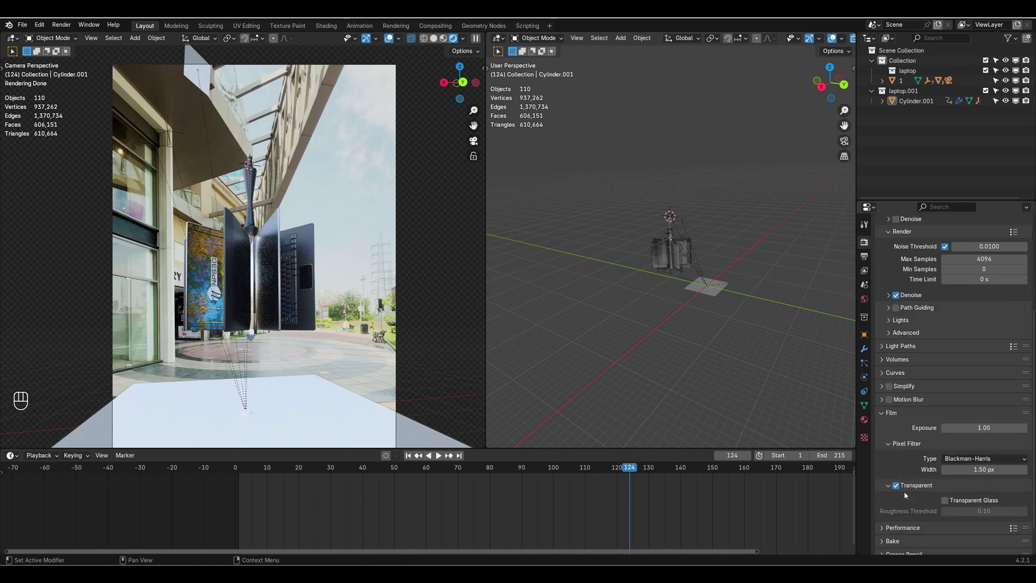
{"action": "left_click", "coordinate": [903, 487]}
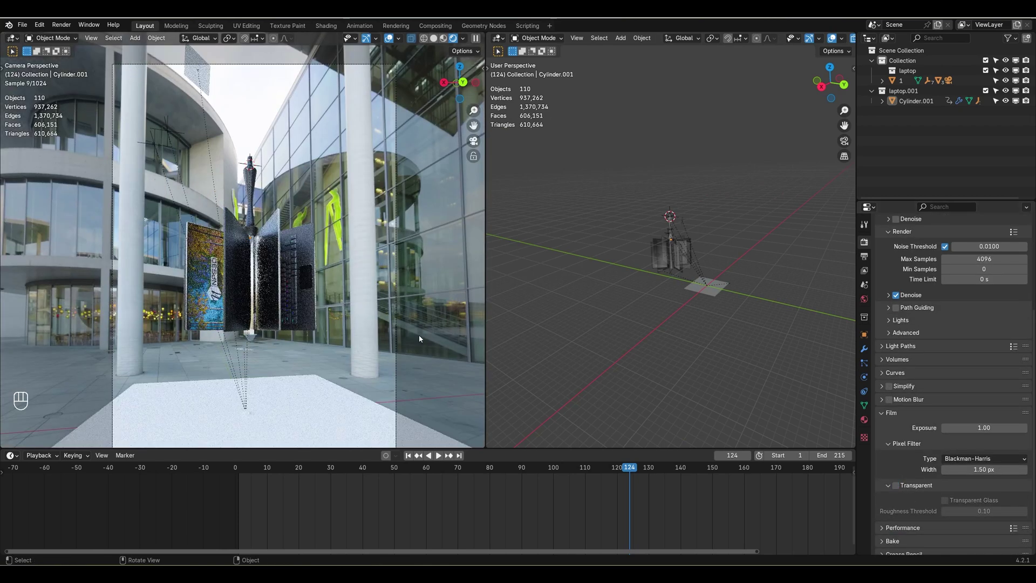
Replace the second viewport with the Shader Editor showing the World nodes and add Texture Coordinate and Mapping nodes to the environment texture.
{"action": "left_click", "coordinate": [12, 456]}
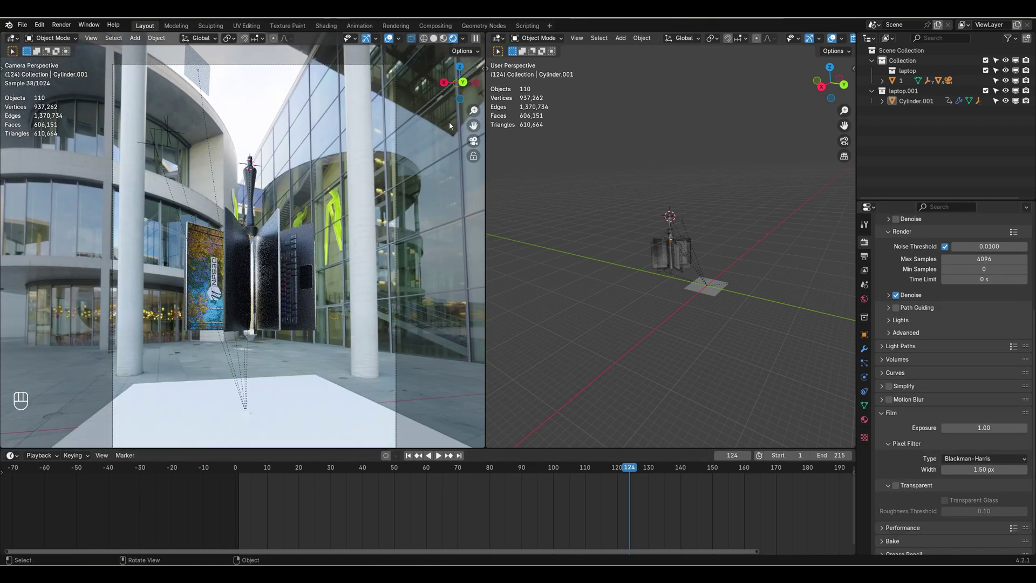
{"action": "key", "text": "shift+F3"}
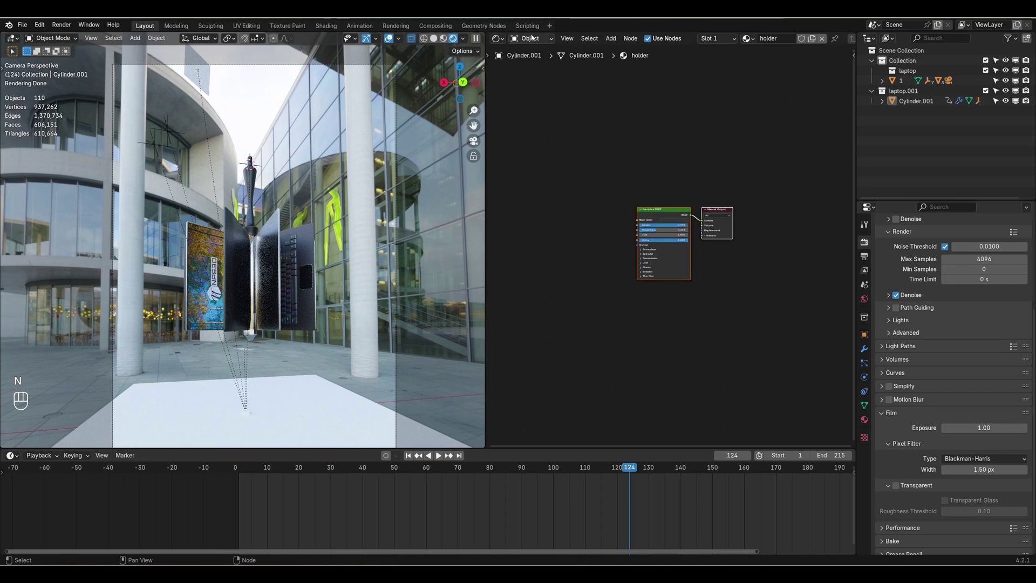
{"action": "left_click", "coordinate": [532, 38]}
{"action": "left_click", "coordinate": [527, 74]}
{"action": "middle_click_drag", "start_coordinate": [645, 185], "coordinate": [637, 213], "text": "ctrl"}
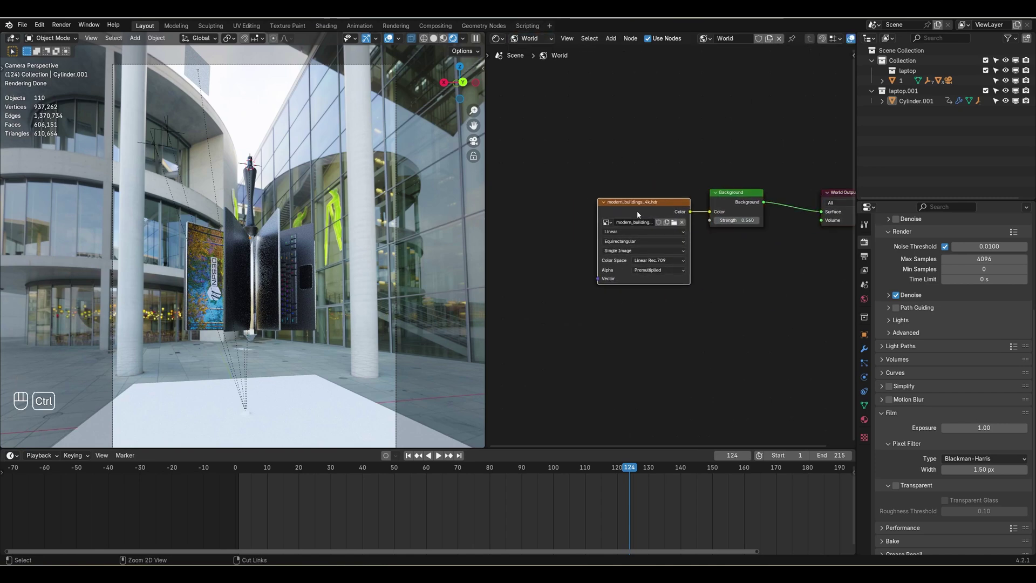
{"action": "key", "text": "ctrl+t"}
{"action": "middle_click_drag", "start_coordinate": [568, 320], "coordinate": [643, 305]}
Rotate the environment about Z in the Mapping node and turn the Transparent film option back on.
{"action": "left_click_drag", "start_coordinate": [630, 295], "coordinate": [712, 295]}
{"action": "left_click", "coordinate": [896, 486]}
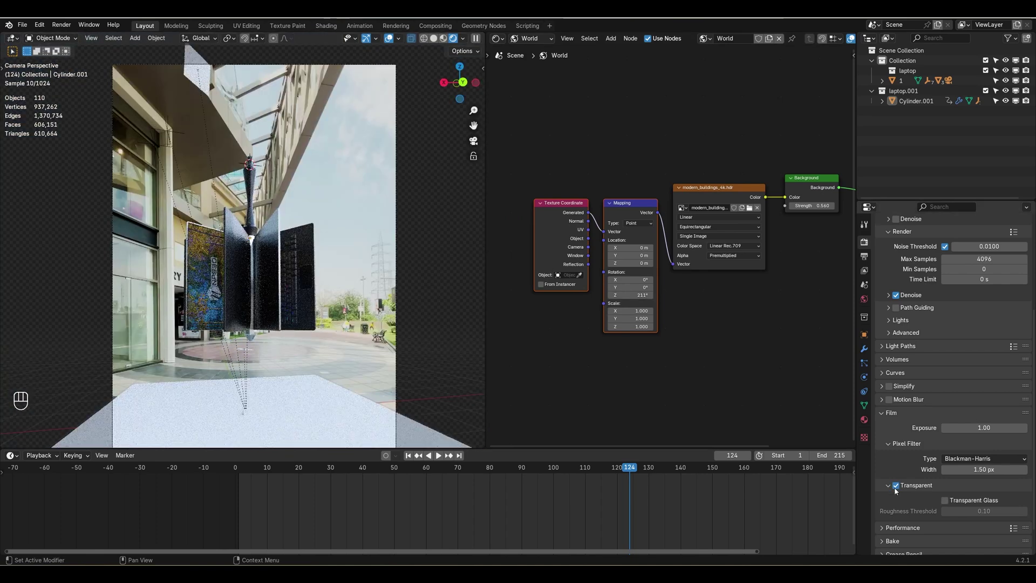
{"action": "middle_click_drag", "start_coordinate": [679, 353], "coordinate": [682, 367]}
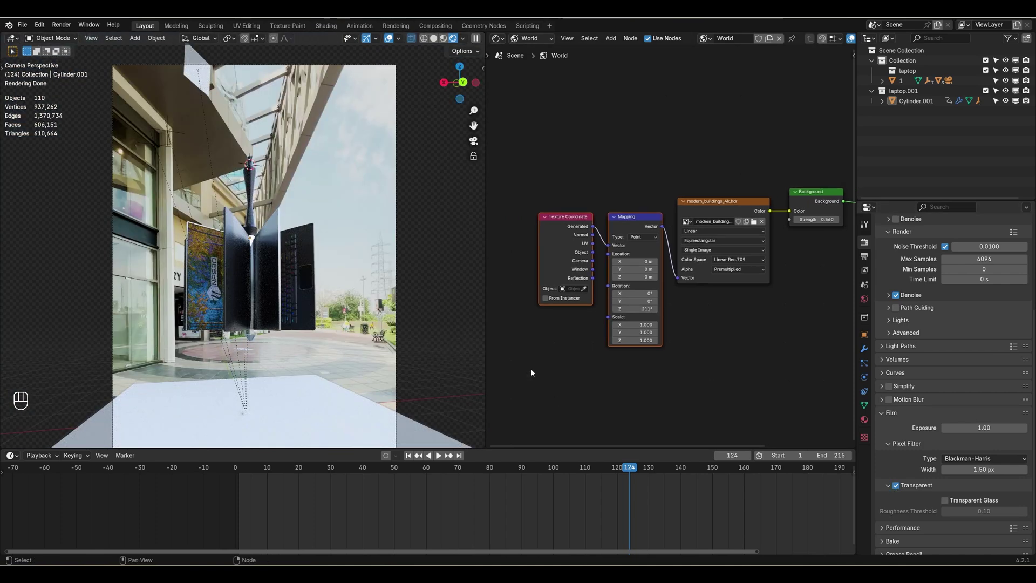
Use schadowplatz_4k (1).hdr as the environment at strength 0.240 and set its Mapping Z rotation to 32.5°.
{"action": "left_click_drag", "start_coordinate": [985, 403], "coordinate": [974, 403], "text": "shift"}
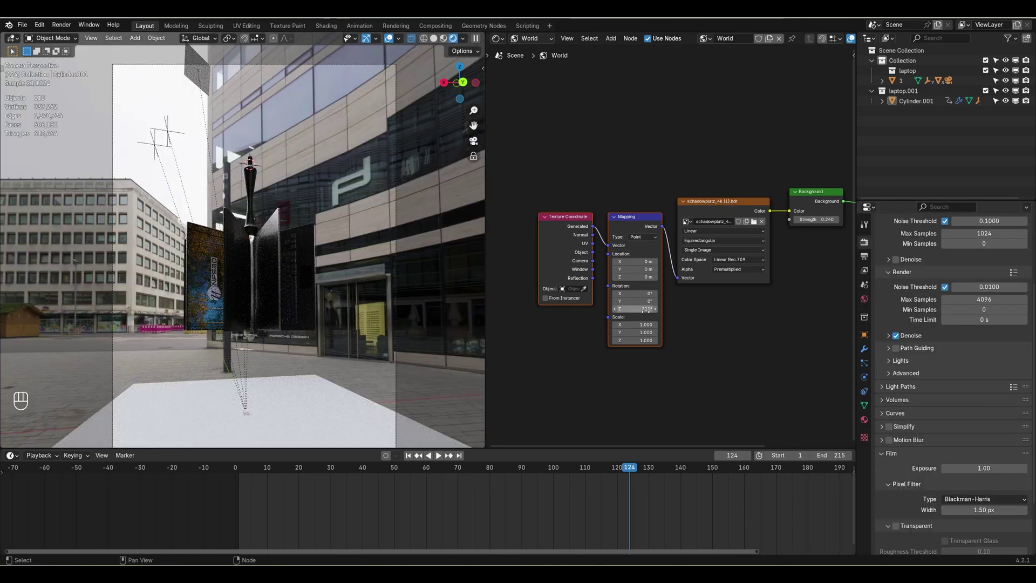
{"action": "left_click_drag", "start_coordinate": [642, 309], "coordinate": [646, 309]}
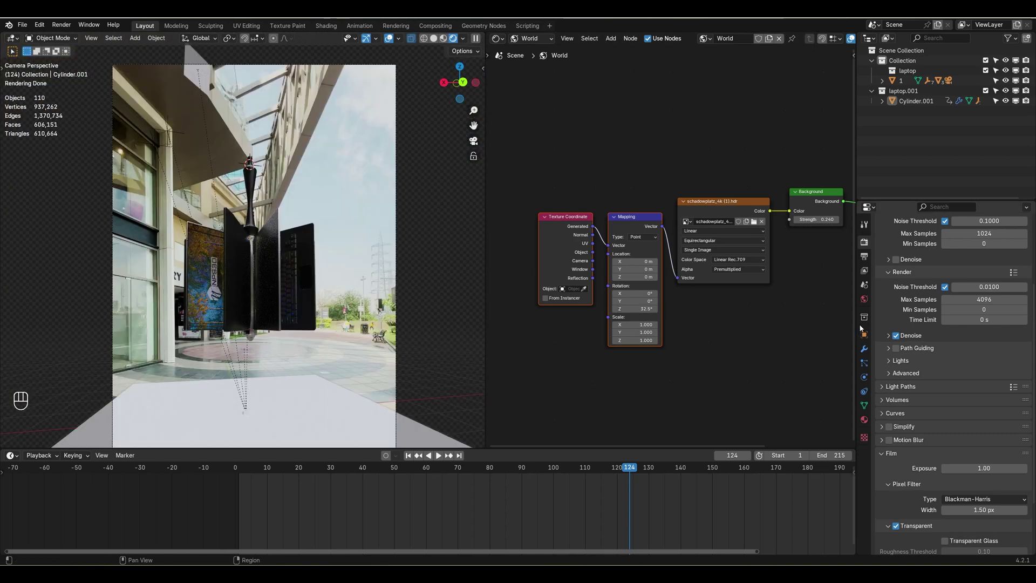
Raise the world background strength to 1 and settle it at 0.8.
{"action": "left_click", "coordinate": [864, 300]}
{"action": "left_click", "coordinate": [969, 404]}
{"action": "type", "text": "1"}
{"action": "key", "text": "Return"}
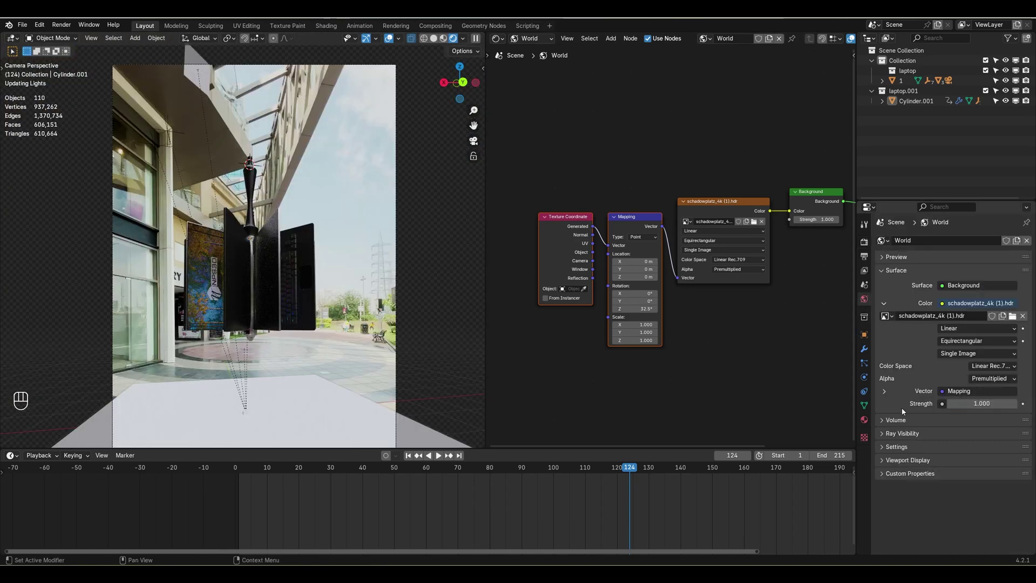
Show object materials in the Shader Editor, select the ground plane, and give it a new material named ground.
{"action": "left_click", "coordinate": [529, 38]}
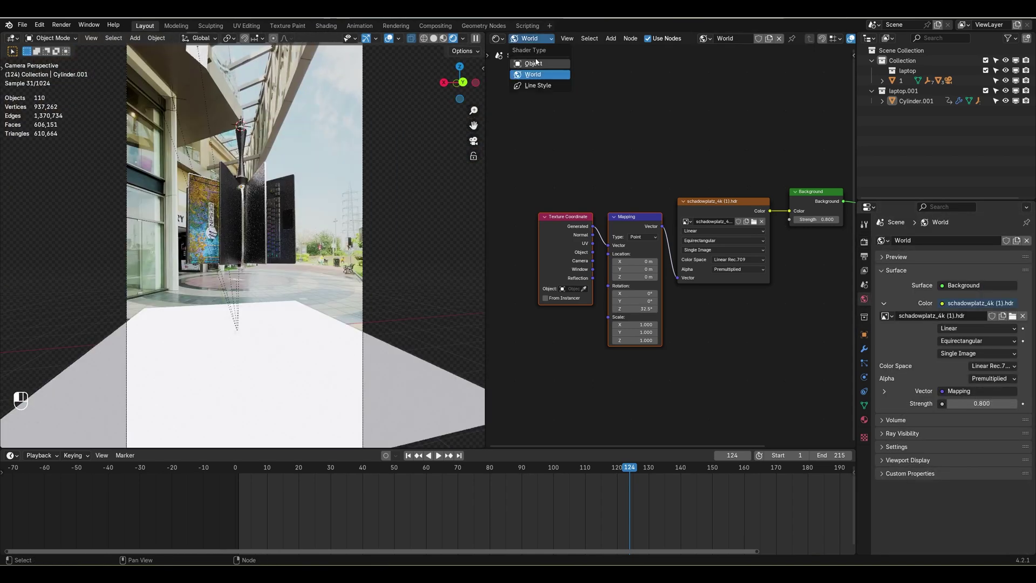
{"action": "left_click", "coordinate": [536, 63]}
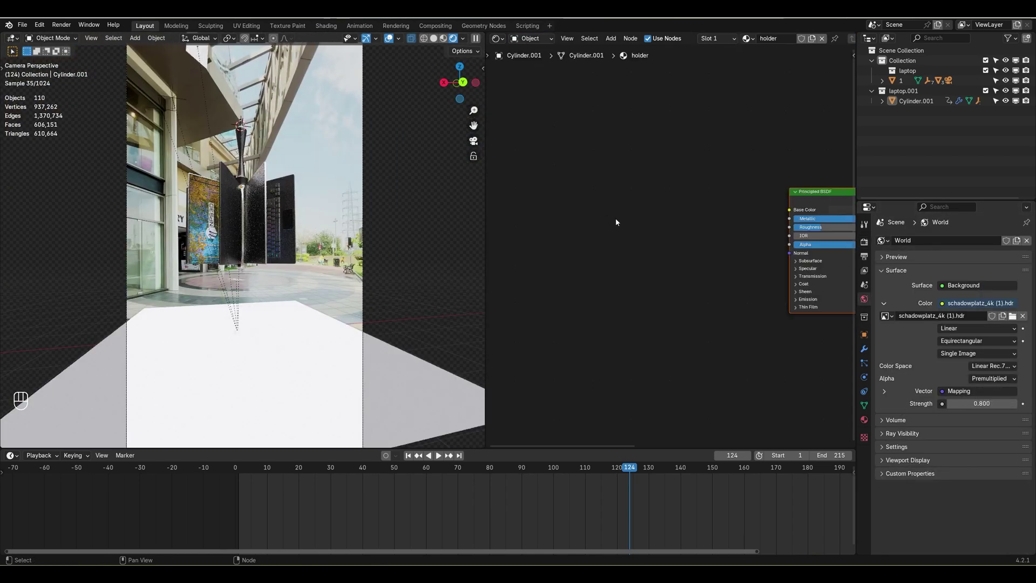
{"action": "left_click", "coordinate": [473, 375]}
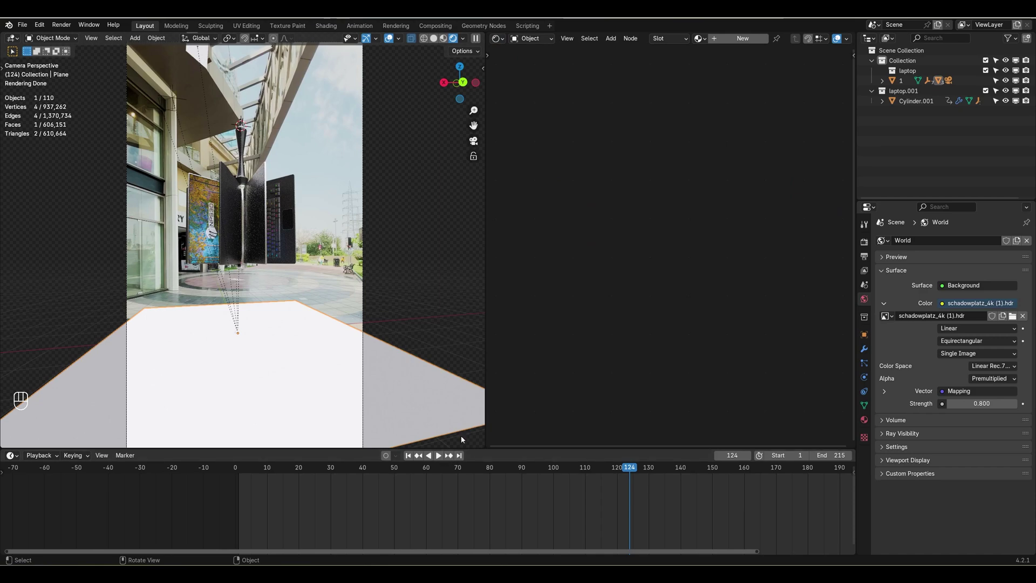
{"action": "left_click", "coordinate": [726, 39]}
{"action": "left_click", "coordinate": [768, 38]}
{"action": "type", "text": "g"}
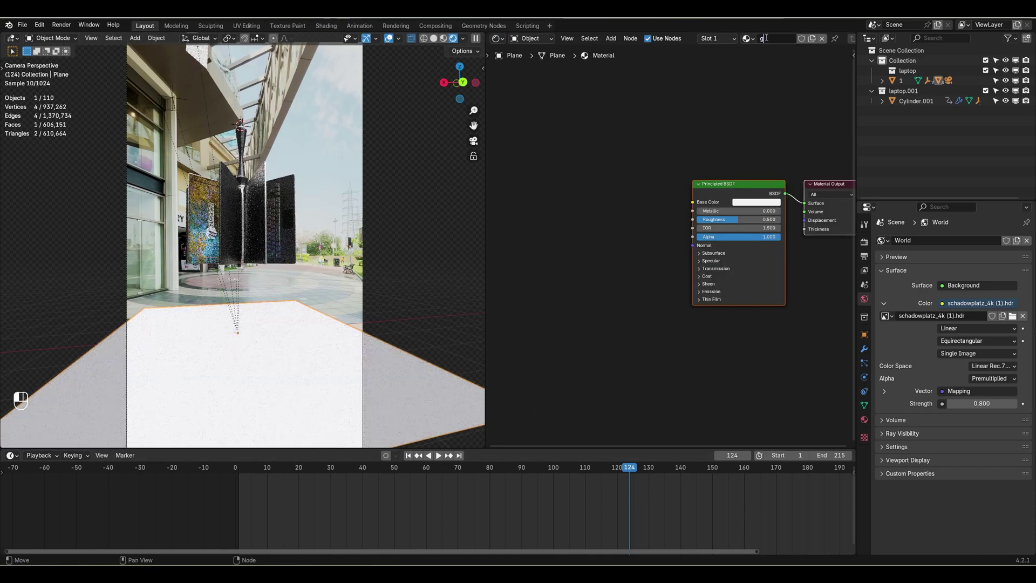
{"action": "type", "text": "round"}
{"action": "key", "text": "Return"}
{"action": "middle_click_drag", "start_coordinate": [661, 198], "coordinate": [672, 217]}
Bring Hang footage.mp4 from the Hanging CGI folder into the ground material and connect its Color to the Base Color.
{"action": "key", "text": "alt+Tab"}
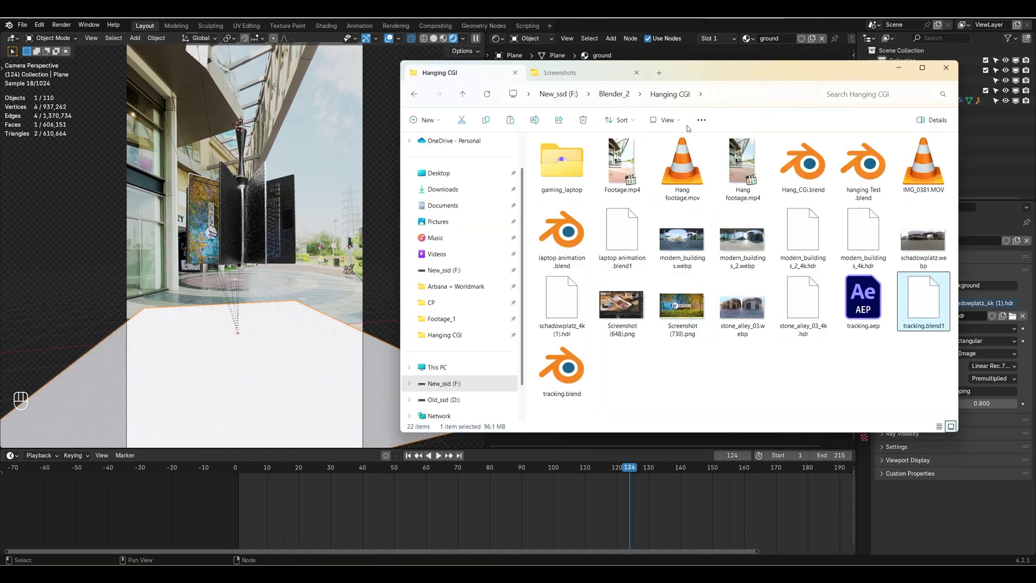
{"action": "left_click_drag", "start_coordinate": [718, 73], "coordinate": [274, 131]}
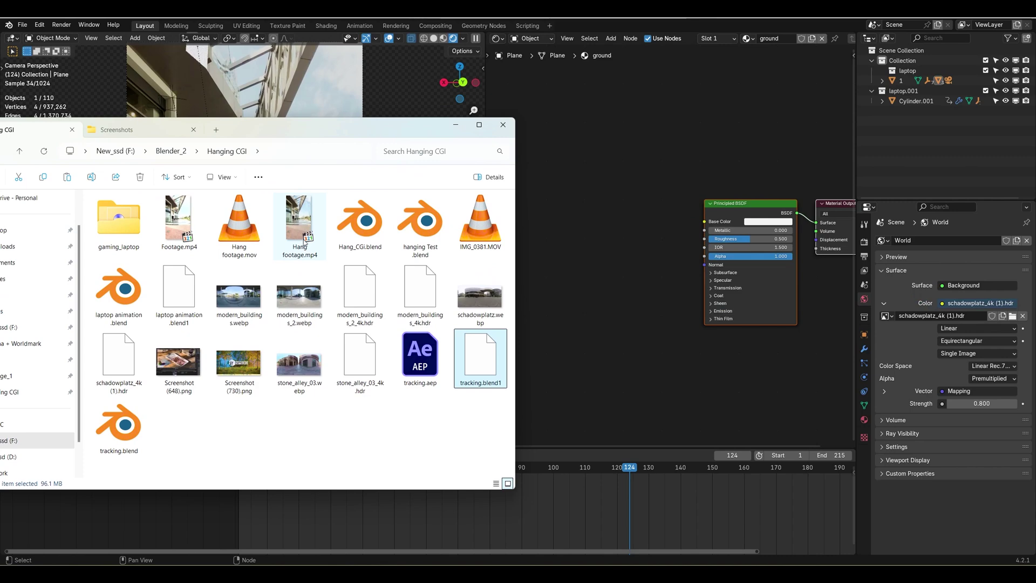
{"action": "left_click", "coordinate": [305, 244]}
{"action": "left_click_drag", "start_coordinate": [305, 244], "coordinate": [539, 207]}
{"action": "left_click", "coordinate": [546, 209]}
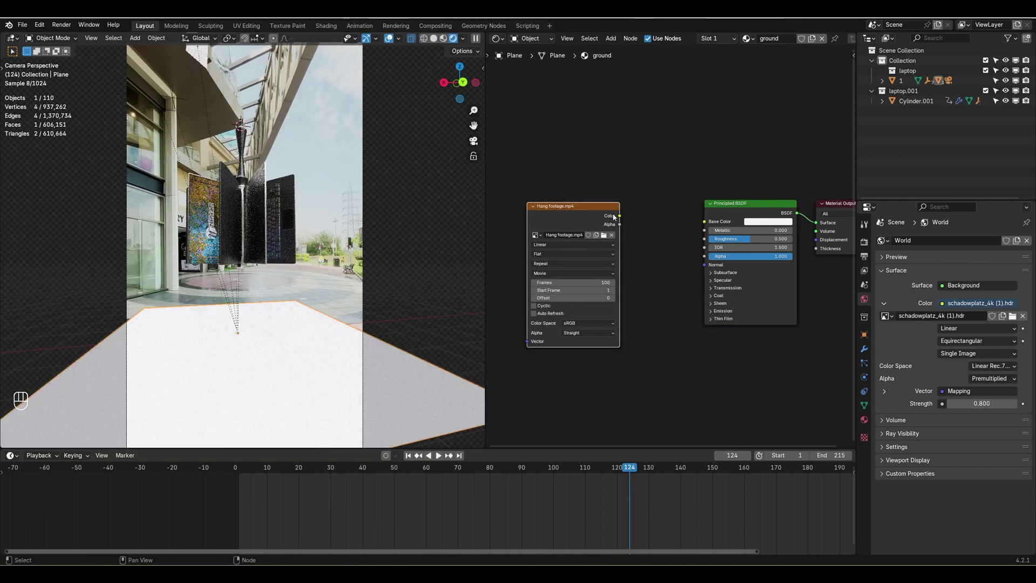
{"action": "left_click_drag", "start_coordinate": [620, 216], "coordinate": [704, 220]}
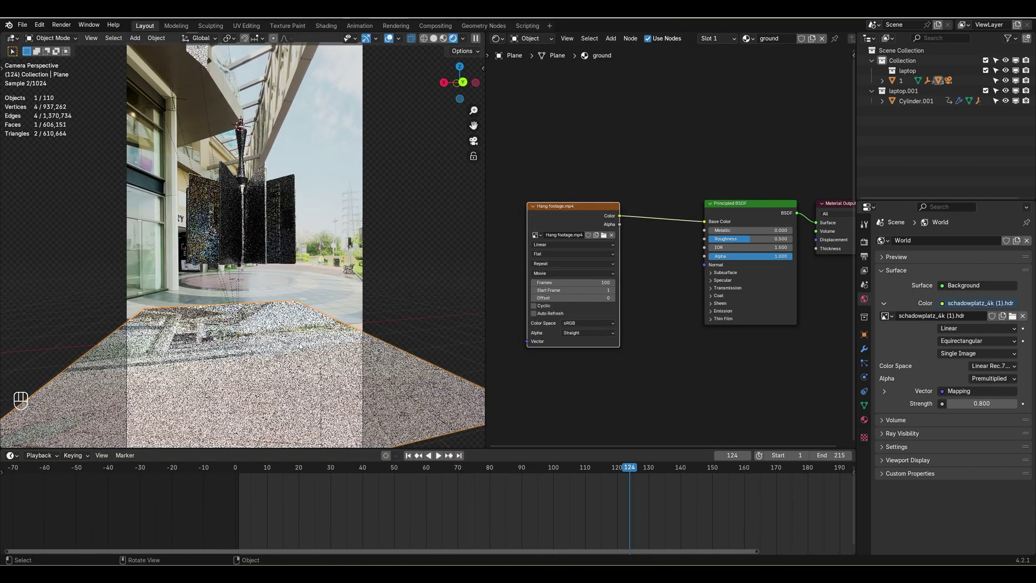
Set the footage texture to Cyclic, Auto Refresh, 1000 frames and Extend, and set the ground material's roughness to 1.
{"action": "left_click", "coordinate": [542, 306]}
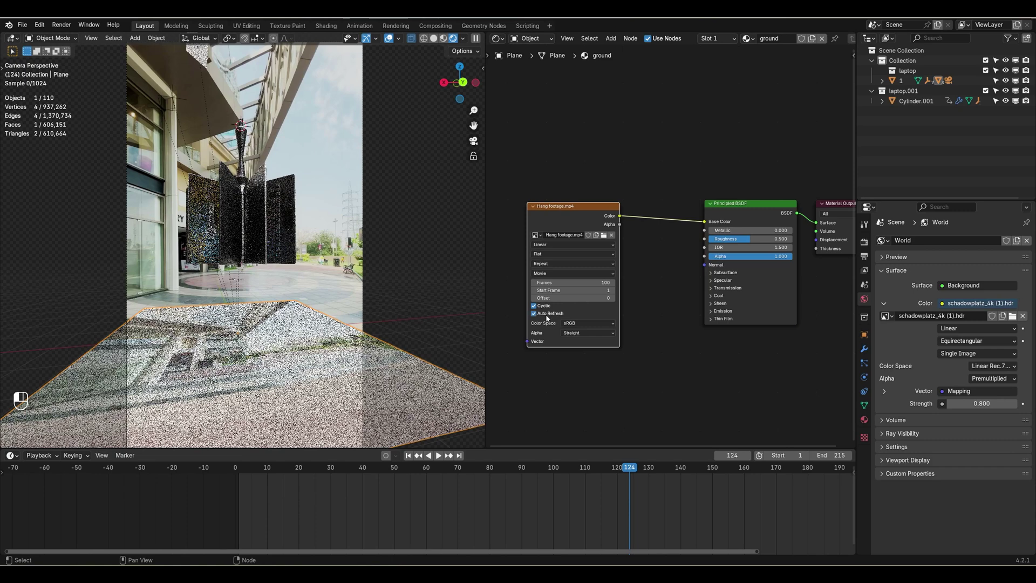
{"action": "double_click", "coordinate": [614, 282]}
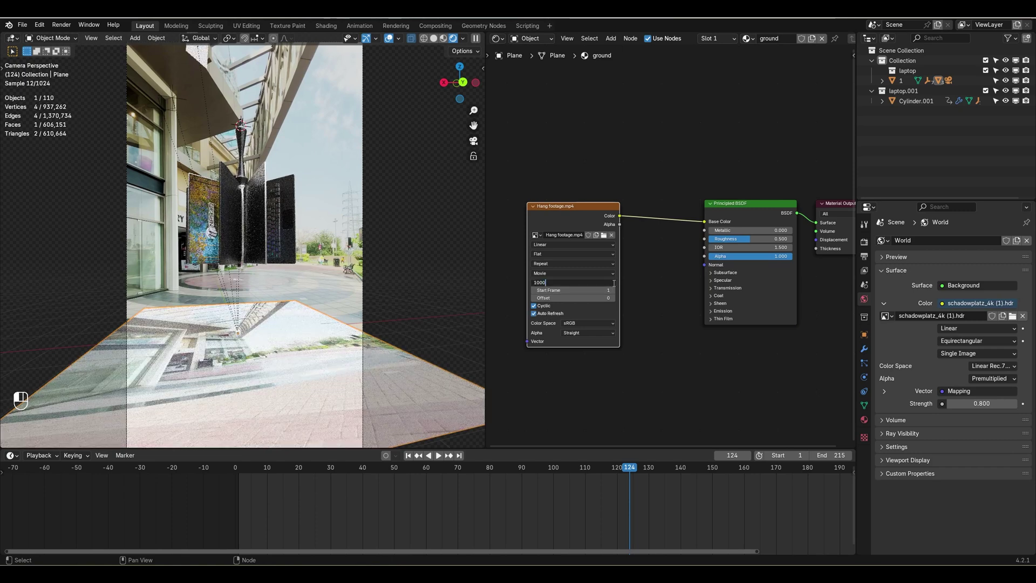
{"action": "left_click", "coordinate": [561, 264]}
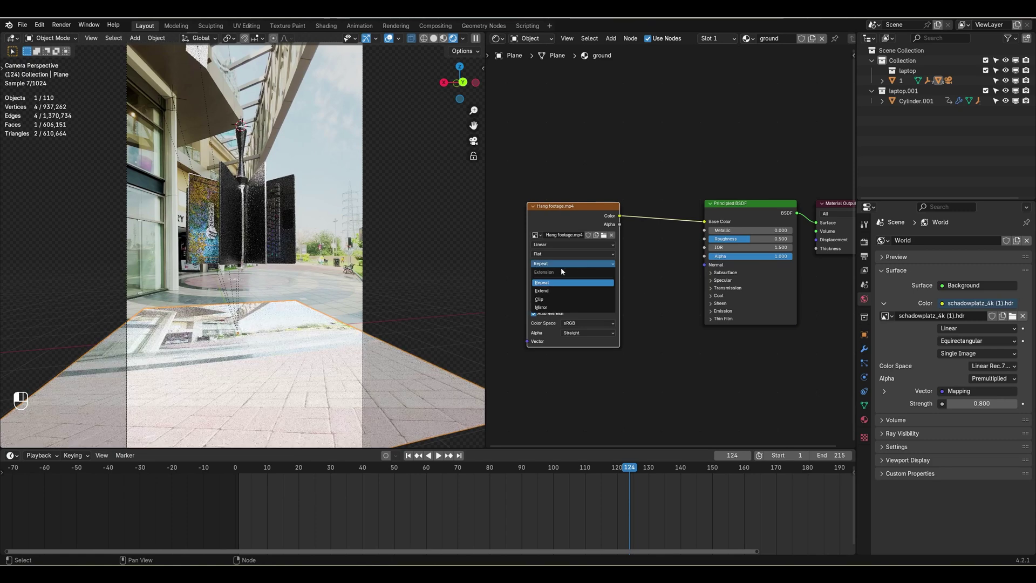
{"action": "left_click", "coordinate": [555, 293]}
{"action": "scroll", "coordinate": [626, 270], "scroll_direction": "up", "scroll_amount": 3}
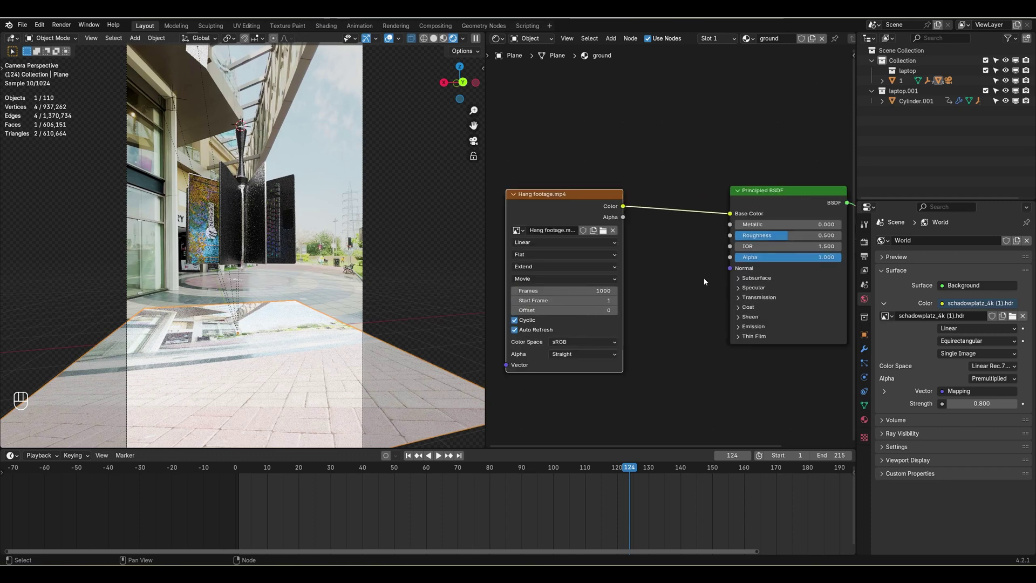
{"action": "left_click_drag", "start_coordinate": [757, 236], "coordinate": [811, 236]}
Add Texture Coordinate and Mapping nodes to the footage texture and feed the mapping from the Window coordinates.
{"action": "left_click", "coordinate": [569, 206]}
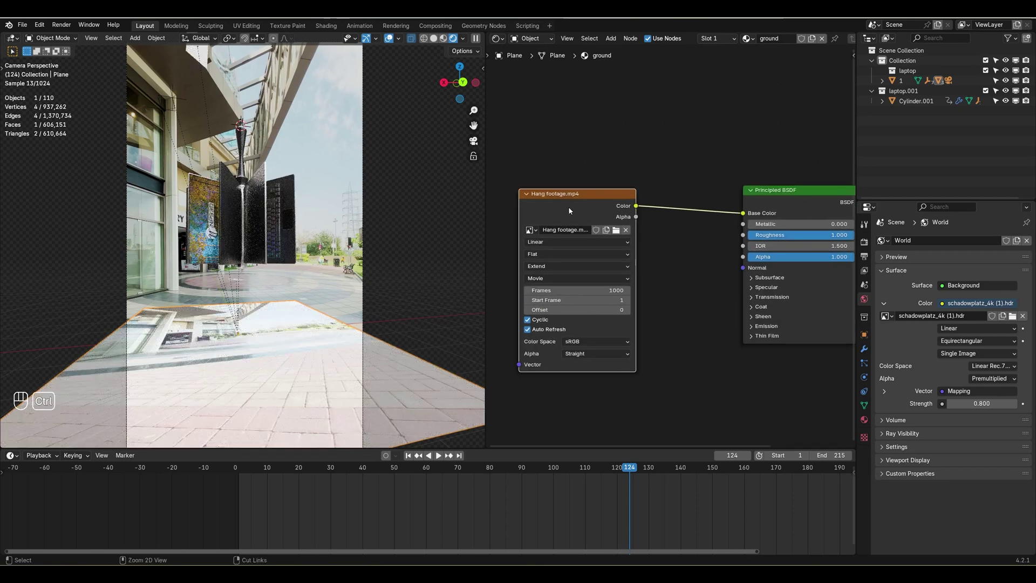
{"action": "key", "text": "ctrl+t"}
{"action": "middle_click_drag", "start_coordinate": [503, 256], "coordinate": [628, 256]}
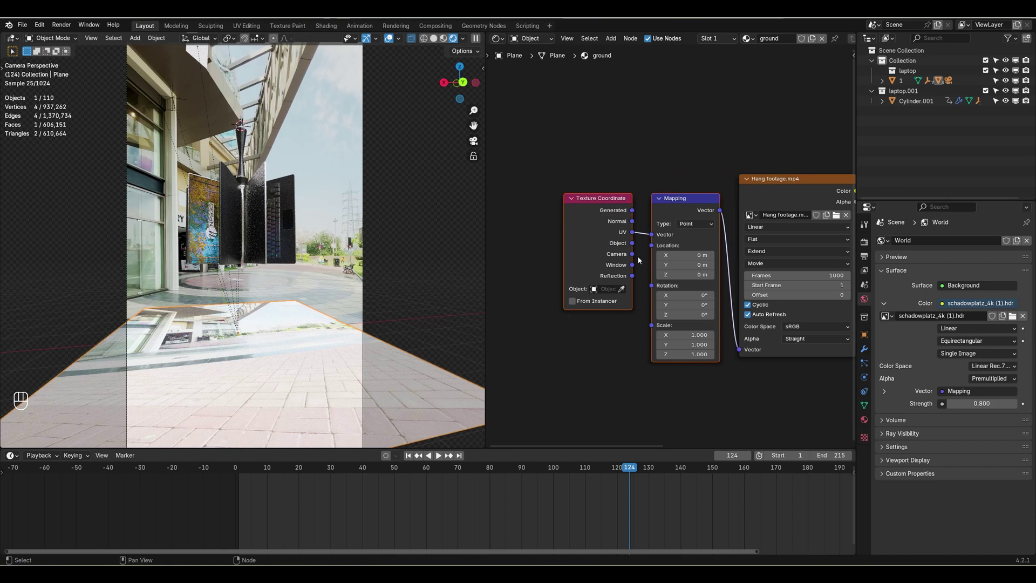
{"action": "left_click_drag", "start_coordinate": [633, 264], "coordinate": [651, 235]}
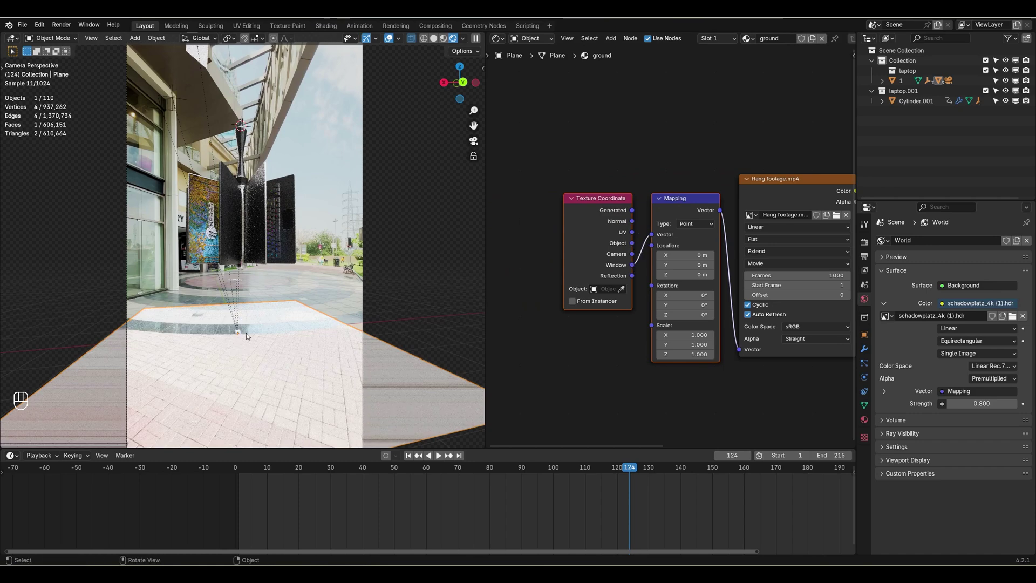
{"action": "left_click", "coordinate": [336, 273]}
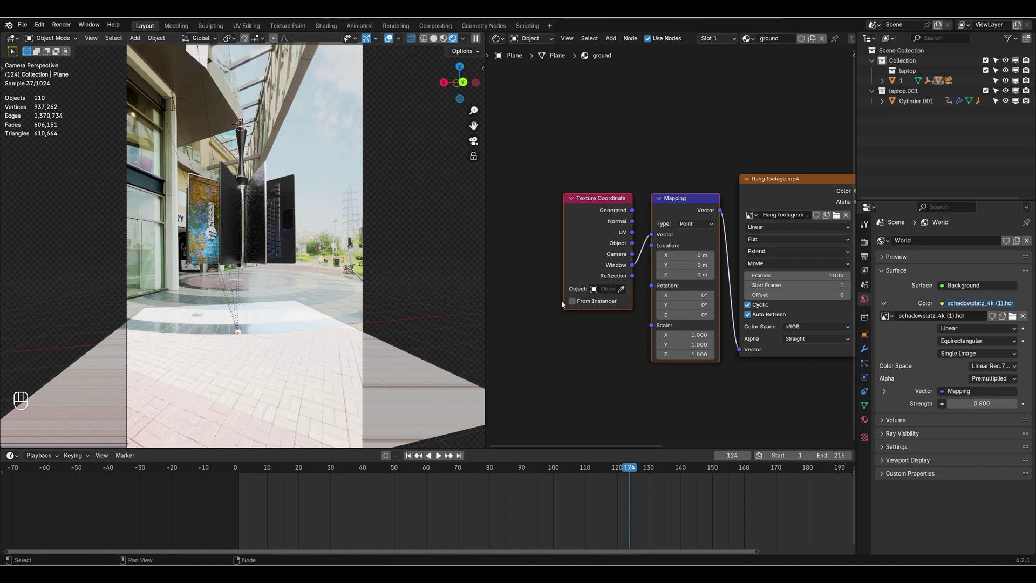
{"action": "middle_click_drag", "start_coordinate": [788, 324], "coordinate": [583, 333]}
{"action": "middle_click_drag", "start_coordinate": [347, 337], "coordinate": [323, 327], "text": "shift"}
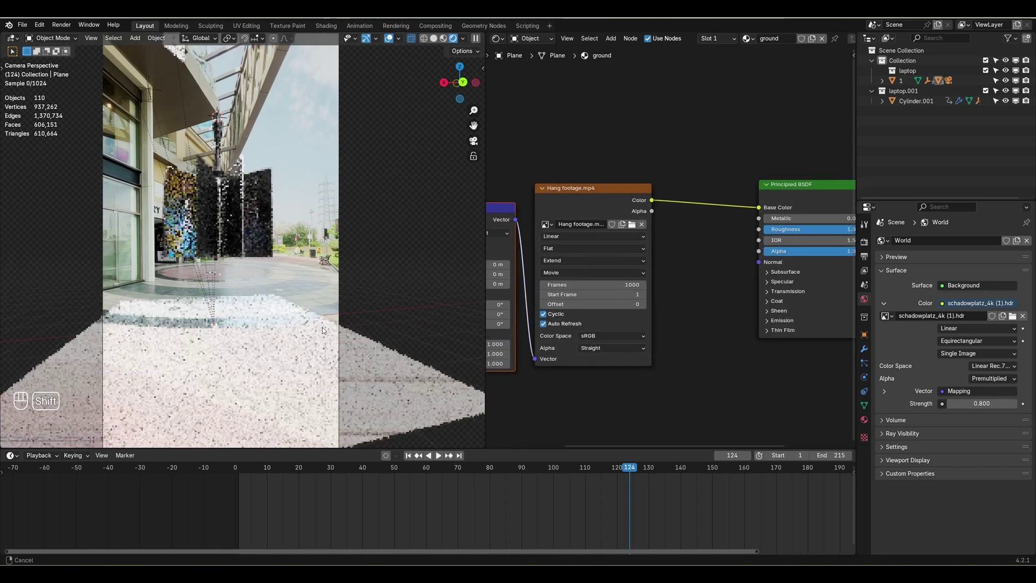
Set the HDRI world strength to 0.3 while judging the ground's brightness against the footage.
{"action": "scroll", "coordinate": [299, 365], "scroll_direction": "up", "scroll_amount": 1}
{"action": "scroll", "coordinate": [299, 366], "scroll_direction": "up", "scroll_amount": 2}
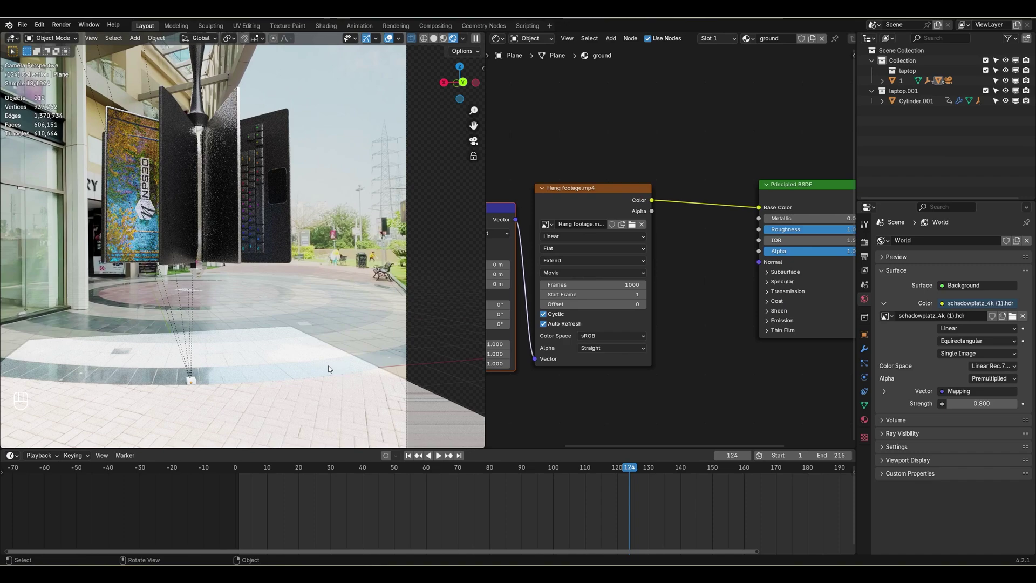
{"action": "middle_click_drag", "start_coordinate": [349, 277], "coordinate": [266, 330]}
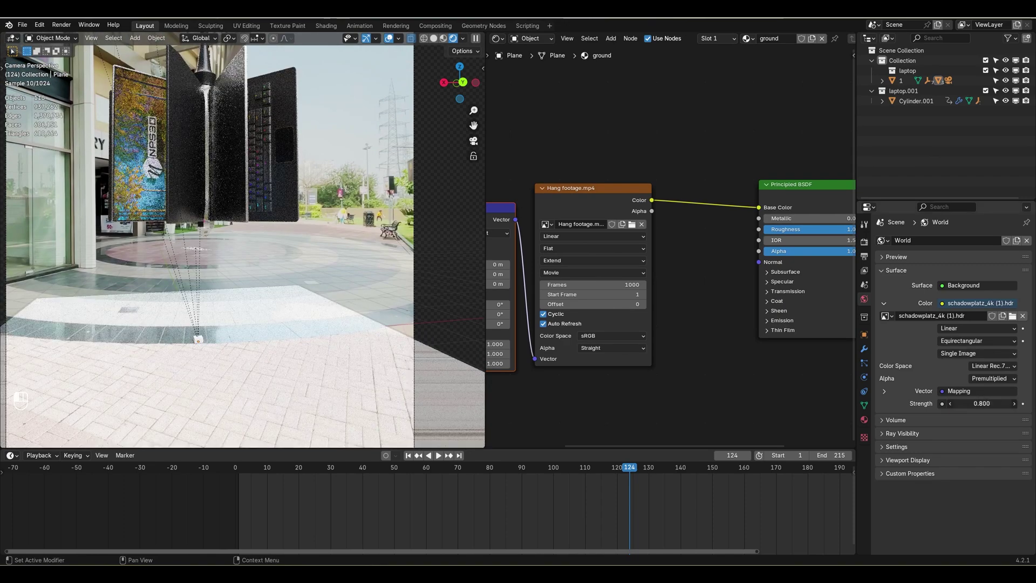
{"action": "key", "text": "Return"}
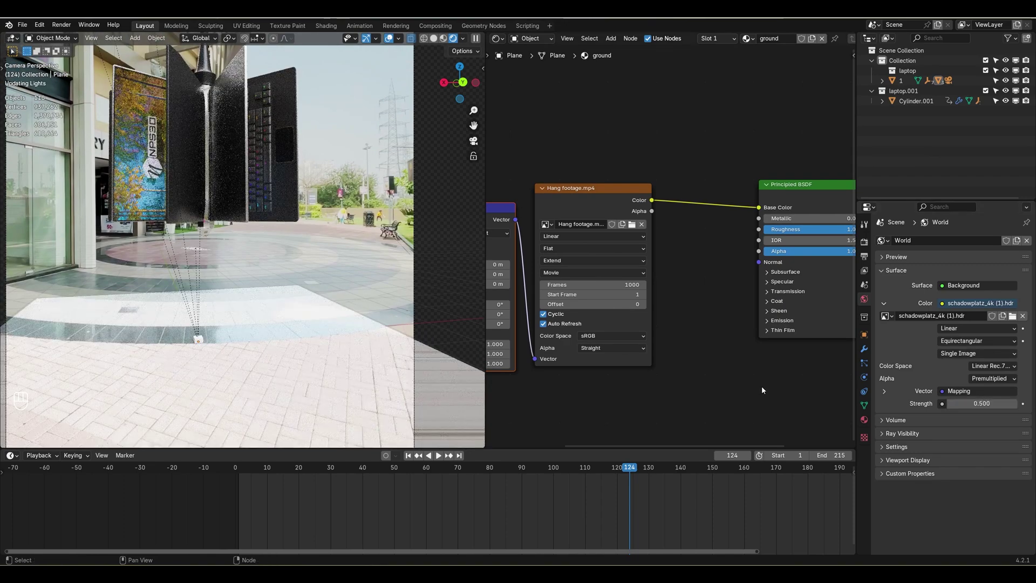
{"action": "type", "text": "0.2"}
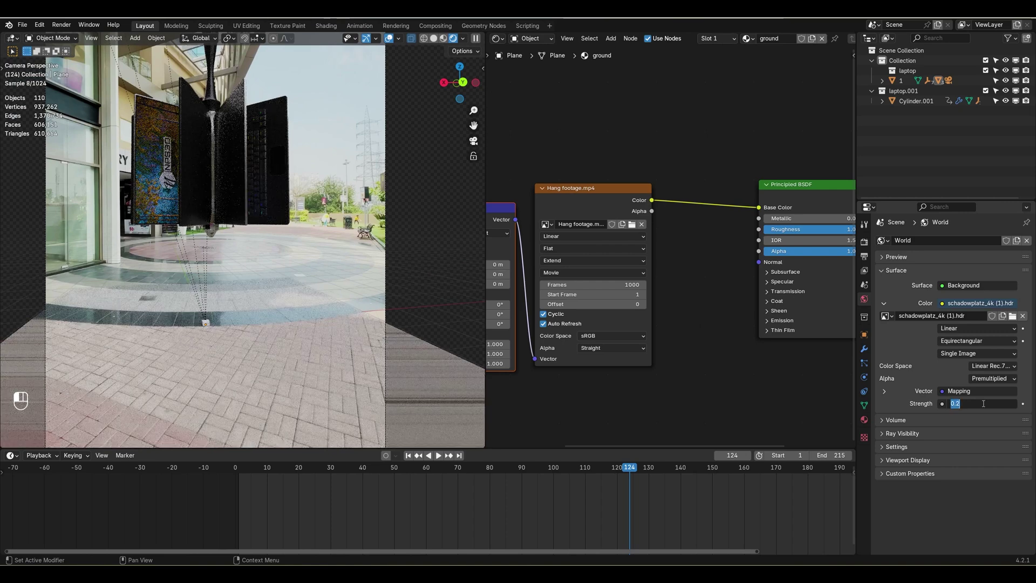
{"action": "key", "text": "Return"}
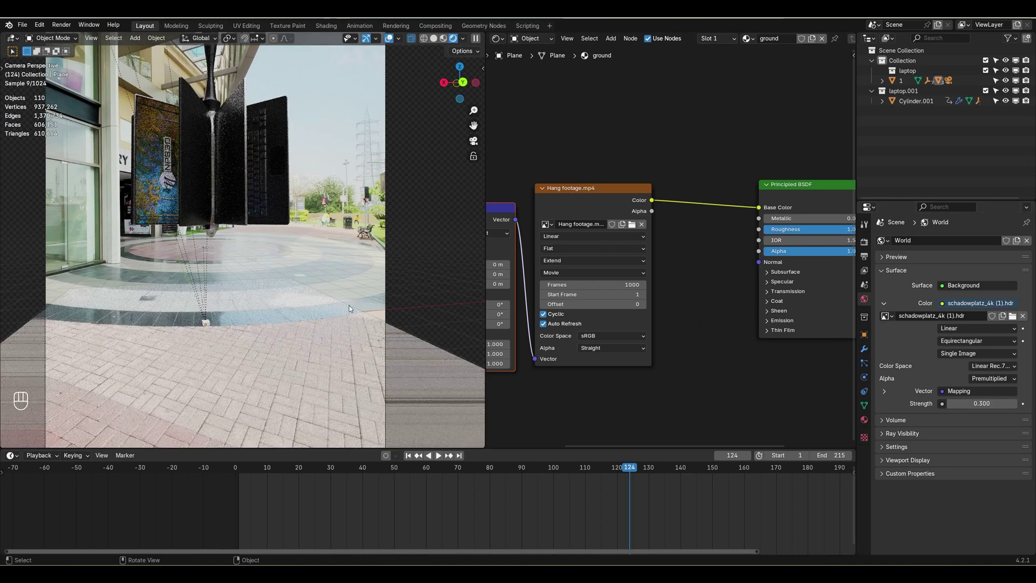
Select the ground plane and switch the render engine to EEVEE.
{"action": "left_click", "coordinate": [349, 305]}
{"action": "left_click", "coordinate": [864, 241]}
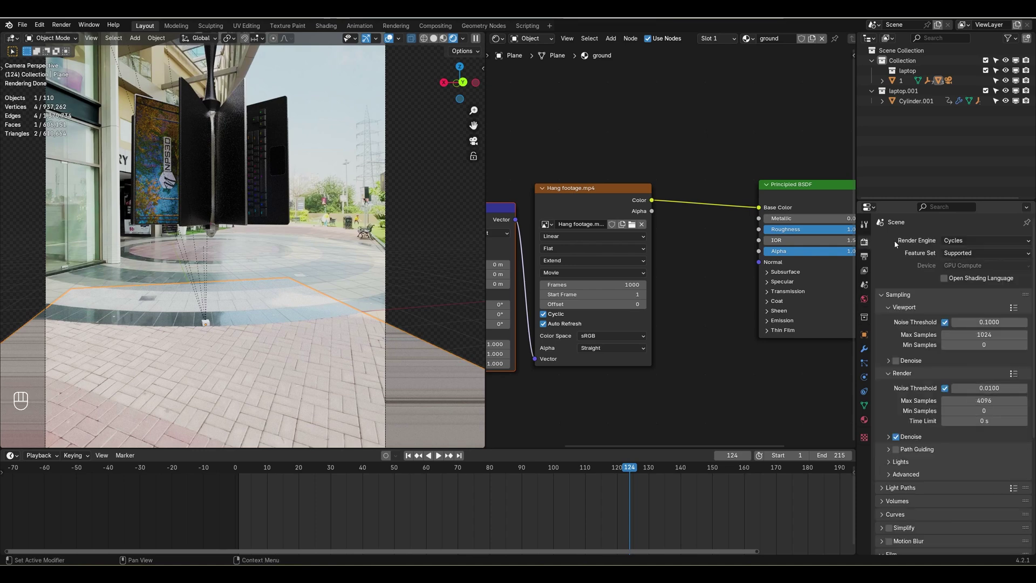
{"action": "left_click", "coordinate": [954, 241]}
{"action": "left_click", "coordinate": [962, 254]}
Widen the ground plane by extruding its side edges along global X, and rotate it about global Z to follow the building.
{"action": "key", "text": "Tab"}
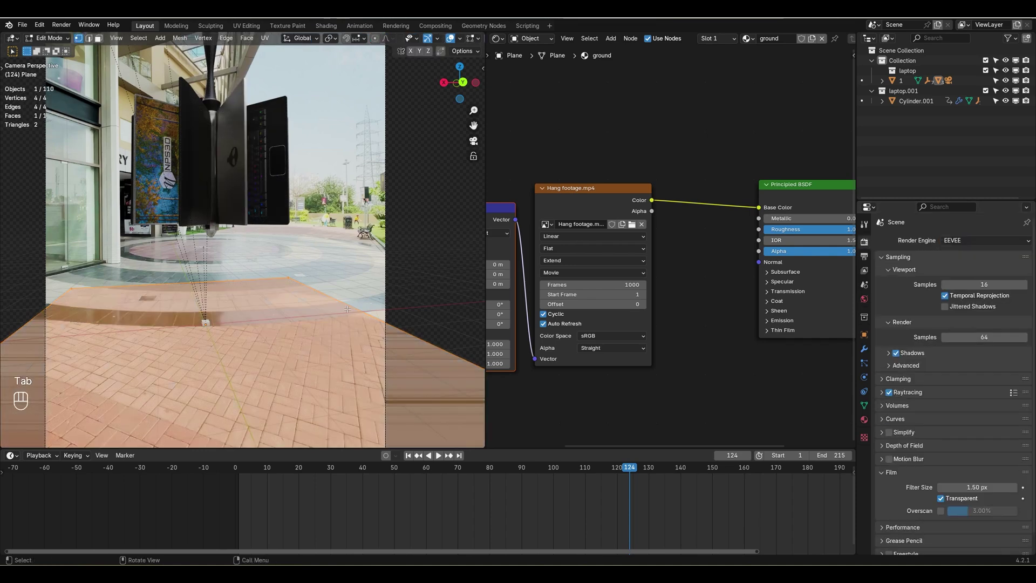
{"action": "left_click", "coordinate": [353, 314]}
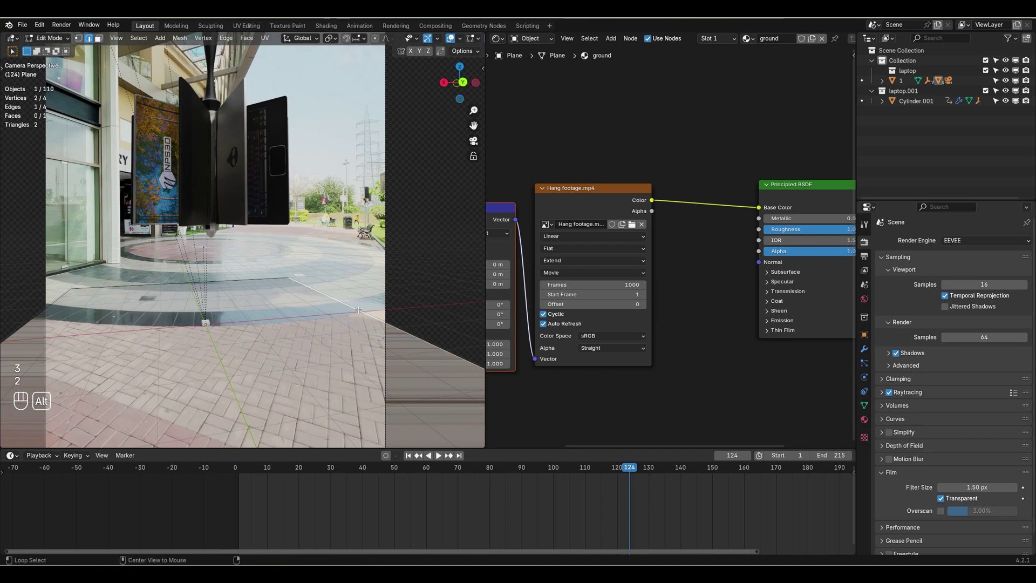
{"action": "key", "text": "e"}
{"action": "key", "text": "x"}
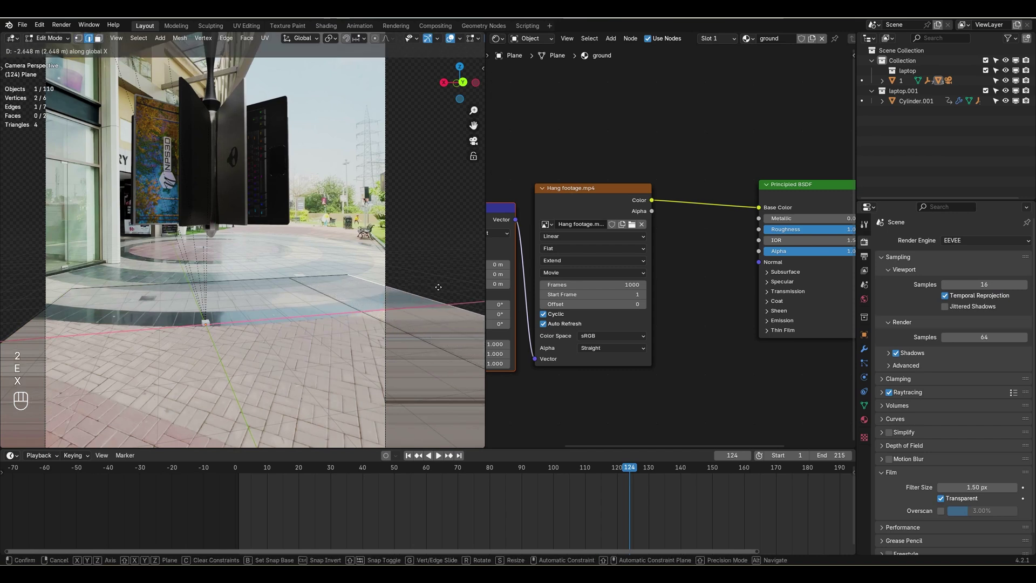
{"action": "left_click", "coordinate": [90, 291]}
{"action": "key", "text": "Tab"}
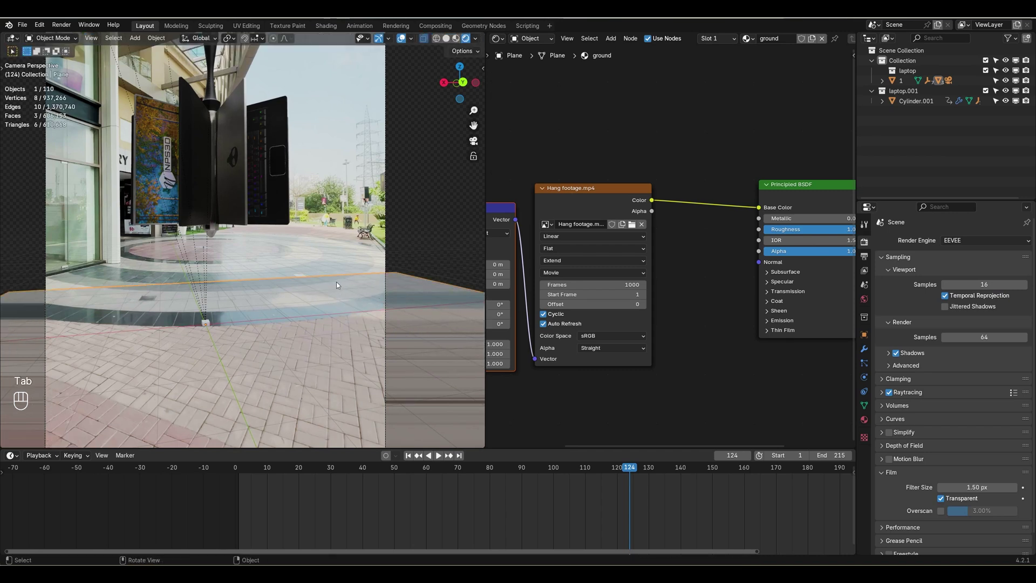
{"action": "key", "text": "Tab"}
{"action": "key", "text": "e"}
{"action": "key", "text": "x"}
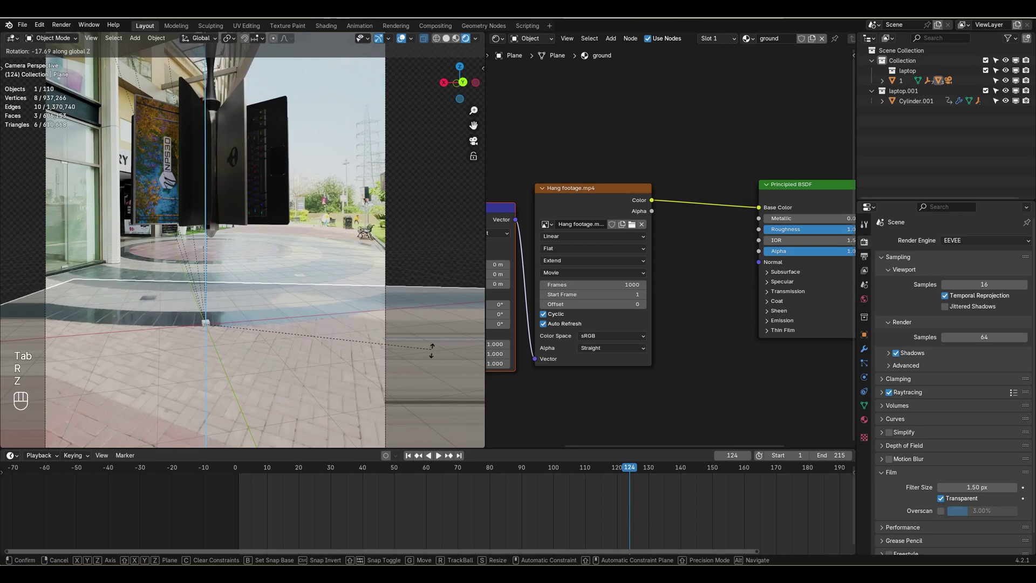
Extrude the ground's building-side edges upward along global Z as a wall, and save the file.
{"action": "middle_click_drag", "start_coordinate": [113, 270], "coordinate": [197, 270], "text": "shift"}
{"action": "key", "text": "e"}
{"action": "key", "text": "z"}
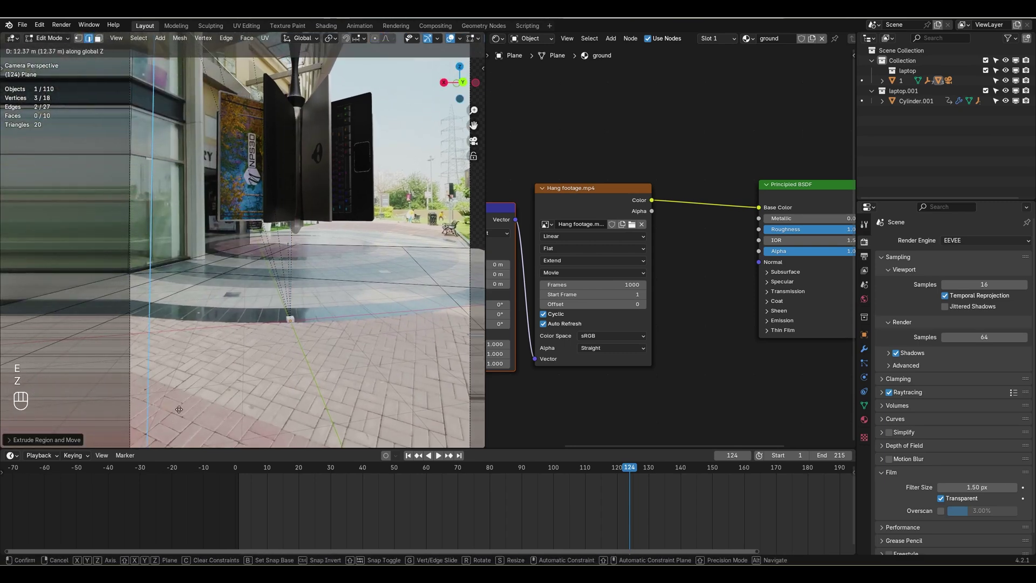
{"action": "left_click", "coordinate": [228, 344]}
{"action": "middle_click_drag", "start_coordinate": [236, 276], "coordinate": [256, 368], "text": "shift"}
{"action": "middle_click_drag", "start_coordinate": [299, 190], "coordinate": [325, 286], "text": "shift"}
{"action": "key", "text": "ctrl+s"}
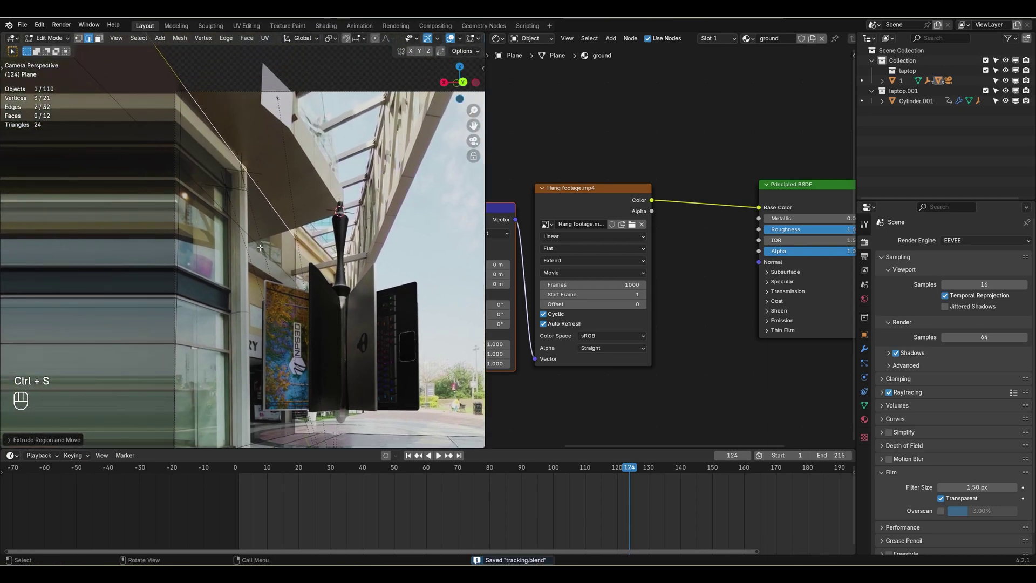
Leave ground mesh editing, delete the unneeded object, and select the small plane at the canopy's edge.
{"action": "middle_click_drag", "start_coordinate": [260, 247], "coordinate": [300, 185], "text": "shift"}
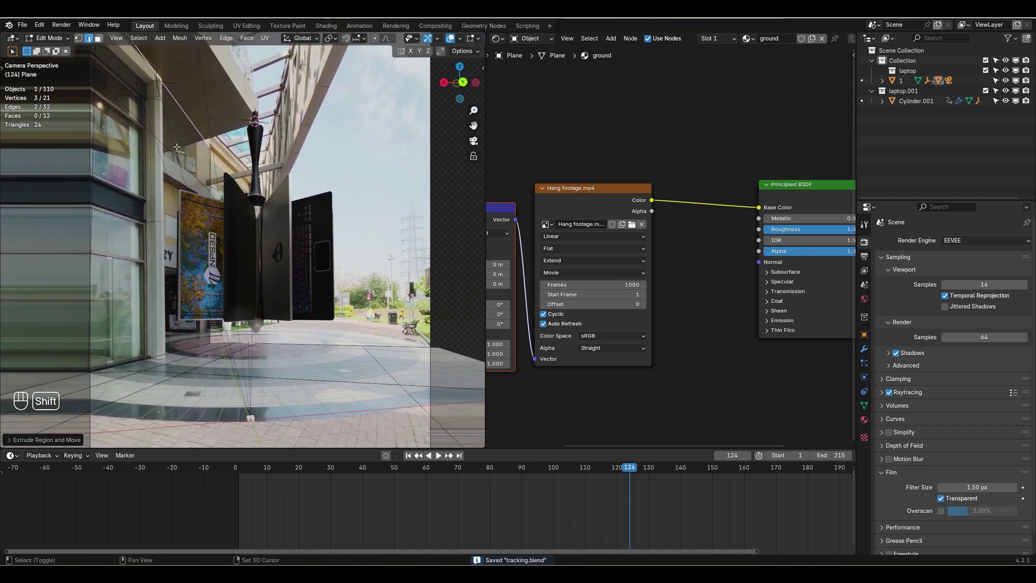
{"action": "key", "text": "Tab"}
{"action": "key", "text": "Delete"}
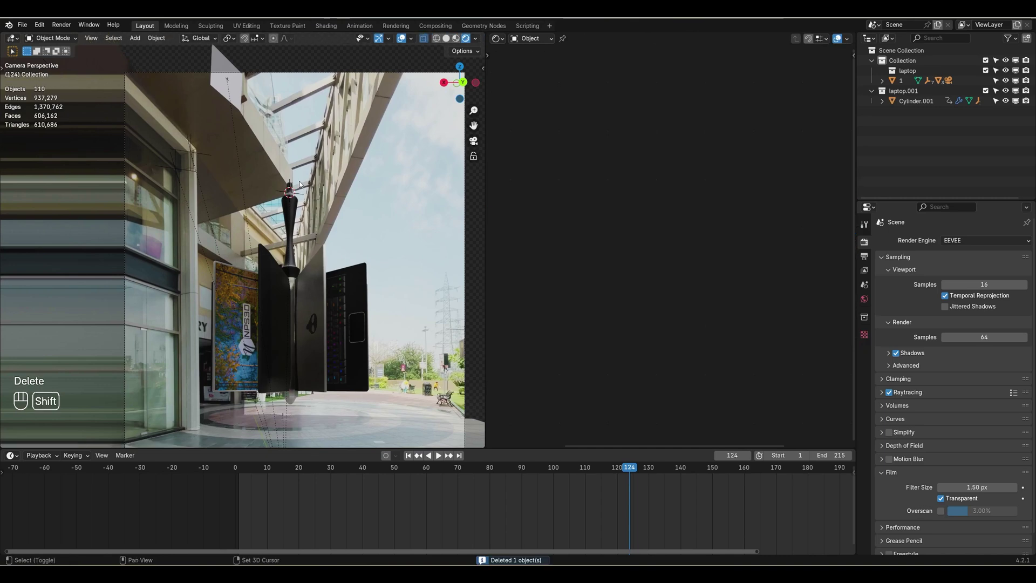
{"action": "scroll", "coordinate": [300, 185], "scroll_direction": "up", "scroll_amount": 4}
{"action": "left_click", "coordinate": [304, 215]}
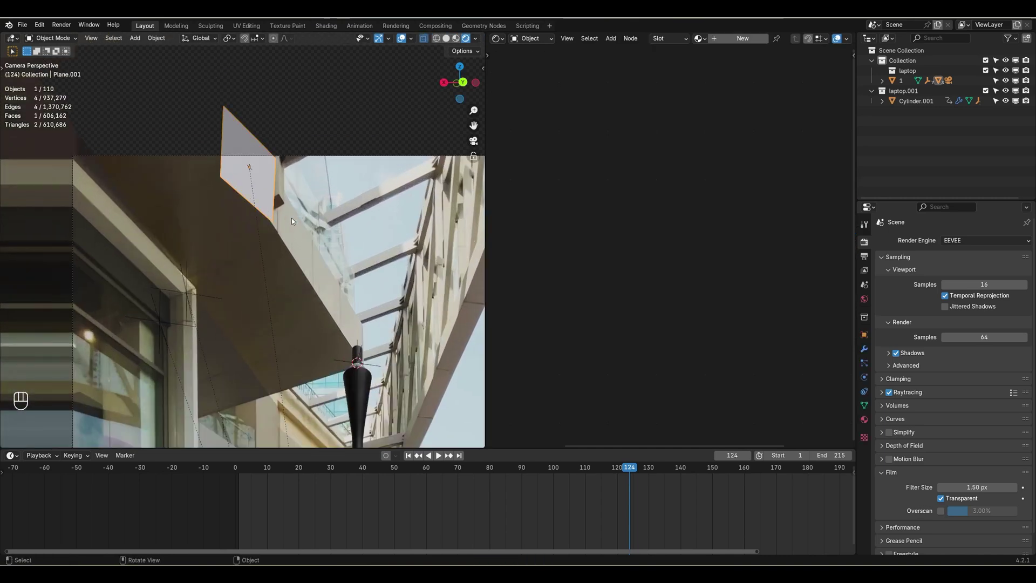
{"action": "key", "text": "ctrl+z"}
Set the transform orientation to Local and extrude the canopy plane's end edge about 4 m along the canopy in top view.
{"action": "key", "text": "KP_4"}
{"action": "key", "text": "KP_7"}
{"action": "scroll", "coordinate": [275, 377], "scroll_direction": "up", "scroll_amount": 3}
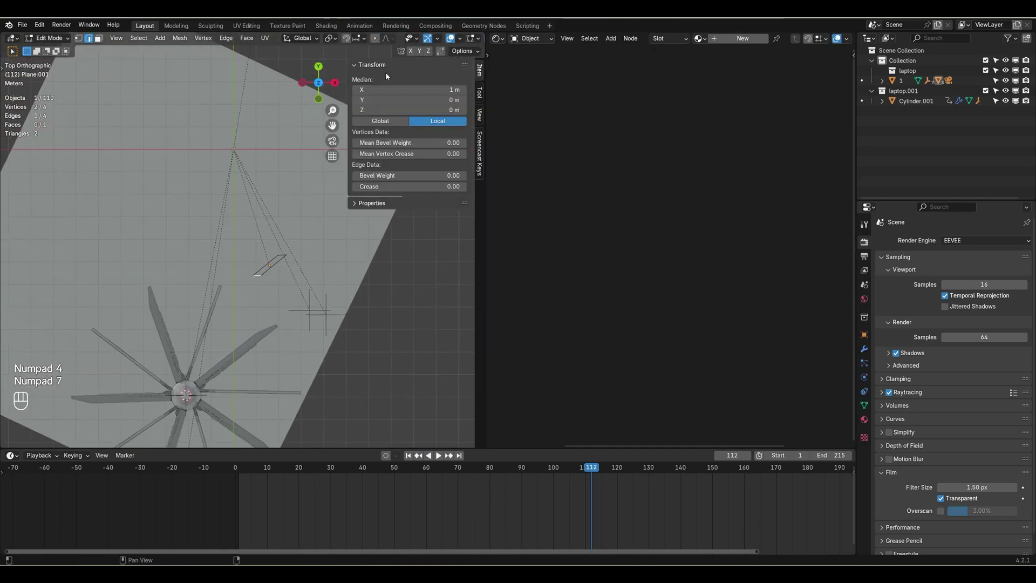
{"action": "left_click", "coordinate": [312, 39]}
{"action": "left_click", "coordinate": [291, 80]}
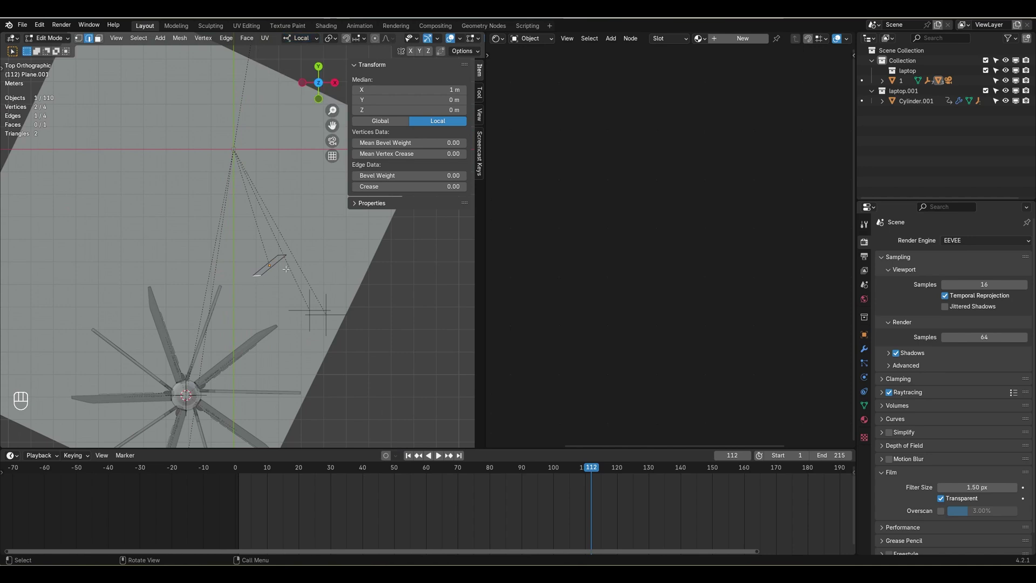
{"action": "key", "text": "e"}
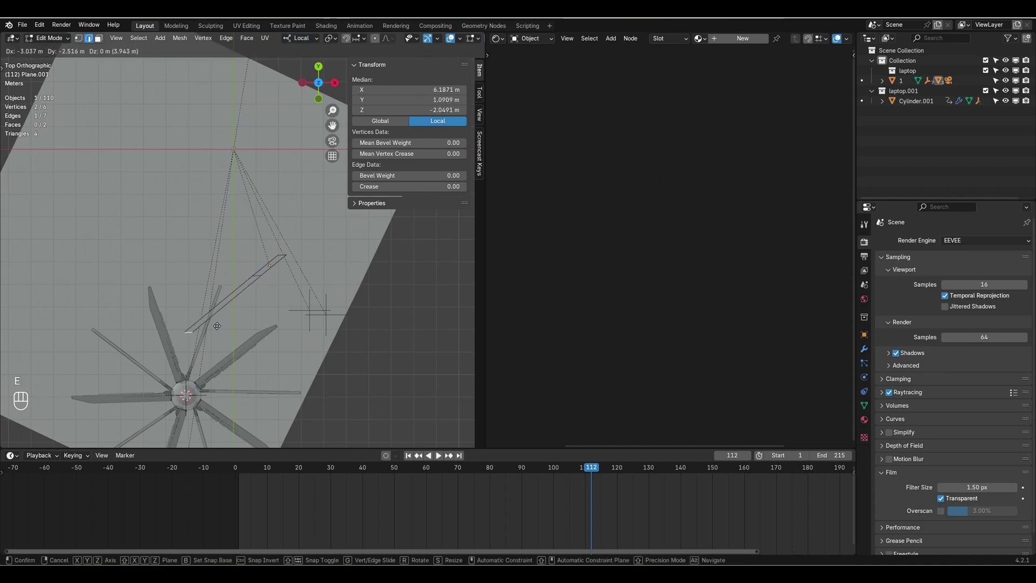
{"action": "left_click", "coordinate": [214, 328]}
{"action": "left_click", "coordinate": [332, 141]}
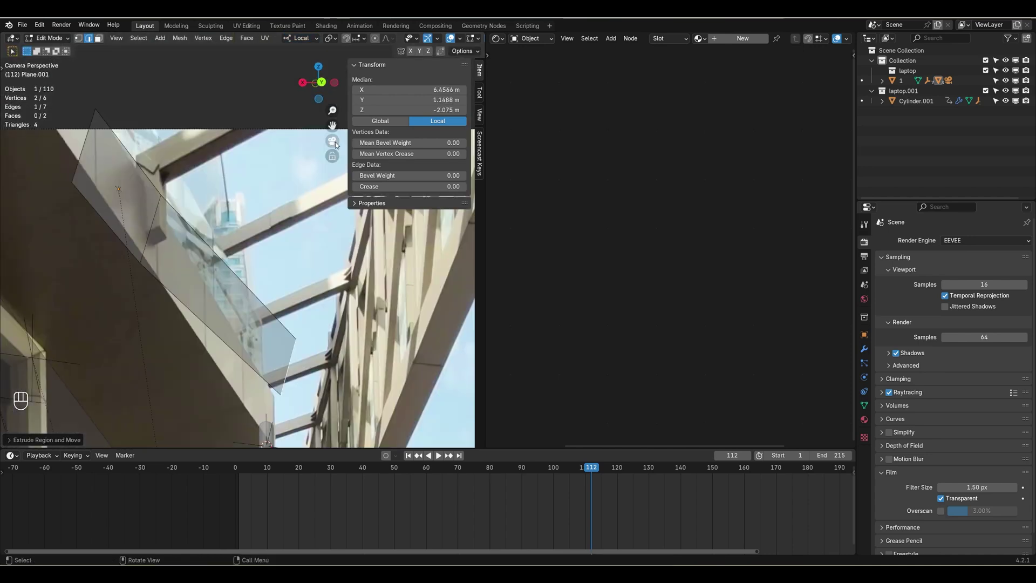
Move the canopy plane's extruded edge and its corner vertices to match the outline of the canopy's side face in the camera view.
{"action": "key", "text": "g"}
{"action": "key", "text": "z"}
{"action": "key", "text": "z"}
{"action": "key", "text": "g"}
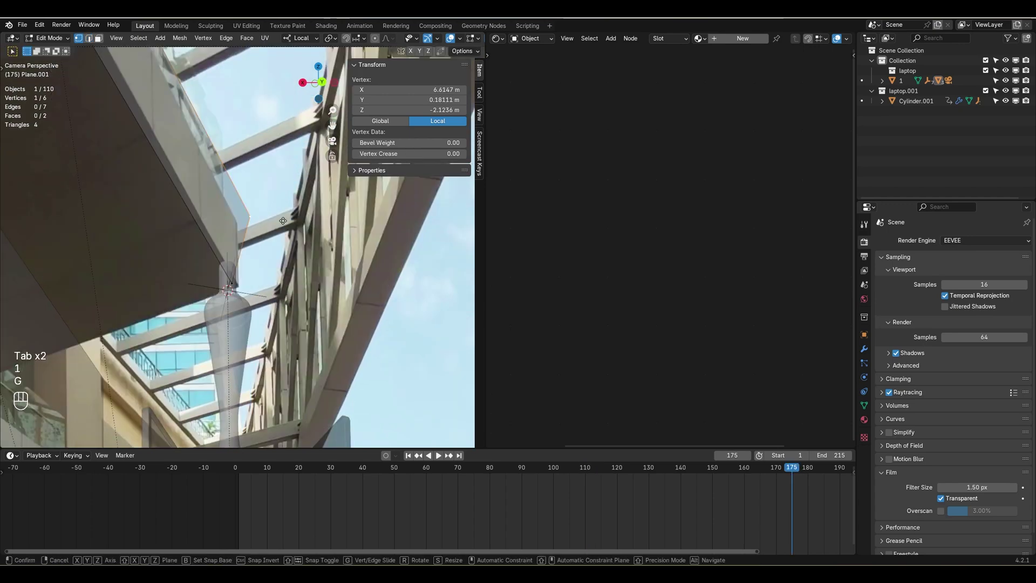
{"action": "left_click", "coordinate": [267, 246]}
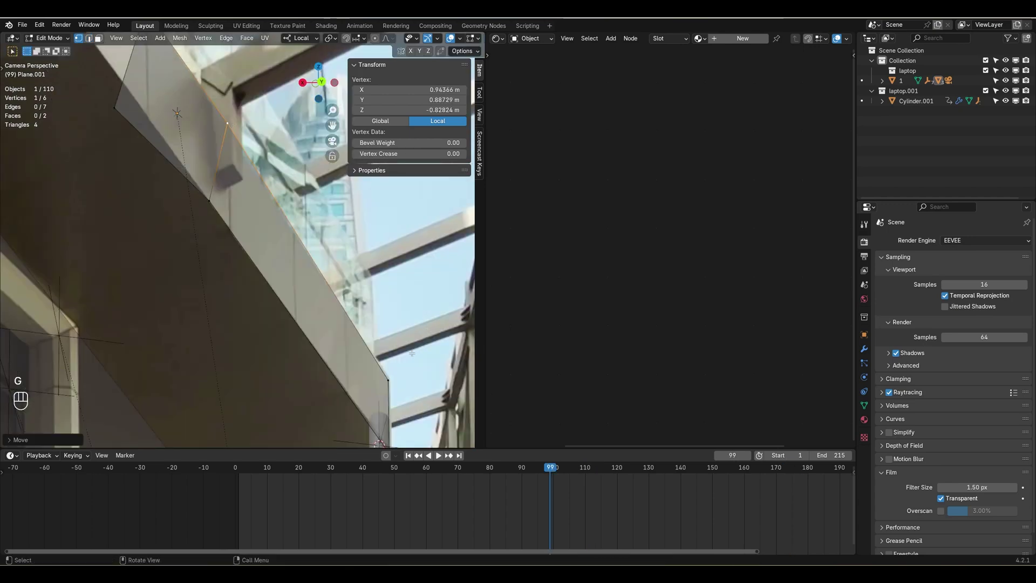
{"action": "key", "text": "g"}
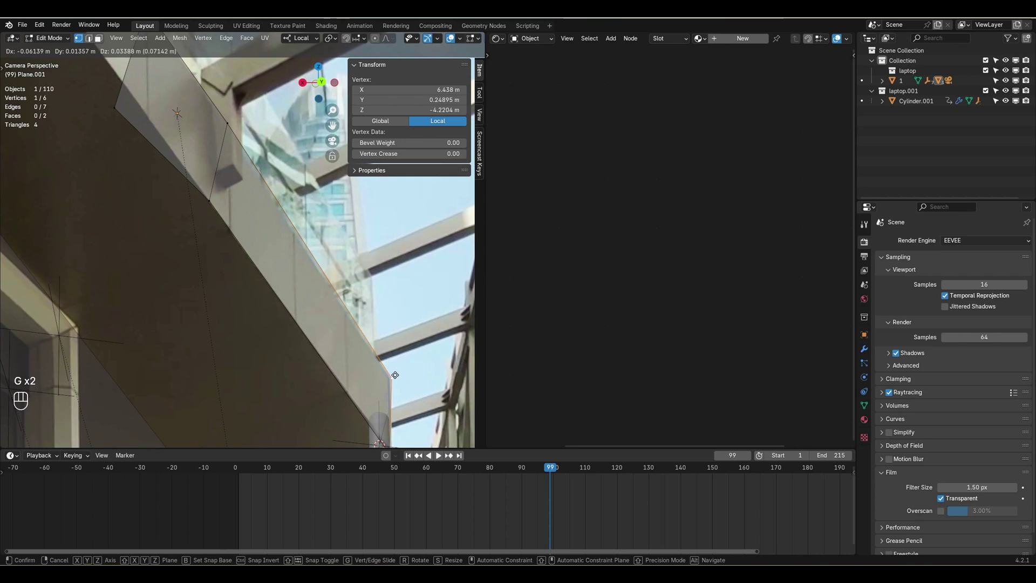
{"action": "left_click", "coordinate": [394, 376]}
{"action": "left_click", "coordinate": [228, 124]}
{"action": "key", "text": "g"}
{"action": "left_click", "coordinate": [229, 126]}
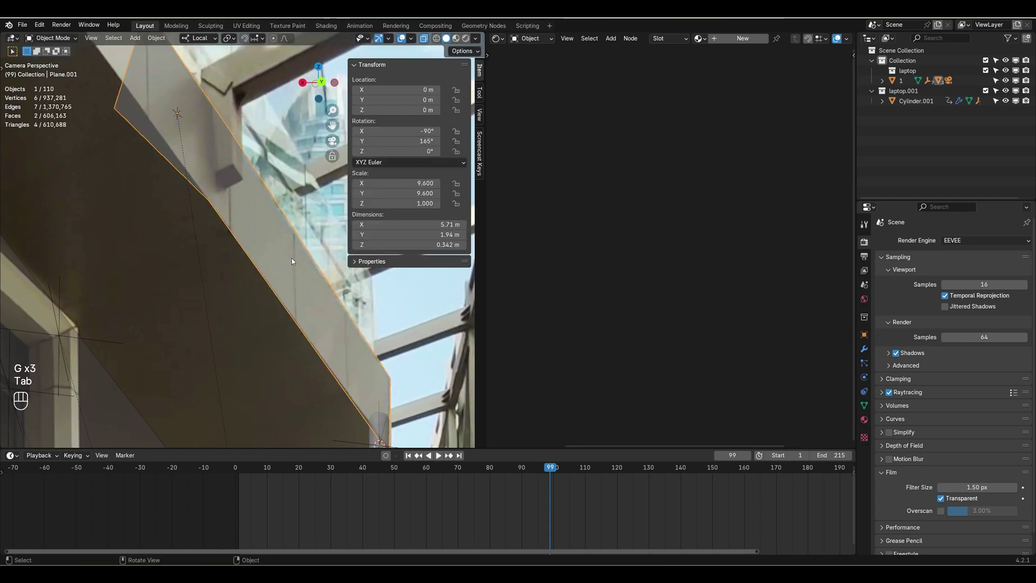
Extrude all faces of the canopy plane inward toward the building into a box about 3.8 m deep.
{"action": "middle_click_drag", "start_coordinate": [292, 261], "coordinate": [342, 308]}
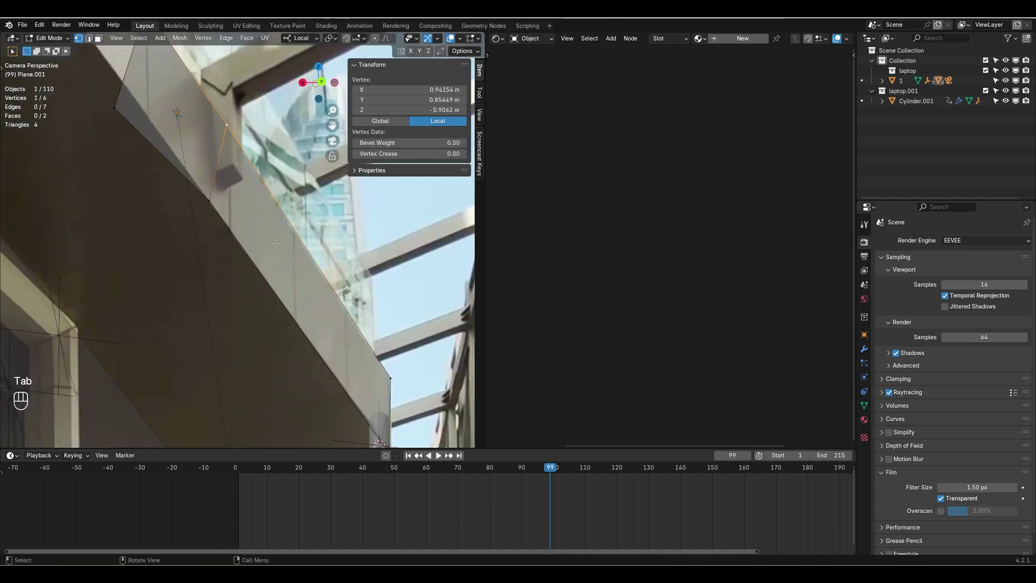
{"action": "key", "text": "3"}
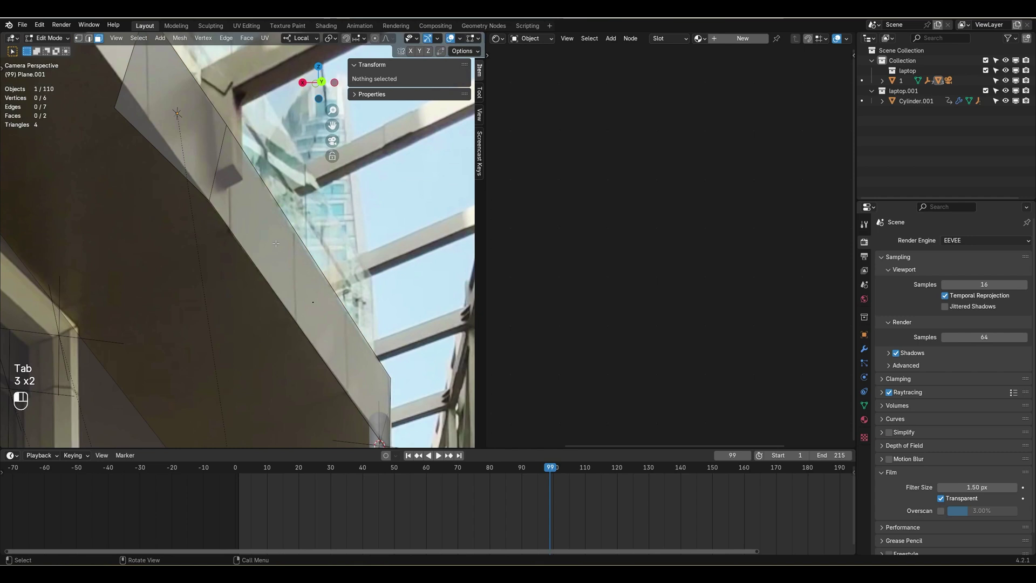
{"action": "key", "text": "a"}
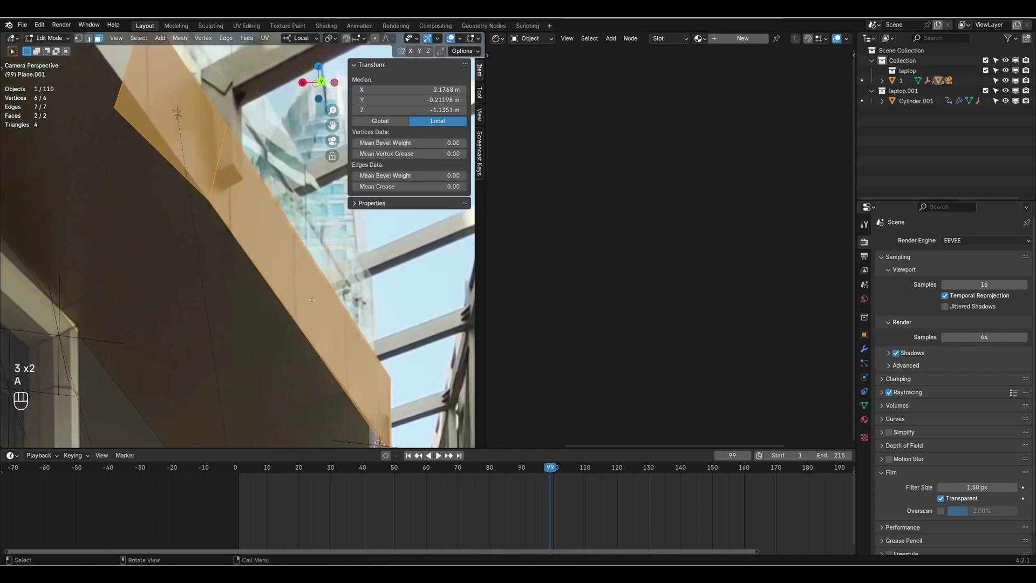
{"action": "key", "text": "e"}
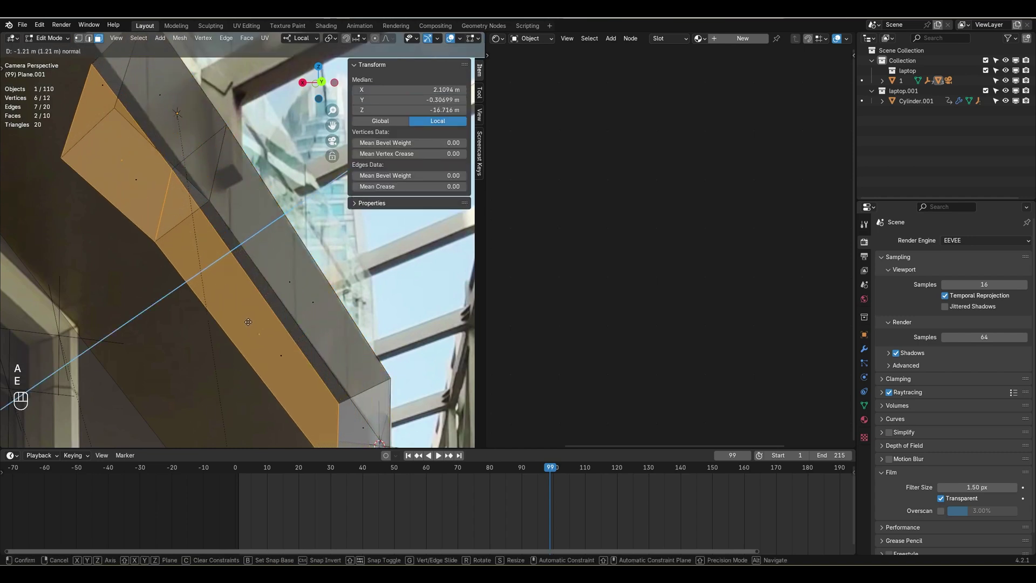
{"action": "left_click", "coordinate": [150, 356]}
{"action": "middle_click_drag", "start_coordinate": [191, 365], "coordinate": [201, 318], "text": "shift"}
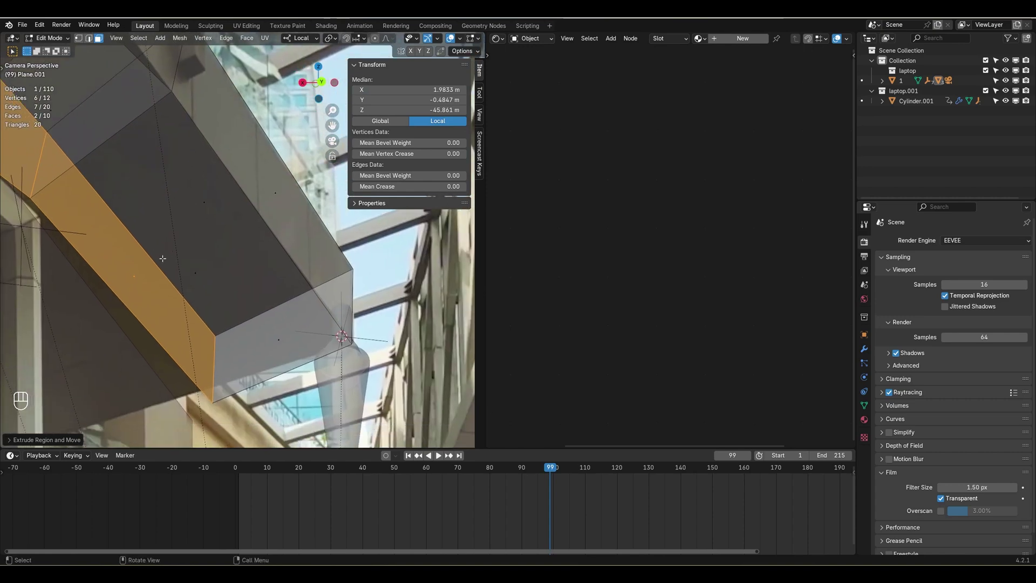
Move the canopy box's inner end edge along local X to match the footage, and check the fit at frame 93.
{"action": "key", "text": "2"}
{"action": "middle_click_drag", "start_coordinate": [210, 277], "coordinate": [227, 295], "text": "shift"}
{"action": "left_click", "coordinate": [227, 318]}
{"action": "key", "text": "g"}
{"action": "key", "text": "x"}
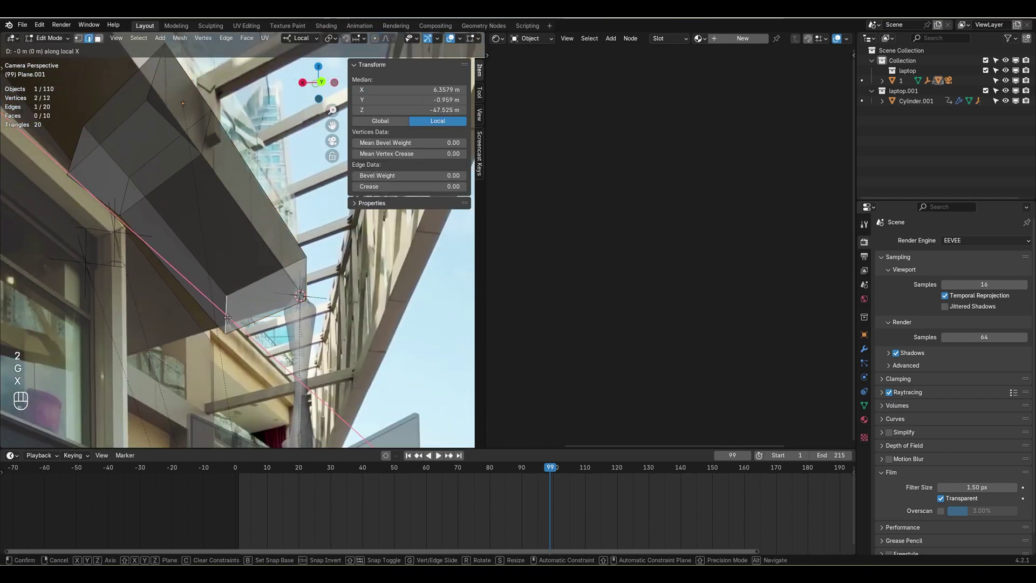
{"action": "left_click", "coordinate": [219, 312]}
{"action": "key", "text": "Tab"}
{"action": "mouse_move", "coordinate": [546, 470]}
{"action": "left_mouse_down"}
{"action": "mouse_move", "coordinate": [453, 475]}
{"action": "mouse_move", "coordinate": [536, 479]}
{"action": "mouse_move", "coordinate": [351, 479]}
{"action": "mouse_move", "coordinate": [531, 475]}
{"action": "left_mouse_up"}
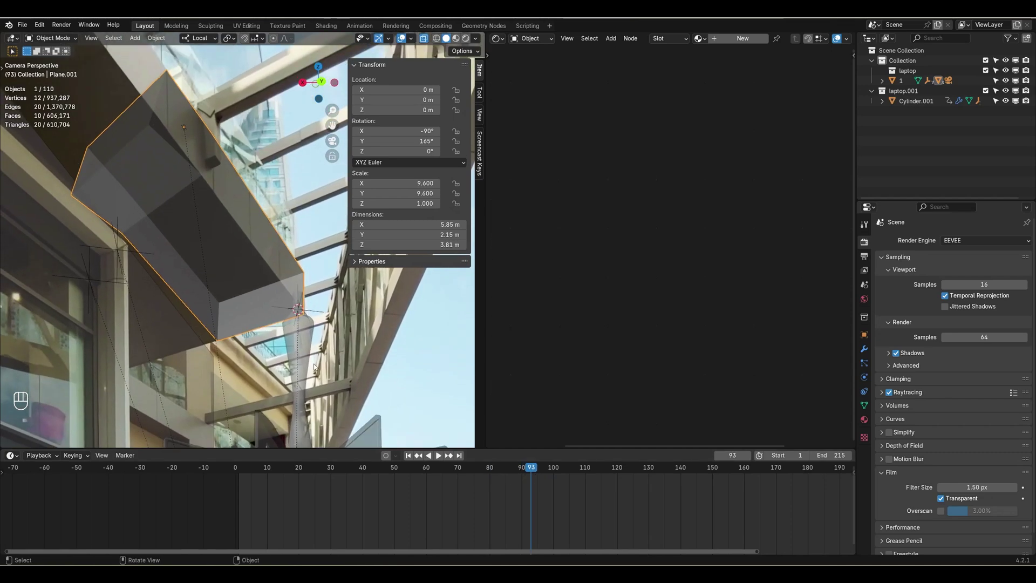
{"action": "scroll", "coordinate": [214, 277], "scroll_direction": "down", "scroll_amount": 2}
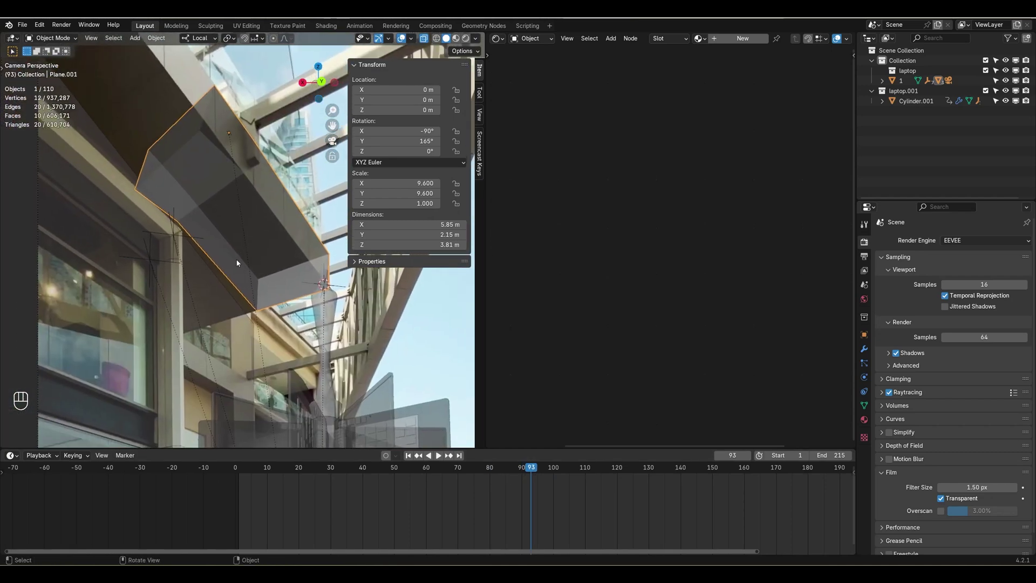
Select the hanging holder and move it along its local X and Y axes to sit beneath the canopy box.
{"action": "left_click", "coordinate": [339, 309]}
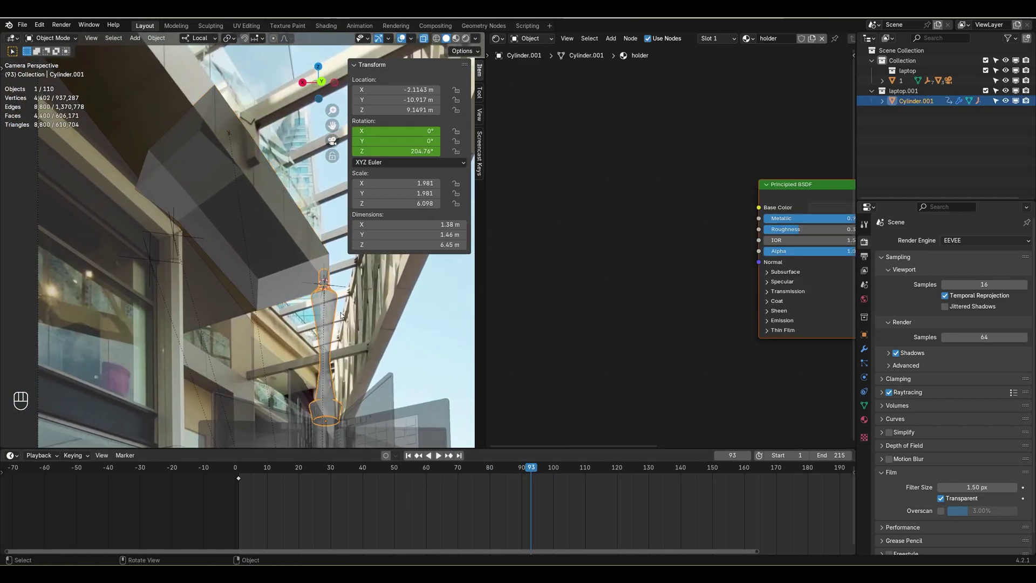
{"action": "key", "text": "g"}
{"action": "key", "text": "x"}
{"action": "key", "text": "g"}
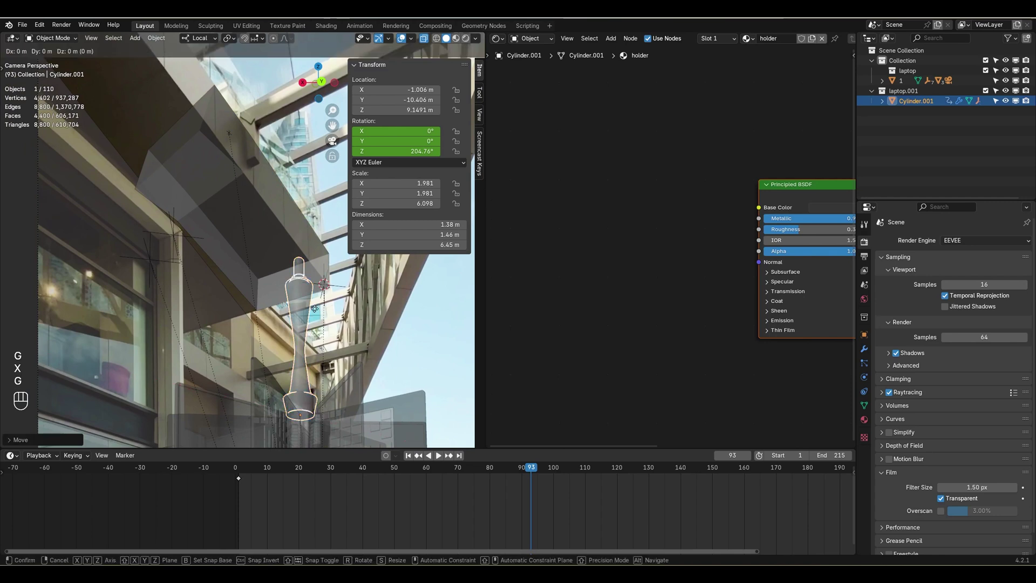
{"action": "key", "text": "y"}
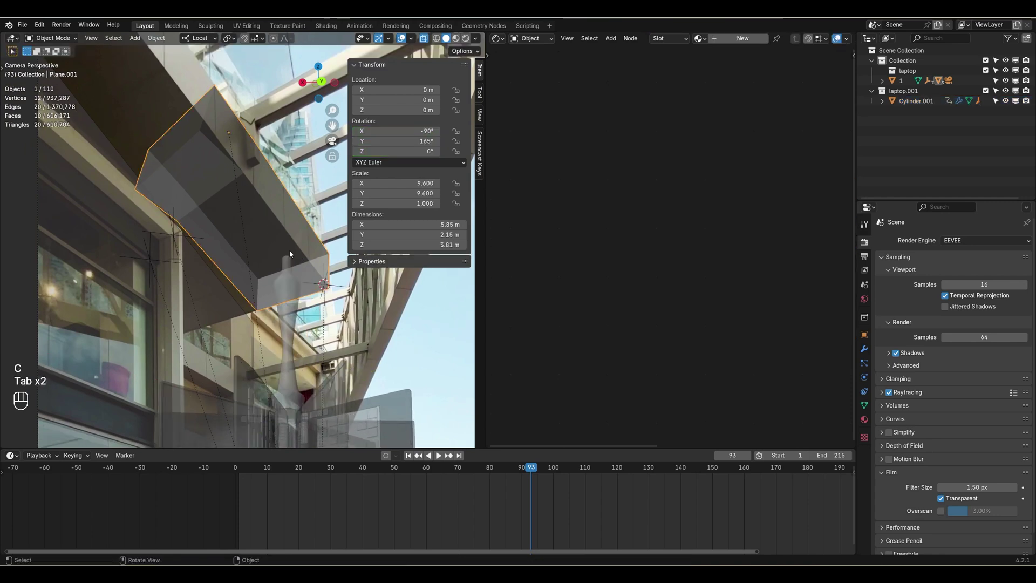
Assign the existing ground material to the canopy box and return to the camera view.
{"action": "middle_click_drag", "start_coordinate": [289, 254], "coordinate": [266, 238], "text": "shift"}
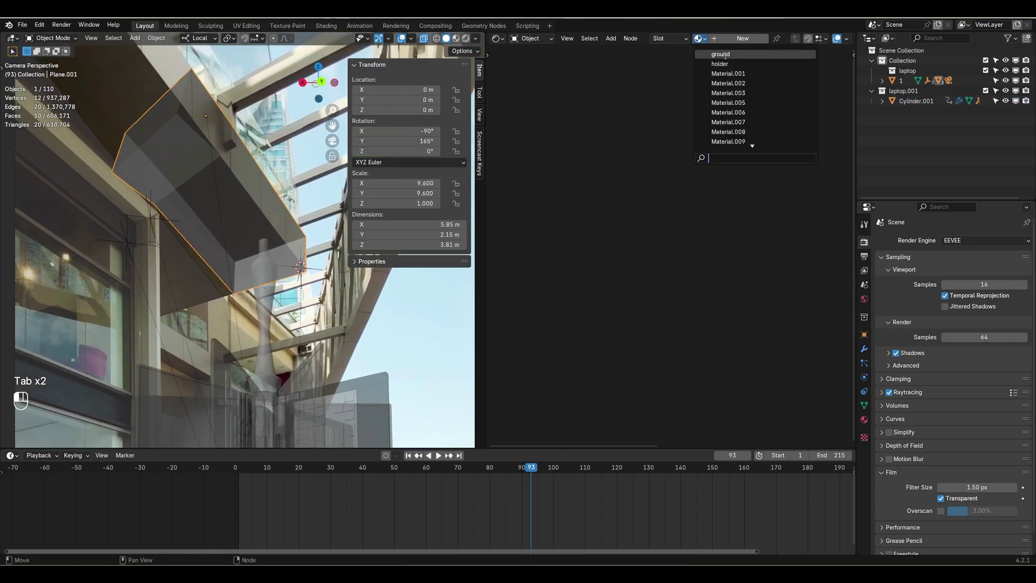
{"action": "left_click", "coordinate": [701, 56]}
{"action": "middle_click_drag", "start_coordinate": [250, 349], "coordinate": [262, 335], "text": "shift"}
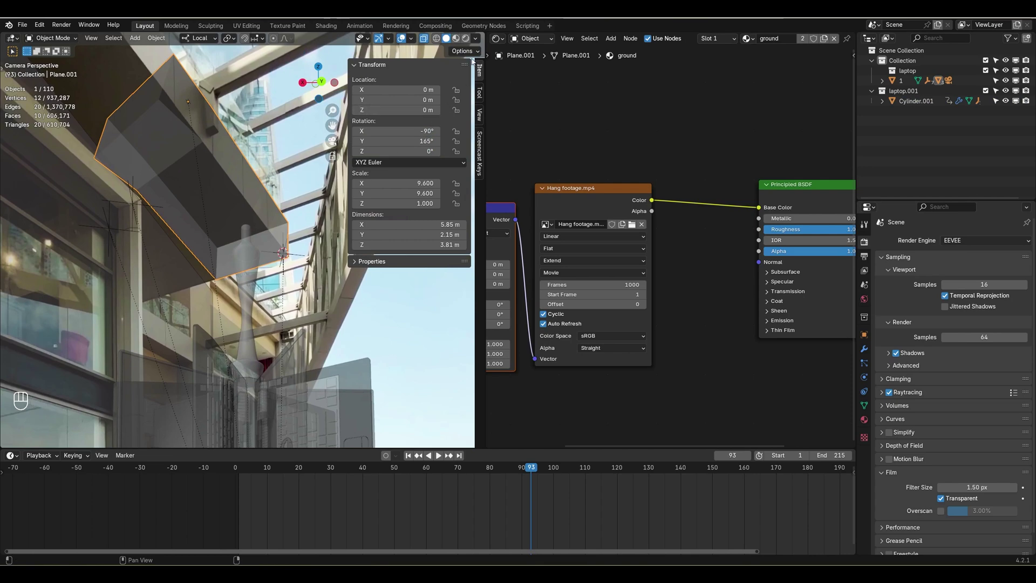
{"action": "middle_click_drag", "start_coordinate": [473, 61], "coordinate": [281, 264]}
{"action": "key", "text": "KP_0"}
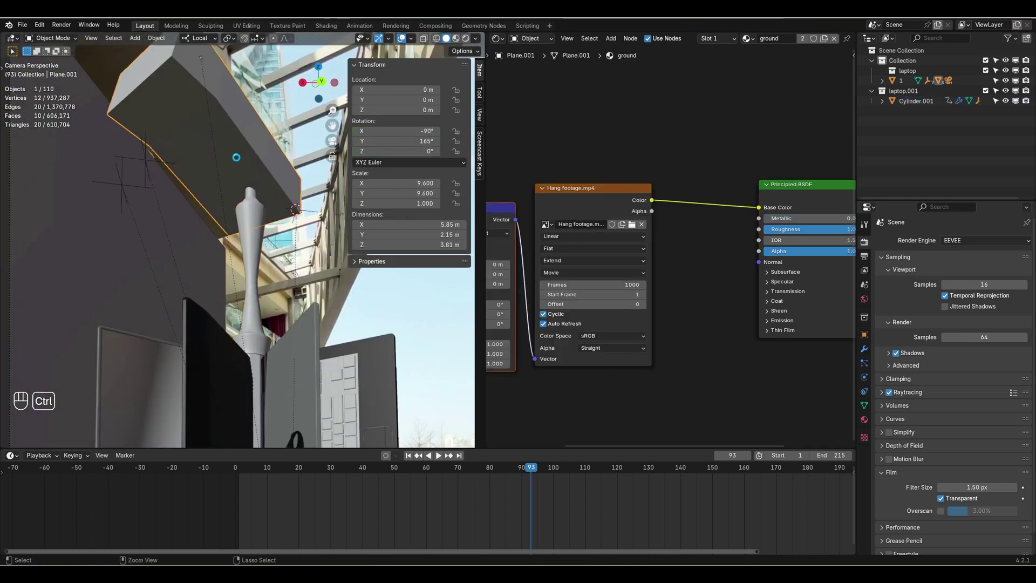
Set the render engine to Cycles and make the canopy box a shadow catcher.
{"action": "left_click", "coordinate": [962, 240]}
{"action": "left_click", "coordinate": [959, 275]}
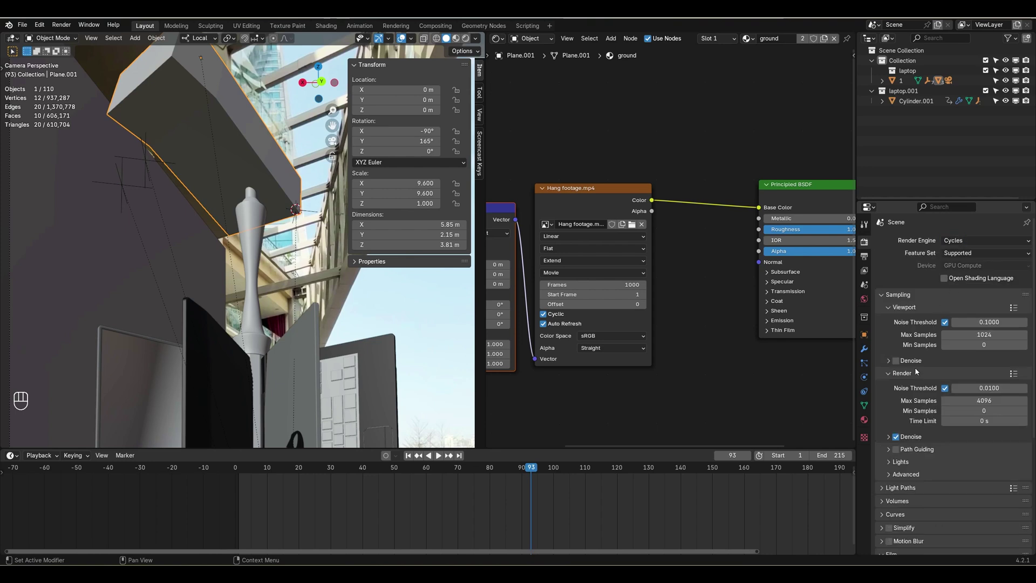
{"action": "left_click", "coordinate": [864, 334]}
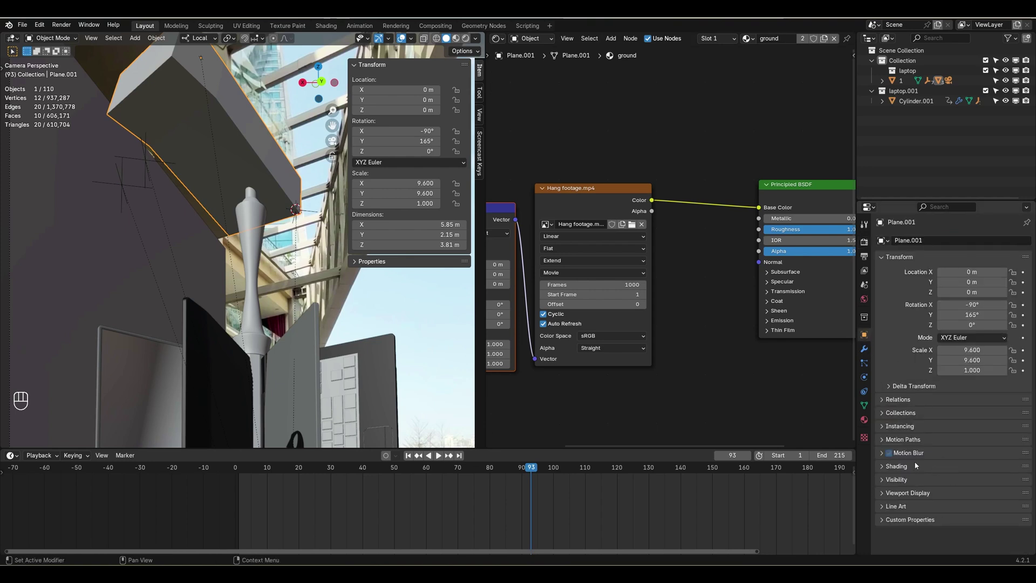
{"action": "left_click", "coordinate": [898, 480]}
{"action": "scroll", "coordinate": [905, 485], "scroll_direction": "down", "scroll_amount": 3}
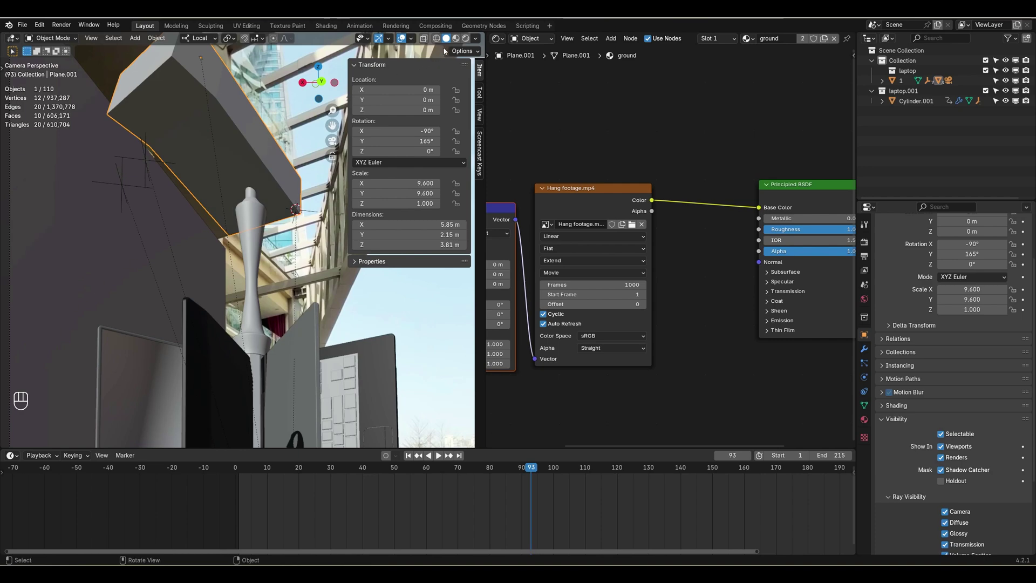
Switch the camera viewport to rendered shading with the holder and laptops in view.
{"action": "left_click", "coordinate": [465, 38]}
{"action": "middle_click_drag", "start_coordinate": [194, 210], "coordinate": [209, 144], "text": "shift"}
{"action": "scroll", "coordinate": [210, 144], "scroll_direction": "down", "scroll_amount": 3}
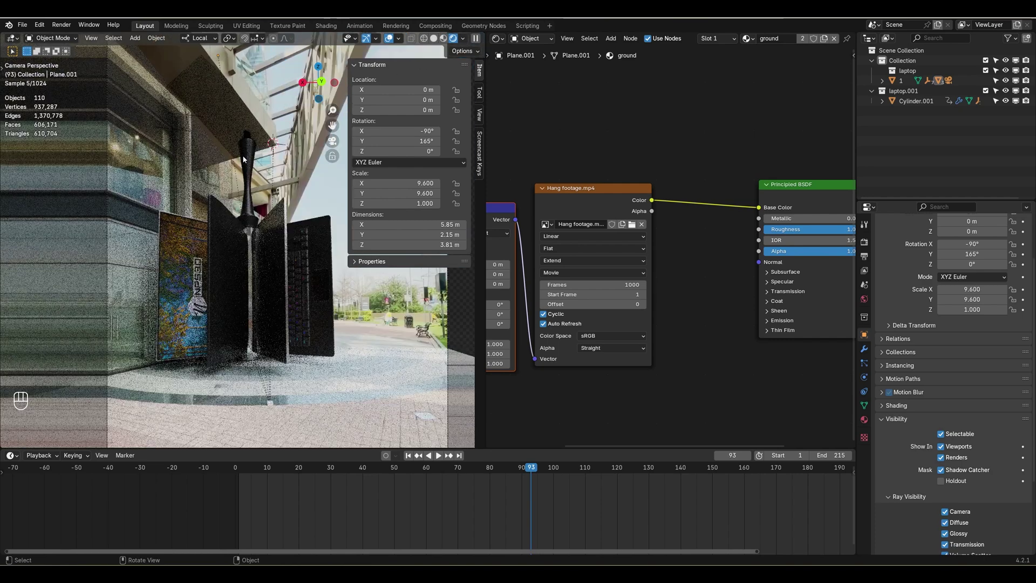
Scale the hanging holder to about 1.091 in X and Y and 3.358 in Z, and raise it to about Z 9.96 m.
{"action": "left_click", "coordinate": [249, 172]}
{"action": "key", "text": "s"}
{"action": "left_click", "coordinate": [266, 199]}
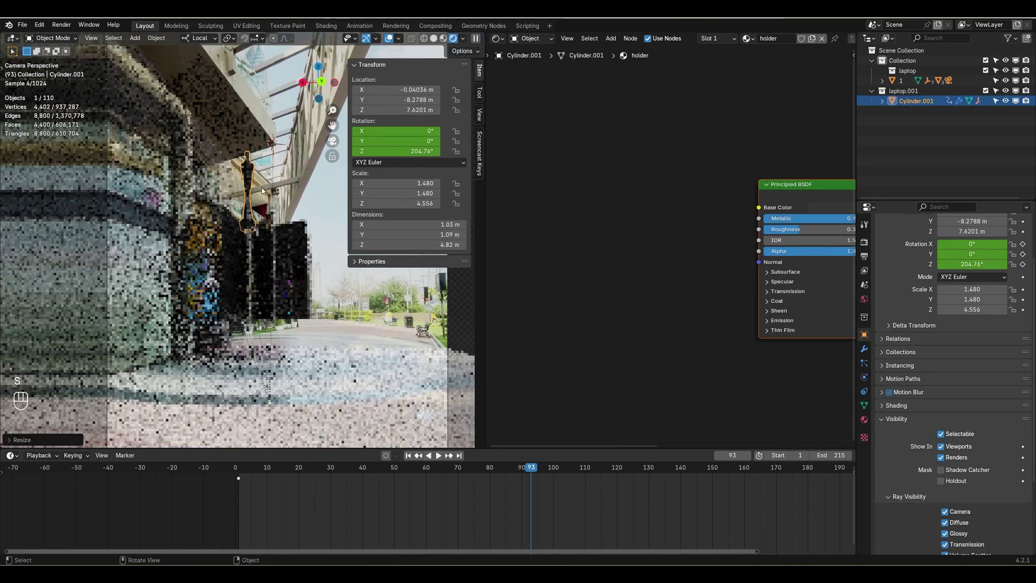
{"action": "key", "text": "g"}
{"action": "key", "text": "z"}
{"action": "left_click", "coordinate": [275, 162]}
{"action": "left_click", "coordinate": [326, 197]}
{"action": "scroll", "coordinate": [316, 221], "scroll_direction": "down", "scroll_amount": 3}
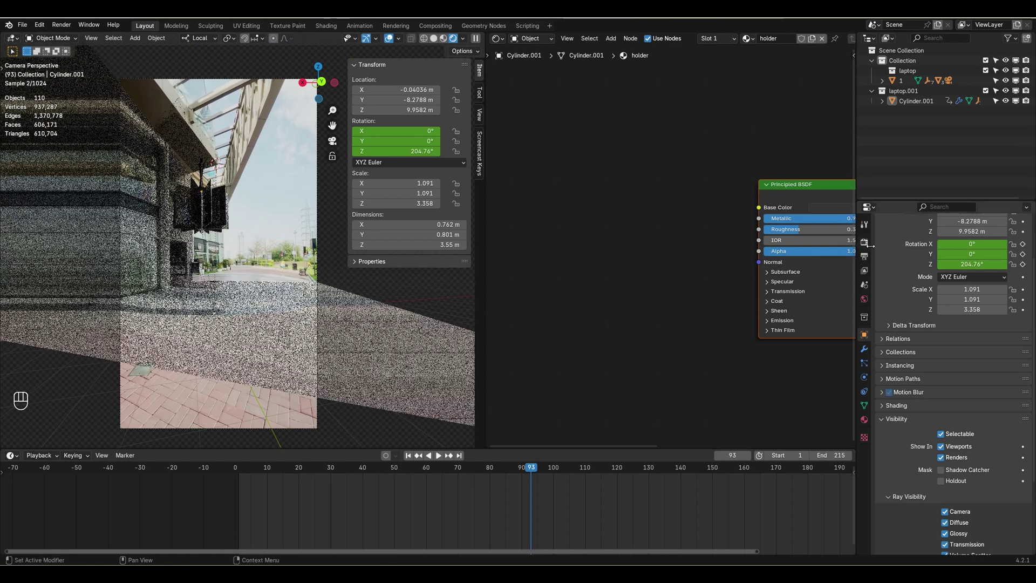
Examine the camera's background footage settings and play the animation to check the laptop display against the footage.
{"action": "left_click", "coordinate": [865, 257]}
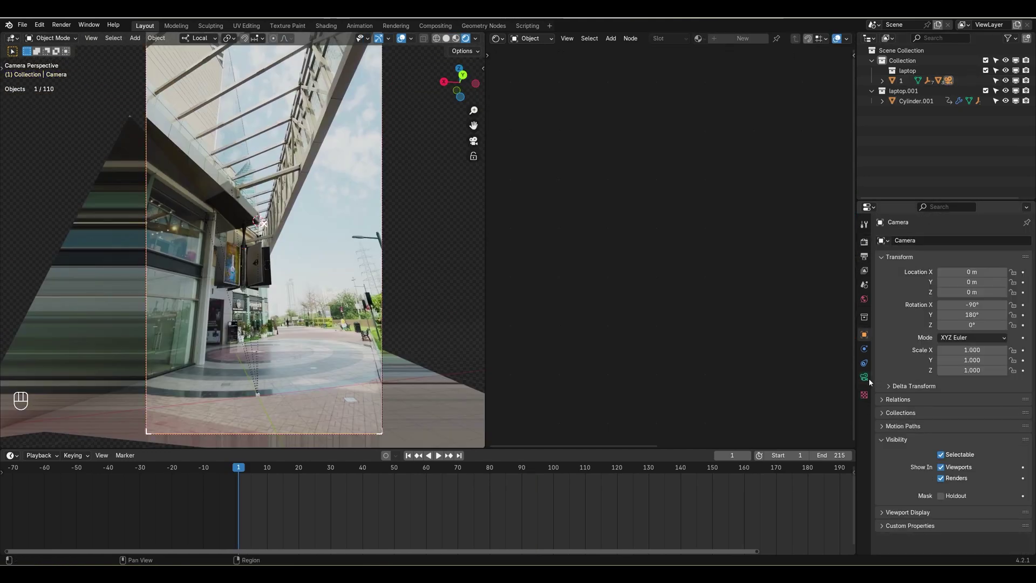
{"action": "left_click", "coordinate": [865, 377]}
{"action": "scroll", "coordinate": [912, 468], "scroll_direction": "down", "scroll_amount": 2}
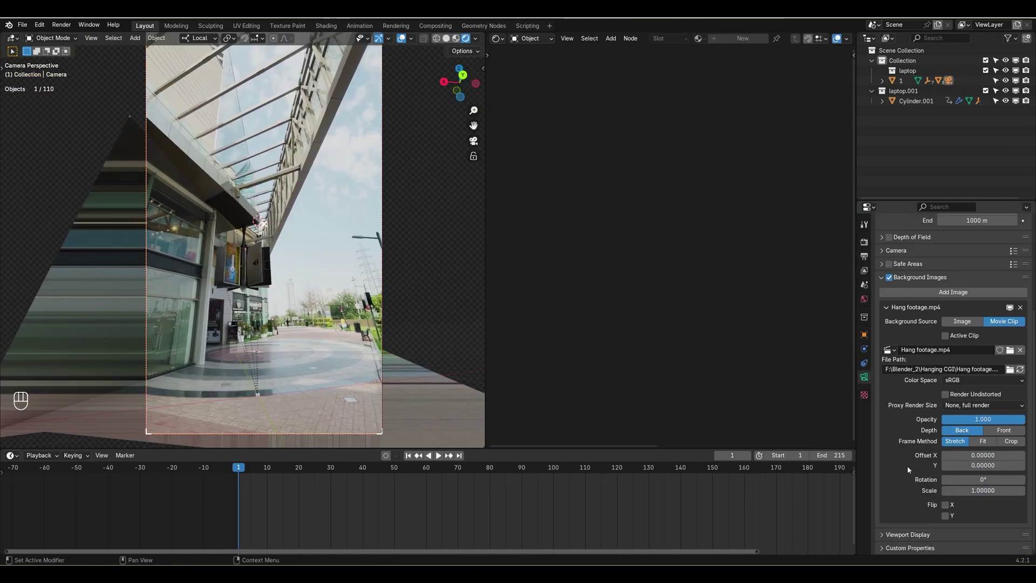
{"action": "scroll", "coordinate": [915, 495], "scroll_direction": "down", "scroll_amount": 3}
{"action": "key", "text": "space"}
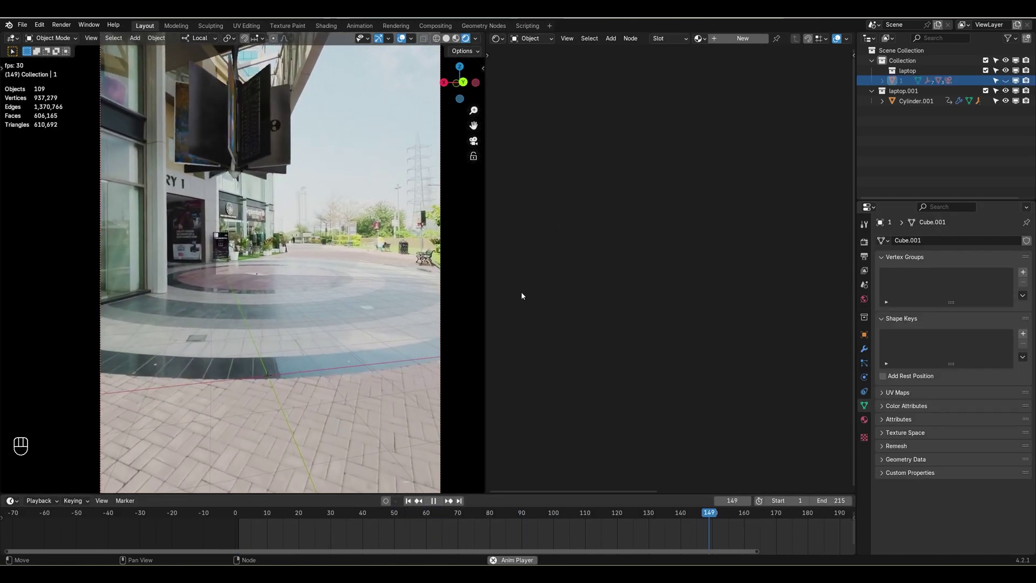
{"action": "key", "text": "space"}
Scale the holder up to about 1.566 in X and Y and 4.820 in Z, and lower it to about Z 8.18 m.
{"action": "left_click", "coordinate": [911, 101]}
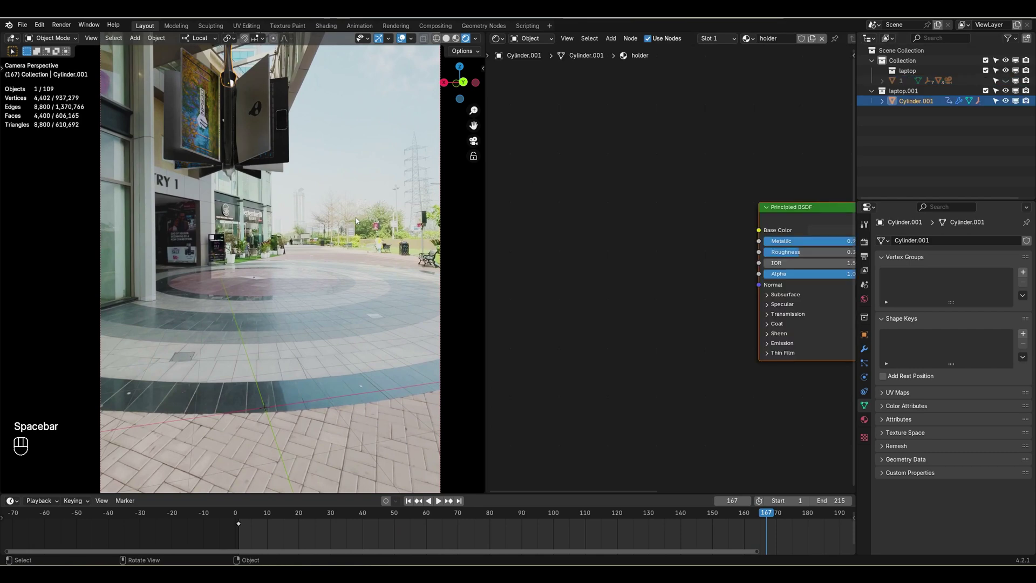
{"action": "key", "text": "s"}
{"action": "left_click", "coordinate": [312, 264]}
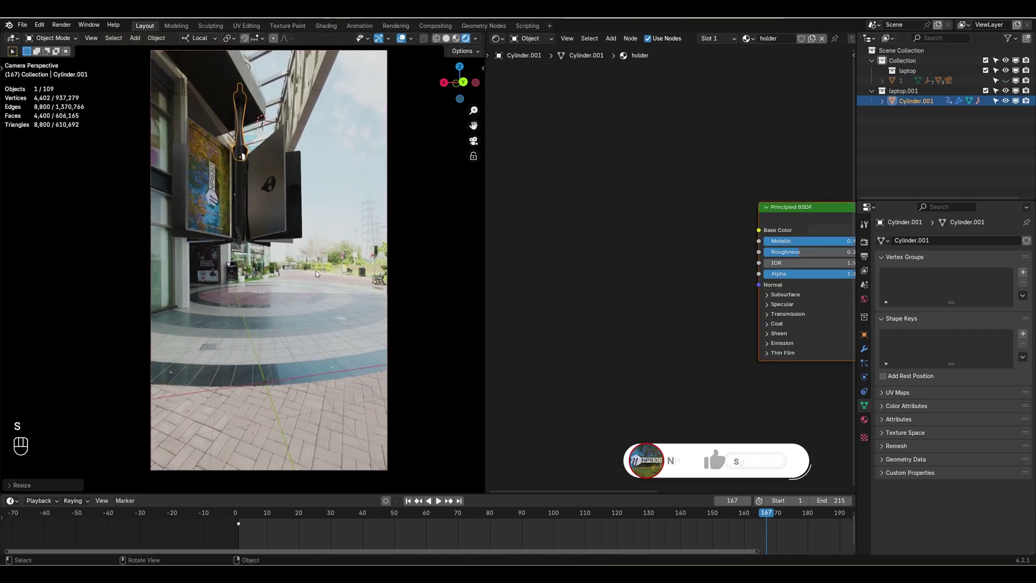
{"action": "key", "text": "g"}
{"action": "key", "text": "z"}
{"action": "left_click", "coordinate": [414, 265]}
{"action": "left_click", "coordinate": [414, 265]}
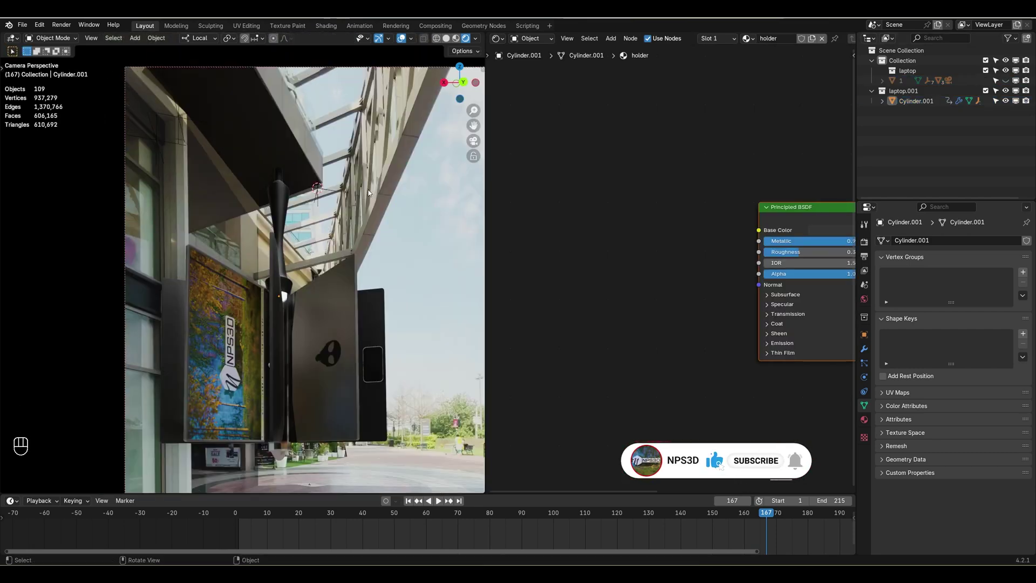
Play the animation in the camera view to check how the resized holder hangs from the canopy.
{"action": "key", "text": "space"}
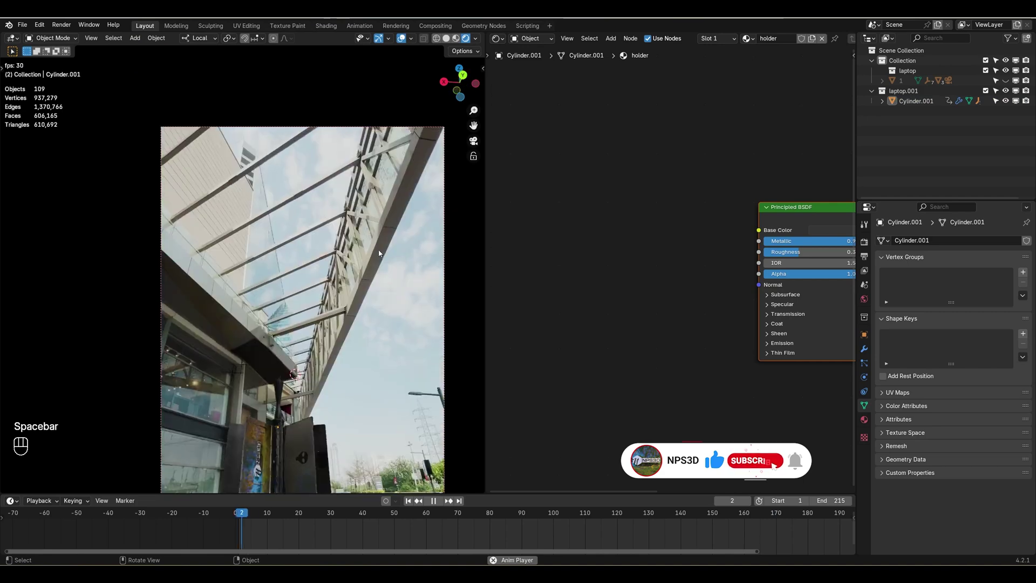
{"action": "middle_click_drag", "start_coordinate": [379, 253], "coordinate": [326, 266], "text": "shift"}
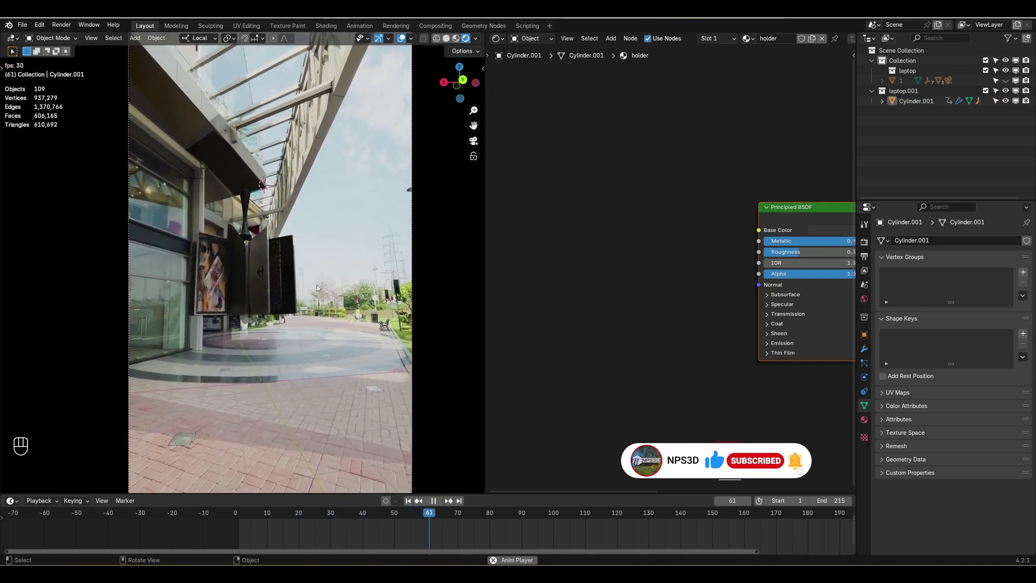
{"action": "scroll", "coordinate": [312, 278], "scroll_direction": "down", "scroll_amount": 2}
{"action": "scroll", "coordinate": [297, 271], "scroll_direction": "up", "scroll_amount": 2}
{"action": "key", "text": "space"}
Clear the rotation keyframes of the holder and set its Z rotation to 0°.
{"action": "left_click", "coordinate": [276, 253]}
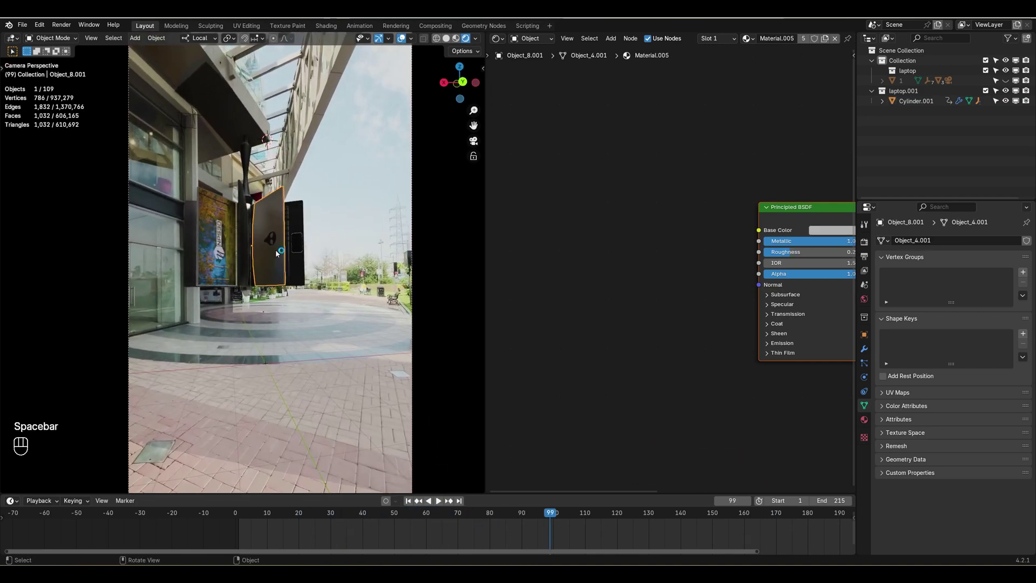
{"action": "left_click", "coordinate": [922, 102]}
{"action": "scroll", "coordinate": [720, 372], "scroll_direction": "down", "scroll_amount": 1}
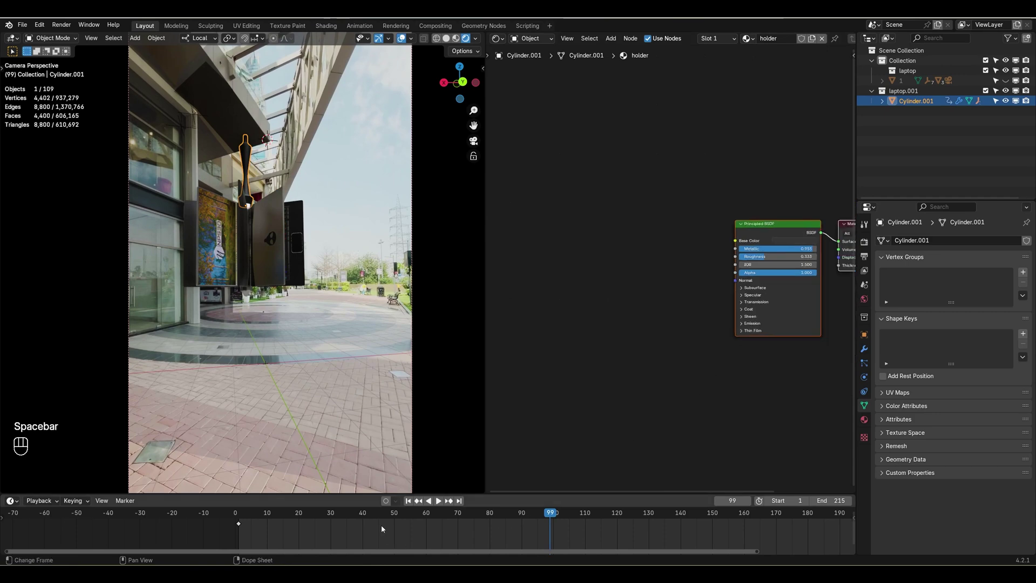
{"action": "scroll", "coordinate": [631, 526], "scroll_direction": "down", "scroll_amount": 5}
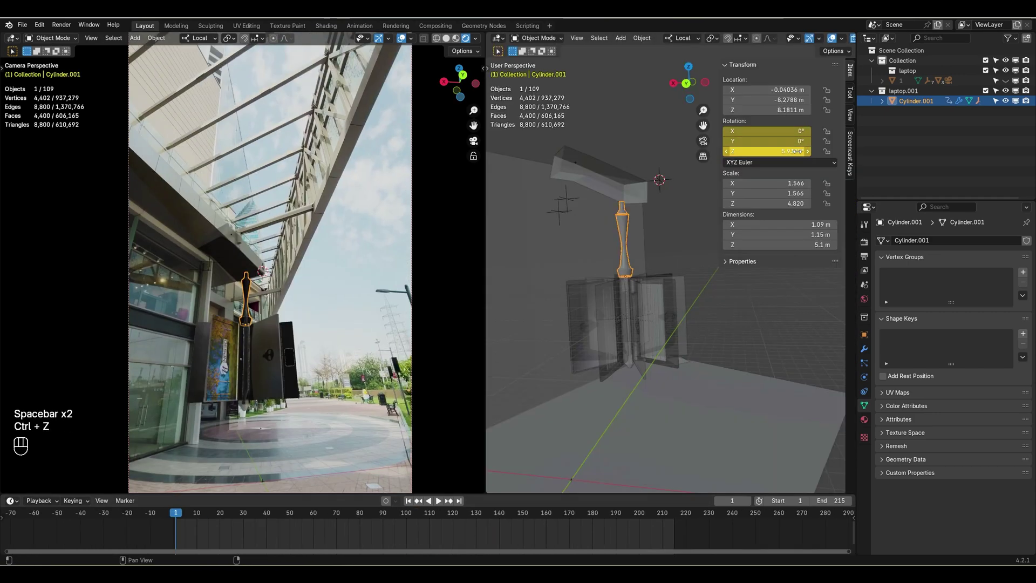
{"action": "right_click", "coordinate": [797, 151]}
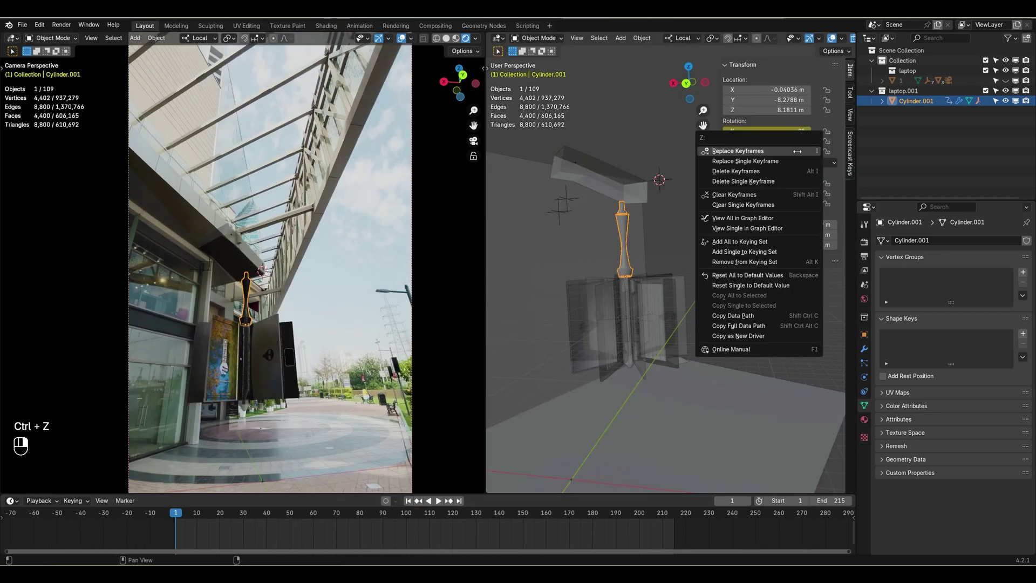
{"action": "left_click", "coordinate": [748, 172]}
{"action": "right_click", "coordinate": [790, 151]}
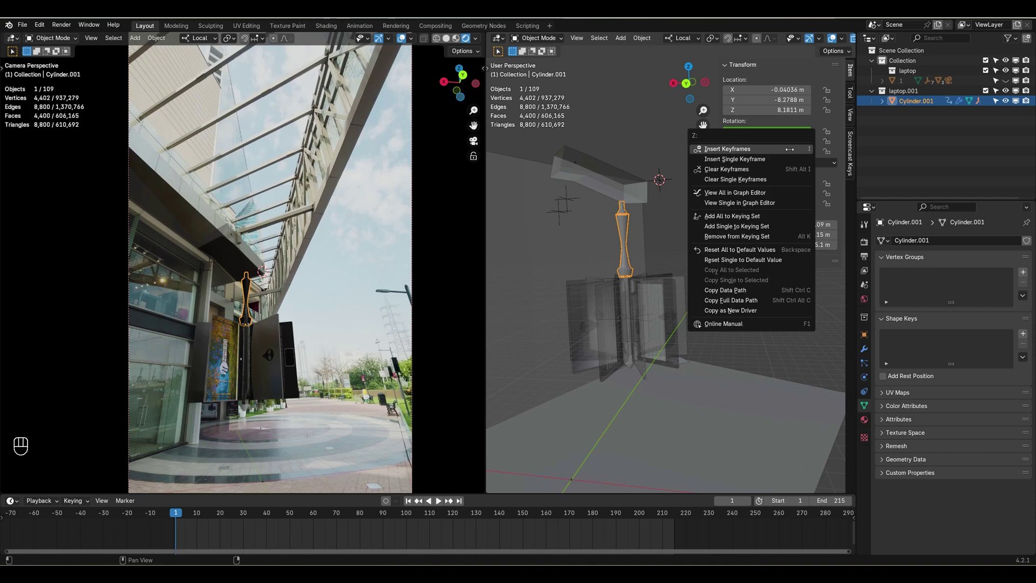
{"action": "left_click", "coordinate": [750, 171]}
{"action": "type", "text": "0"}
{"action": "key", "text": "Return"}
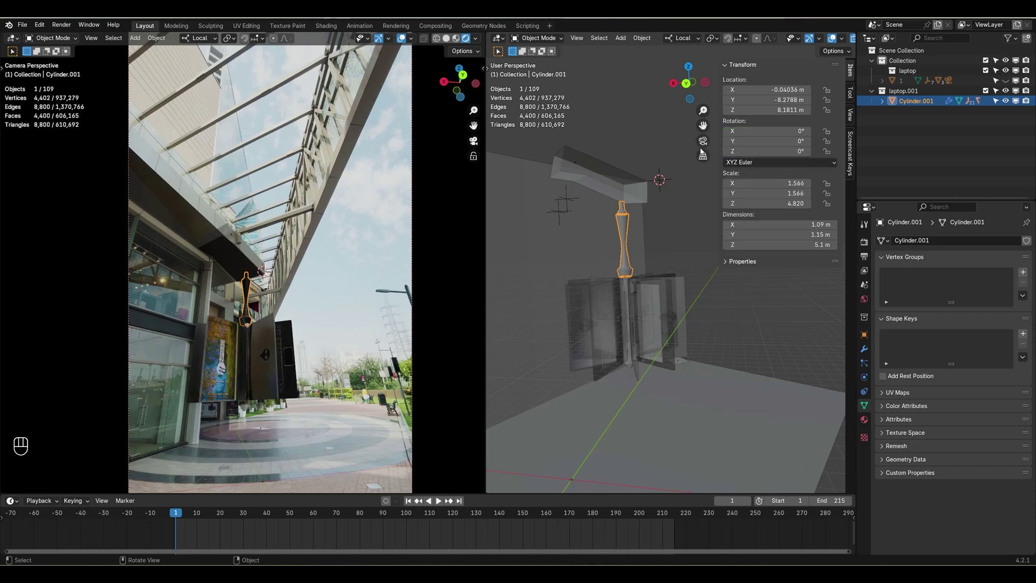
Insert a rotation keyframe on the holder at frame 1 and expose its animation channels in an enlarged timeline.
{"action": "key", "text": "k"}
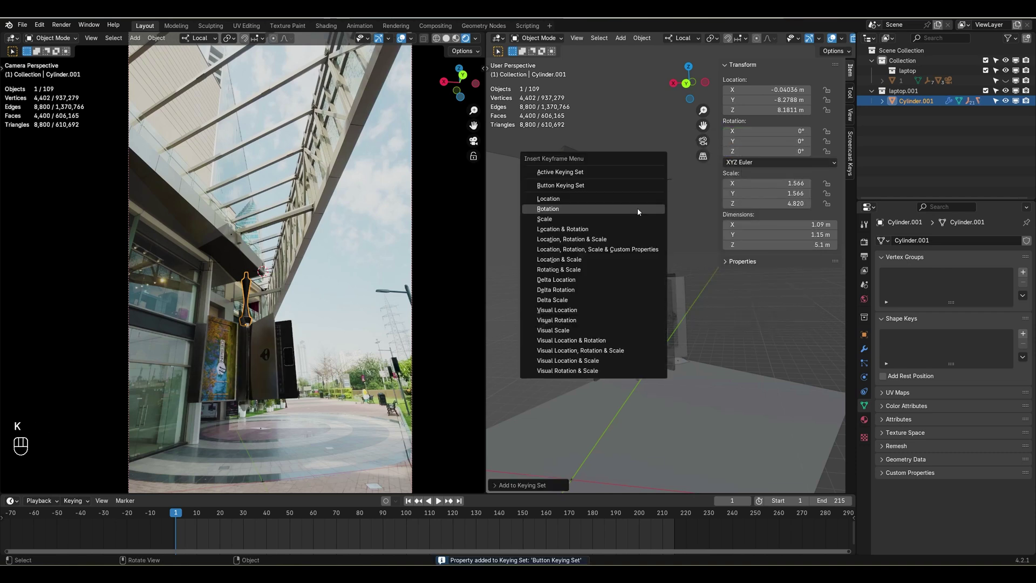
{"action": "left_click", "coordinate": [639, 210]}
{"action": "left_click_drag", "start_coordinate": [624, 492], "coordinate": [621, 429]}
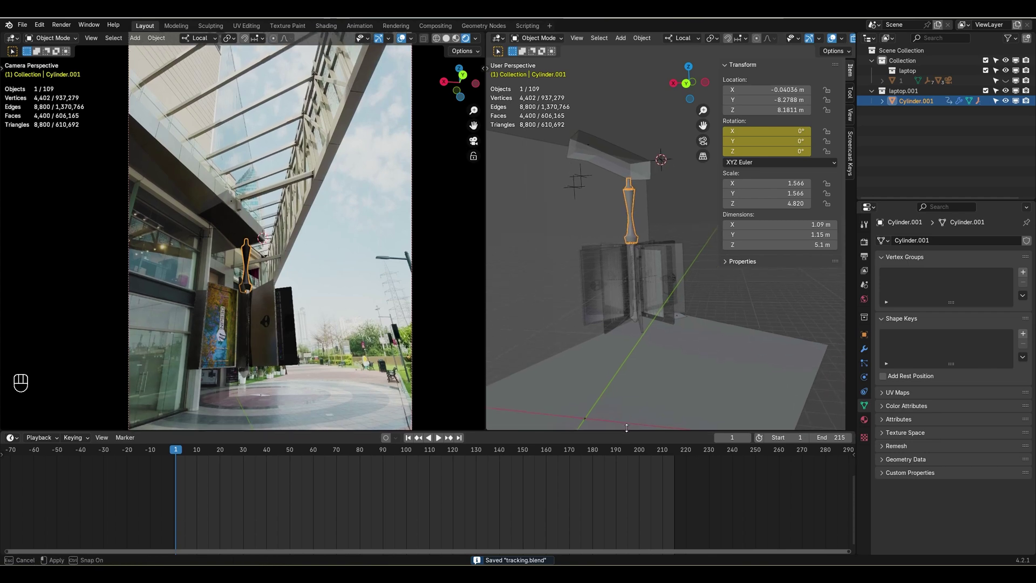
{"action": "left_click", "coordinate": [2, 453]}
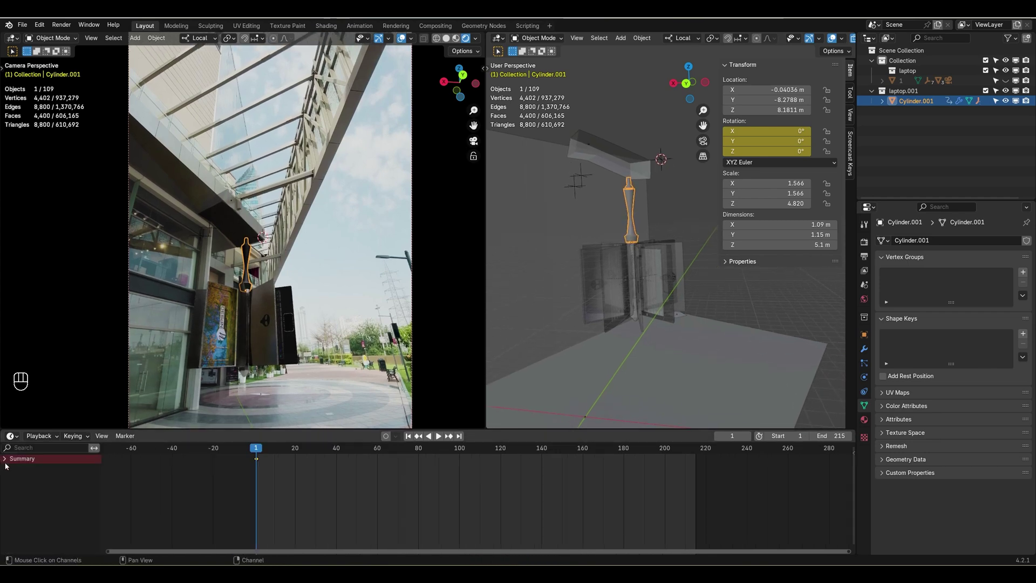
Keyframe the holder's Z rotation at 270° on frame 215 and set the keyframes to linear interpolation.
{"action": "left_click_drag", "start_coordinate": [272, 451], "coordinate": [696, 463]}
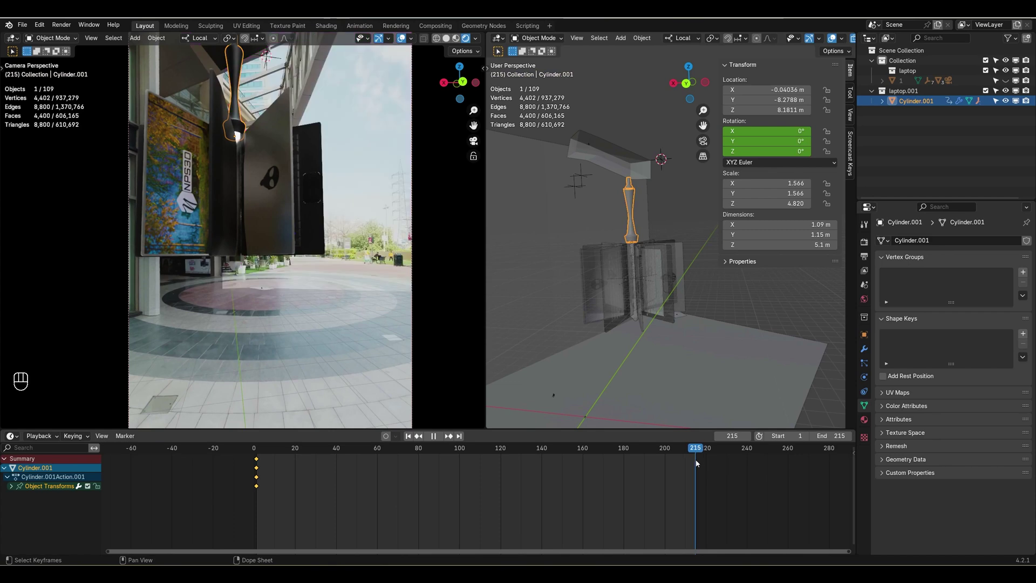
{"action": "left_click_drag", "start_coordinate": [785, 155], "coordinate": [896, 155]}
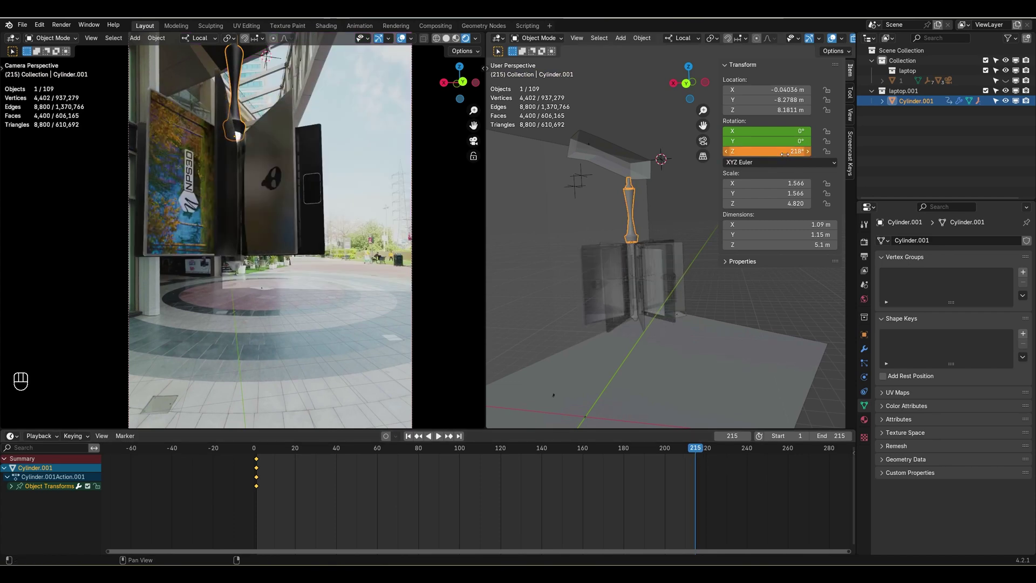
{"action": "type", "text": "0"}
{"action": "key", "text": "Return"}
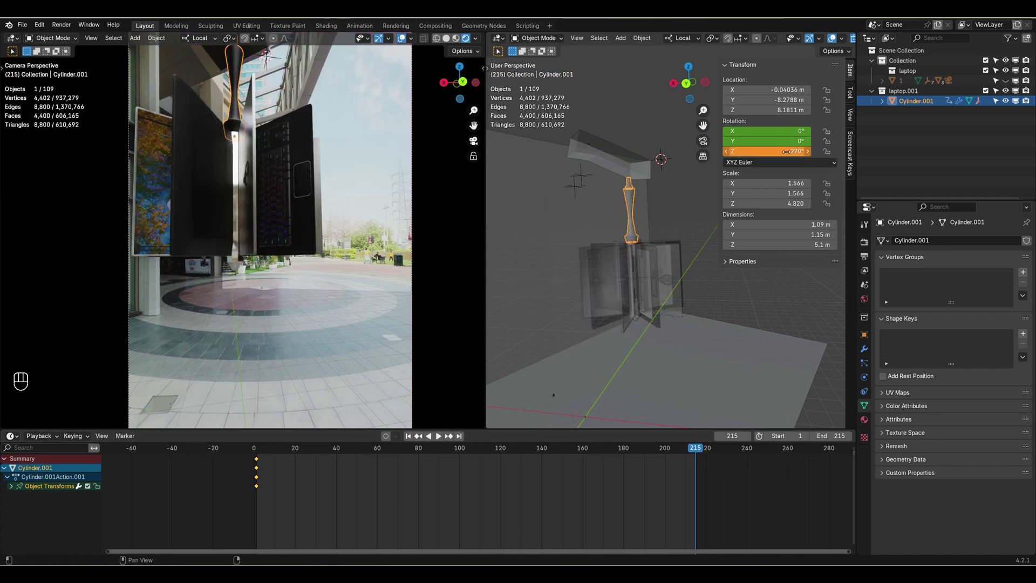
{"action": "key", "text": "t"}
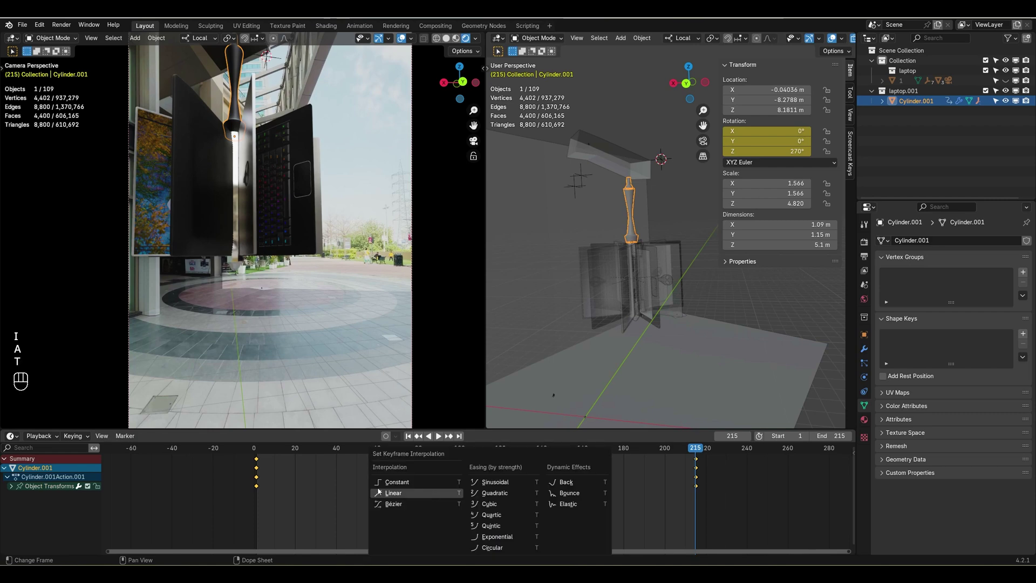
{"action": "left_click", "coordinate": [427, 494]}
Play the animation from the first frame to check the laptop display's rotation in the camera view.
{"action": "left_click", "coordinate": [410, 437]}
{"action": "key", "text": "space"}
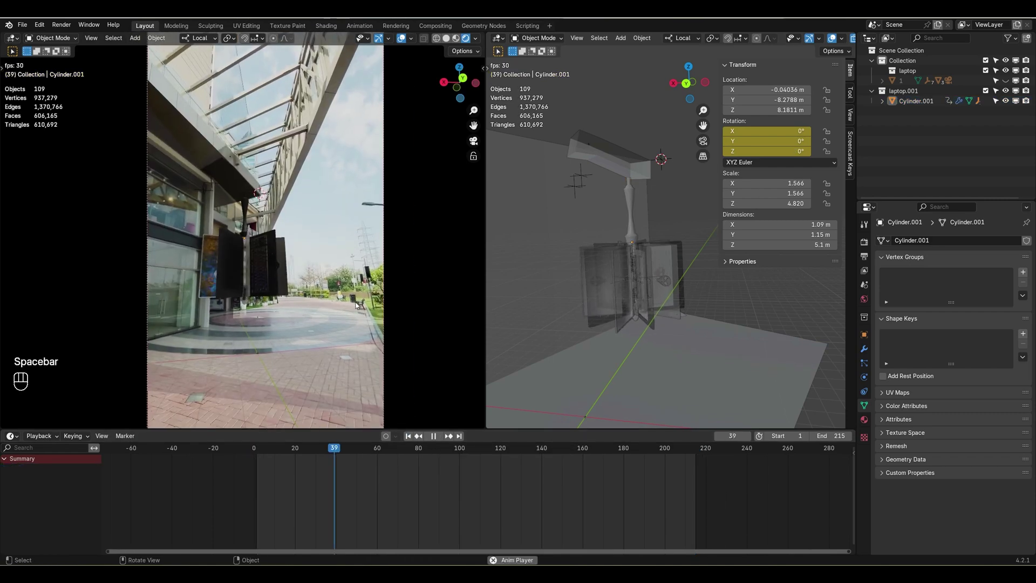
{"action": "left_click_drag", "start_coordinate": [350, 430], "coordinate": [353, 463]}
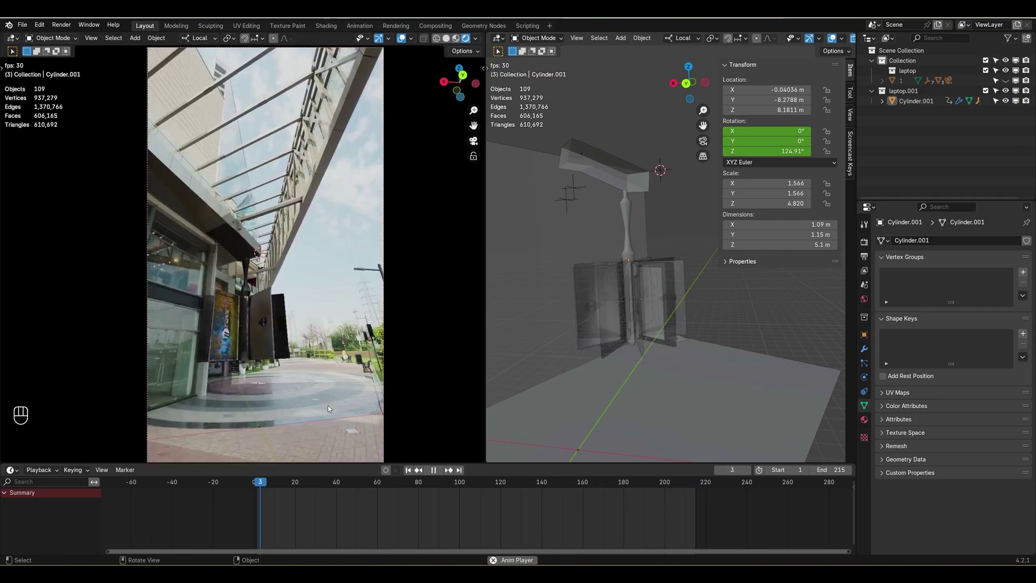
{"action": "key", "text": "space"}
{"action": "key", "text": "space"}
{"action": "scroll", "coordinate": [264, 219], "scroll_direction": "up", "scroll_amount": 3}
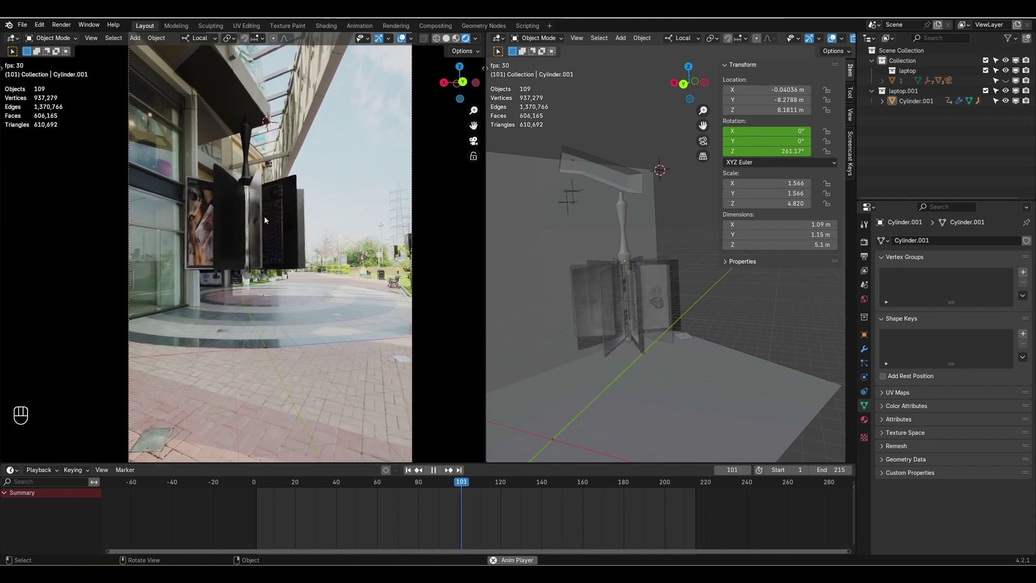
At frame 93, select the laptop display's holder with its entire hierarchy and place a duplicate beside the original.
{"action": "left_click_drag", "start_coordinate": [599, 479], "coordinate": [445, 468]}
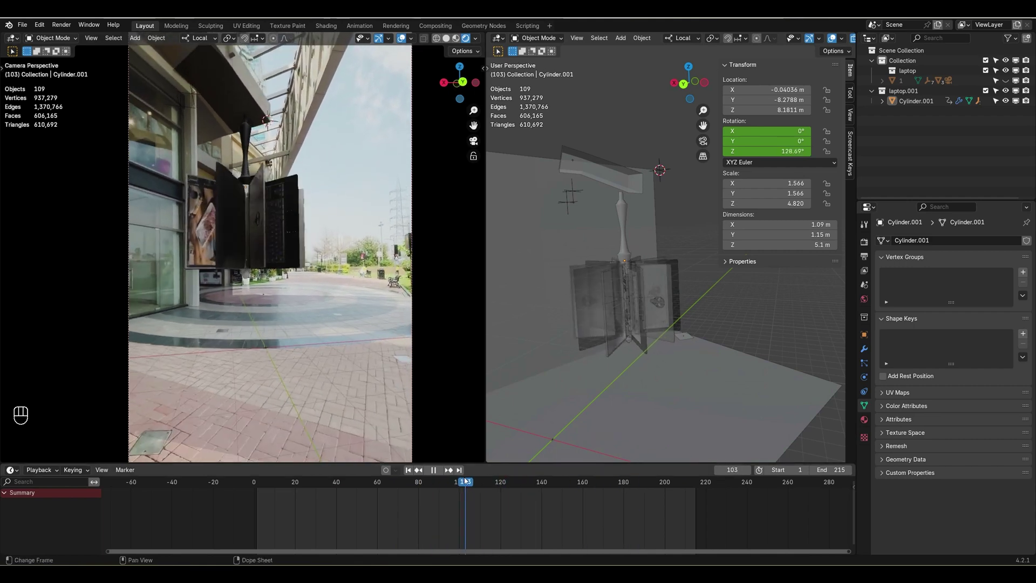
{"action": "right_click", "coordinate": [926, 104]}
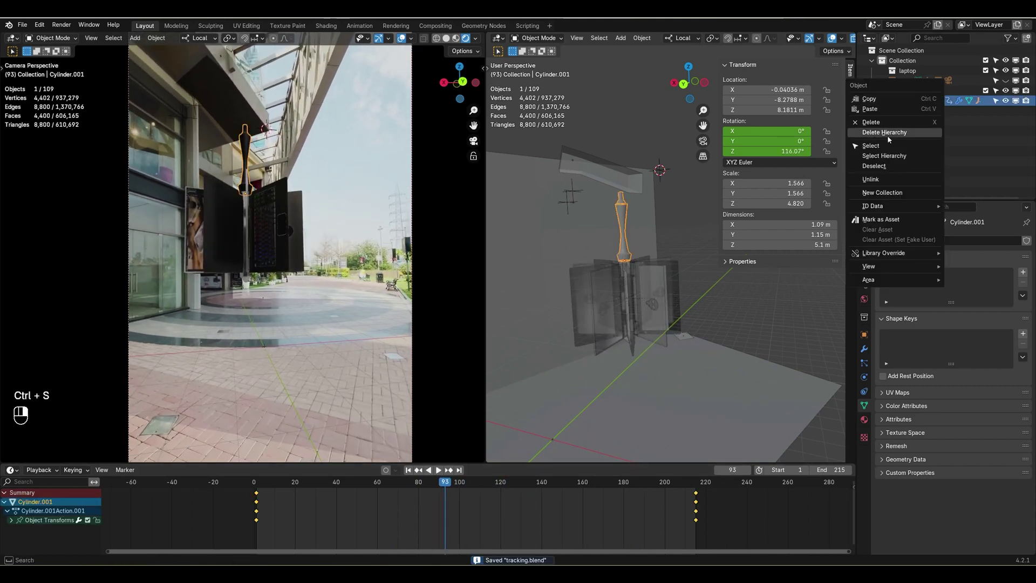
{"action": "left_click", "coordinate": [887, 135]}
{"action": "middle_click_drag", "start_coordinate": [638, 338], "coordinate": [607, 273], "text": "shift"}
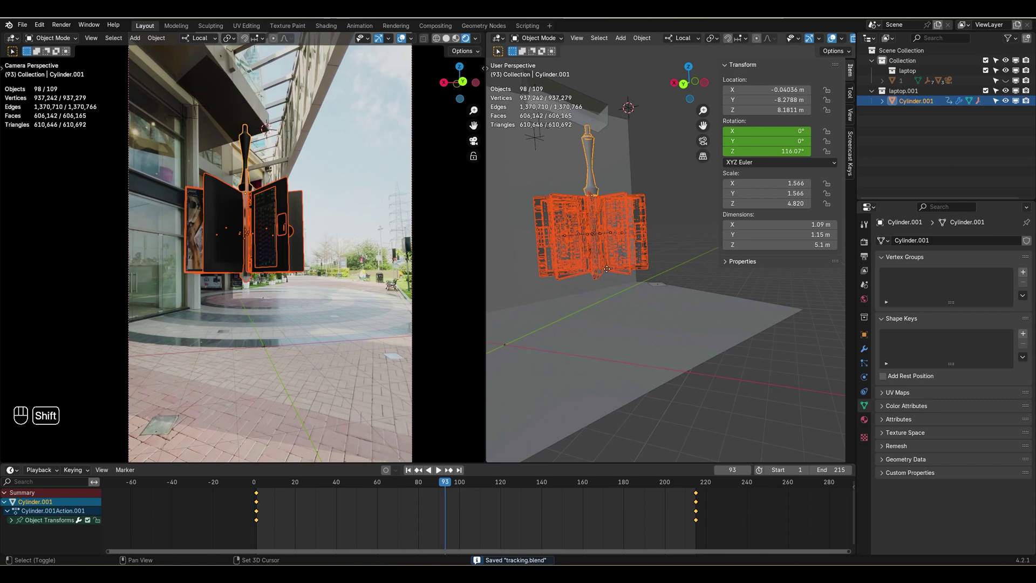
{"action": "key", "text": "shift+d"}
{"action": "left_click", "coordinate": [678, 309]}
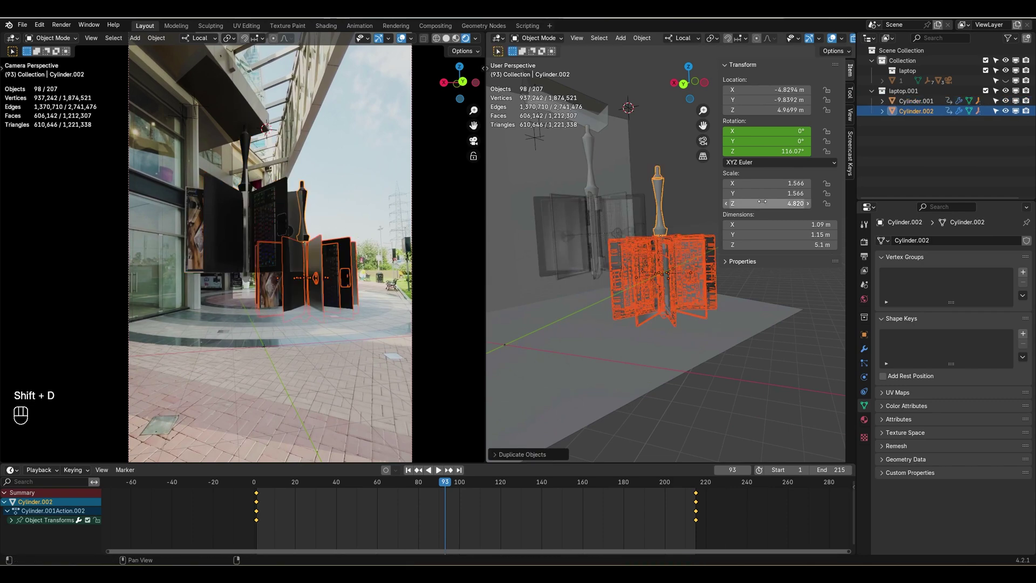
Flip the duplicated display upside down by setting its holder's delta rotation X to 180°.
{"action": "left_click", "coordinate": [660, 211]}
{"action": "left_click", "coordinate": [864, 335]}
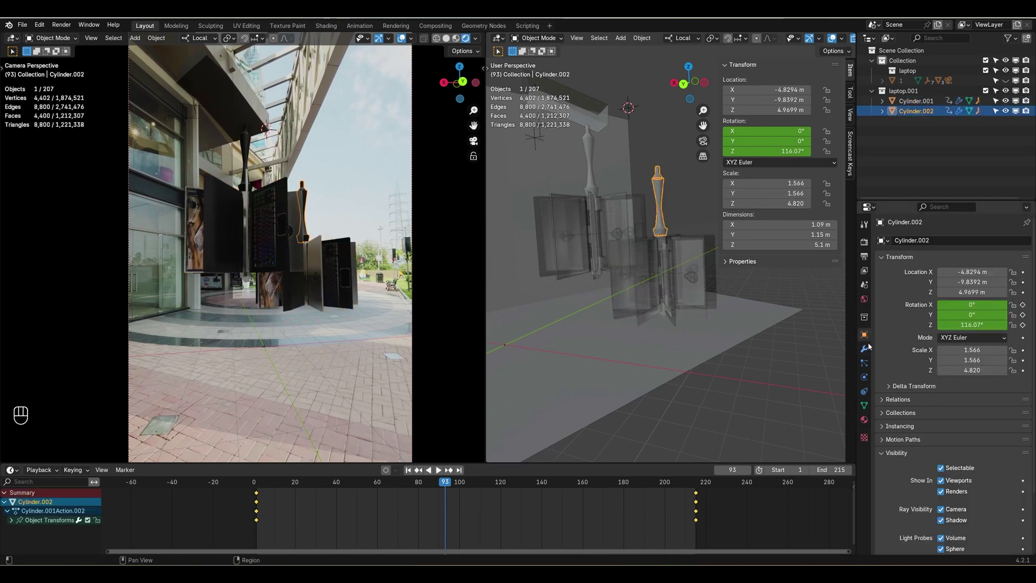
{"action": "left_click", "coordinate": [912, 386]}
{"action": "left_click_drag", "start_coordinate": [975, 432], "coordinate": [1013, 432]}
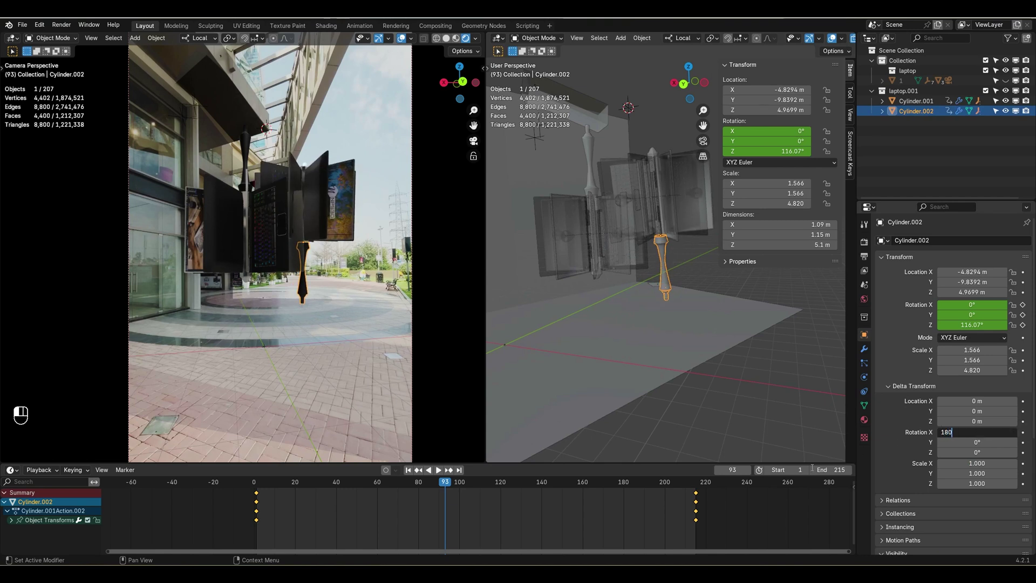
{"action": "key", "text": "Return"}
Move the flipped display to about X -10.27 m, Y -7.18 m, Z 4.67 m and preview the animation.
{"action": "key", "text": "g"}
{"action": "key", "text": "z"}
{"action": "left_click", "coordinate": [780, 398]}
{"action": "left_click", "coordinate": [781, 397]}
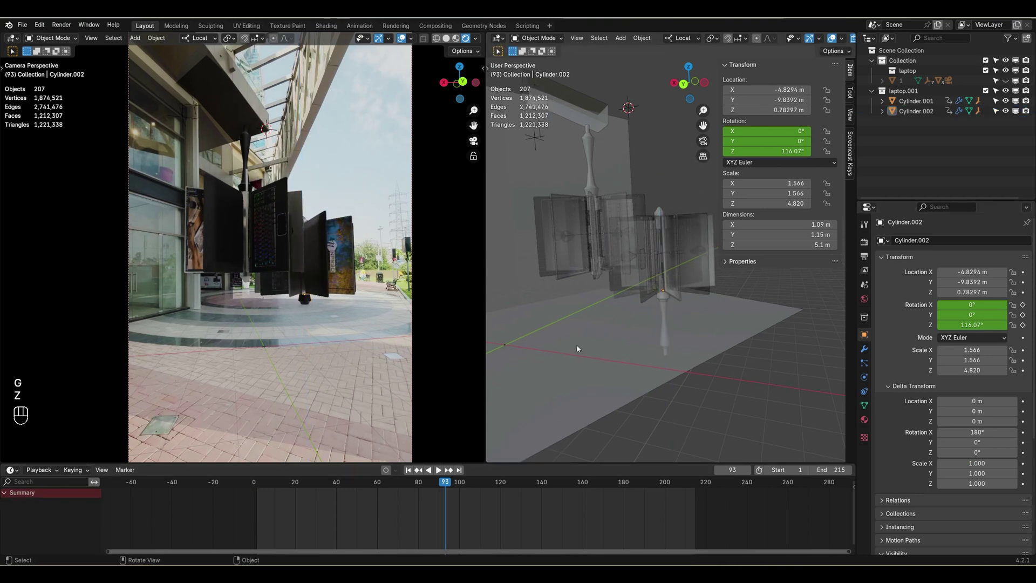
{"action": "left_click", "coordinate": [666, 301]}
{"action": "key", "text": "g"}
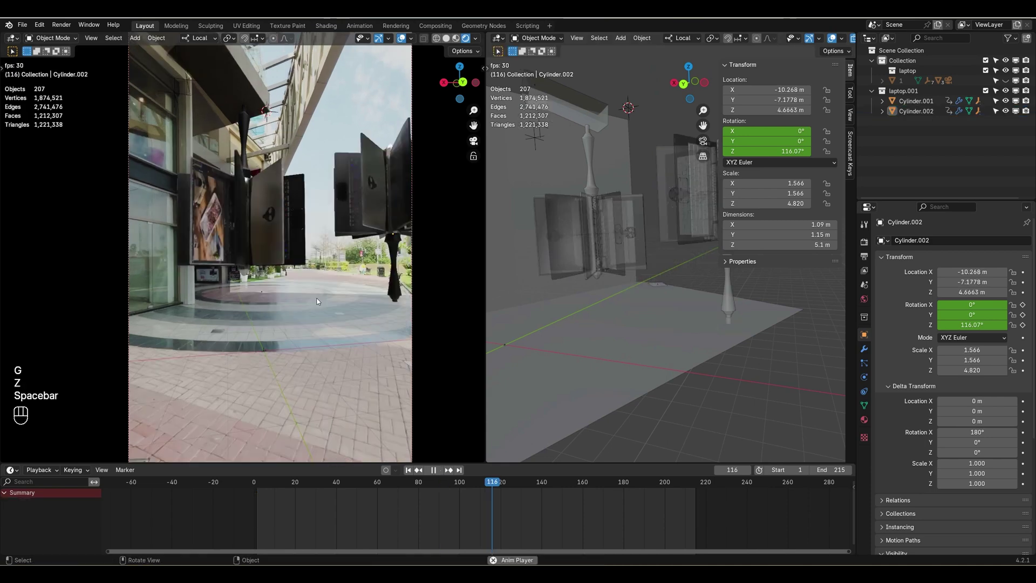
{"action": "key", "text": "space"}
{"action": "left_click", "coordinate": [408, 471]}
In front view, align the flipped display beside the hanging one at about X -6.85 m and Z 2.53 m.
{"action": "middle_click_drag", "start_coordinate": [713, 345], "coordinate": [650, 336], "text": "shift"}
{"action": "middle_click_drag", "start_coordinate": [314, 397], "coordinate": [326, 329], "text": "shift"}
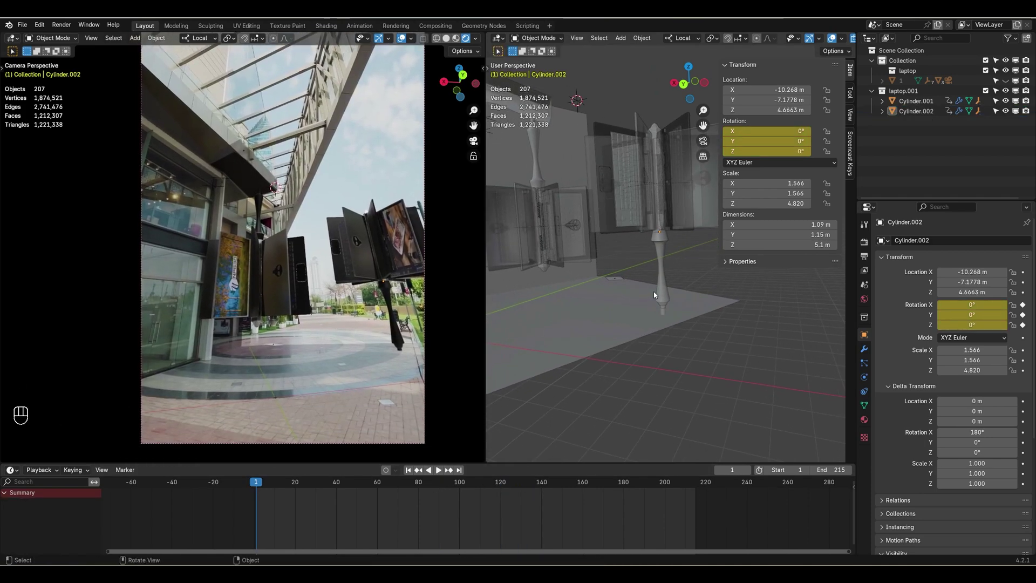
{"action": "left_click", "coordinate": [662, 293]}
{"action": "middle_click_drag", "start_coordinate": [667, 292], "coordinate": [688, 297]}
{"action": "key", "text": "n"}
{"action": "key", "text": "KP_1"}
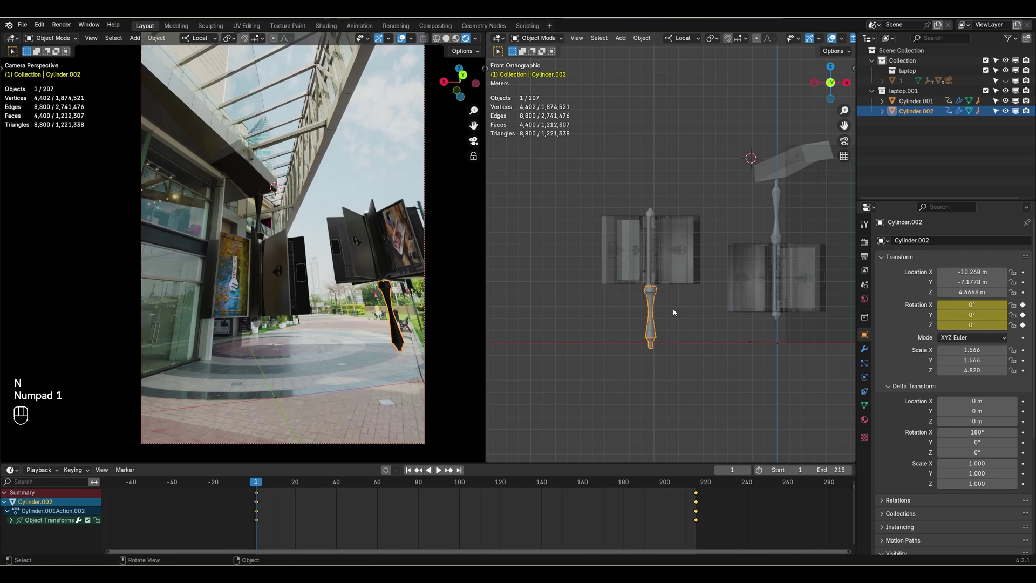
{"action": "key", "text": "g"}
{"action": "key", "text": "x"}
{"action": "key", "text": "z"}
{"action": "key", "text": "x"}
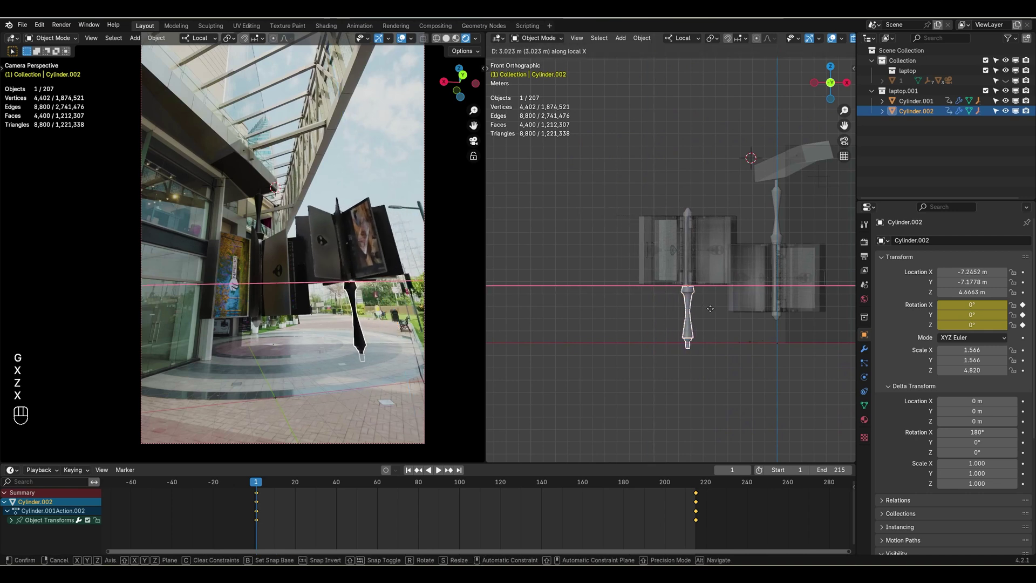
{"action": "left_click", "coordinate": [716, 312]}
{"action": "key", "text": "g"}
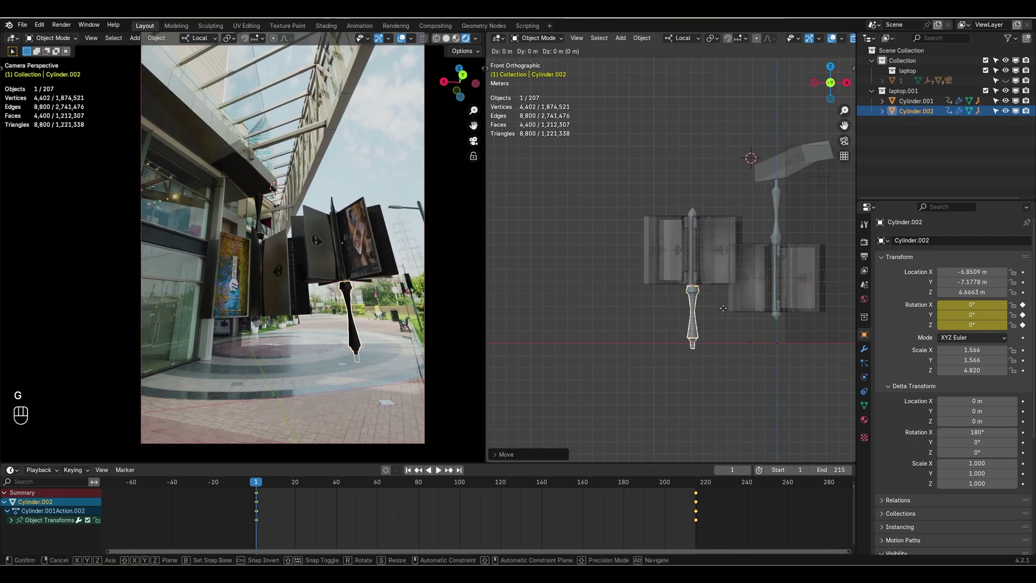
{"action": "key", "text": "z"}
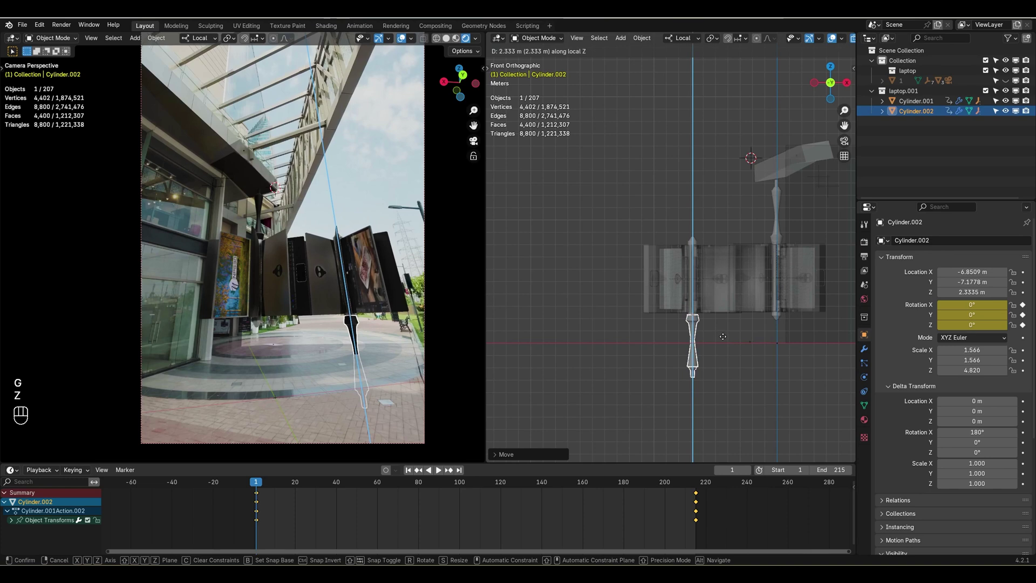
{"action": "left_click", "coordinate": [723, 335]}
Play the animation to check how both rotating laptop displays sit together in the footage.
{"action": "key", "text": "space"}
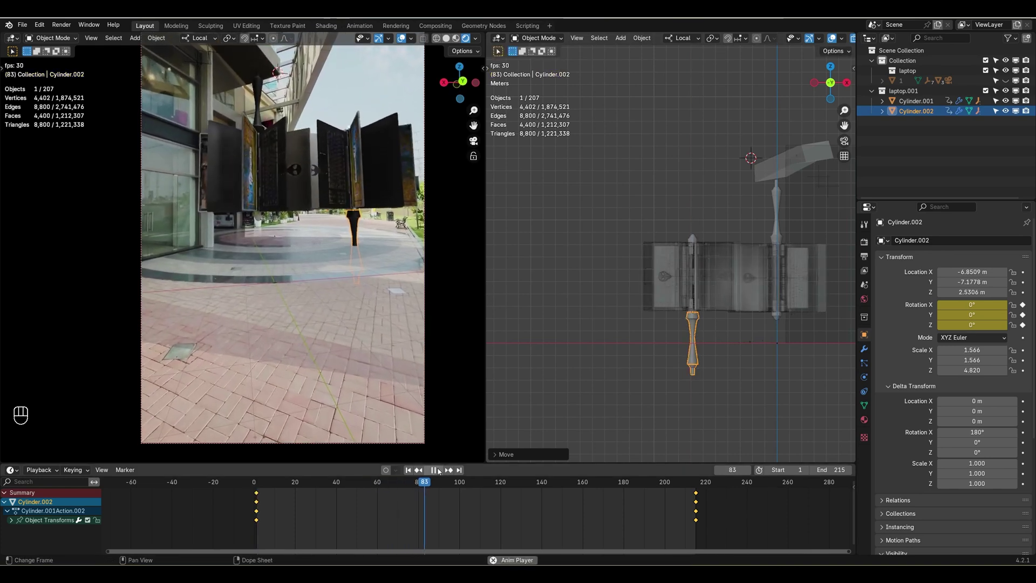
{"action": "left_click", "coordinate": [542, 221]}
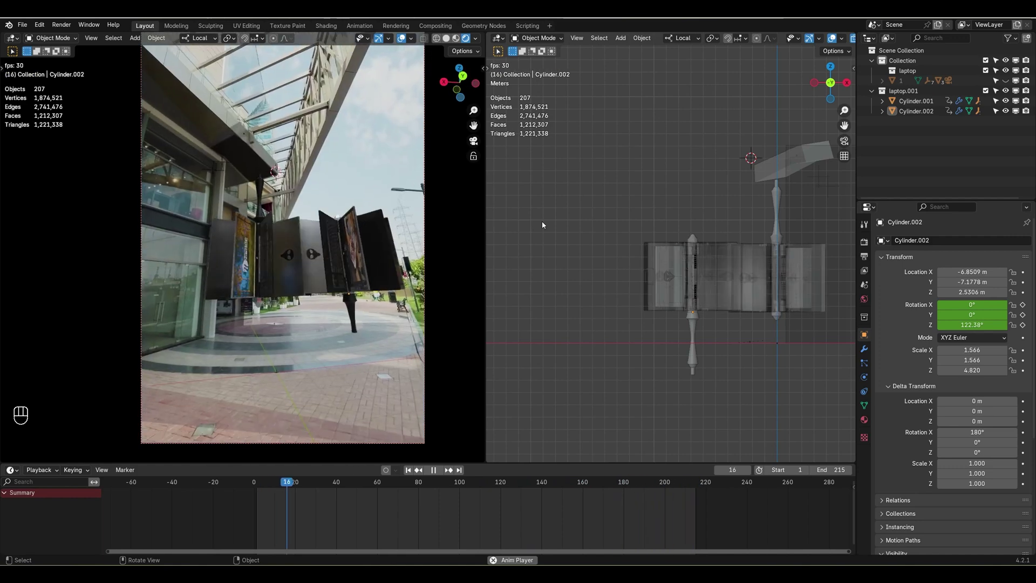
{"action": "key", "text": "space"}
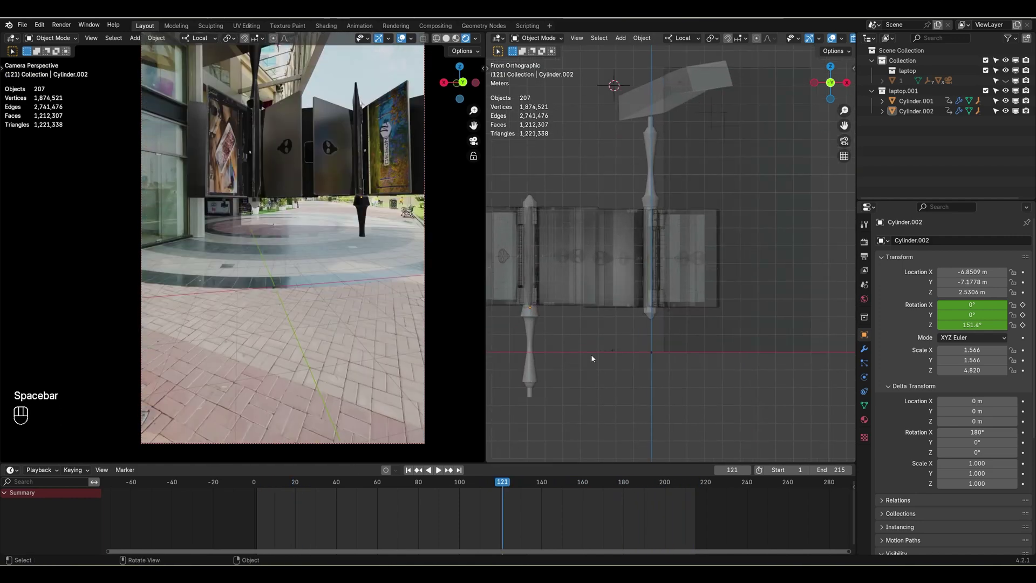
Delete the lower faces of the flipped display's holder, keeping only the upper tapered part of its stem.
{"action": "middle_click_drag", "start_coordinate": [538, 365], "coordinate": [648, 315], "text": "shift"}
{"action": "left_click", "coordinate": [643, 333]}
{"action": "scroll", "coordinate": [646, 341], "scroll_direction": "up", "scroll_amount": 4}
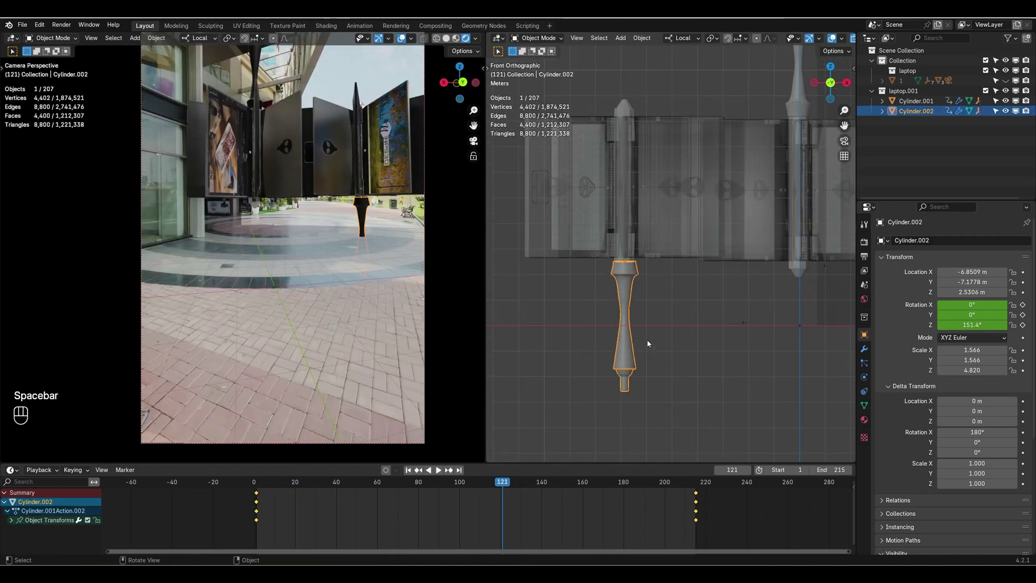
{"action": "middle_click_drag", "start_coordinate": [626, 444], "coordinate": [671, 385], "text": "shift"}
{"action": "key", "text": "Tab"}
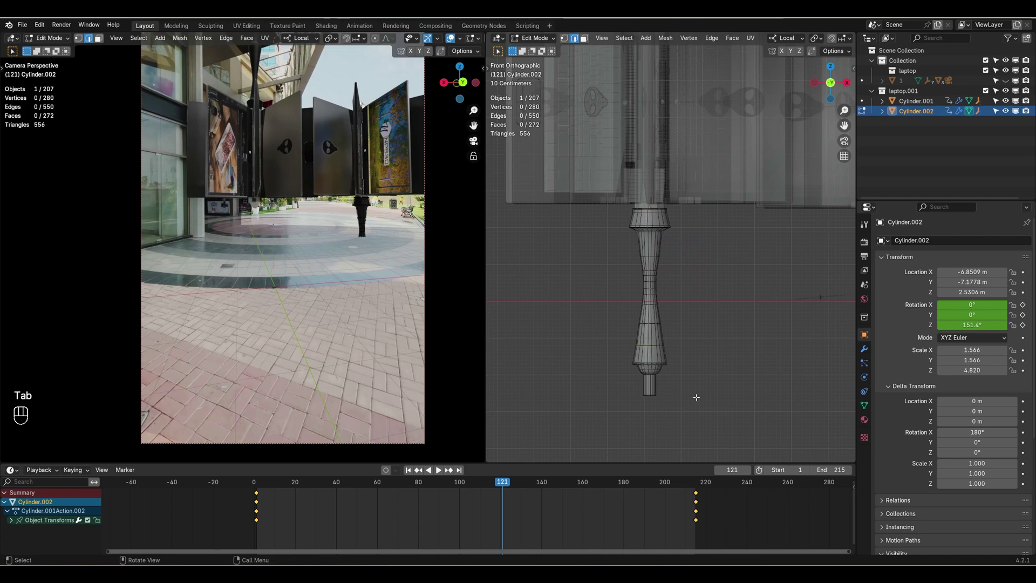
{"action": "left_click_drag", "start_coordinate": [586, 324], "coordinate": [739, 392]}
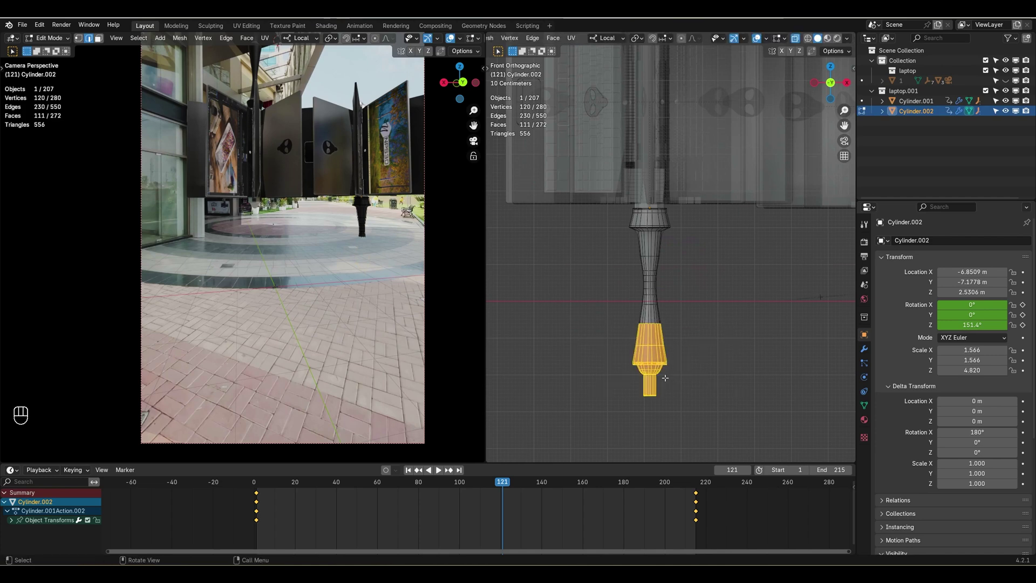
{"action": "key", "text": "x"}
{"action": "left_click", "coordinate": [648, 398]}
{"action": "key", "text": "x"}
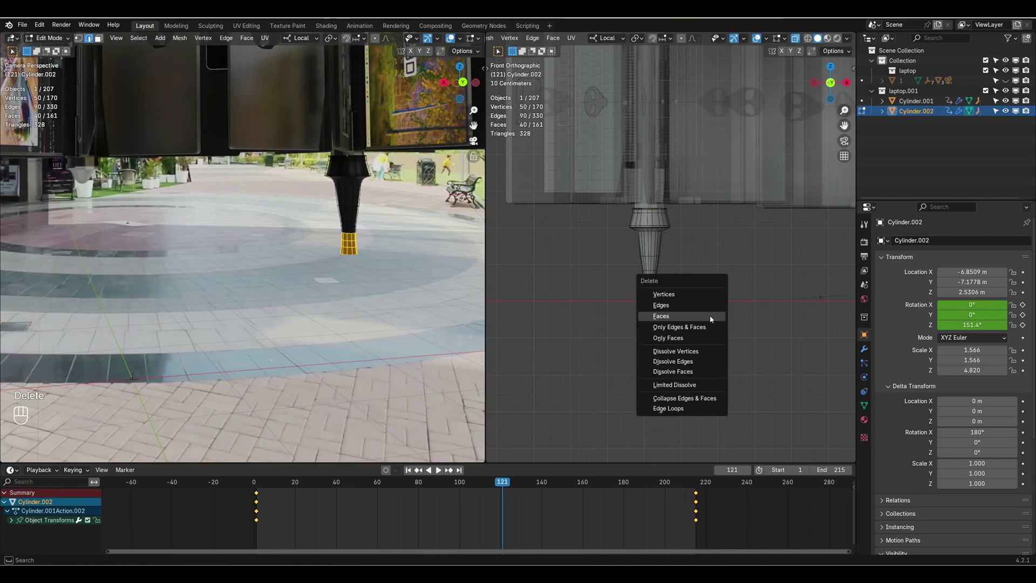
{"action": "left_click", "coordinate": [711, 316]}
Extrude the stem's open lower edge downward along Z, then extrude and widen it into a flared foot.
{"action": "middle_click_drag", "start_coordinate": [711, 316], "coordinate": [622, 349]}
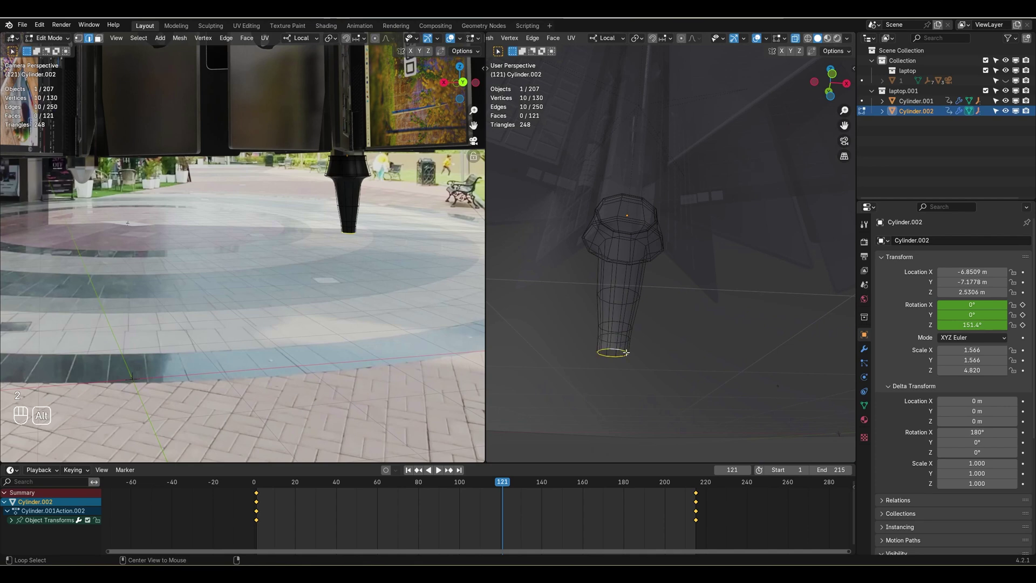
{"action": "key", "text": "KP_1"}
{"action": "key", "text": "e"}
{"action": "key", "text": "z"}
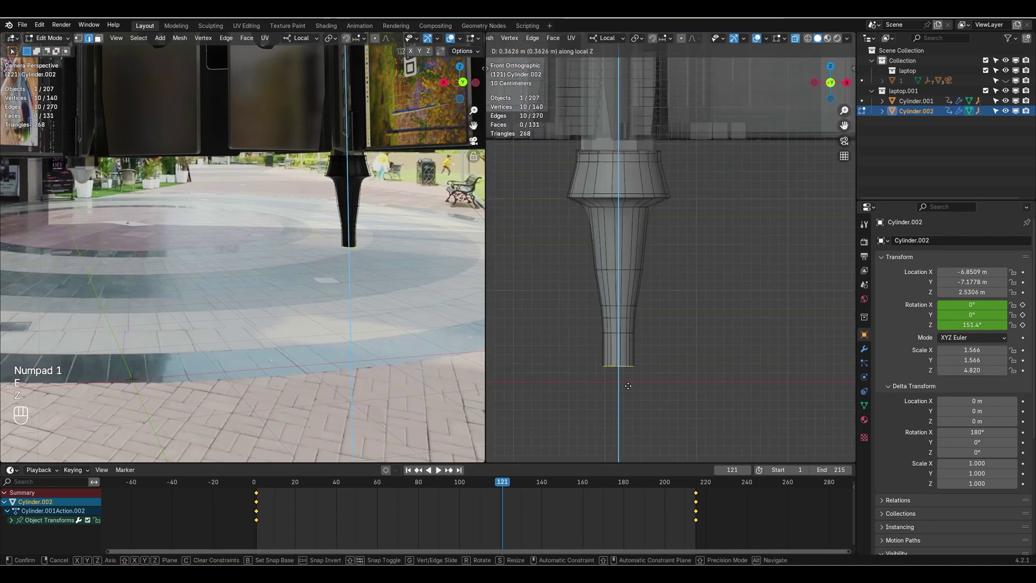
{"action": "key", "text": "s"}
{"action": "left_click", "coordinate": [654, 393]}
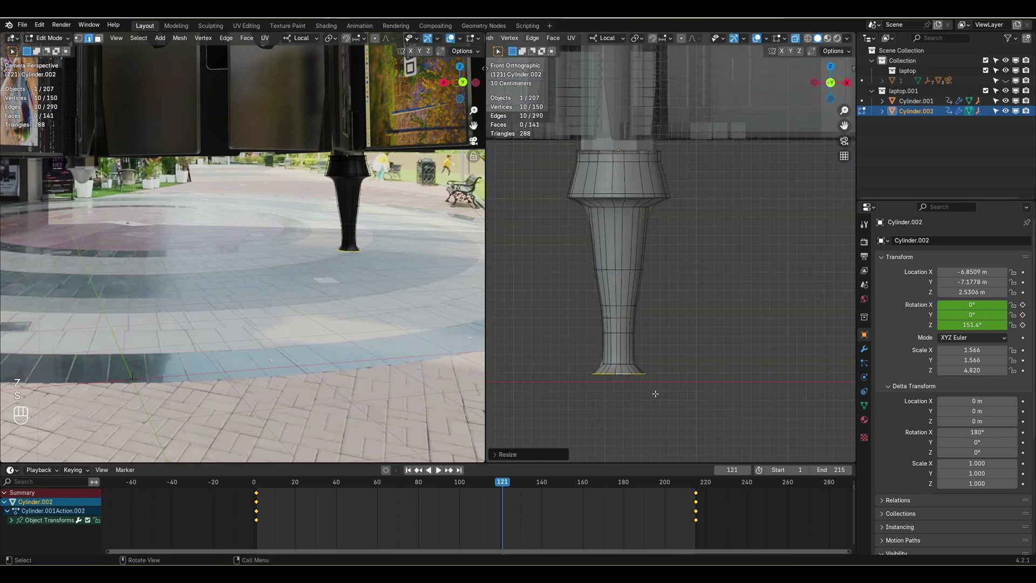
Redo the last foot extrusion and extrude its lower edge down to the ground as a thin base rim.
{"action": "middle_click_drag", "start_coordinate": [655, 394], "coordinate": [683, 385]}
{"action": "key", "text": "KP_1"}
{"action": "key", "text": "e"}
{"action": "key", "text": "ctrl+z"}
{"action": "key", "text": "ctrl+z"}
{"action": "key", "text": "ctrl+z"}
{"action": "key", "text": "e"}
{"action": "key", "text": "z"}
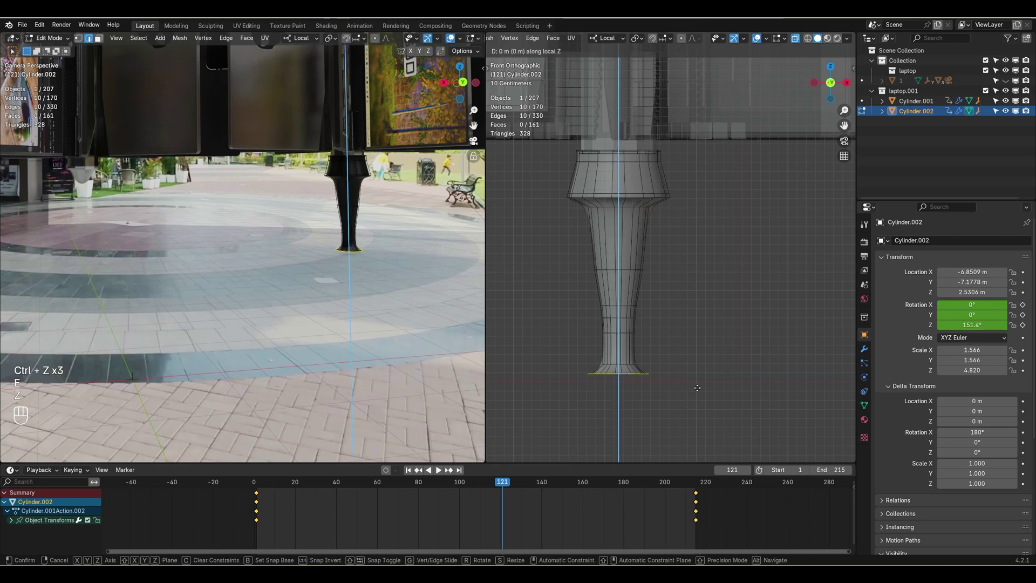
{"action": "left_click", "coordinate": [699, 394]}
{"action": "key", "text": "Tab"}
{"action": "left_click", "coordinate": [713, 341]}
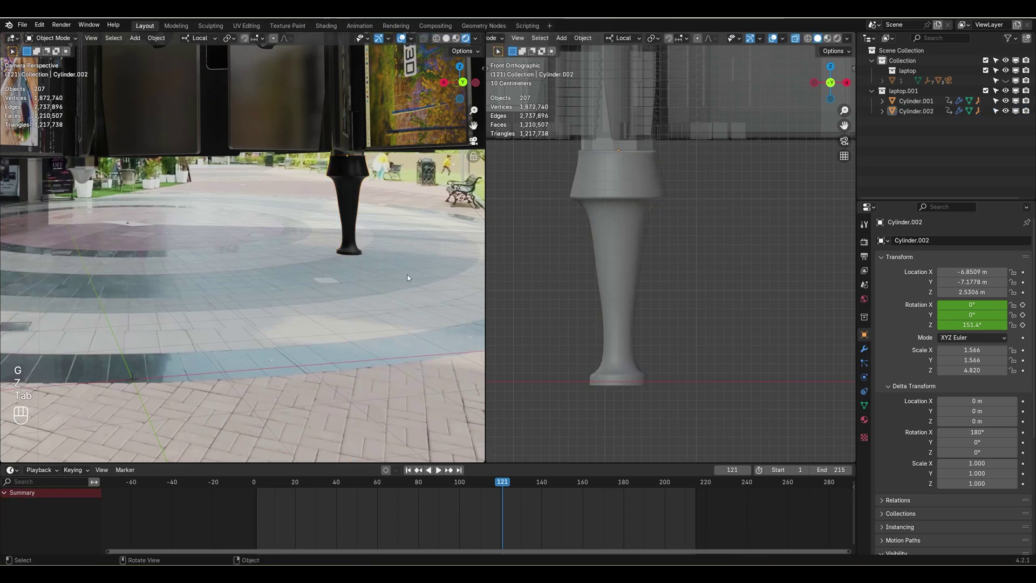
Bevel the upper edge loop of the foot's base rim to sharpen its smoothed shape.
{"action": "scroll", "coordinate": [315, 267], "scroll_direction": "up", "scroll_amount": 5}
{"action": "scroll", "coordinate": [615, 351], "scroll_direction": "up", "scroll_amount": 3}
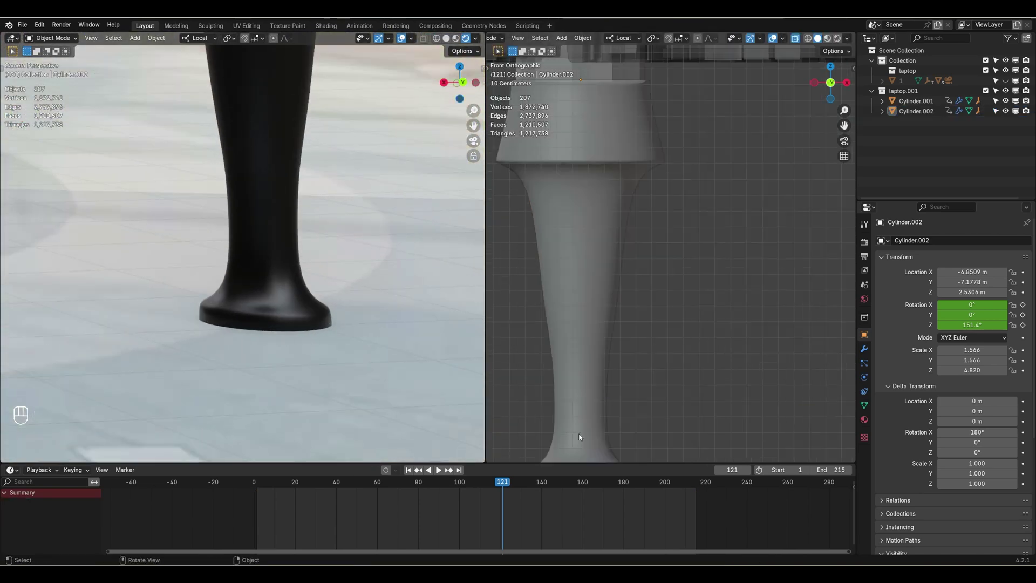
{"action": "middle_click_drag", "start_coordinate": [647, 397], "coordinate": [649, 329], "text": "shift"}
{"action": "key", "text": "Tab"}
{"action": "key", "text": "ctrl+b"}
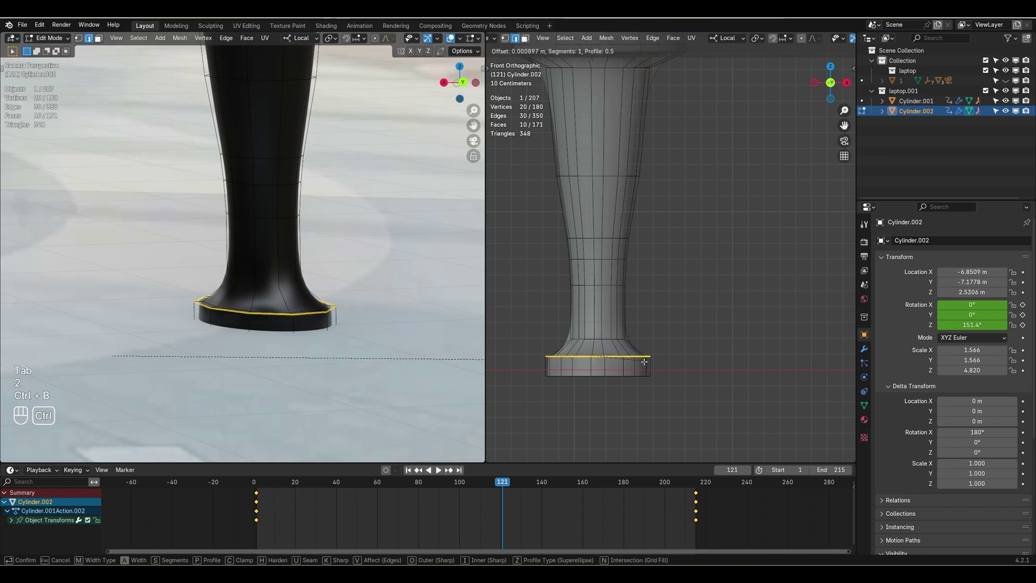
{"action": "left_click", "coordinate": [646, 365]}
{"action": "key", "text": "Tab"}
{"action": "key", "text": "Tab"}
{"action": "key", "text": "Tab"}
Play the animation to check the standing display's foot against the ground in the camera view.
{"action": "key", "text": "space"}
{"action": "scroll", "coordinate": [290, 359], "scroll_direction": "down", "scroll_amount": 3}
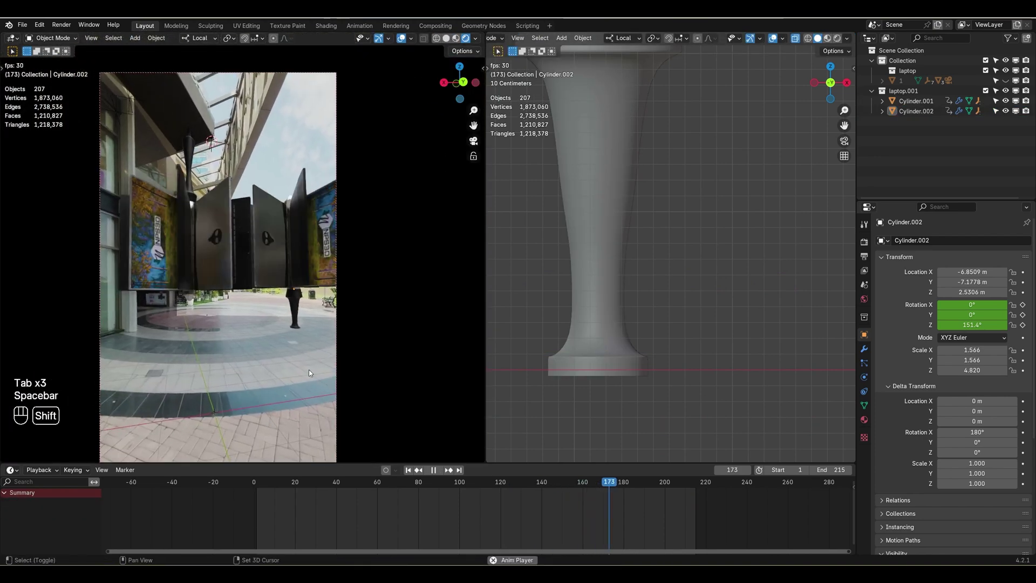
{"action": "scroll", "coordinate": [309, 369], "scroll_direction": "down", "scroll_amount": 1}
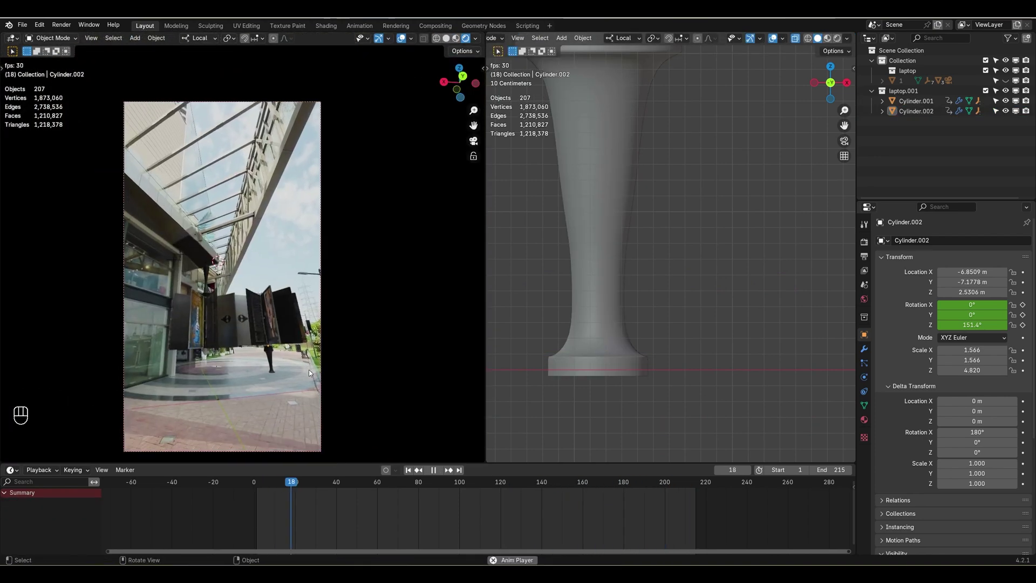
{"action": "scroll", "coordinate": [331, 337], "scroll_direction": "up", "scroll_amount": 2}
{"action": "scroll", "coordinate": [332, 338], "scroll_direction": "up", "scroll_amount": 1}
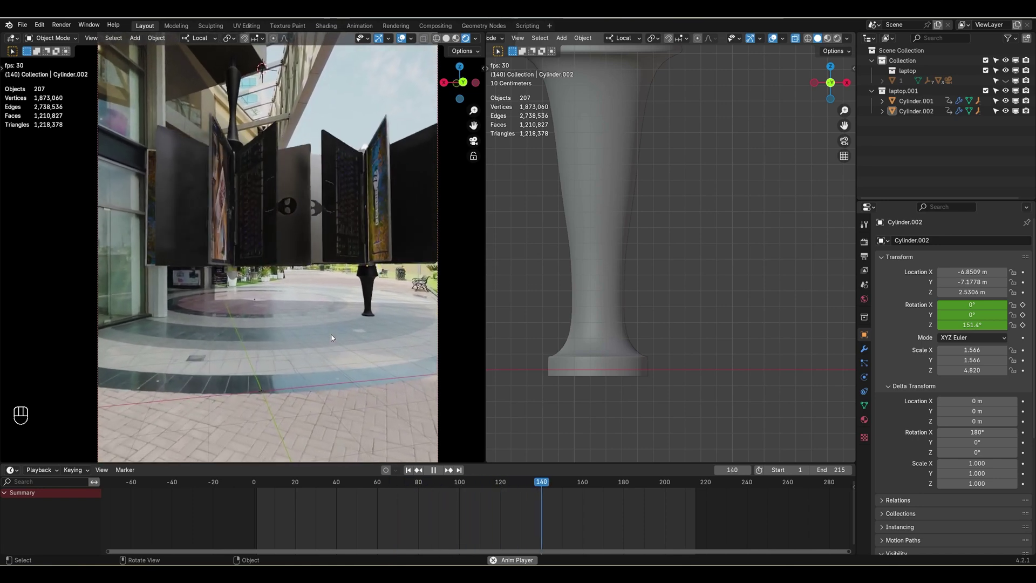
{"action": "key", "text": "shift+Left"}
{"action": "key", "text": "space"}
Try the Cycles render engine for the camera view.
{"action": "left_click", "coordinate": [864, 242]}
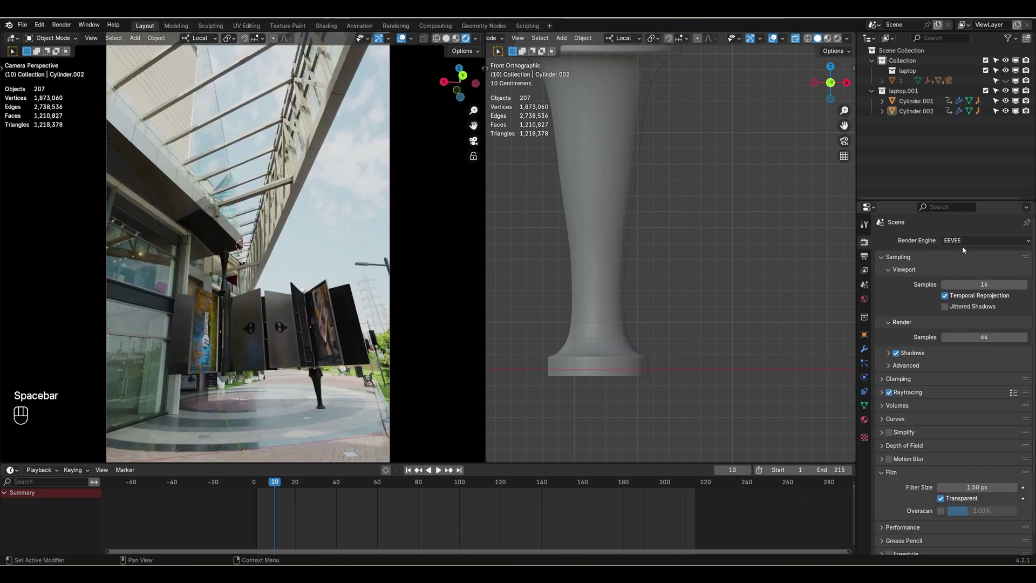
{"action": "left_click", "coordinate": [966, 250]}
{"action": "left_click", "coordinate": [966, 274]}
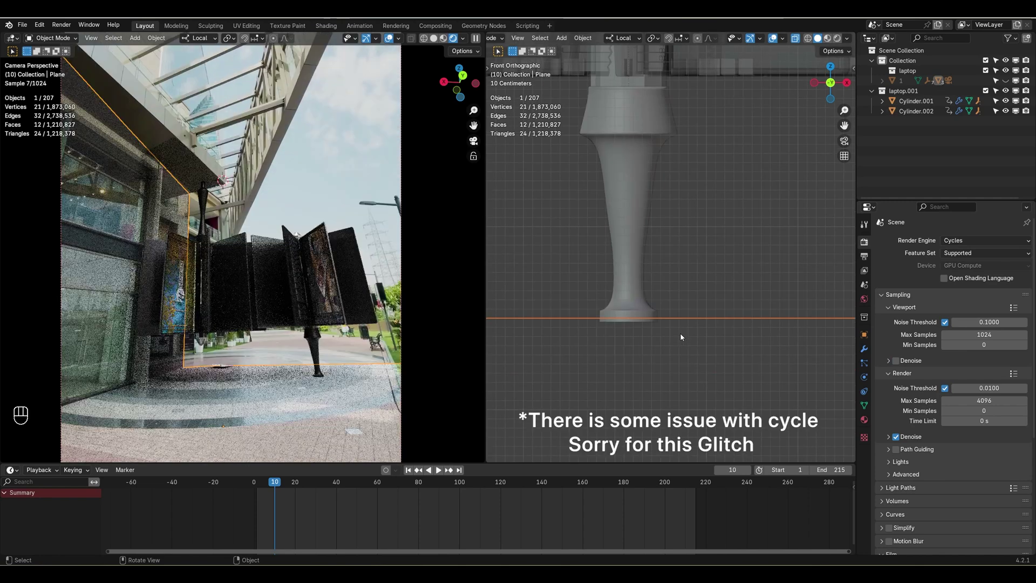
Add one horizontal and one vertical loop cut across the wall of the plane, lined up with the storefront glass in the footage.
{"action": "key", "text": "KP_Decimal"}
{"action": "middle_click_drag", "start_coordinate": [763, 378], "coordinate": [742, 376]}
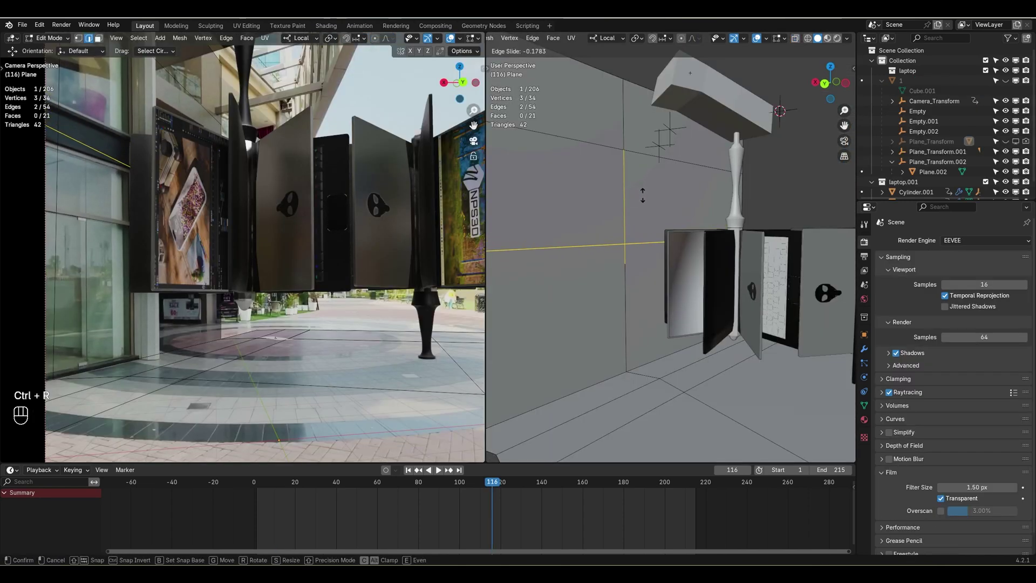
{"action": "left_click", "coordinate": [642, 208]}
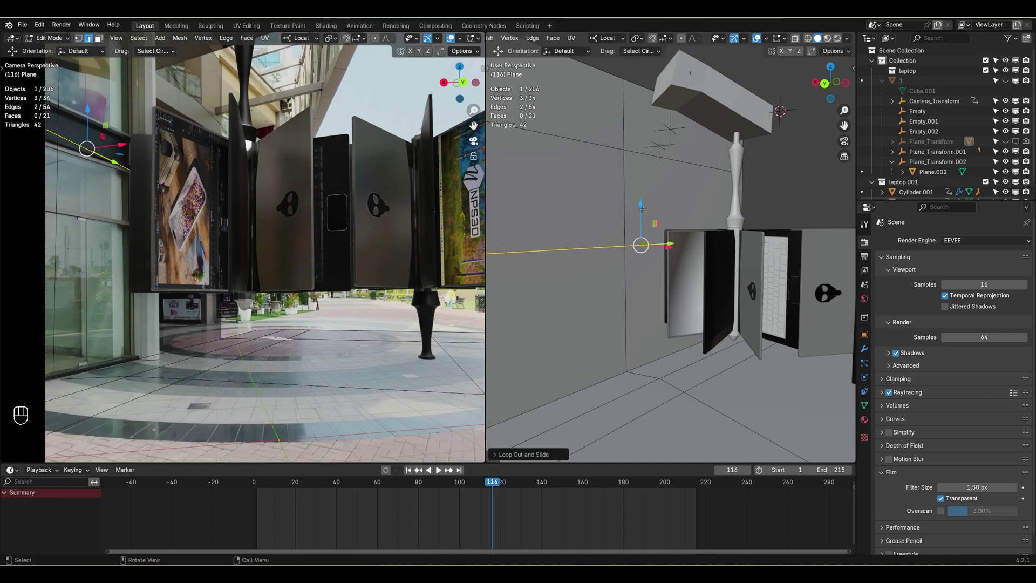
{"action": "key", "text": "3"}
{"action": "key", "text": "ctrl+r"}
{"action": "left_click", "coordinate": [656, 257]}
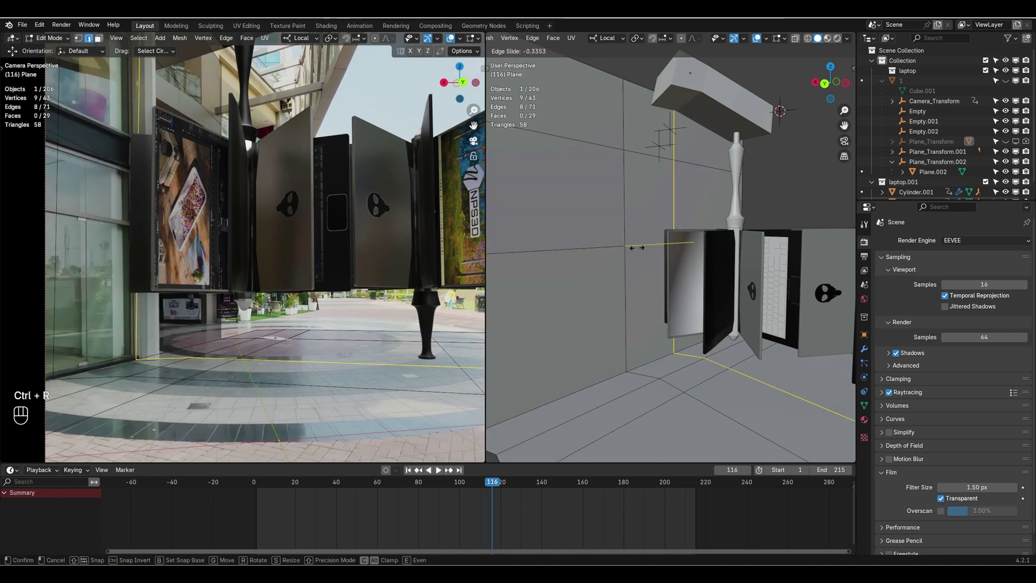
{"action": "left_click", "coordinate": [635, 248]}
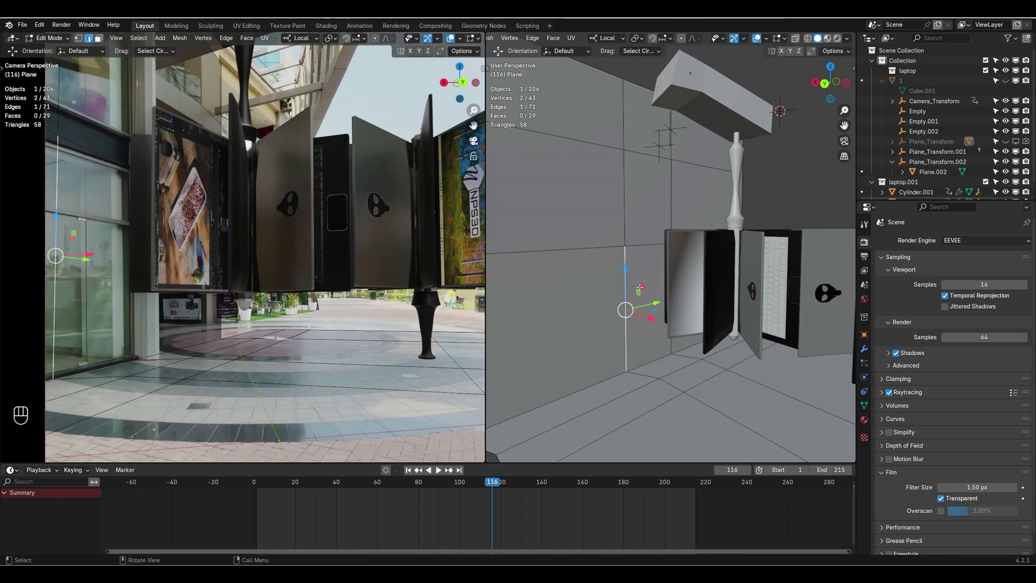
Go to frame 1 and lower the outer vertex of the wall's horizontal cut along local Z to follow the glass panel's upper edge.
{"action": "key", "text": "shift+Left"}
{"action": "key", "text": "1"}
{"action": "left_click", "coordinate": [617, 248]}
{"action": "key", "text": "g"}
{"action": "key", "text": "z"}
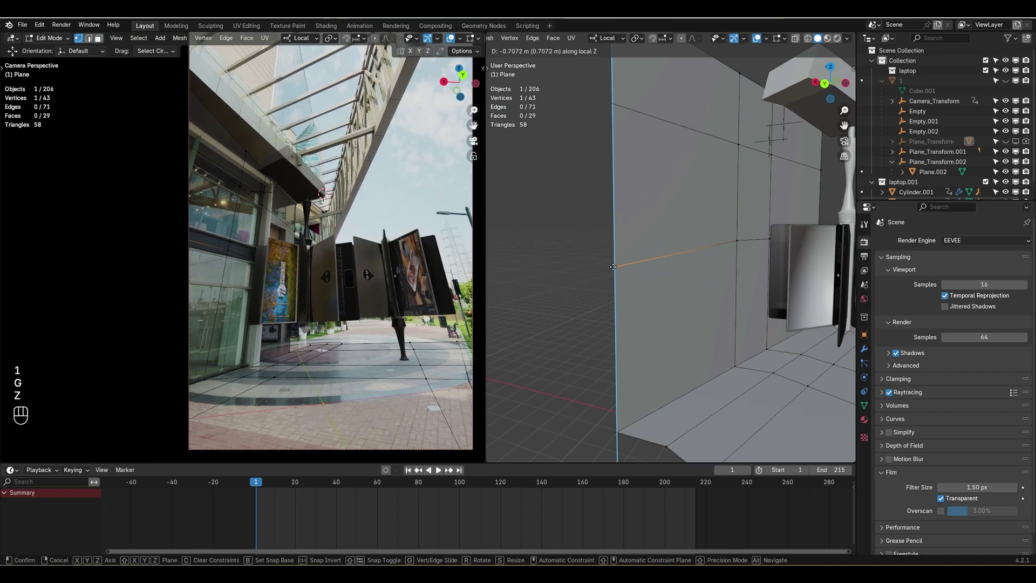
{"action": "left_click", "coordinate": [612, 279]}
Add a horizontal loop cut through the lower wall faces and slide it down close to the ground edge.
{"action": "key", "text": "3"}
{"action": "left_click", "coordinate": [735, 335], "text": "ctrl"}
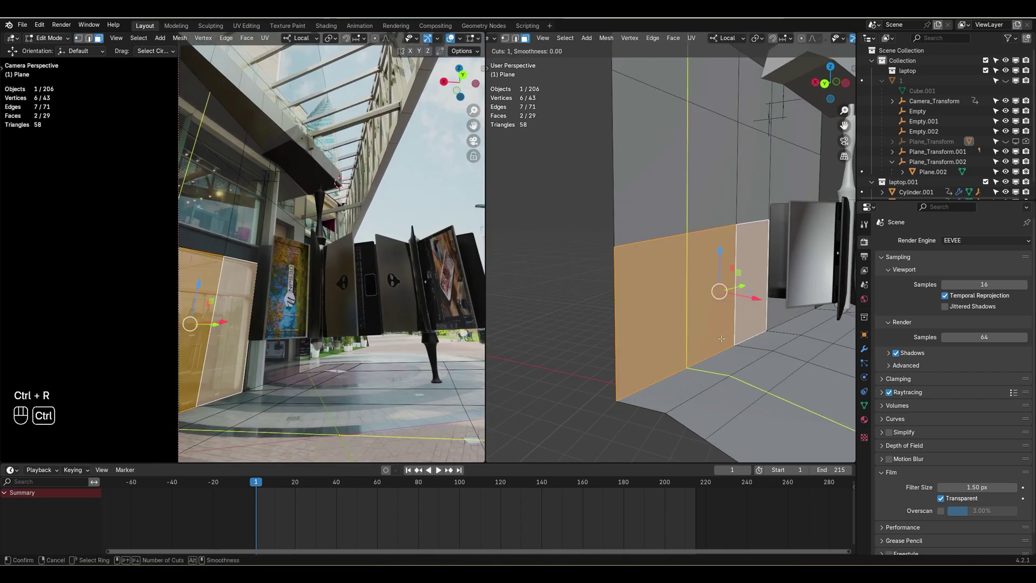
{"action": "left_click", "coordinate": [609, 354]}
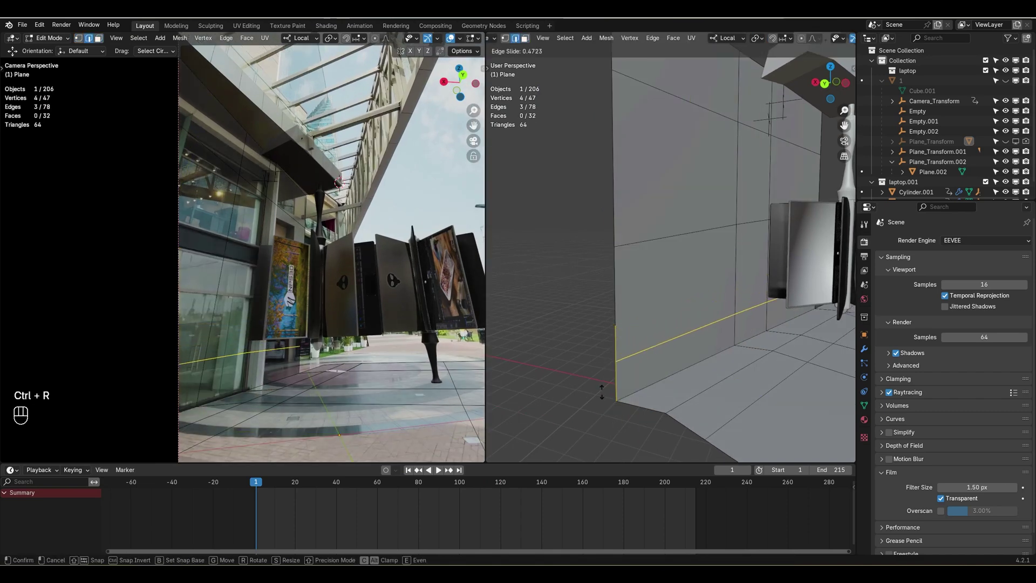
{"action": "left_click", "coordinate": [600, 426]}
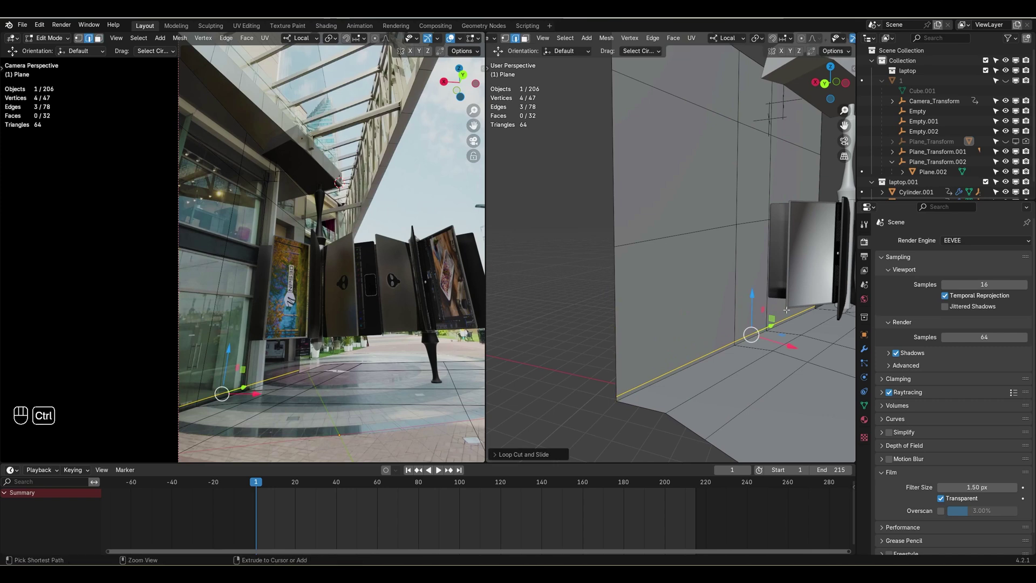
Select the two large lower wall faces above the base strip and add a second material slot to the plane.
{"action": "left_click", "coordinate": [737, 308], "text": "ctrl"}
{"action": "key", "text": "3"}
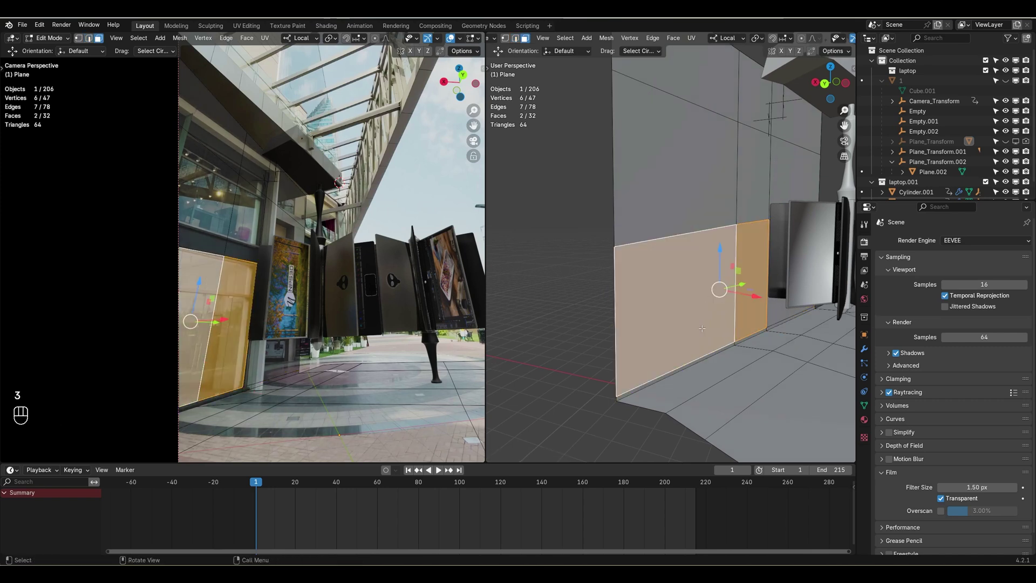
{"action": "middle_click_drag", "start_coordinate": [707, 333], "coordinate": [658, 334], "text": "shift"}
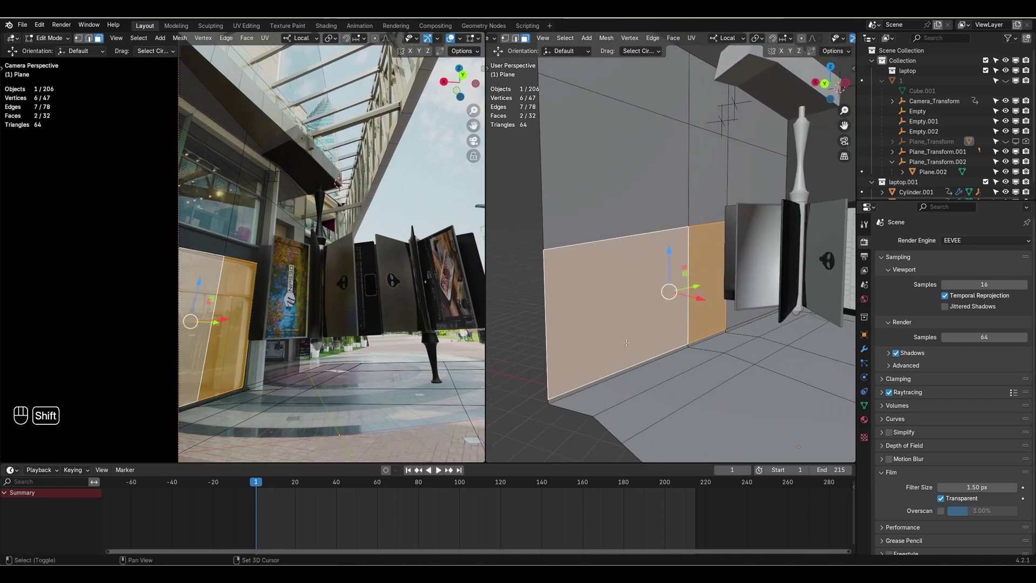
{"action": "left_click", "coordinate": [864, 420]}
{"action": "left_click", "coordinate": [1027, 240]}
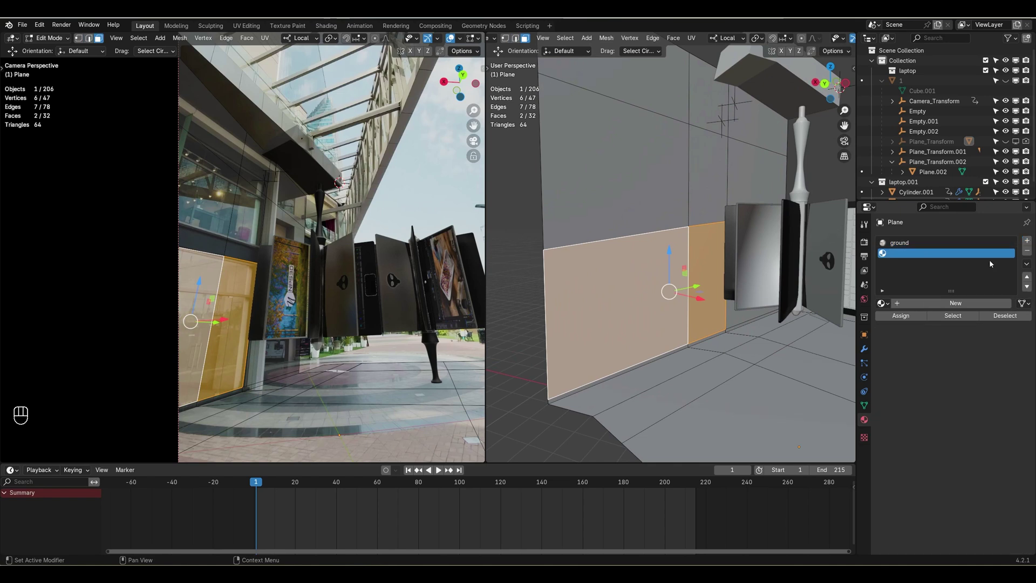
Create a new material named GLASS in the second slot and assign it to the selected wall faces.
{"action": "left_click", "coordinate": [910, 310]}
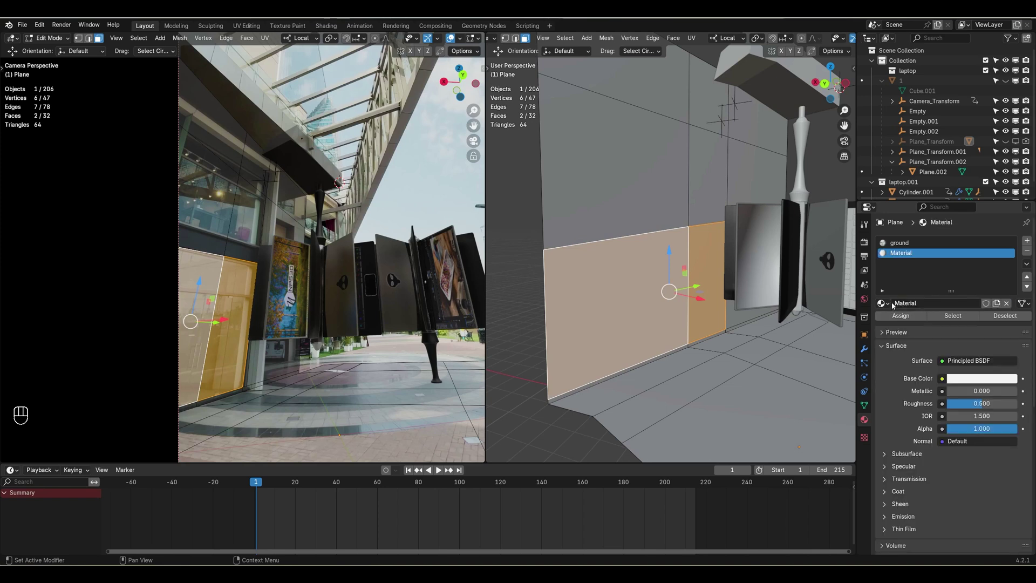
{"action": "left_click", "coordinate": [886, 305]}
{"action": "double_click", "coordinate": [912, 309]}
{"action": "type", "text": "GLASS"}
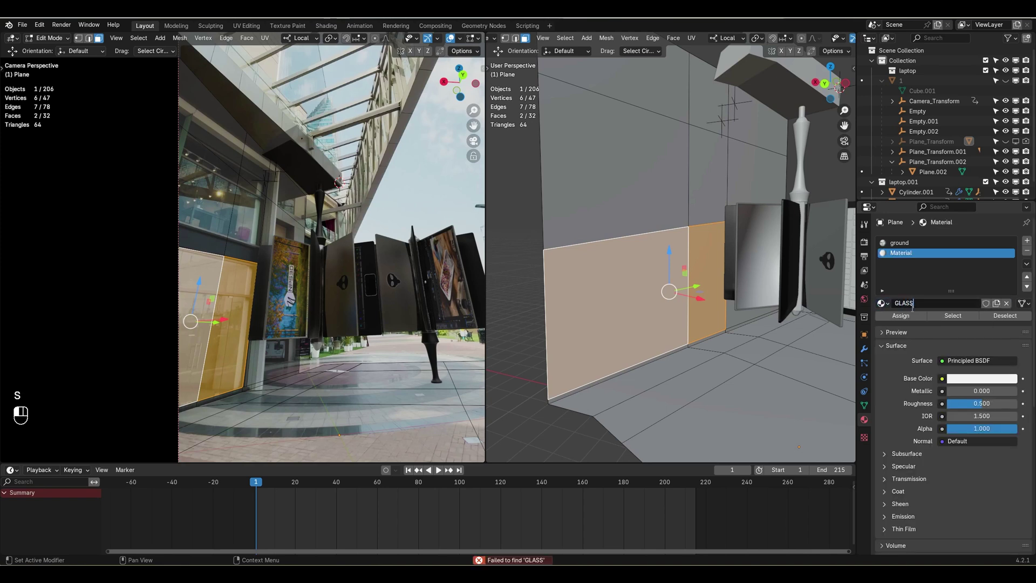
{"action": "left_click", "coordinate": [913, 312]}
{"action": "left_click", "coordinate": [903, 315]}
{"action": "key", "text": "Tab"}
Switch the 3D view beside the camera view to the Shader Editor and show the ground material's nodes.
{"action": "mouse_move", "coordinate": [568, 406]}
{"action": "middle_mouse_down"}
{"action": "mouse_move", "coordinate": [544, 404]}
{"action": "mouse_move", "coordinate": [567, 404]}
{"action": "middle_mouse_up"}
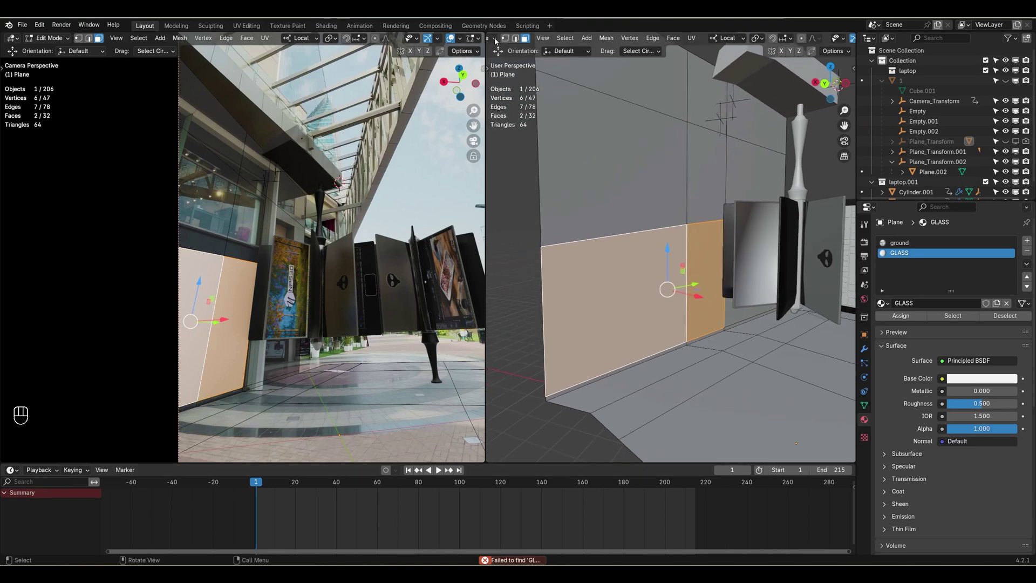
{"action": "scroll", "coordinate": [516, 39], "scroll_direction": "up", "scroll_amount": 3}
{"action": "left_click", "coordinate": [527, 39]}
{"action": "left_click", "coordinate": [499, 39]}
{"action": "left_click", "coordinate": [521, 129]}
{"action": "key", "text": "n"}
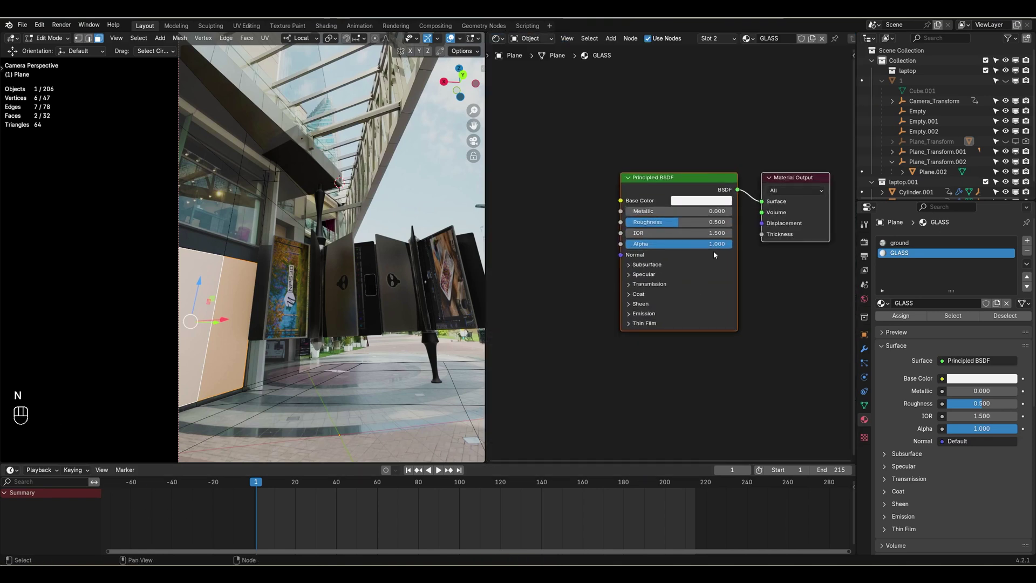
{"action": "left_click", "coordinate": [901, 243]}
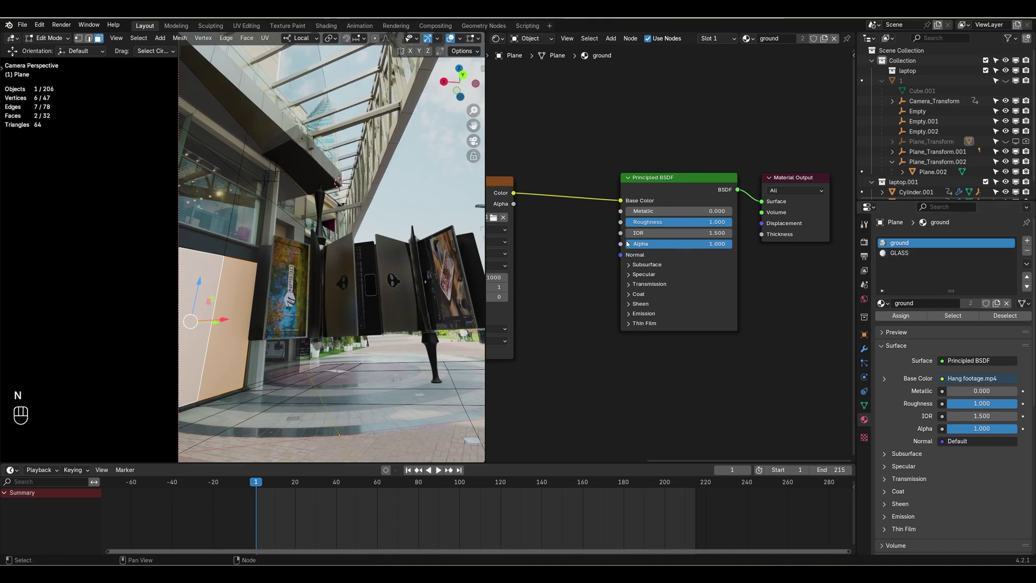
{"action": "key", "text": "Home"}
Make the first slot's ground material a single-user copy named ground.GLASS and use it in the second slot in place of GLASS.
{"action": "left_click", "coordinate": [823, 38]}
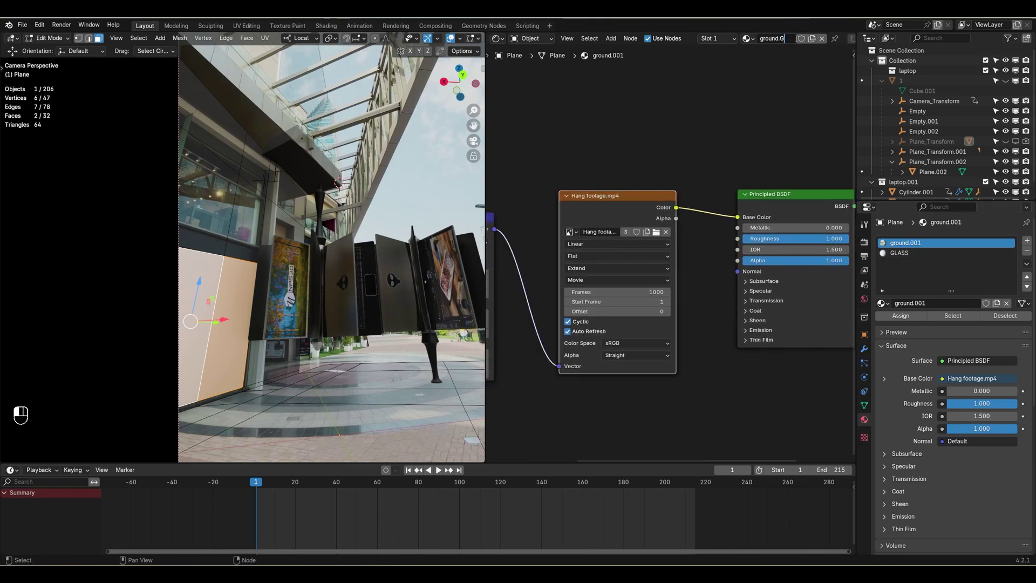
{"action": "type", "text": "LASS"}
{"action": "left_click", "coordinate": [900, 254]}
{"action": "left_click", "coordinate": [886, 304]}
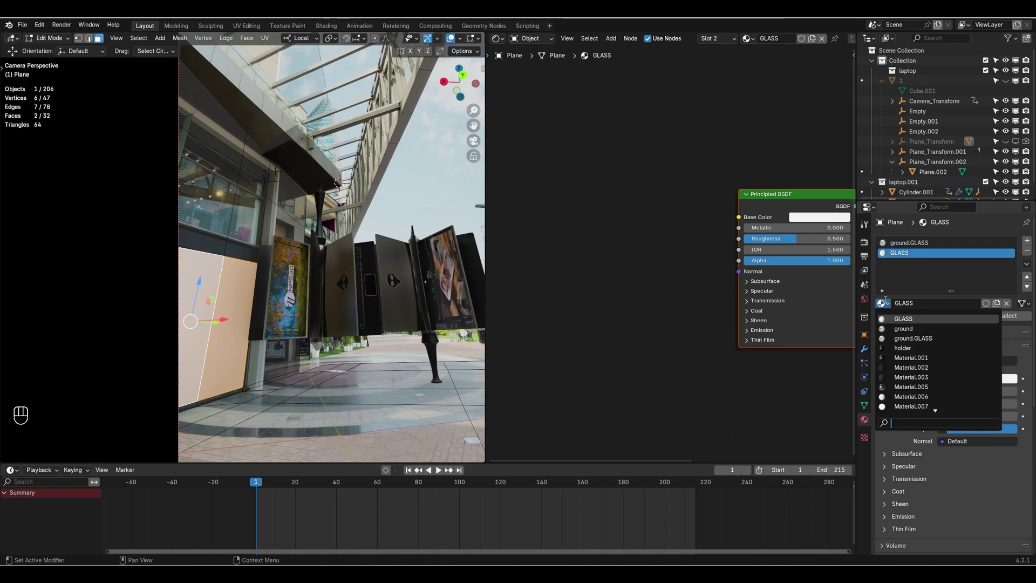
{"action": "left_click", "coordinate": [920, 337]}
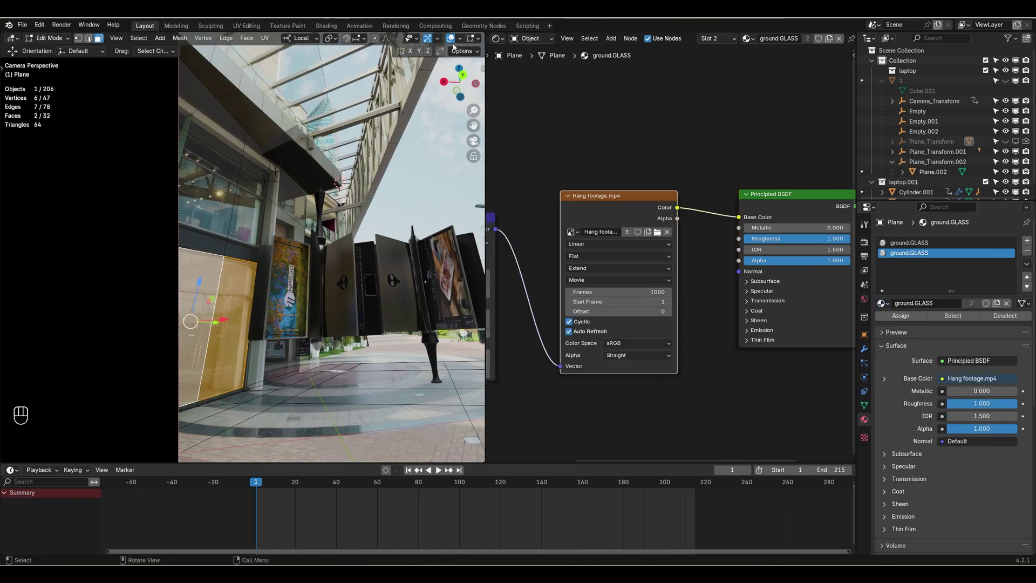
Set the render engine to Cycles for the rendered camera view.
{"action": "middle_click_drag", "start_coordinate": [432, 92], "coordinate": [350, 92], "text": "shift"}
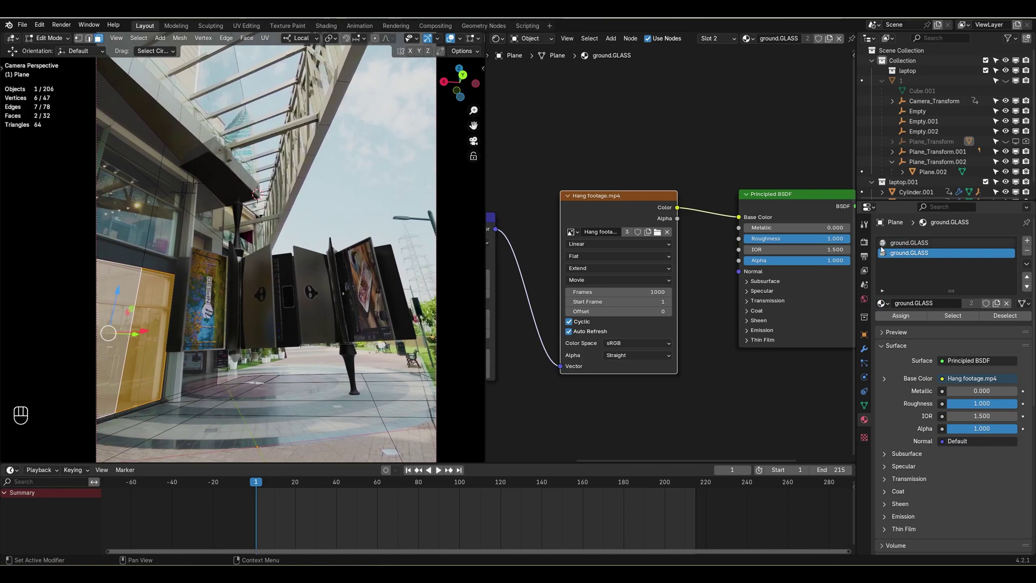
{"action": "left_click", "coordinate": [865, 241]}
{"action": "left_click", "coordinate": [966, 240]}
{"action": "left_click", "coordinate": [959, 277]}
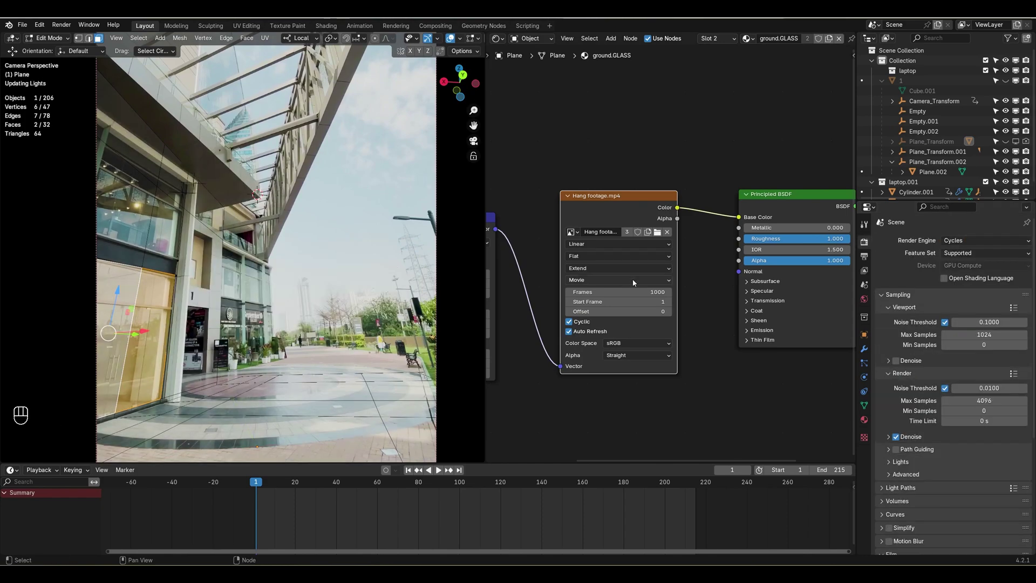
Set the roughness of the ground GLASS material on the lower wall faces to 0.
{"action": "left_click", "coordinate": [254, 296]}
{"action": "middle_click_drag", "start_coordinate": [227, 302], "coordinate": [259, 279], "text": "shift"}
{"action": "scroll", "coordinate": [216, 303], "scroll_direction": "up", "scroll_amount": 5}
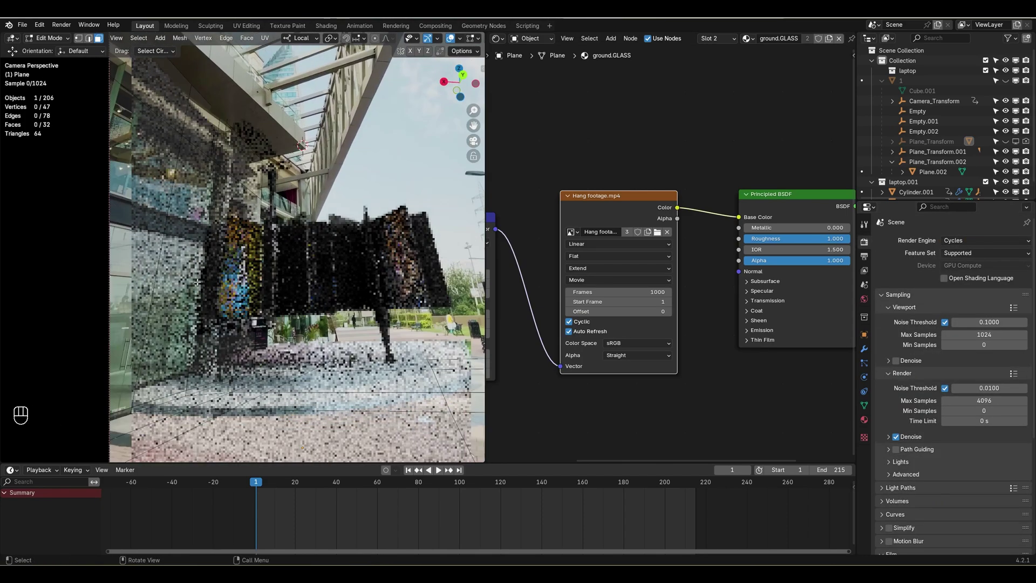
{"action": "middle_click_drag", "start_coordinate": [173, 310], "coordinate": [237, 288], "text": "shift"}
{"action": "left_click_drag", "start_coordinate": [831, 240], "coordinate": [749, 241]}
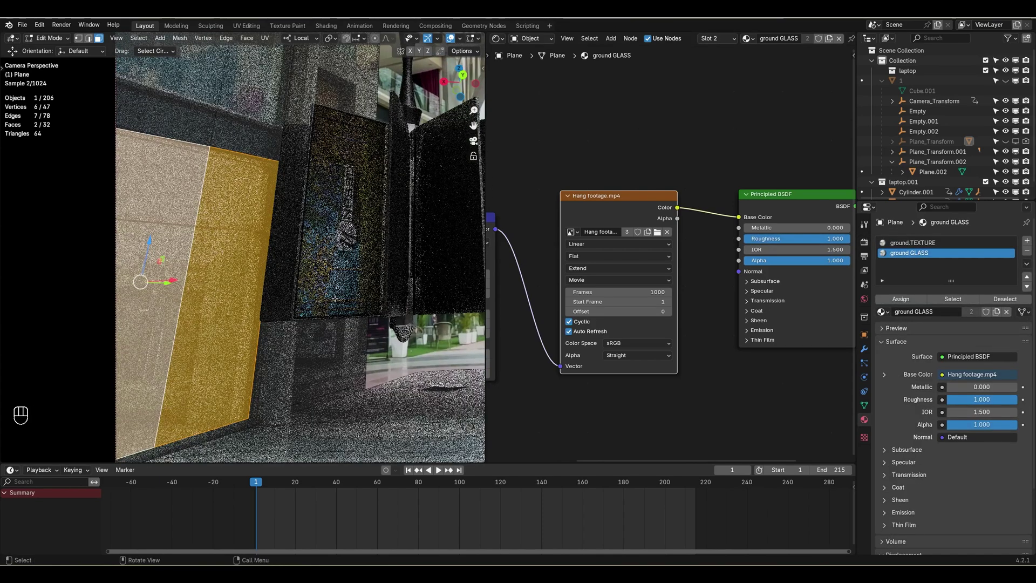
{"action": "middle_click_drag", "start_coordinate": [324, 309], "coordinate": [348, 323], "text": "shift"}
{"action": "left_click_drag", "start_coordinate": [832, 239], "coordinate": [743, 239]}
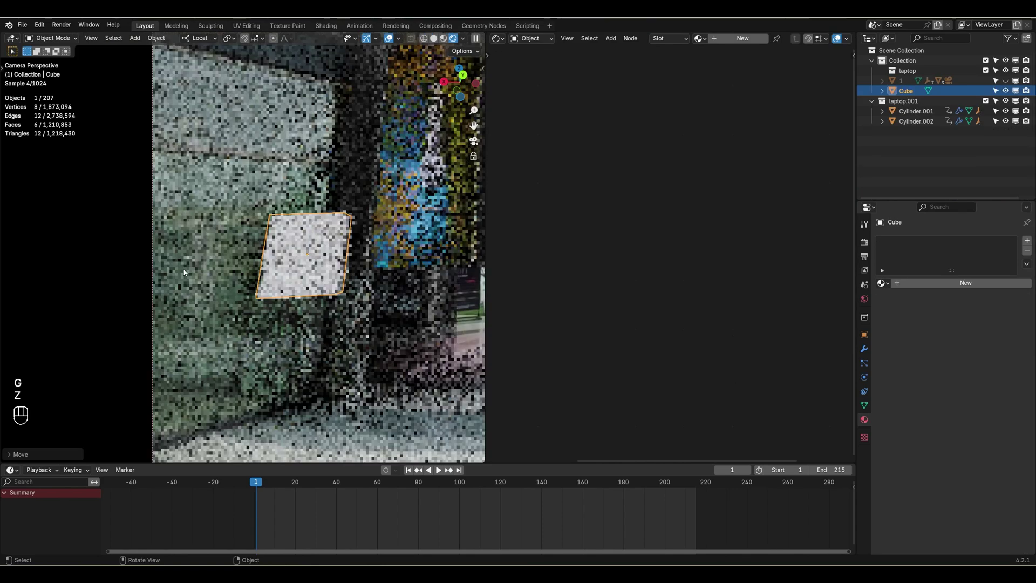
Add a horizontal loop cut along the bottom of the upper storefront window on the plane's wall.
{"action": "scroll", "coordinate": [156, 237], "scroll_direction": "up", "scroll_amount": 5}
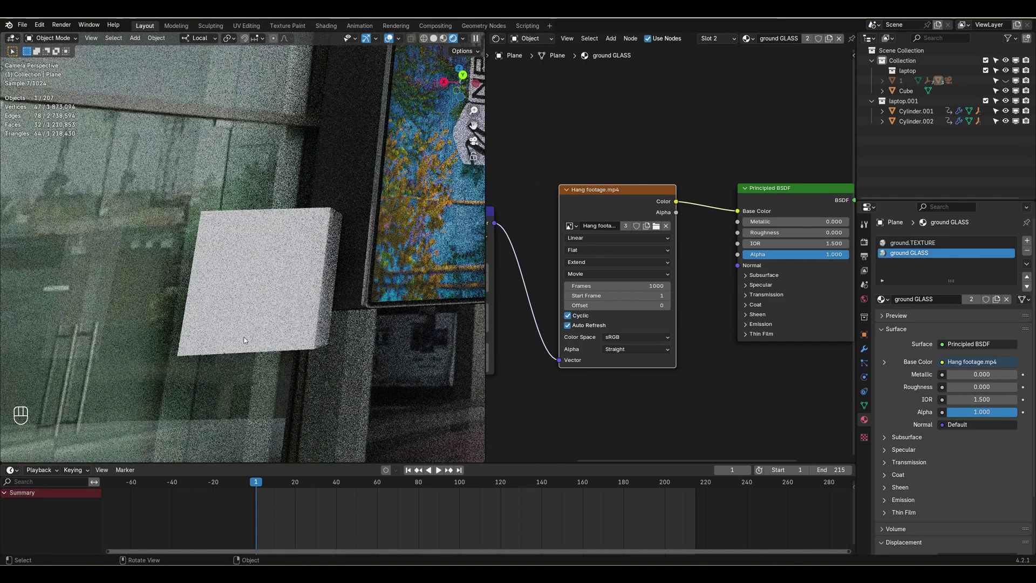
{"action": "middle_click_drag", "start_coordinate": [244, 340], "coordinate": [279, 207]}
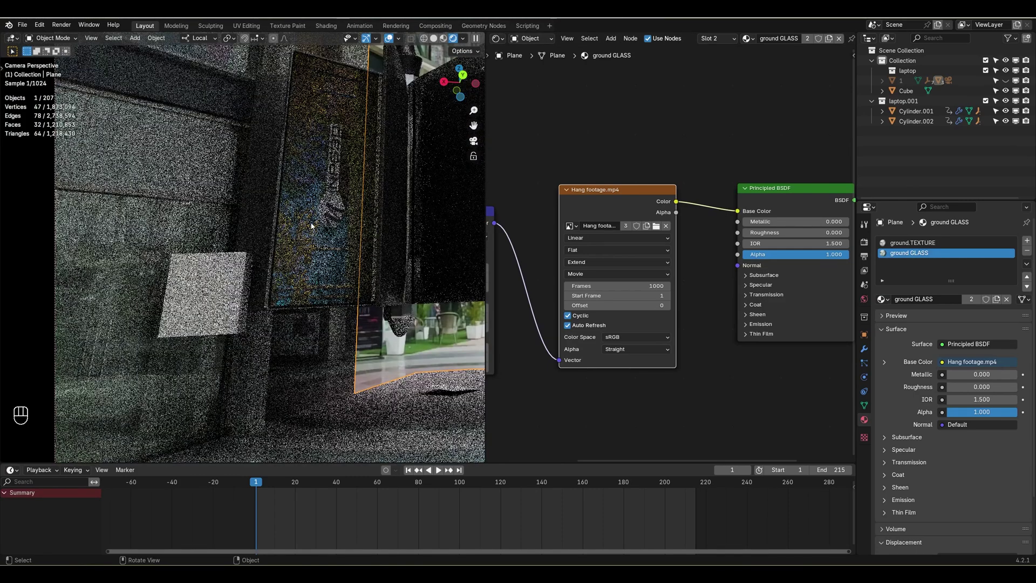
{"action": "scroll", "coordinate": [148, 319], "scroll_direction": "down", "scroll_amount": 3}
{"action": "middle_click_drag", "start_coordinate": [148, 319], "coordinate": [151, 371], "text": "shift"}
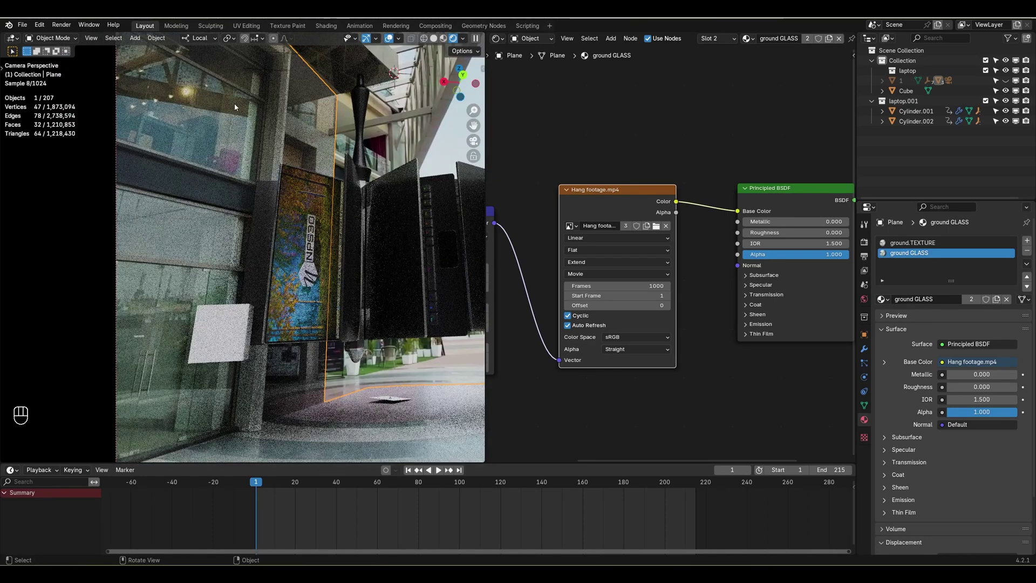
{"action": "key", "text": "Tab"}
{"action": "left_click", "coordinate": [226, 124]}
{"action": "key", "text": "ctrl+r"}
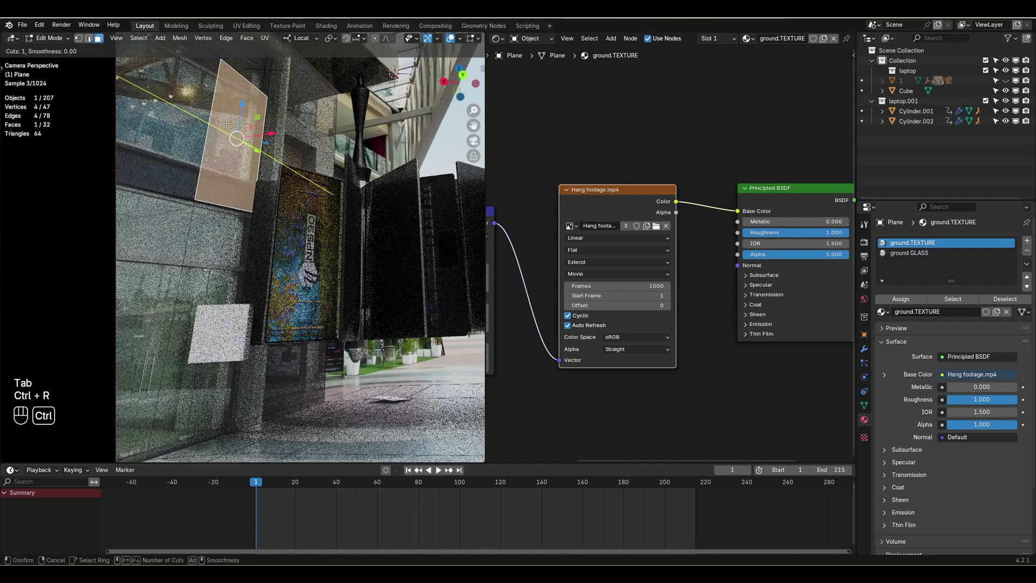
{"action": "left_click", "coordinate": [223, 161]}
{"action": "left_click", "coordinate": [224, 161]}
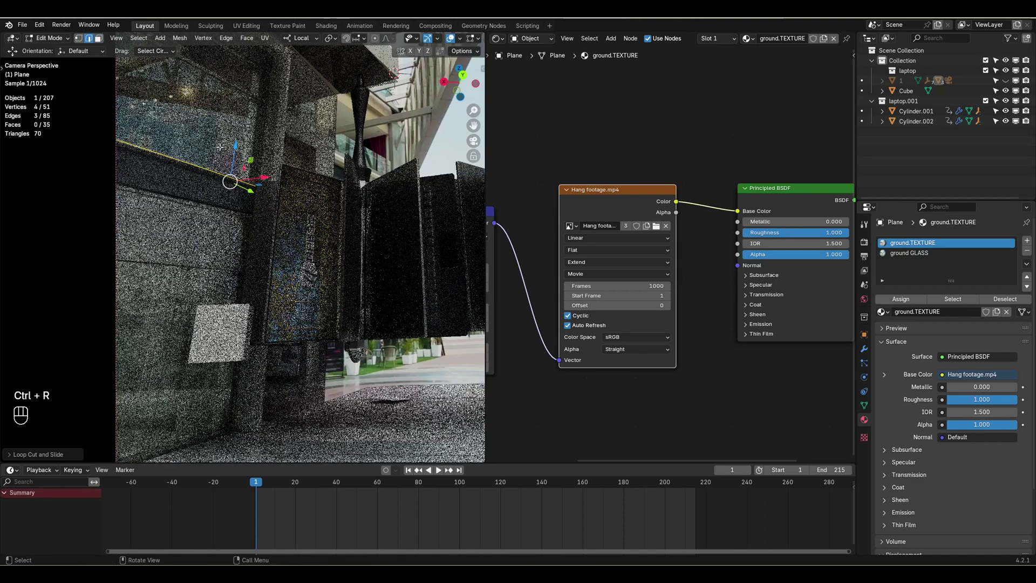
Select the two upper window faces of the wall and assign them the ground GLASS material.
{"action": "key", "text": "3"}
{"action": "left_click", "coordinate": [254, 126]}
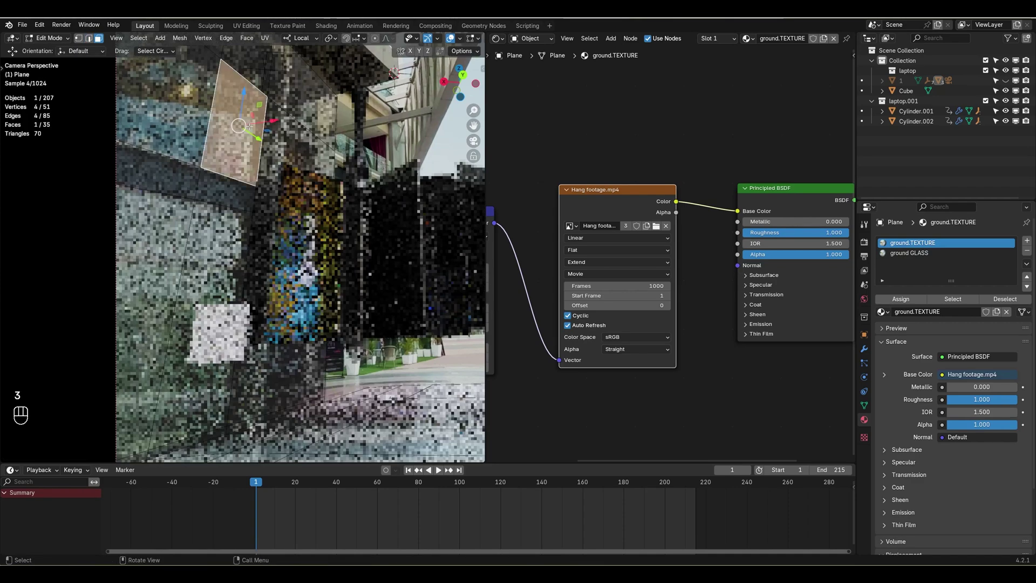
{"action": "left_click", "coordinate": [186, 120], "text": "shift"}
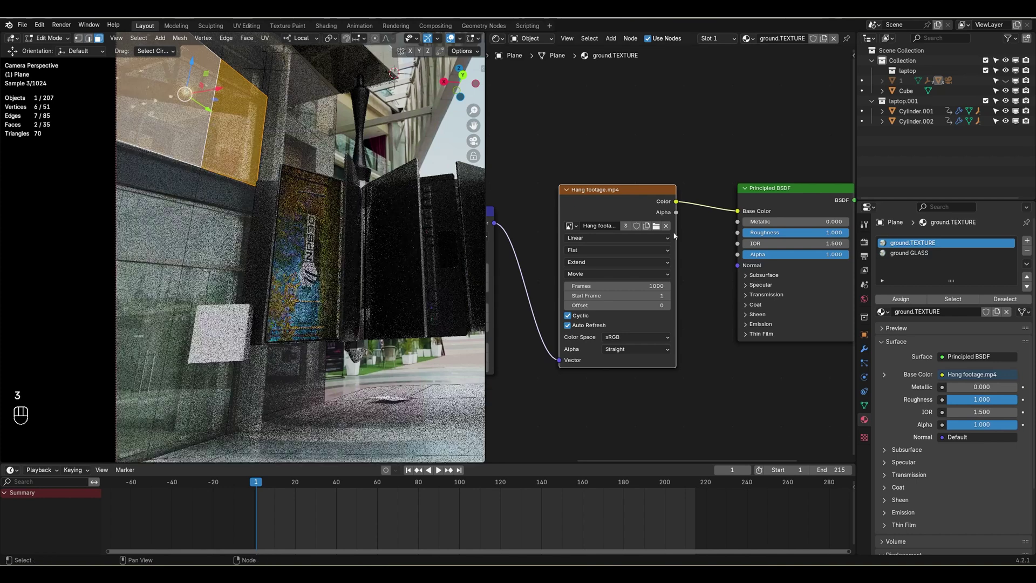
{"action": "left_click", "coordinate": [904, 253]}
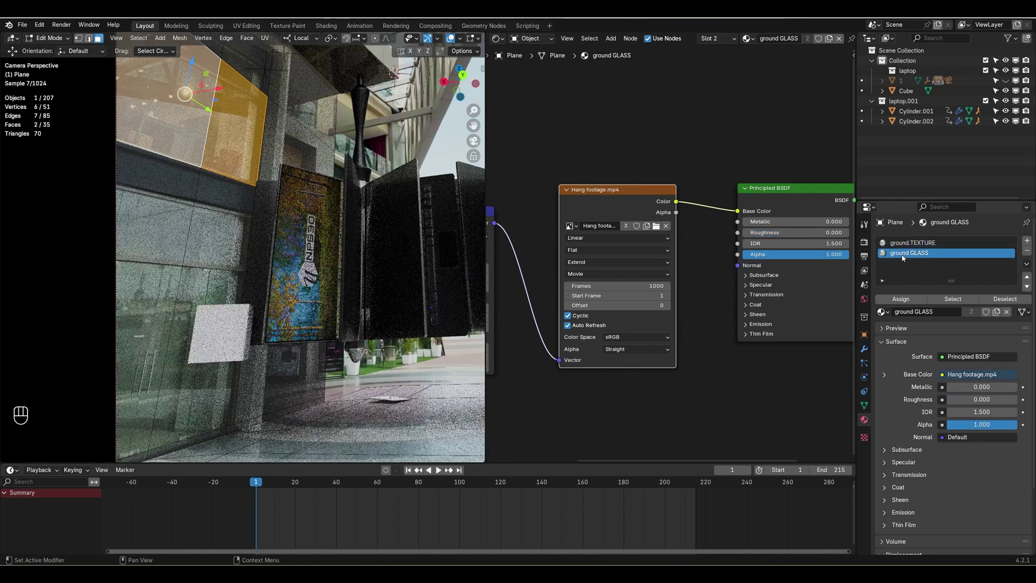
{"action": "left_click", "coordinate": [899, 300]}
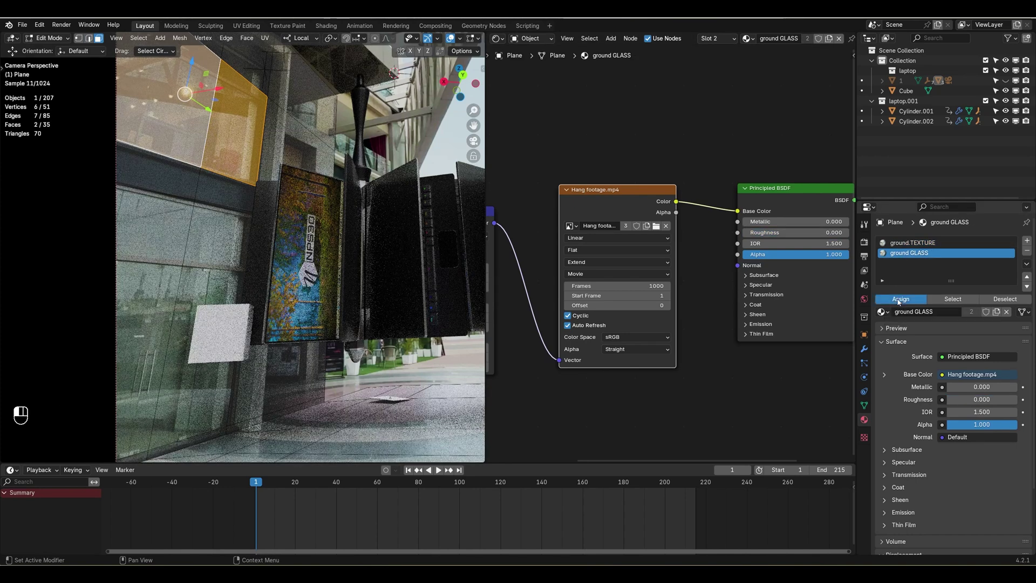
Delete the test cube in front of the glass wall and save the file.
{"action": "key", "text": "ctrl+z"}
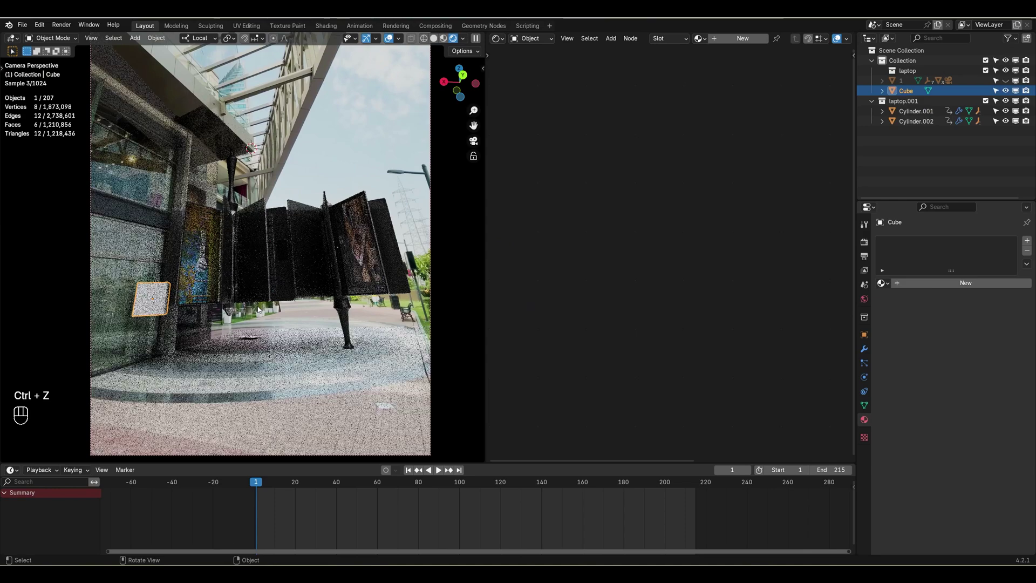
{"action": "key", "text": "Delete"}
{"action": "key", "text": "ctrl+s"}
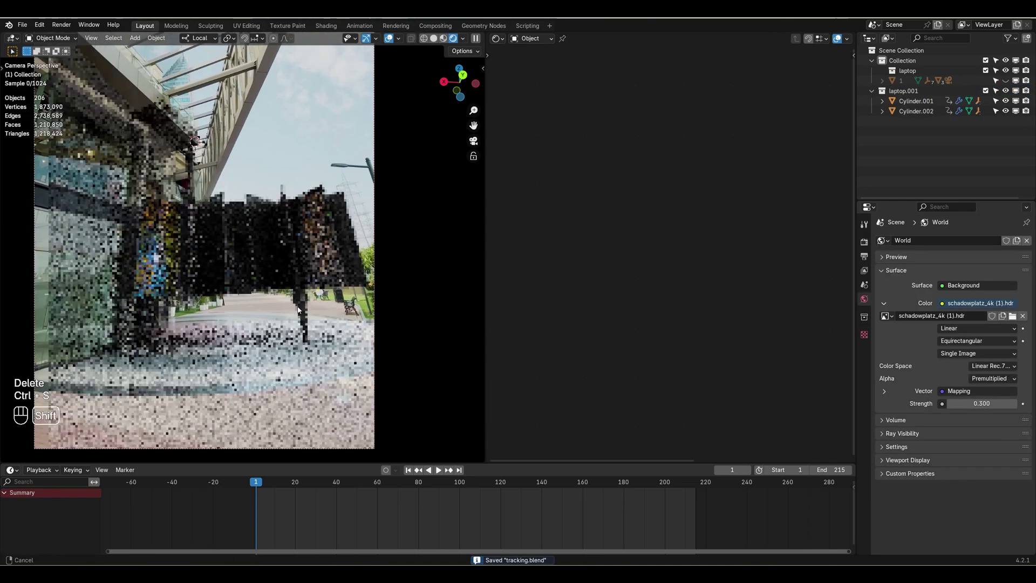
{"action": "scroll", "coordinate": [384, 315], "scroll_direction": "up", "scroll_amount": 1}
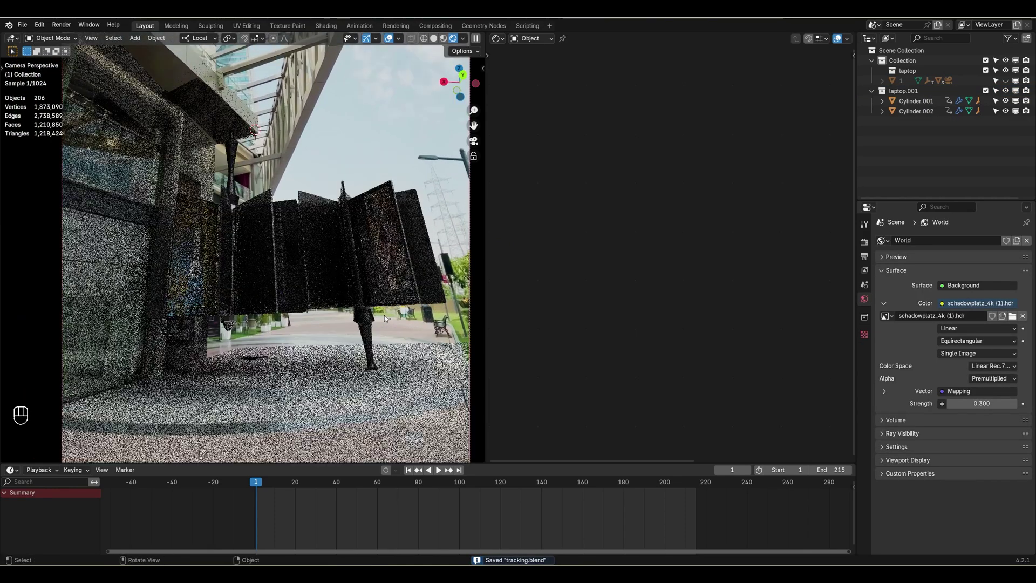
{"action": "key", "text": "space"}
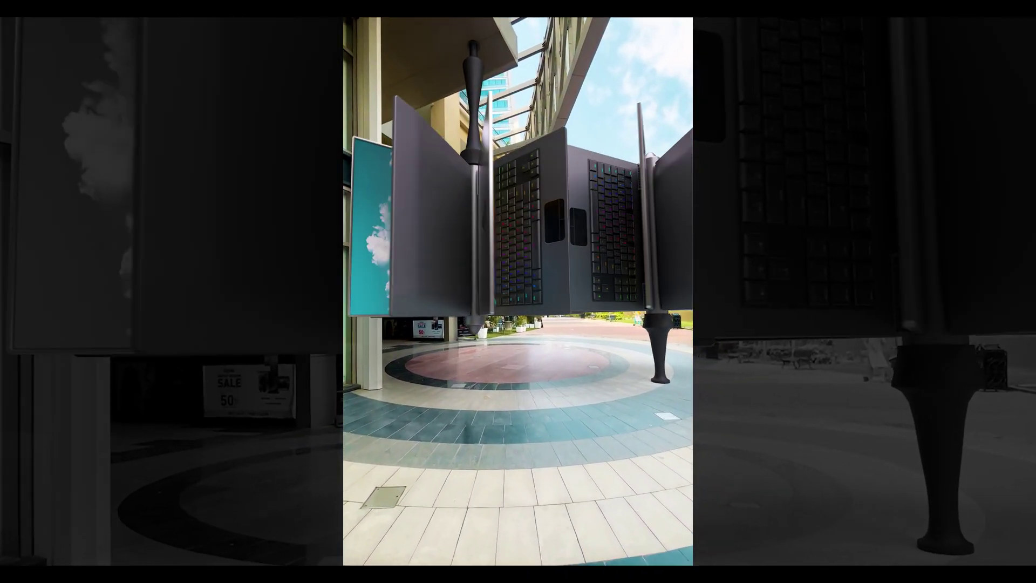
Switch the render engine from EEVEE to Cycles and set the final render's maximum samples to 256.
{"action": "left_click", "coordinate": [957, 253]}
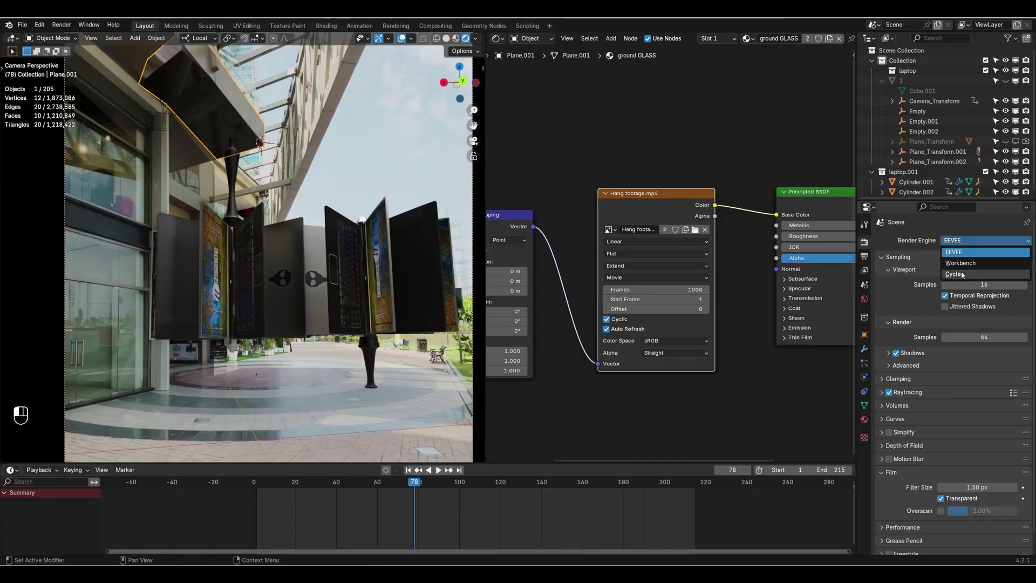
{"action": "left_click", "coordinate": [957, 281]}
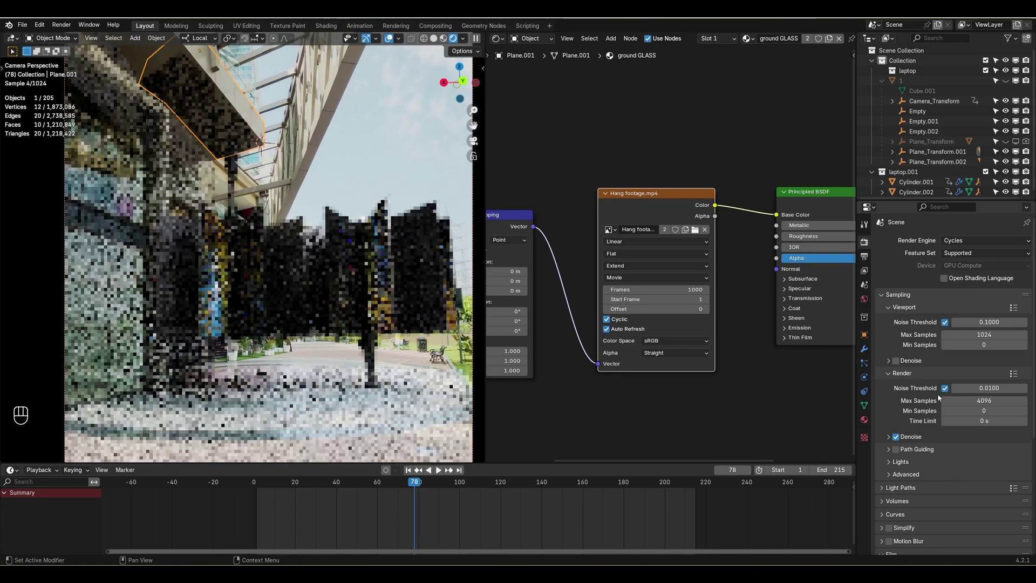
{"action": "left_click", "coordinate": [987, 400]}
{"action": "type", "text": "256"}
{"action": "key", "text": "Return"}
{"action": "scroll", "coordinate": [917, 410], "scroll_direction": "down", "scroll_amount": 3}
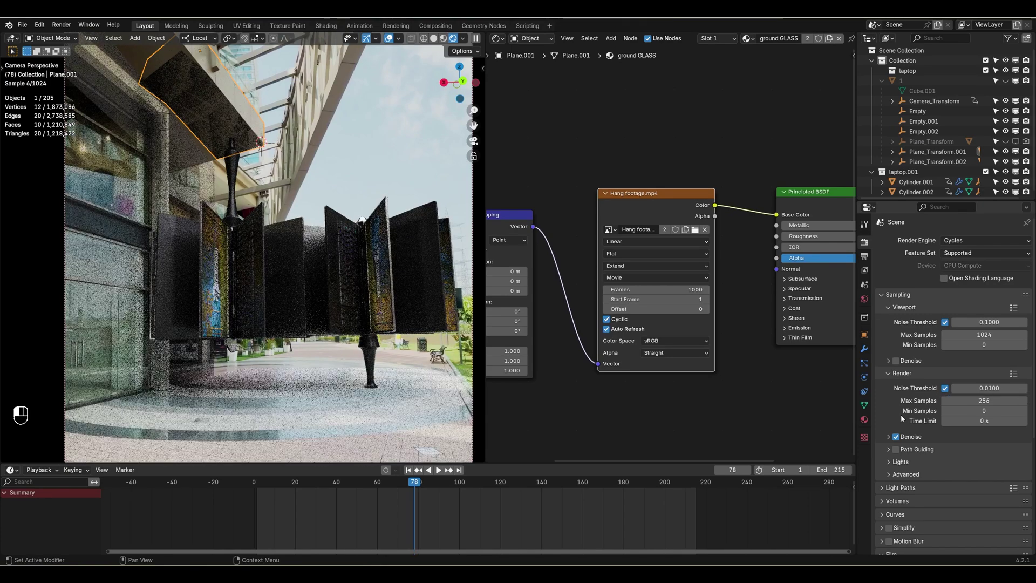
Turn on the animated noise seed in the advanced sampling settings, review the light path bounces, and save the file.
{"action": "left_click", "coordinate": [901, 413]}
{"action": "left_click", "coordinate": [986, 430]}
{"action": "left_click", "coordinate": [961, 462]}
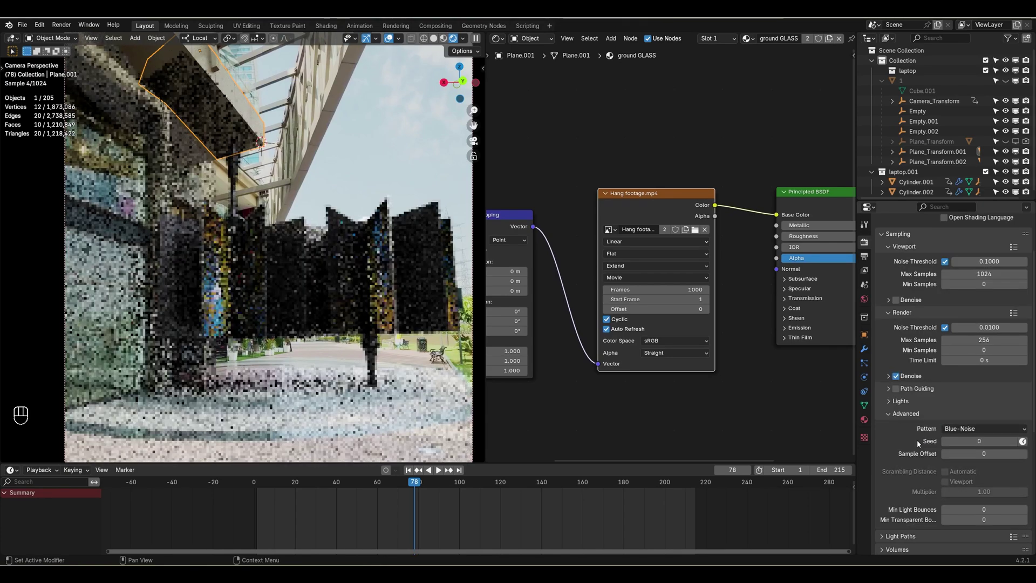
{"action": "left_click", "coordinate": [905, 414]}
{"action": "left_click", "coordinate": [918, 427]}
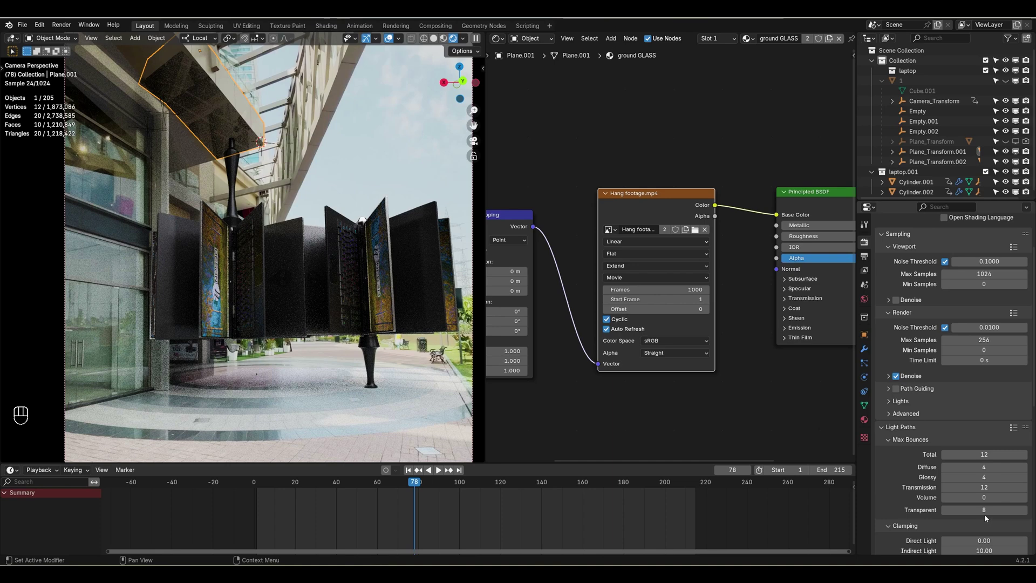
{"action": "left_click", "coordinate": [898, 428]}
{"action": "scroll", "coordinate": [899, 429], "scroll_direction": "down", "scroll_amount": 1}
{"action": "left_click", "coordinate": [864, 257]}
{"action": "key", "text": "ctrl+s"}
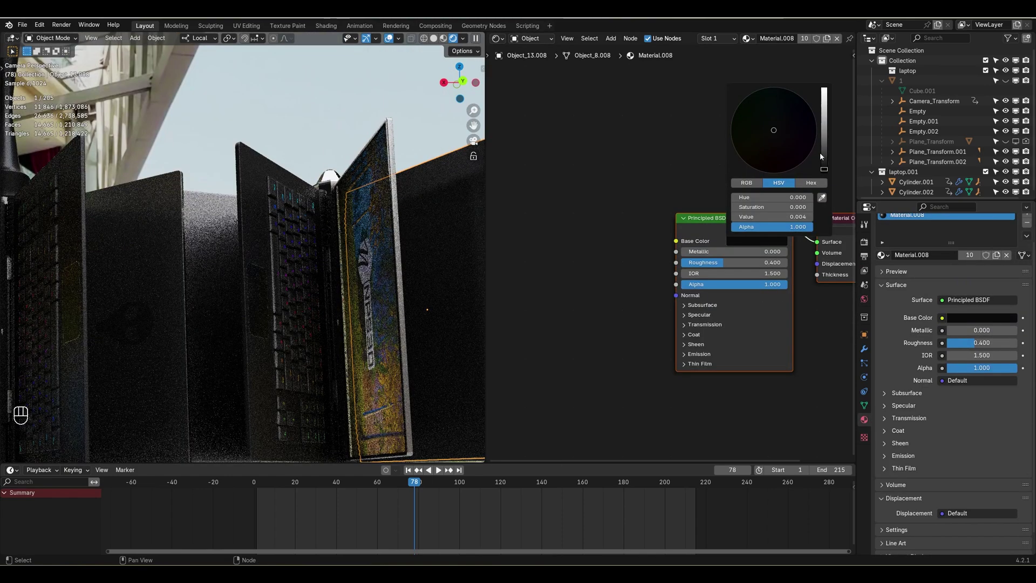
Lighten the laptop's Material.008 base color to grey, with Metallic at about 0.858 and Roughness at about 0.509.
{"action": "left_click", "coordinate": [310, 352]}
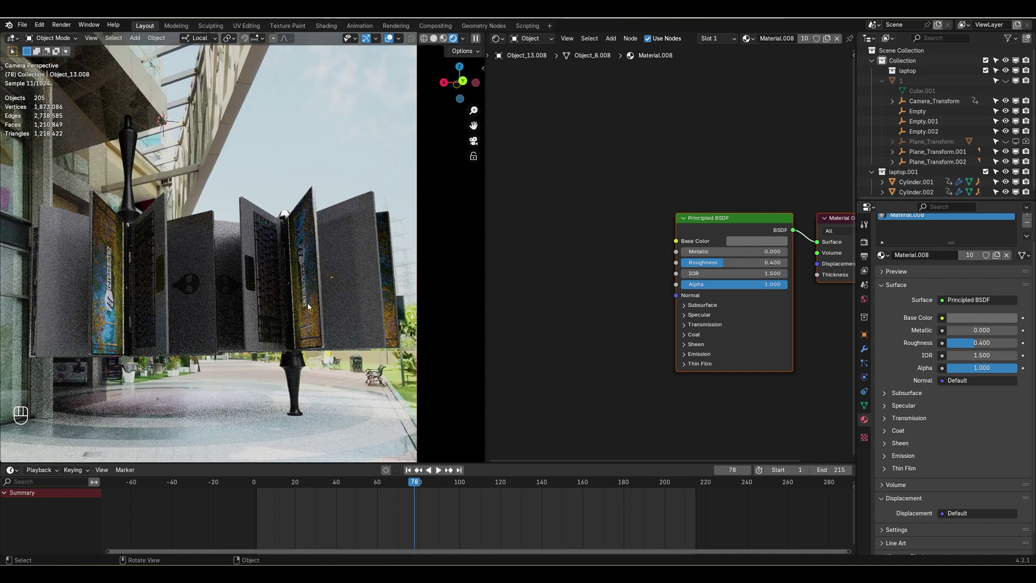
{"action": "scroll", "coordinate": [708, 261], "scroll_direction": "right", "scroll_amount": 4, "text": "ctrl"}
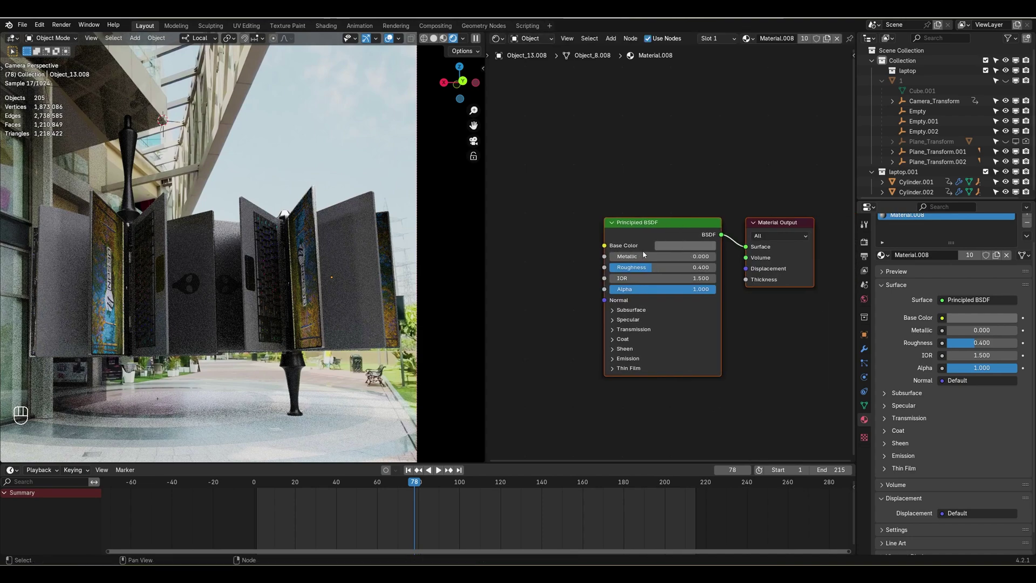
{"action": "mouse_move", "coordinate": [664, 257]}
{"action": "left_mouse_down"}
{"action": "mouse_move", "coordinate": [717, 258]}
{"action": "mouse_move", "coordinate": [685, 257]}
{"action": "mouse_move", "coordinate": [676, 267]}
{"action": "left_mouse_up"}
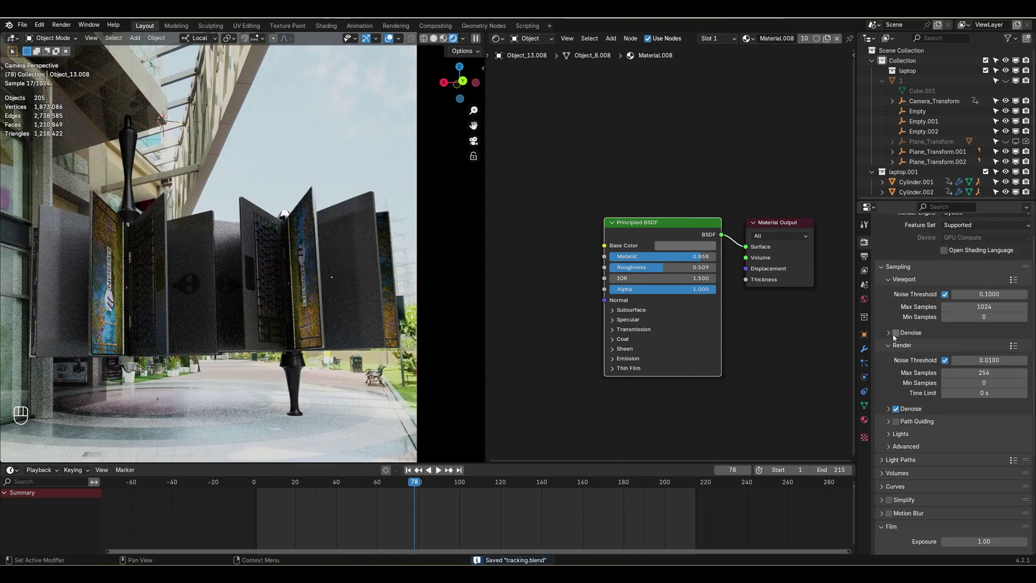
Enable viewport denoising and set the viewport's maximum samples to 128.
{"action": "left_click", "coordinate": [896, 333]}
{"action": "left_click", "coordinate": [977, 304]}
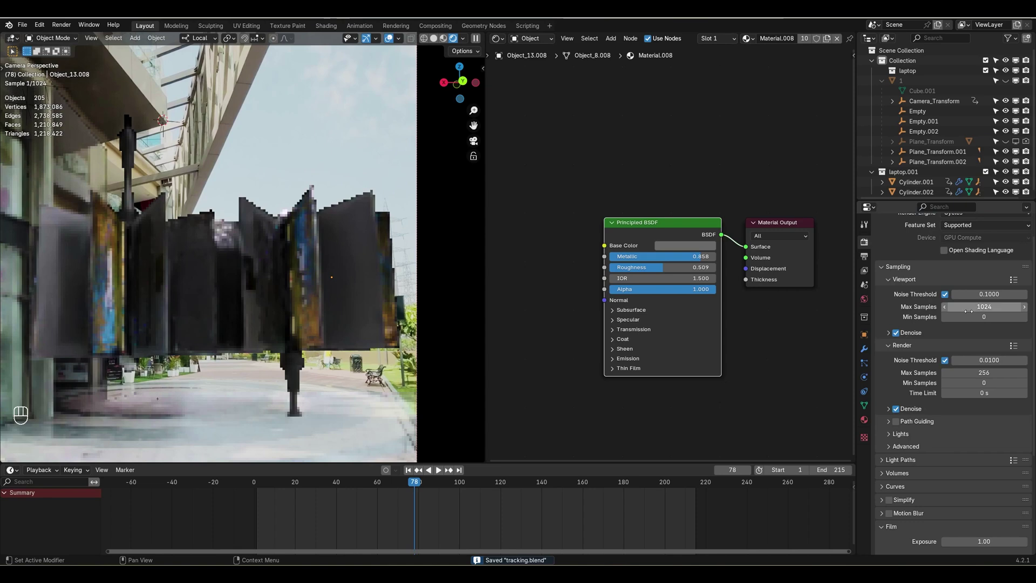
{"action": "type", "text": "128"}
{"action": "key", "text": "Return"}
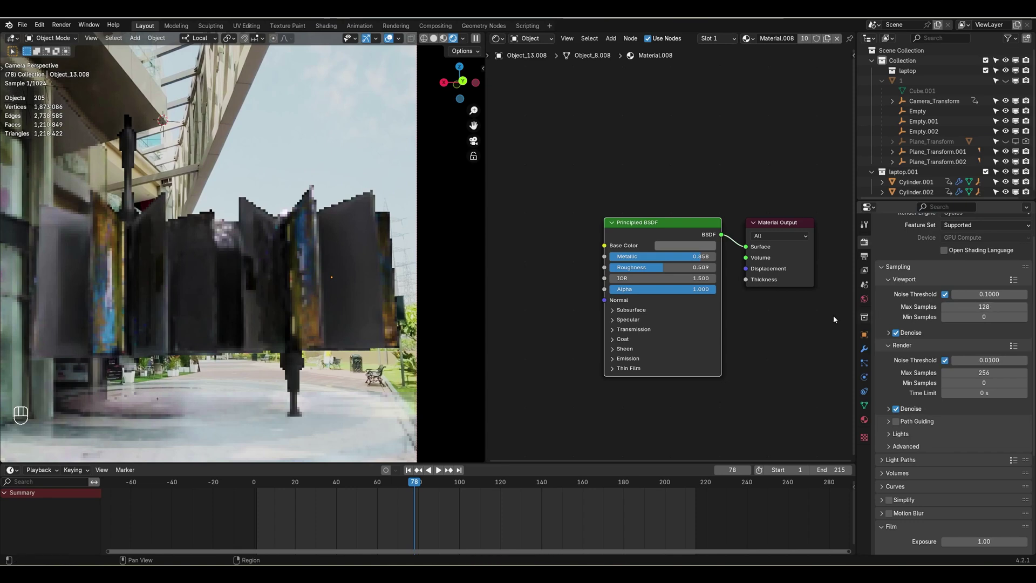